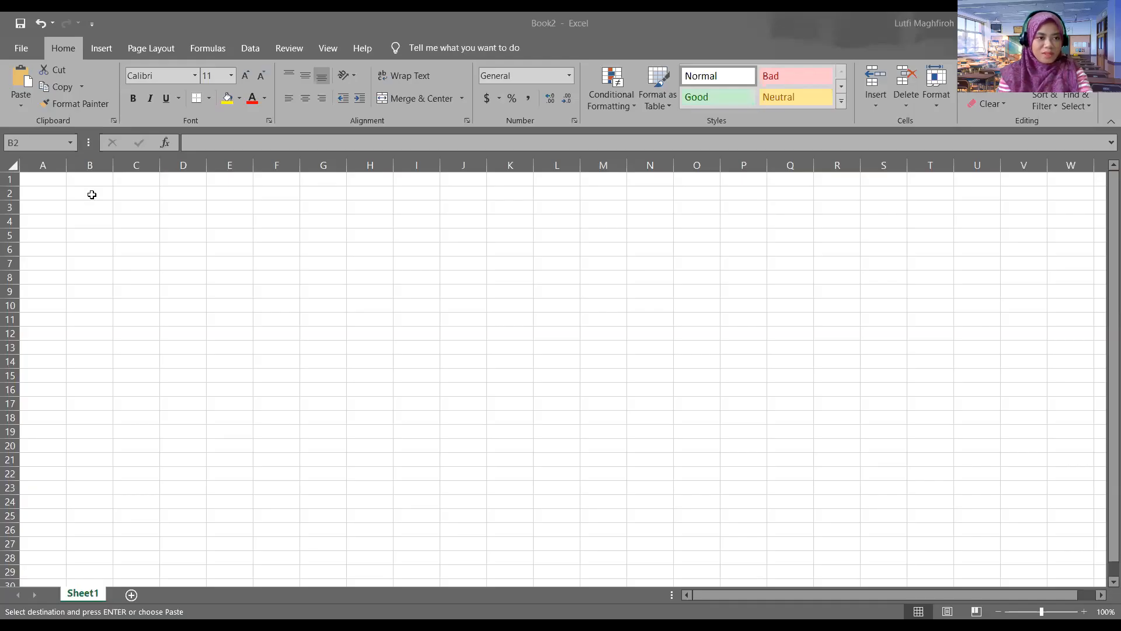
Paste the copied Periode and Penjualan table at cell B2 and auto-fit the widths of columns B and C
click(92, 194)
key(ctrl+v)
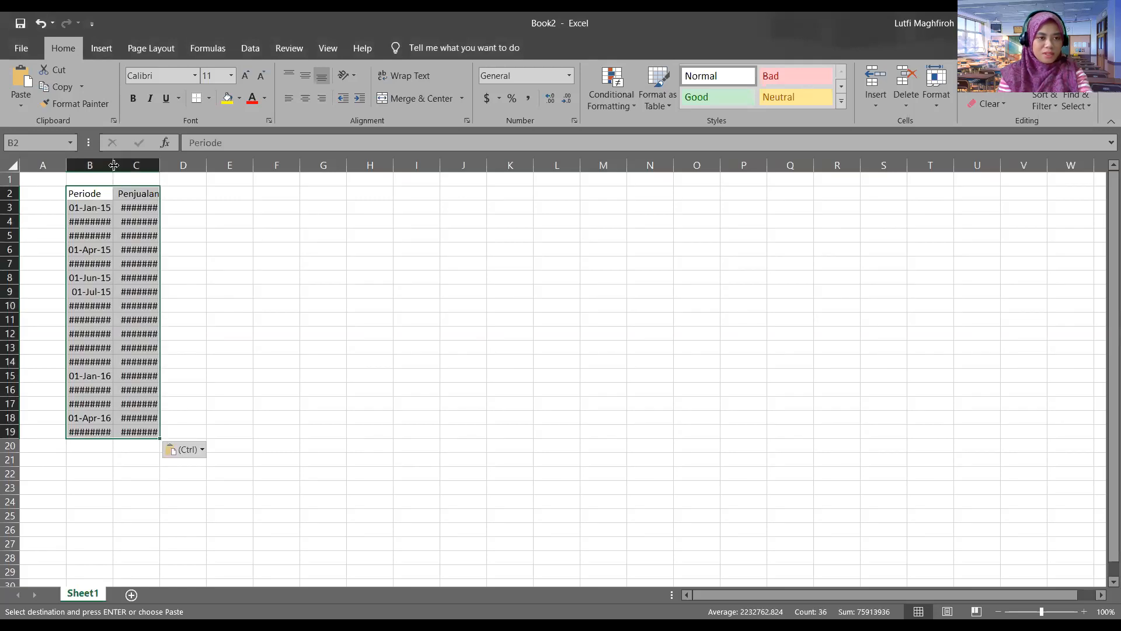
double_click(114, 165)
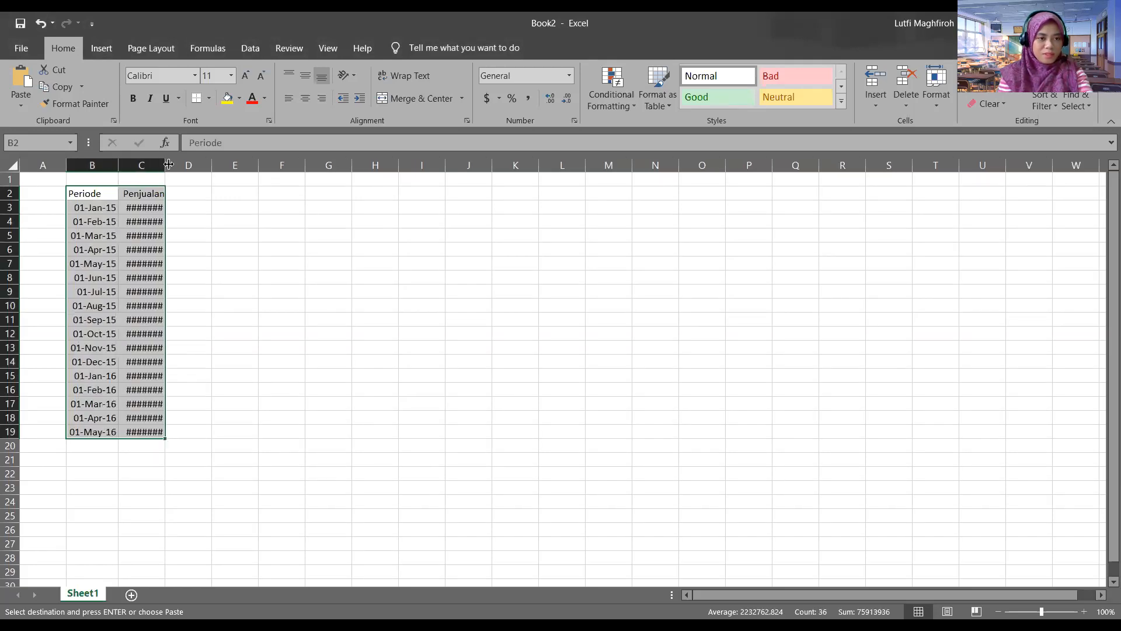
double_click(169, 165)
Format the Penjualan values in C2:C19 with thousands separators and no decimals
click(154, 222)
drag(144, 194, 143, 432)
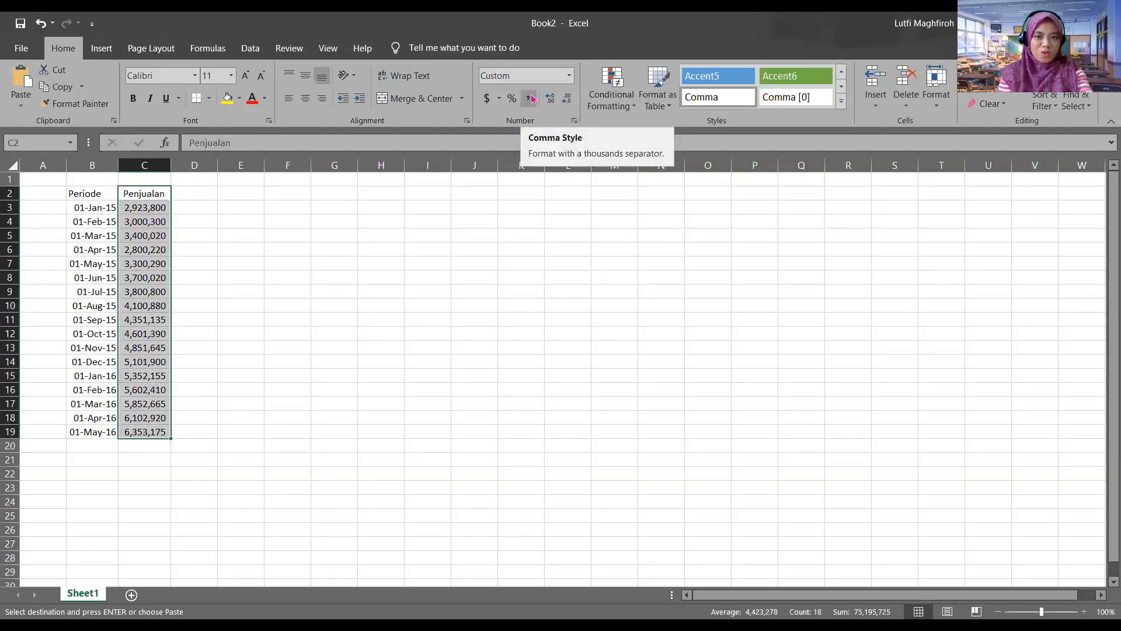
click(153, 289)
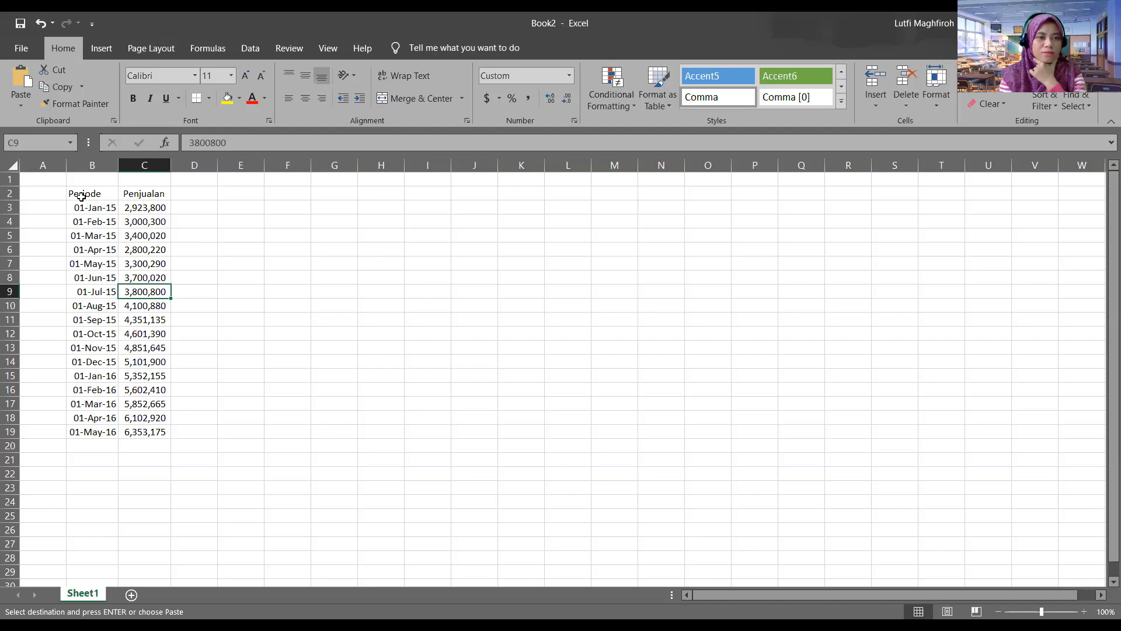
Insert a 2-D clustered column chart from B2:C19 and place it beside the table, starting around column E
click(115, 52)
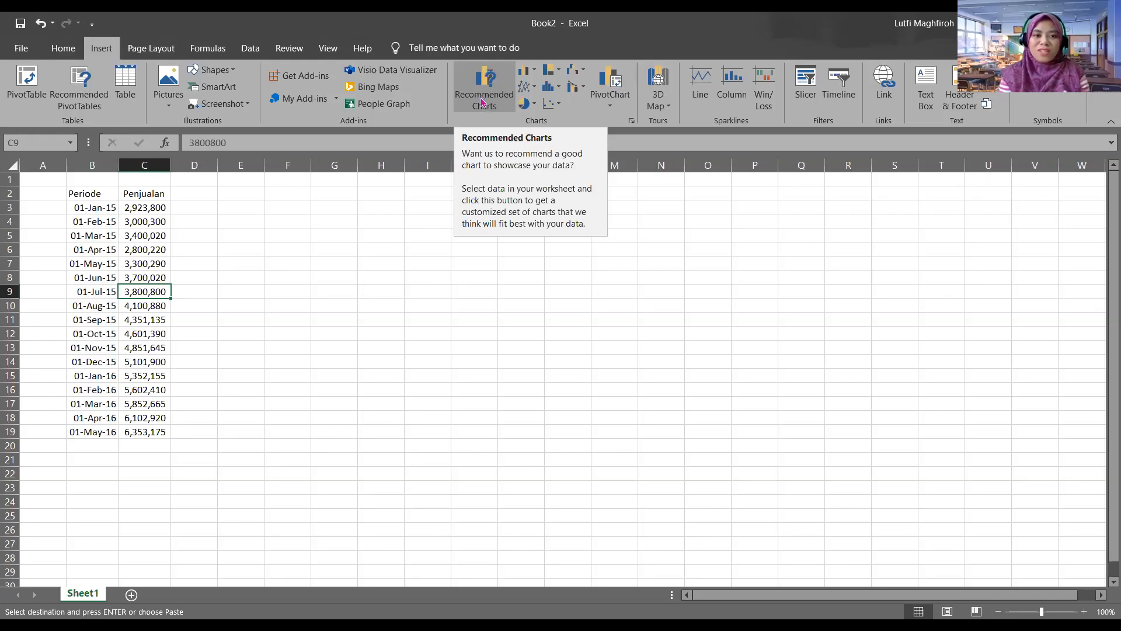
click(69, 260)
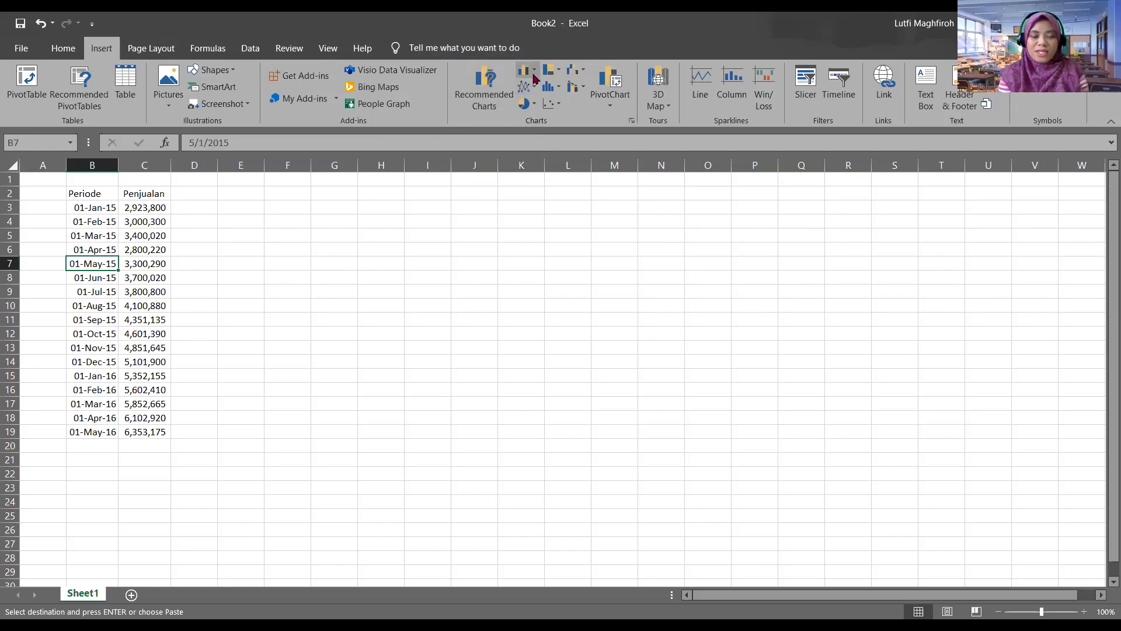
click(97, 195)
drag(137, 348, 140, 429)
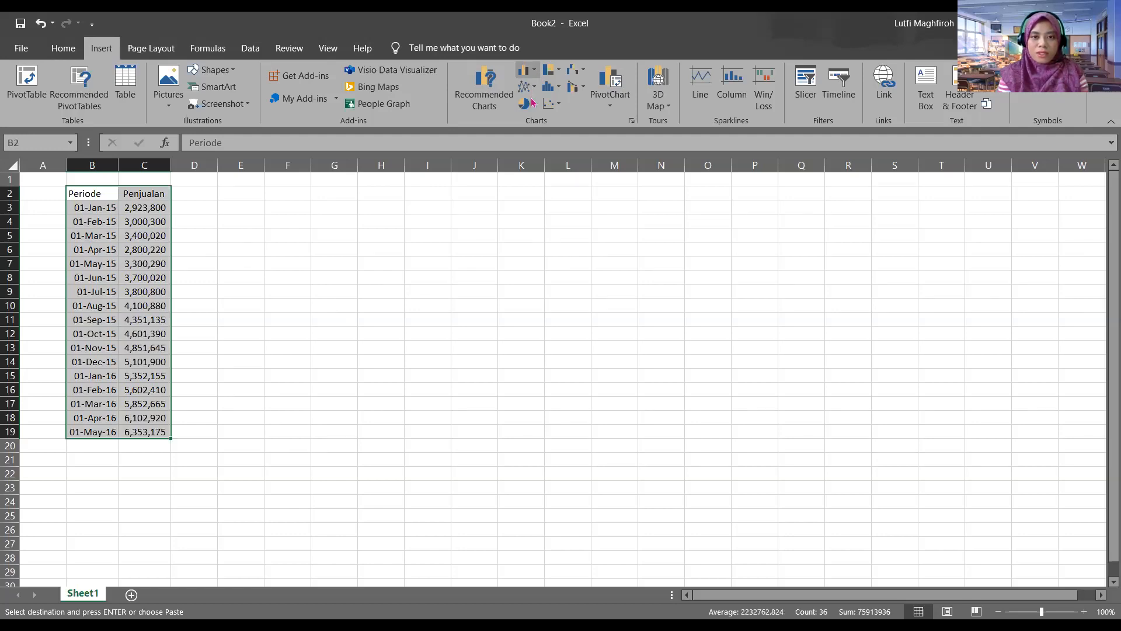
click(534, 73)
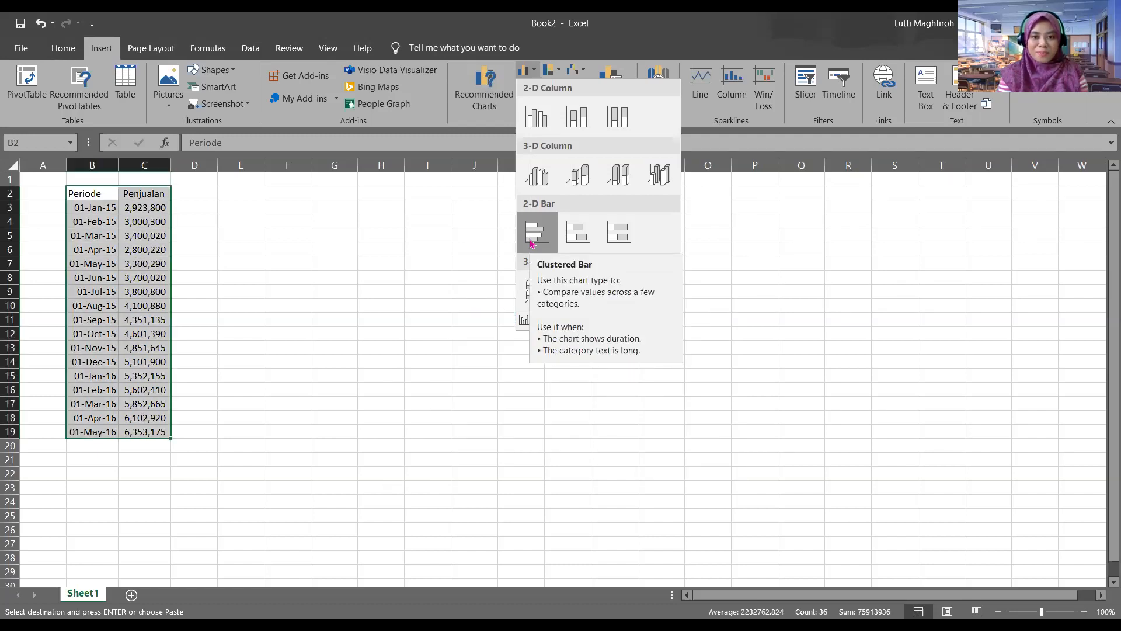
click(536, 117)
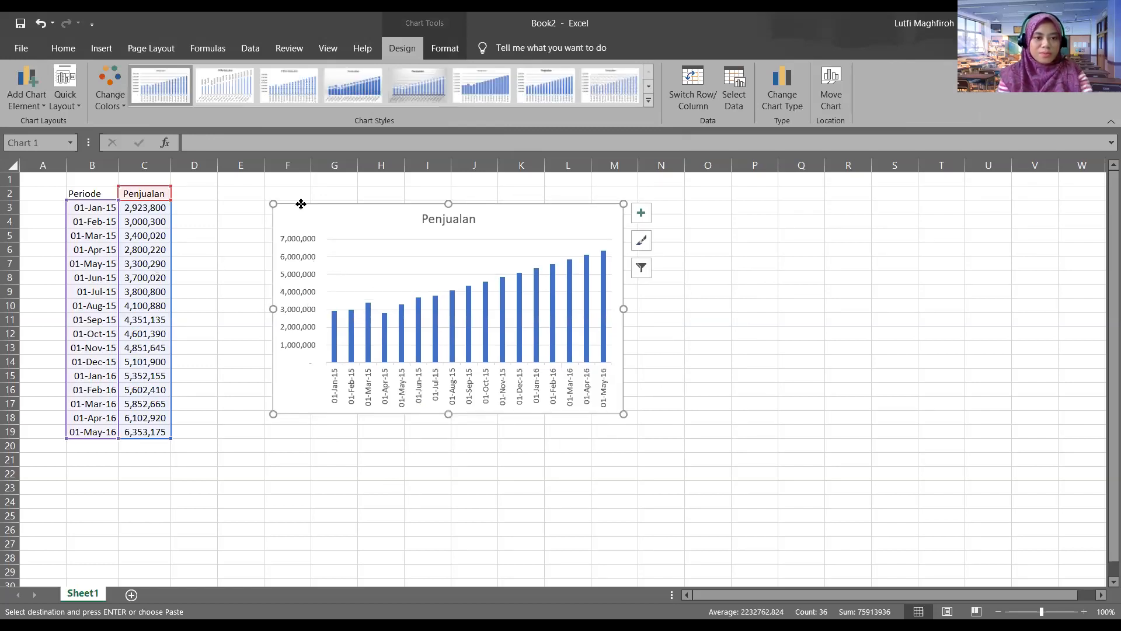
drag(301, 203, 260, 182)
Insert a 2-D clustered bar chart from B2:C19 and place it directly below the column chart
drag(70, 187, 132, 432)
key(ctrl+c)
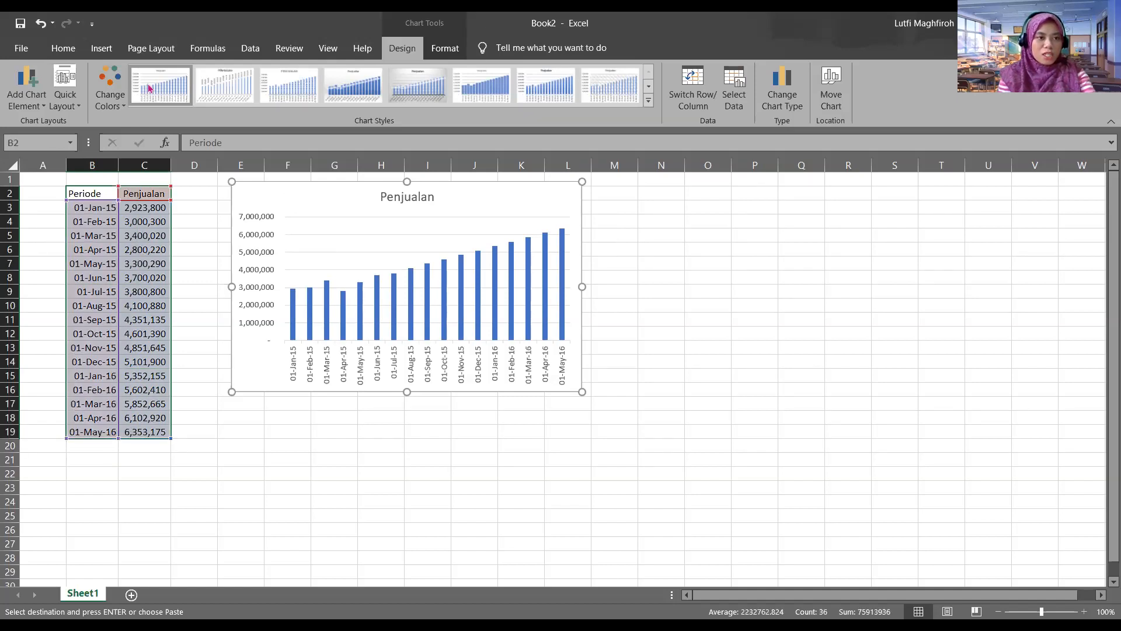
click(110, 50)
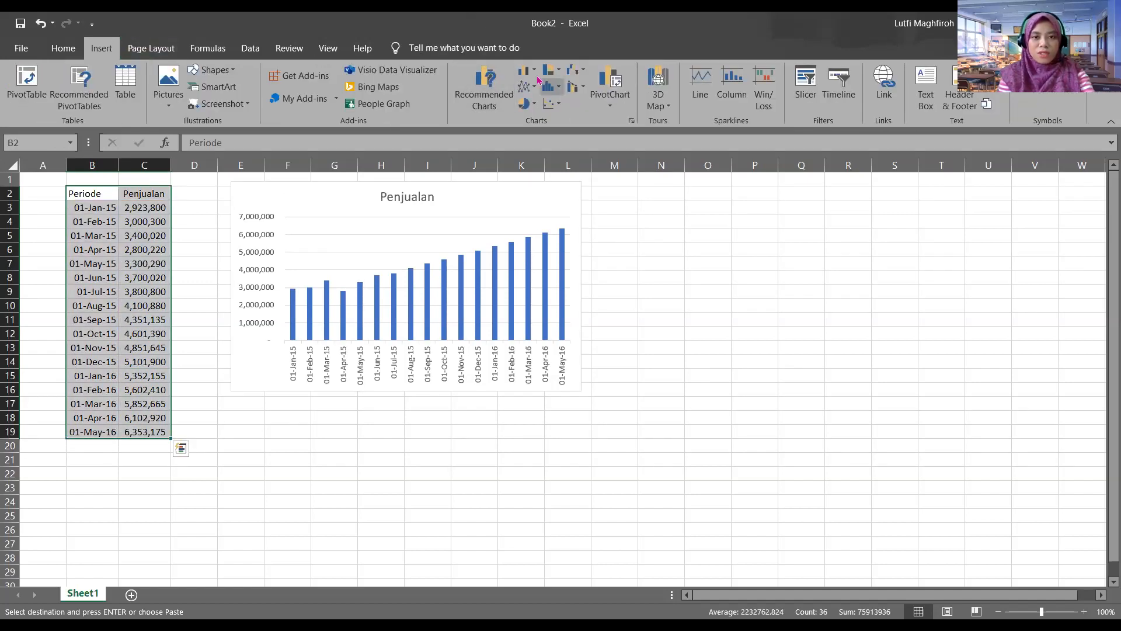
click(538, 76)
click(540, 233)
drag(391, 384, 271, 471)
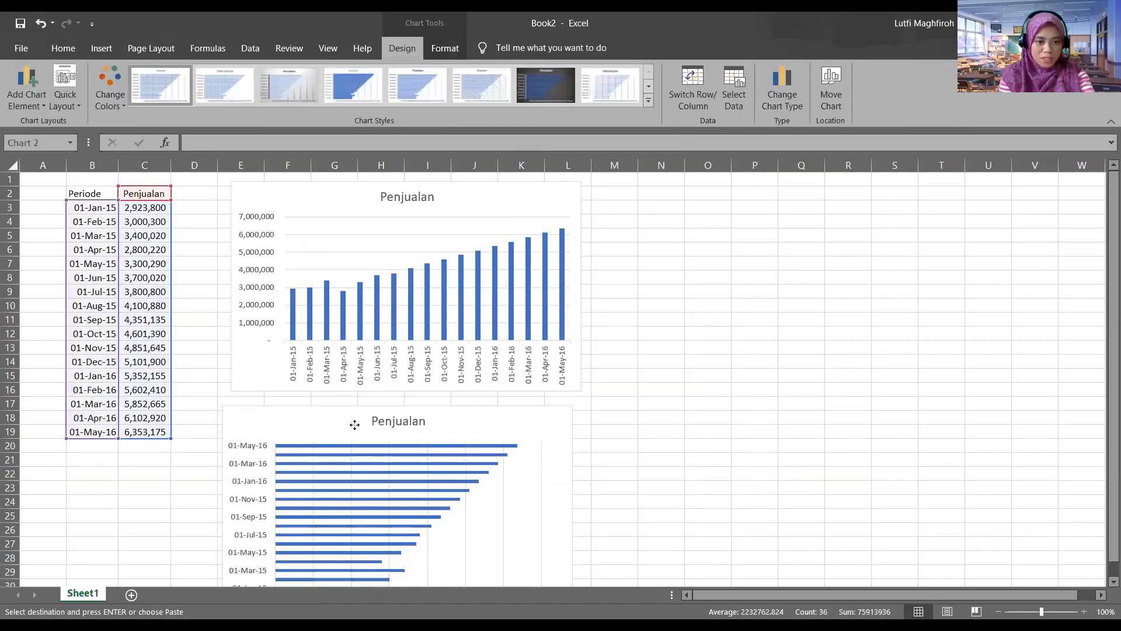
drag(355, 423, 371, 423)
Insert a 2-D line chart with markers from B2:C19 and place it beside the column chart, starting near column N
drag(87, 188, 100, 214)
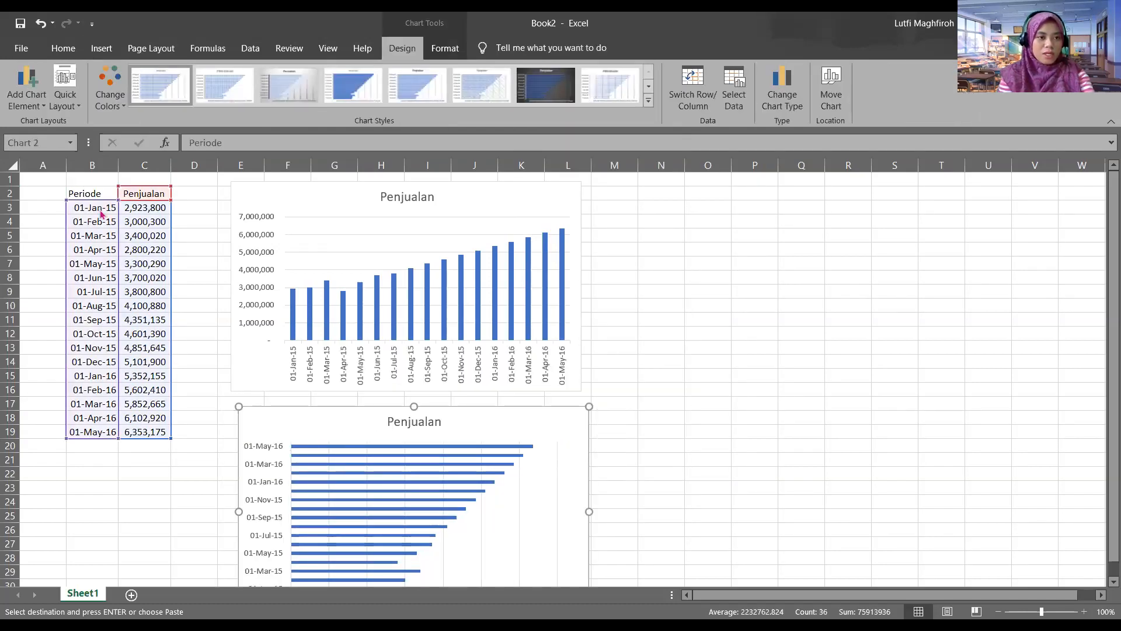
key(ctrl+v)
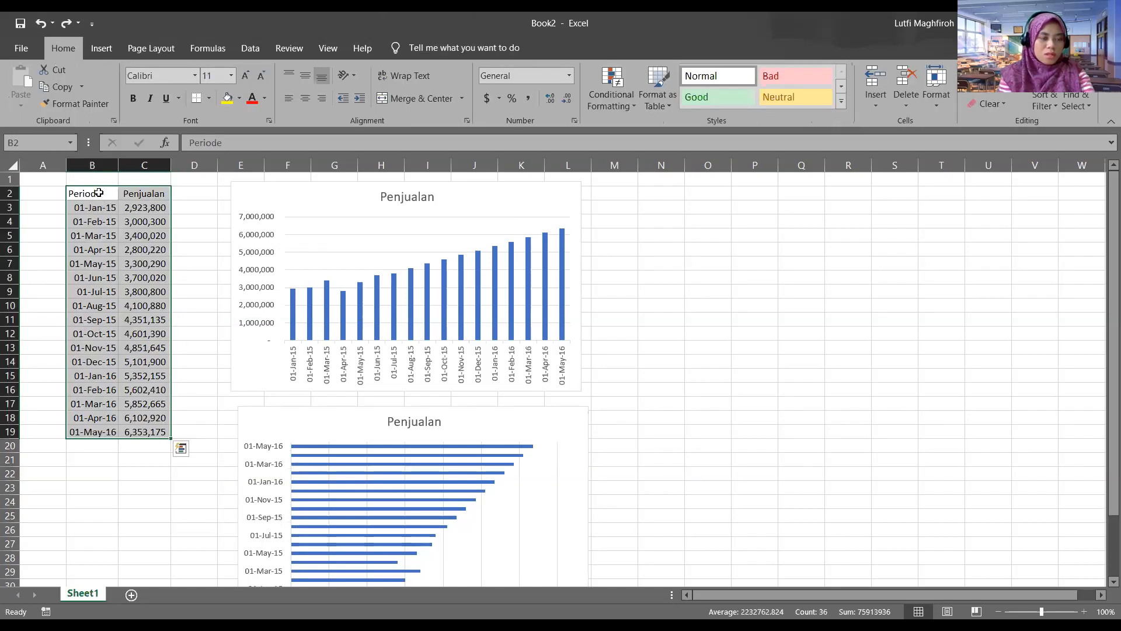
drag(88, 193, 131, 434)
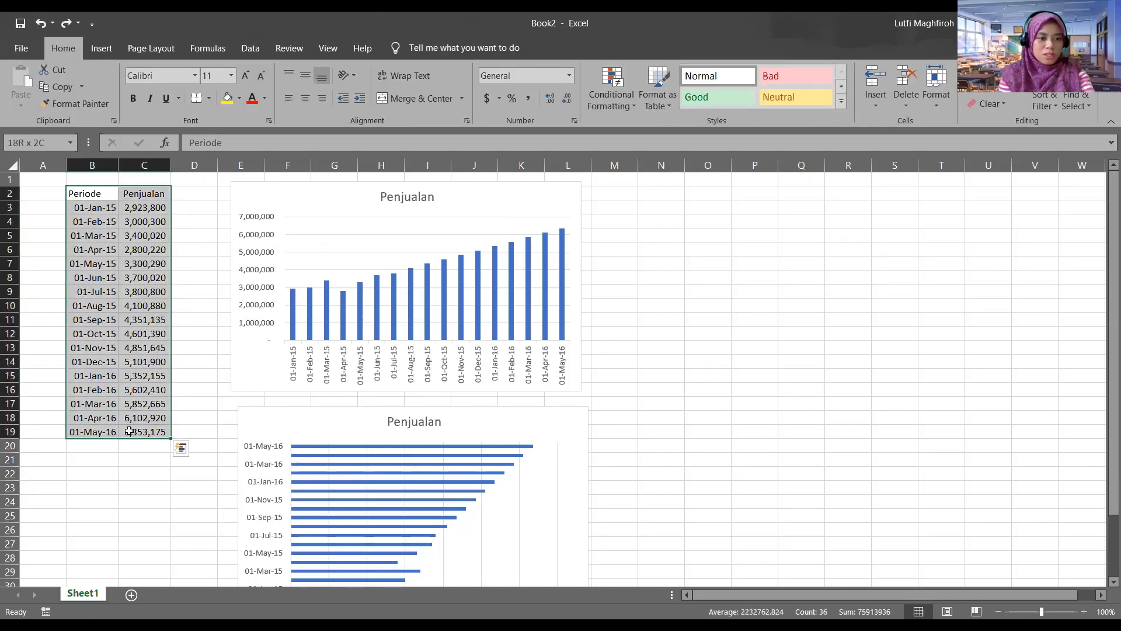
click(105, 47)
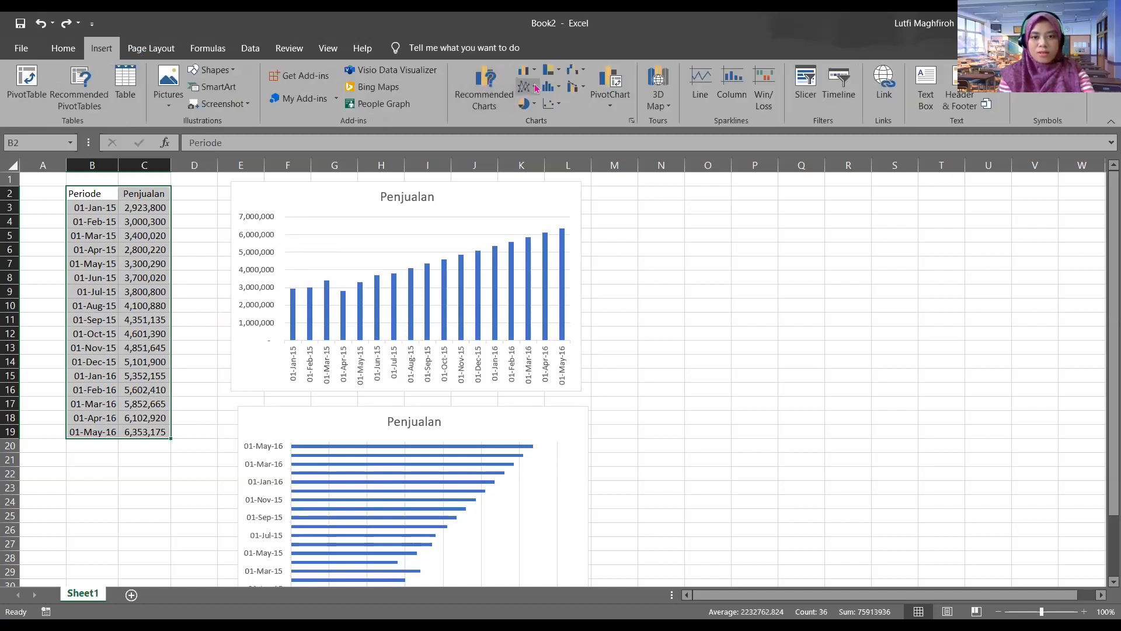
click(536, 88)
click(661, 140)
drag(643, 285, 876, 200)
Insert a pie chart from B2:C19 and place it directly below the line chart
drag(67, 193, 144, 432)
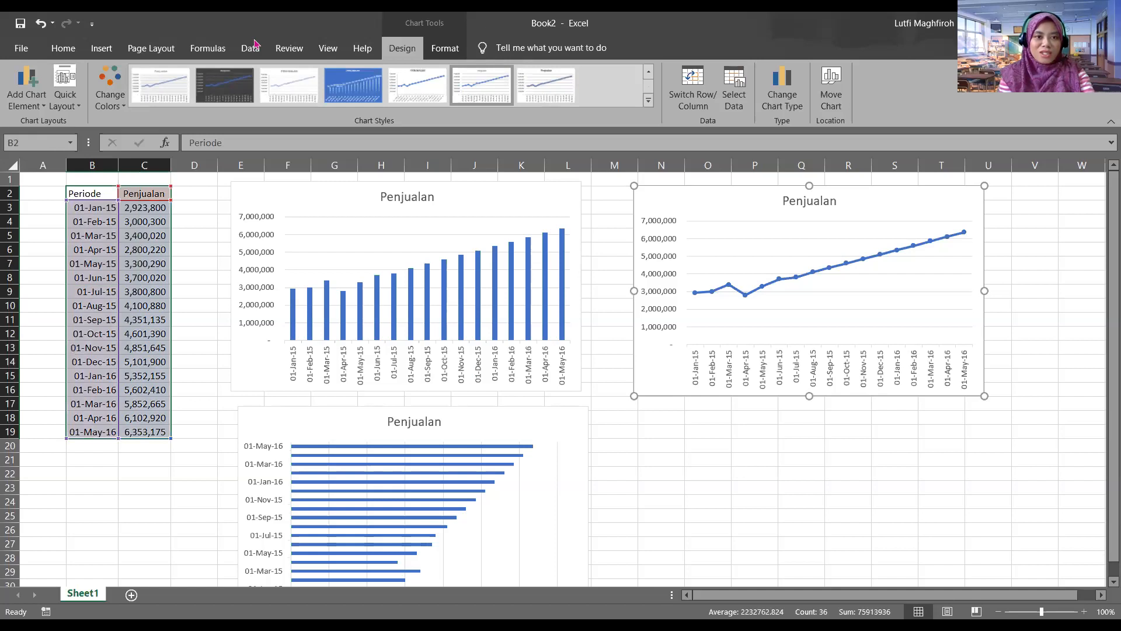
click(103, 51)
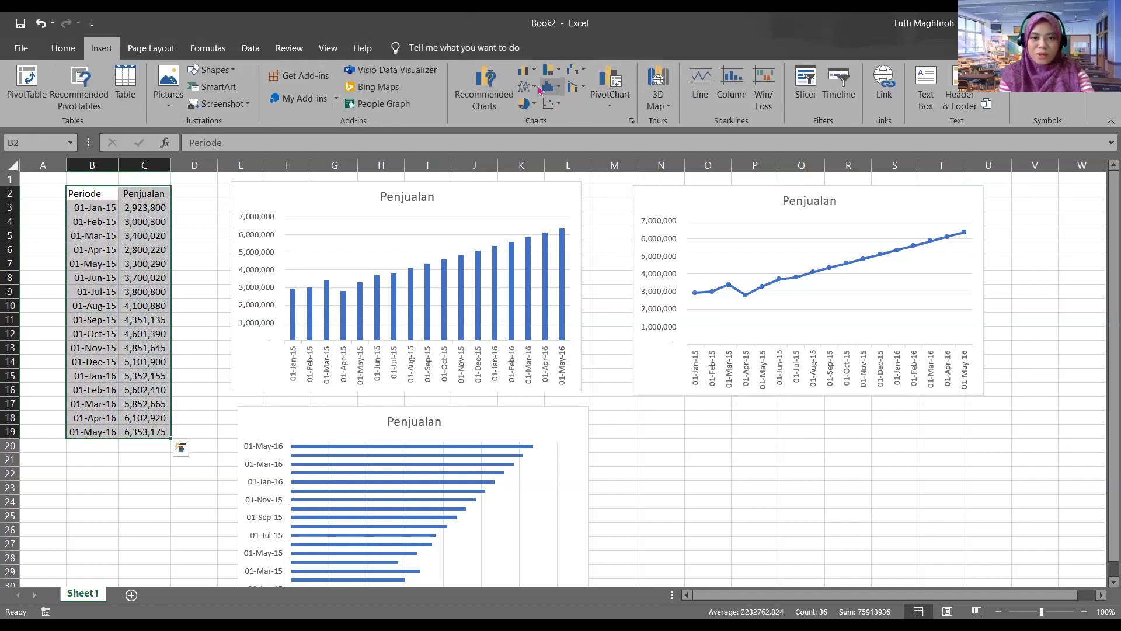
click(534, 87)
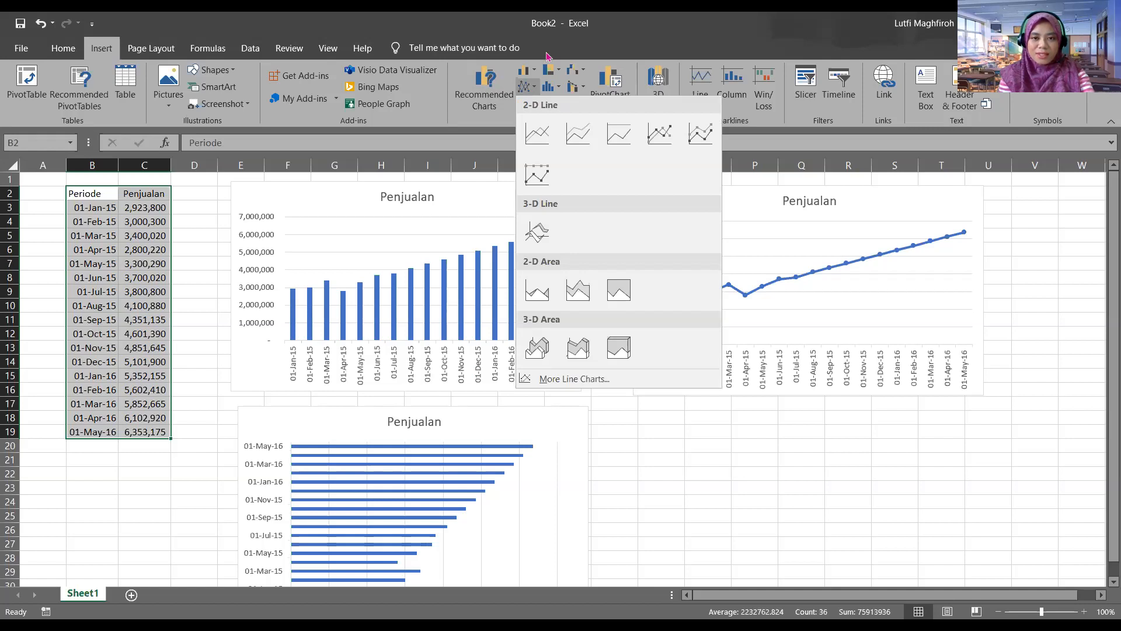
click(561, 90)
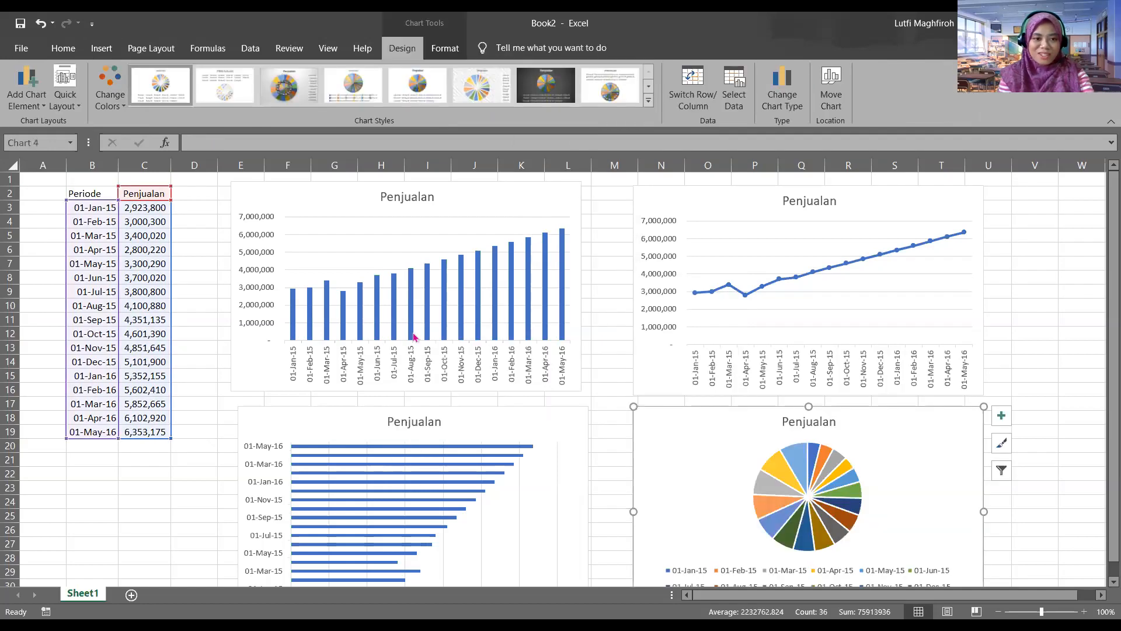
Examine the column chart's vertical sales axis and horizontal period axis against the source table
click(94, 226)
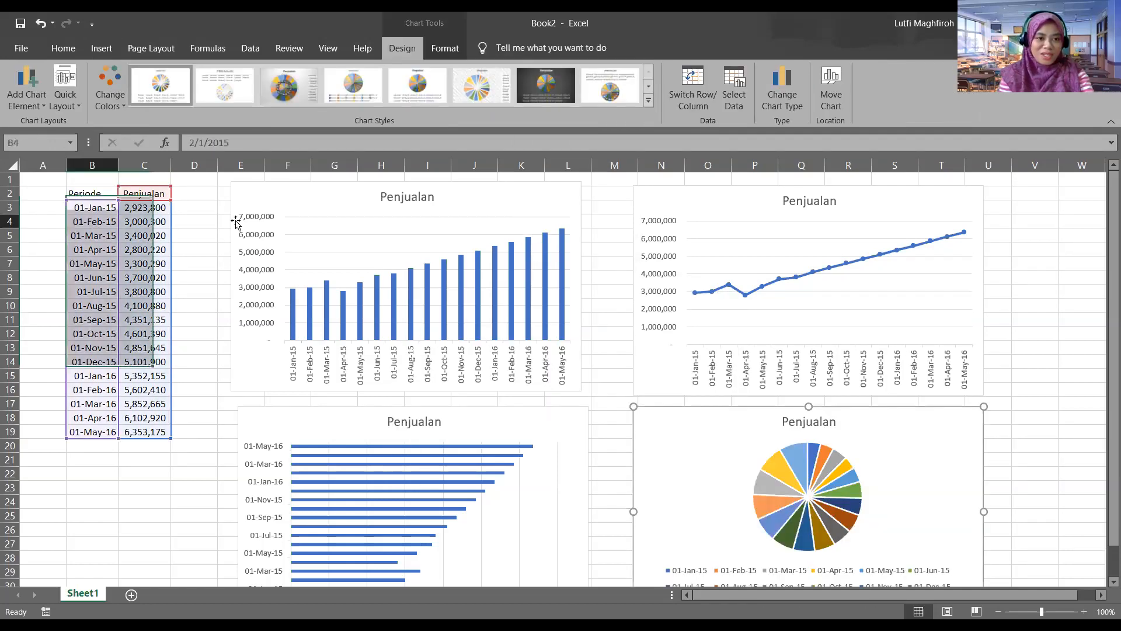
click(252, 220)
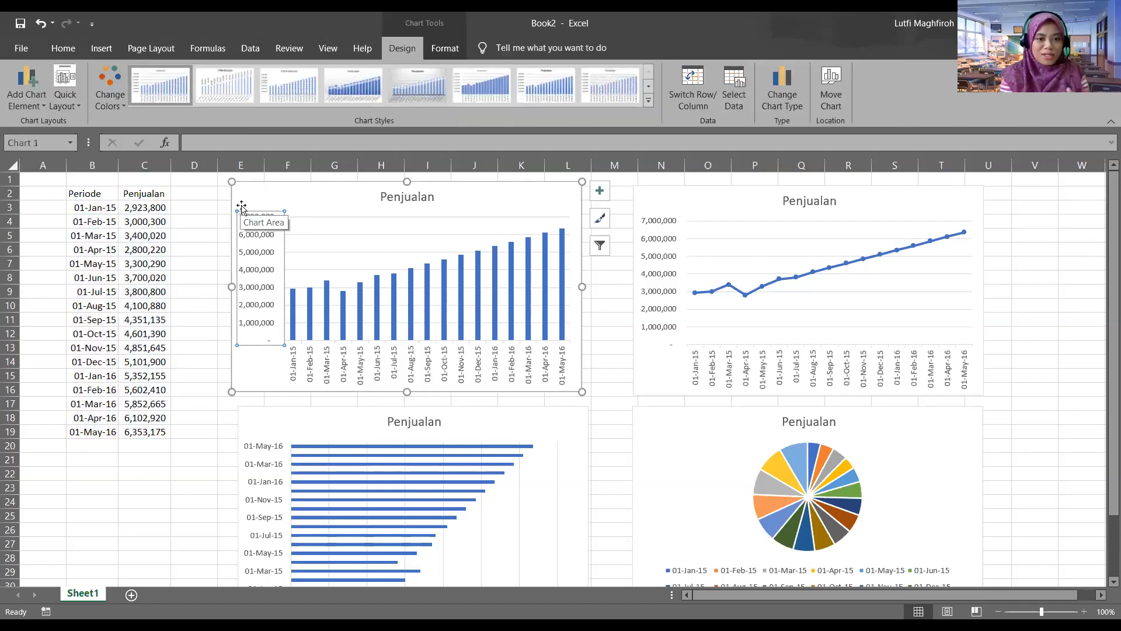
click(320, 361)
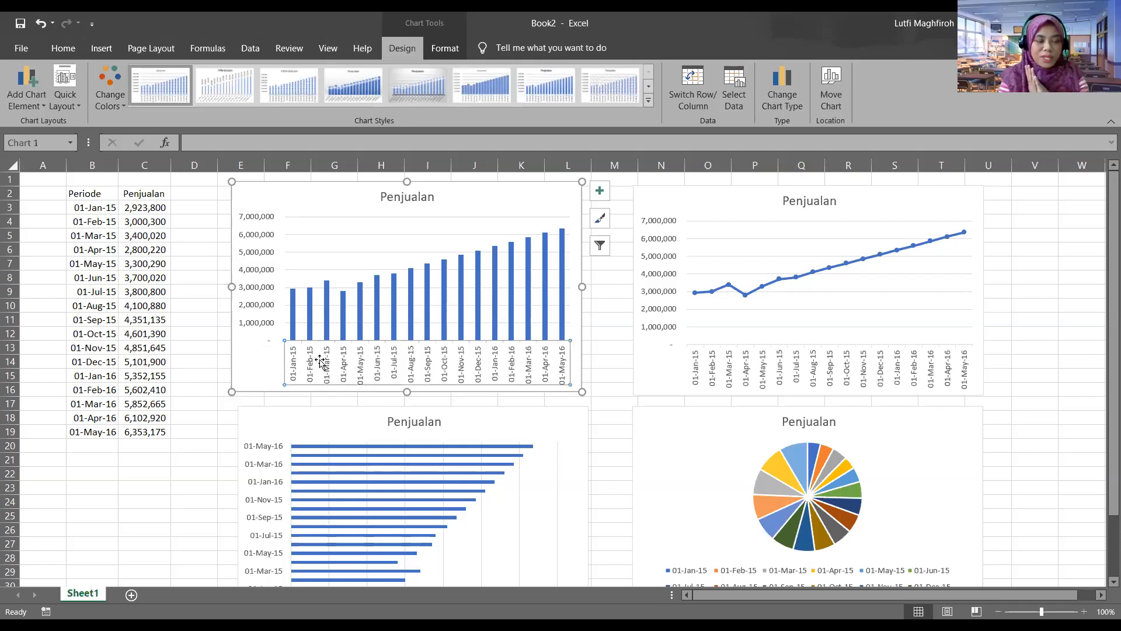
click(271, 270)
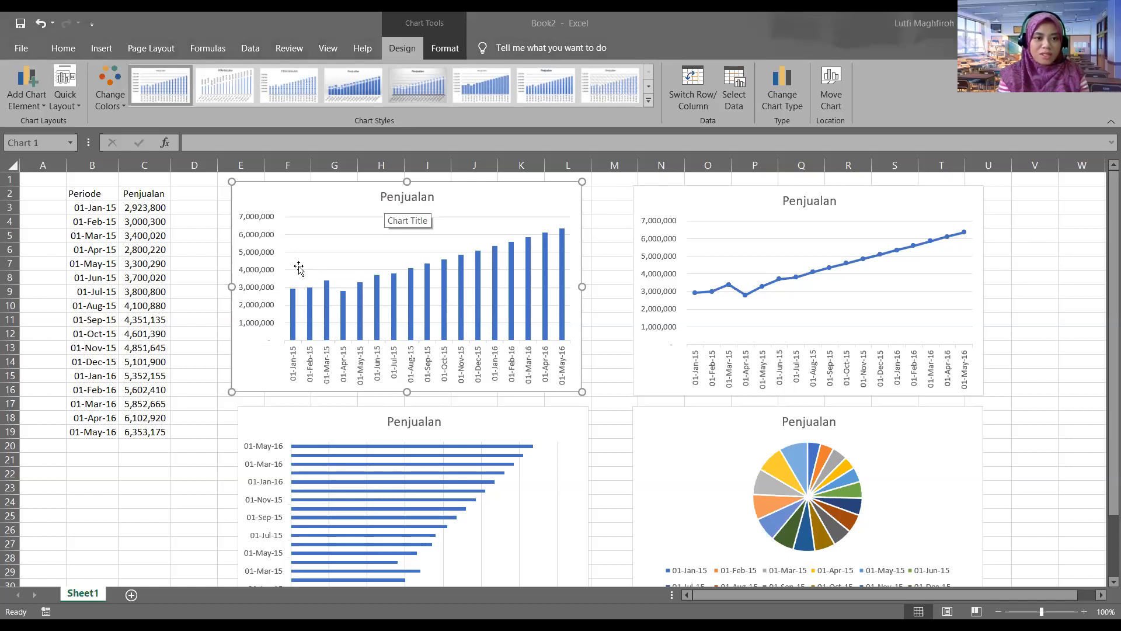
click(256, 279)
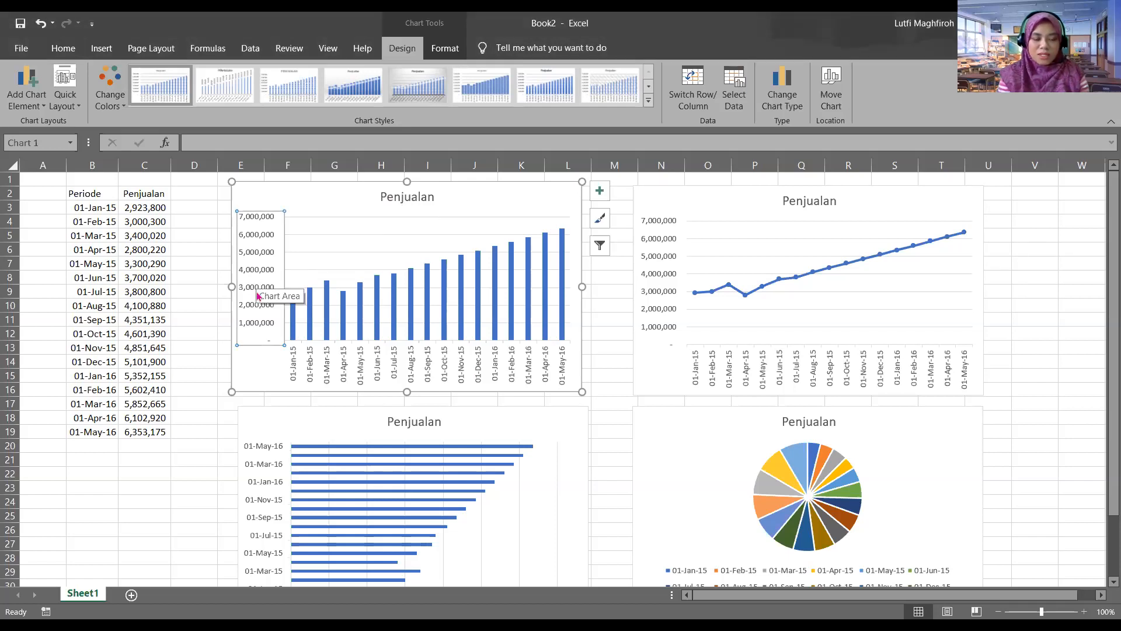
click(429, 376)
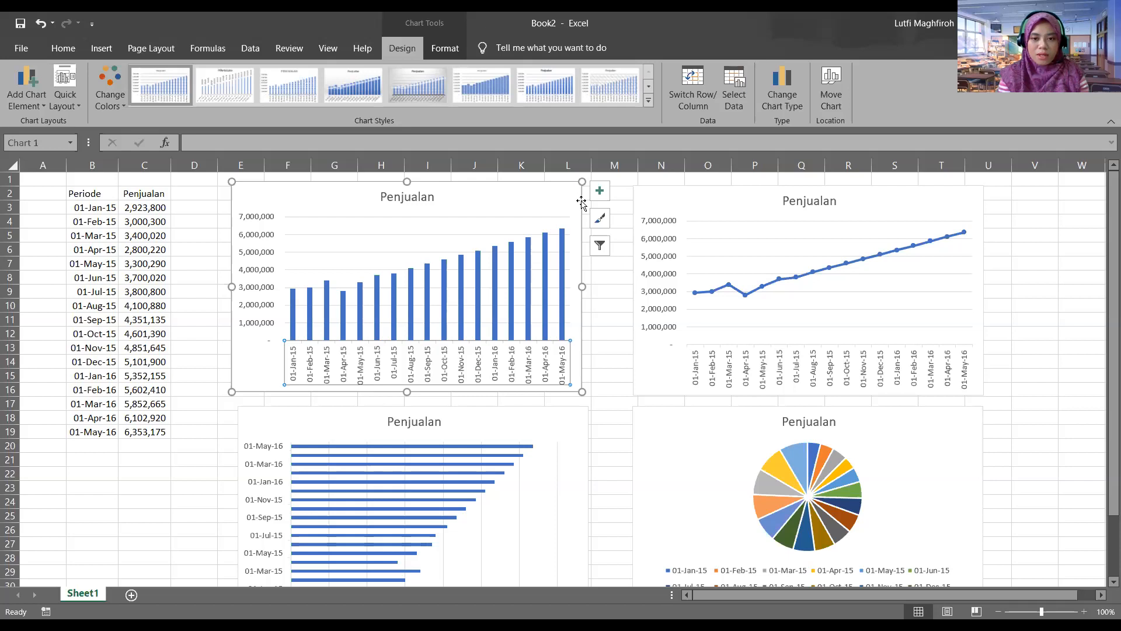
Apply the chart style with data labels, slanted dates and an uppercase title to the column chart
click(454, 207)
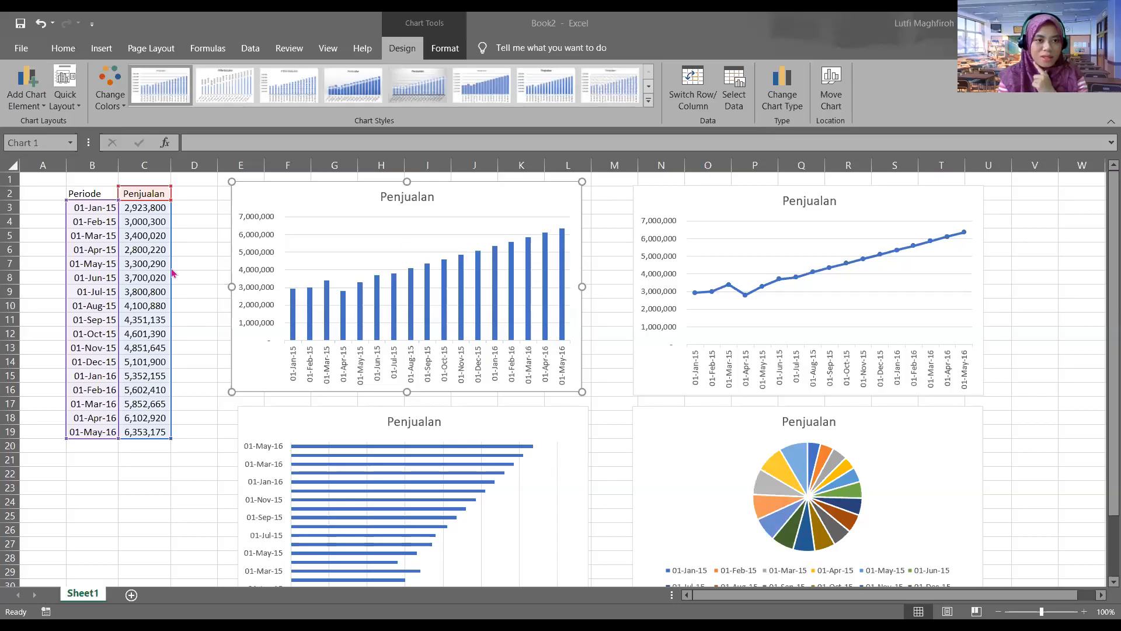
click(270, 182)
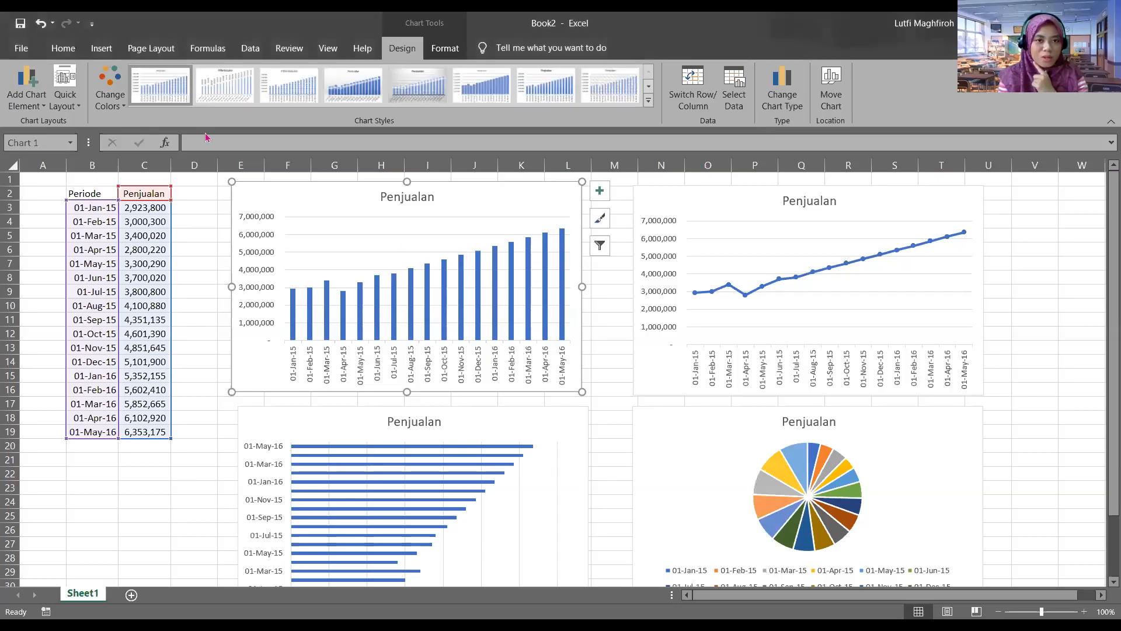
click(224, 96)
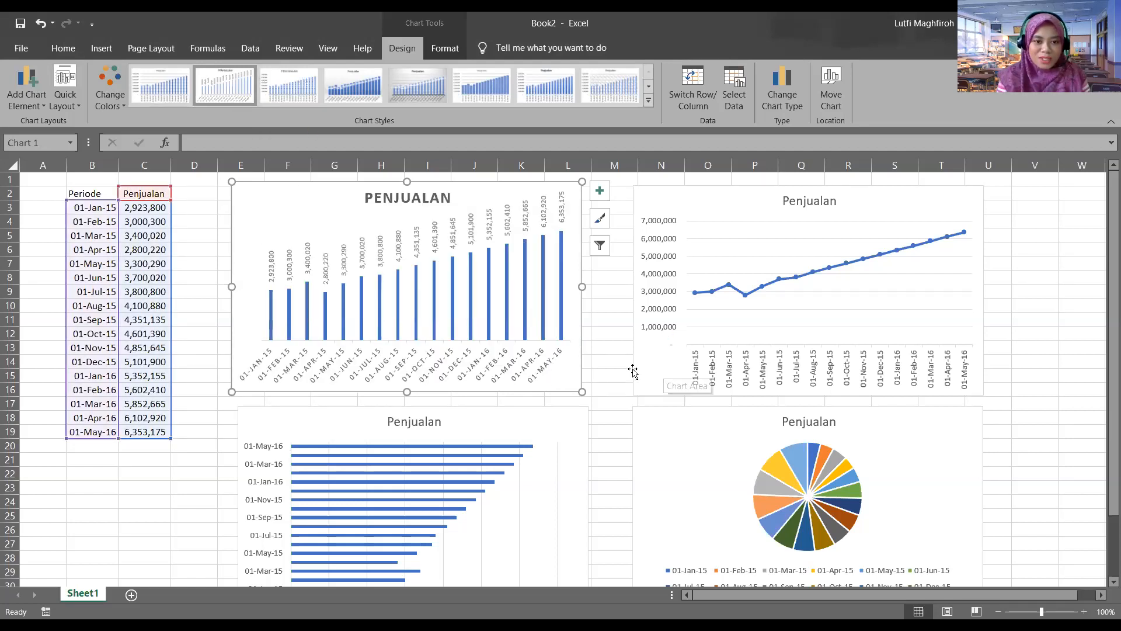
Apply the dark gradient chart style with a white title to the bar chart
click(545, 426)
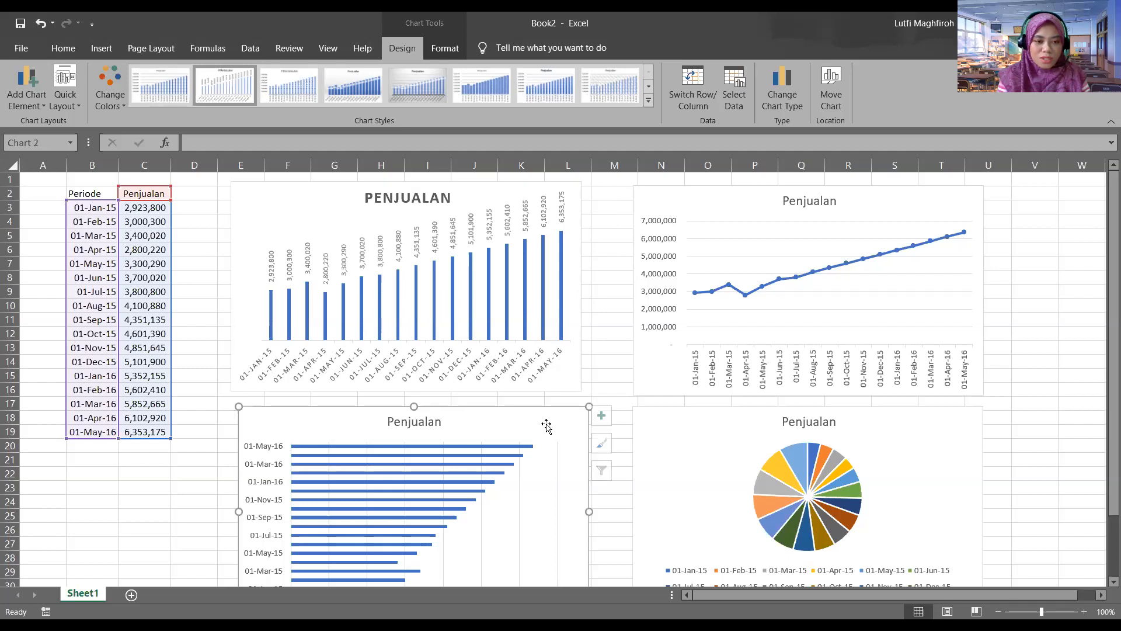
click(648, 100)
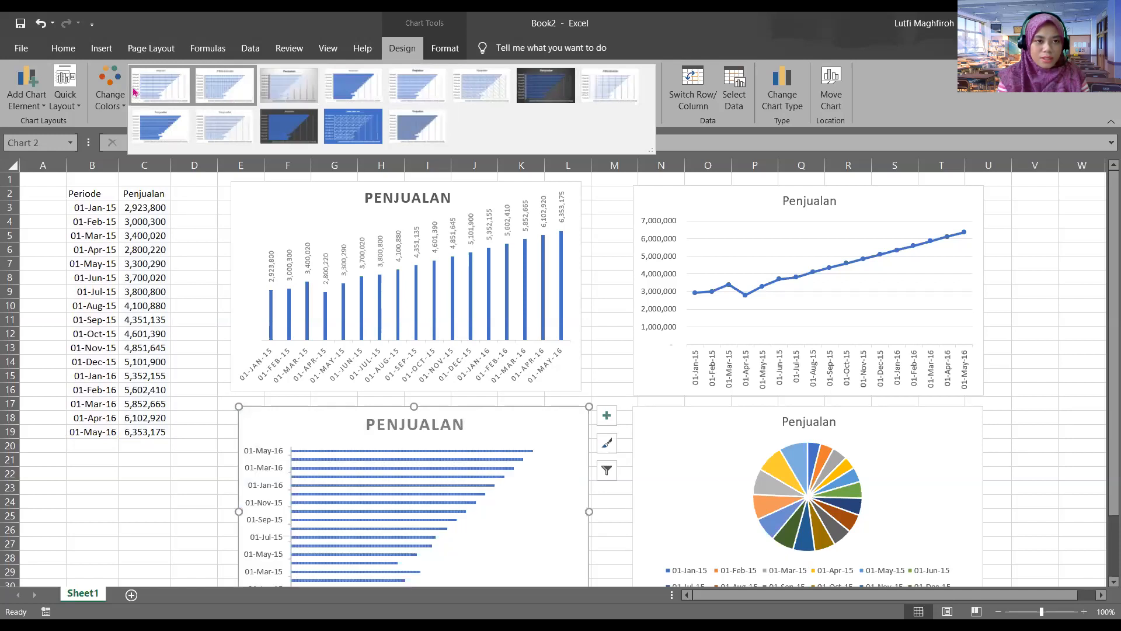
click(561, 96)
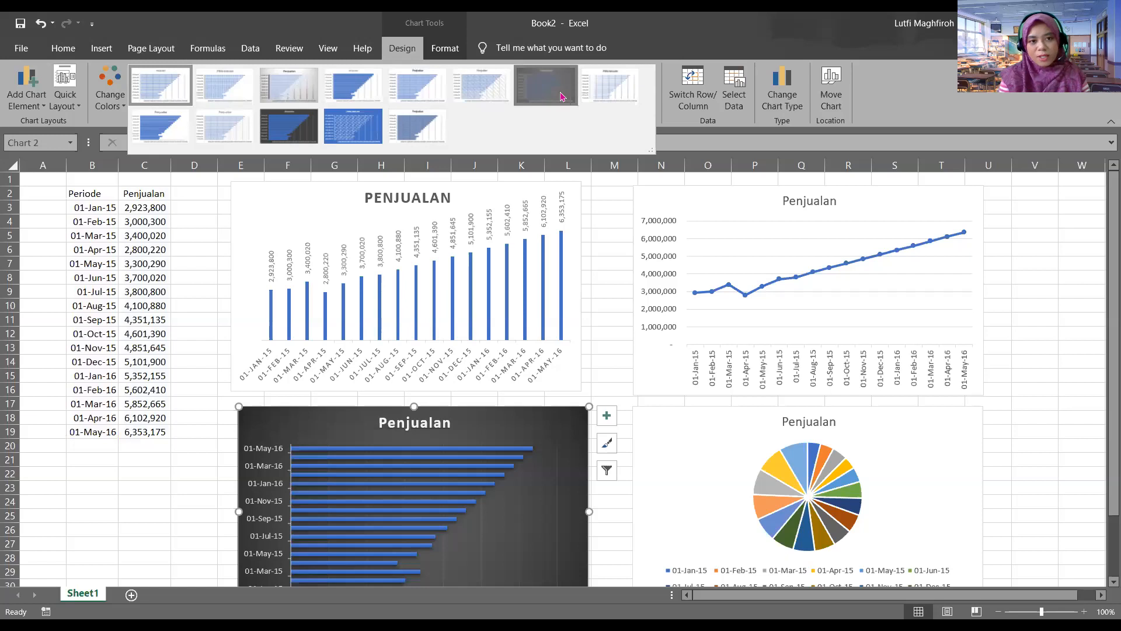
Apply the white chart style with a thin markerless line and an uppercase title to the line chart
click(691, 210)
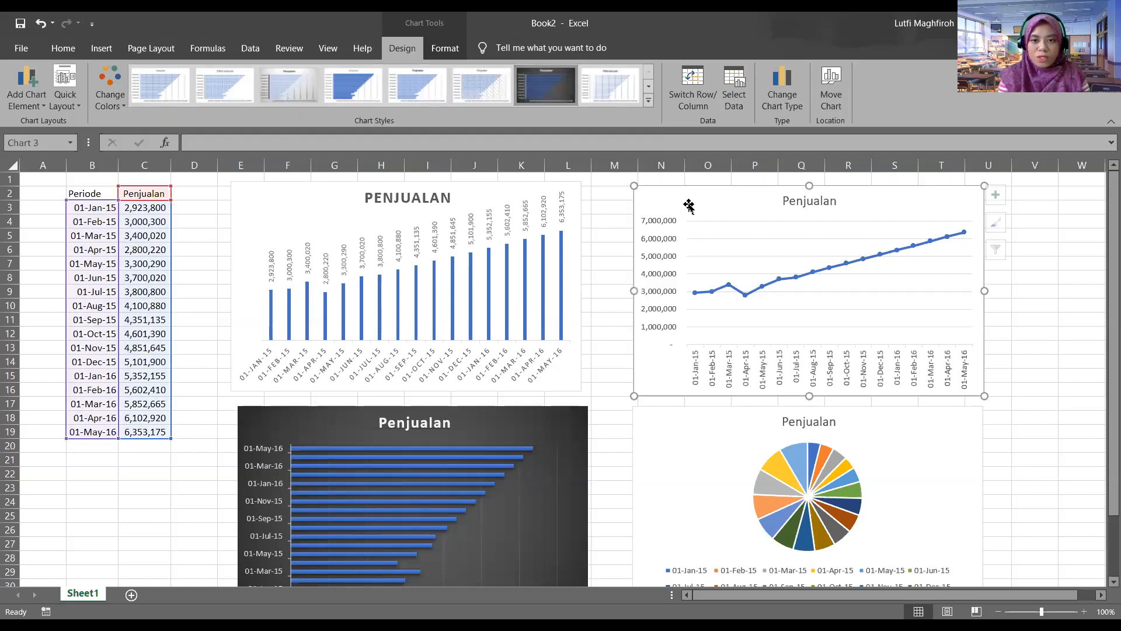
click(649, 107)
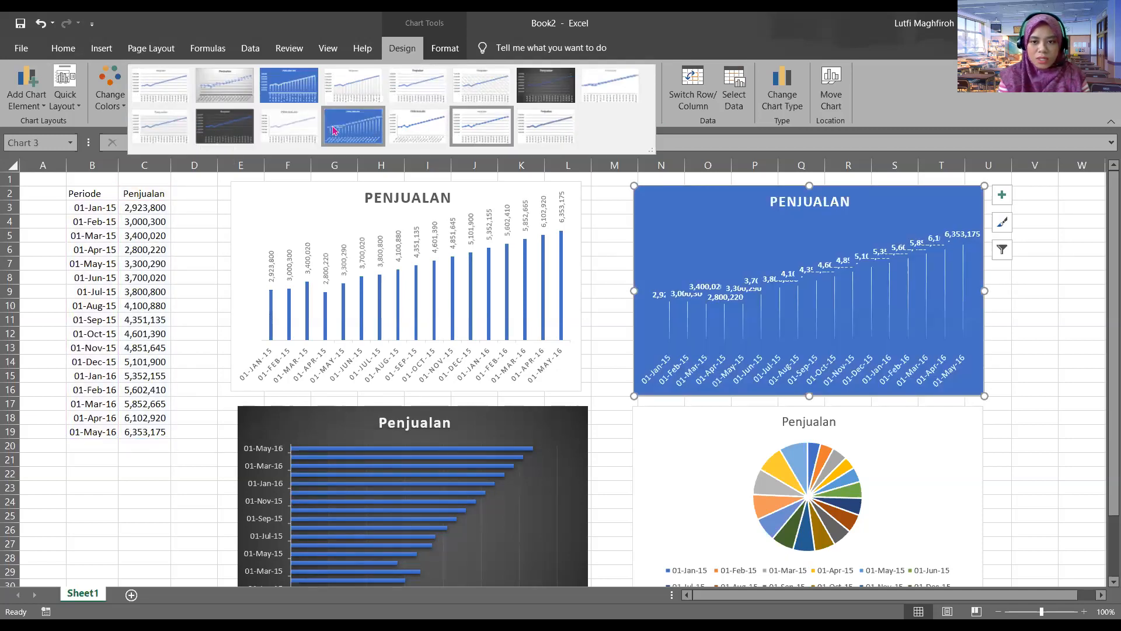
click(278, 135)
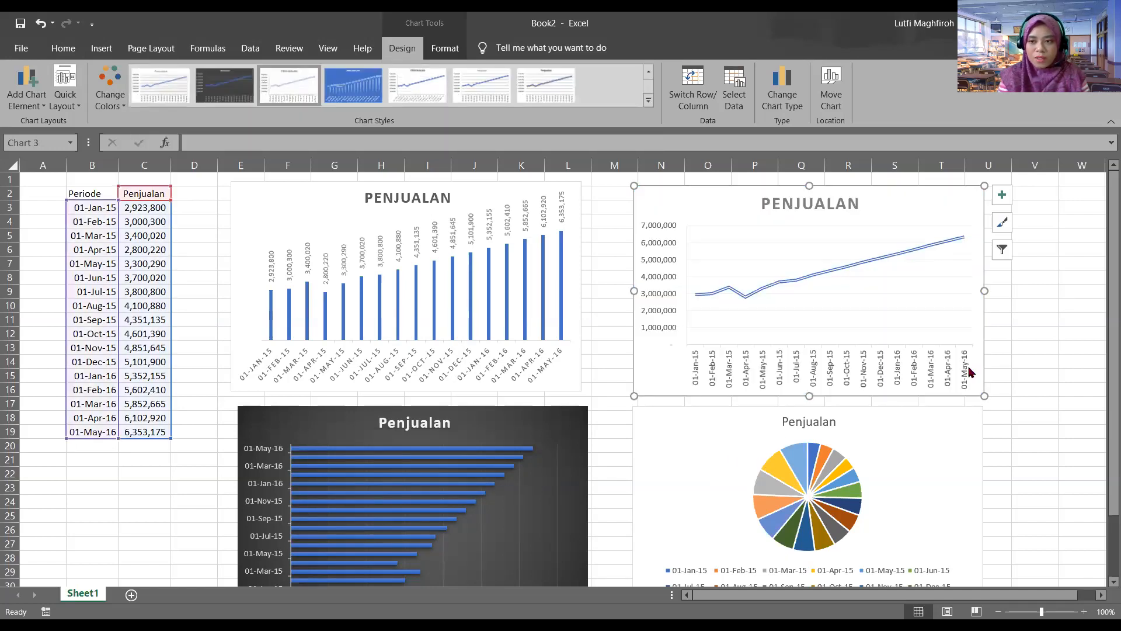
Apply the white chart style with outside category and percentage labels and an uppercase title to the pie chart
scroll(1103, 414, down, 1)
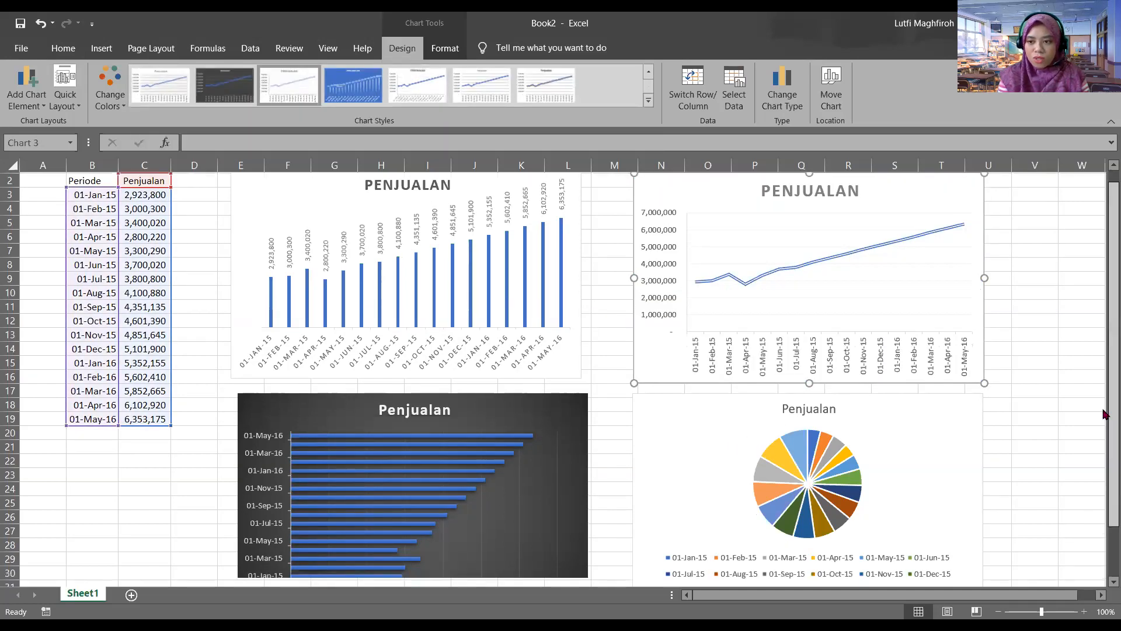
click(696, 387)
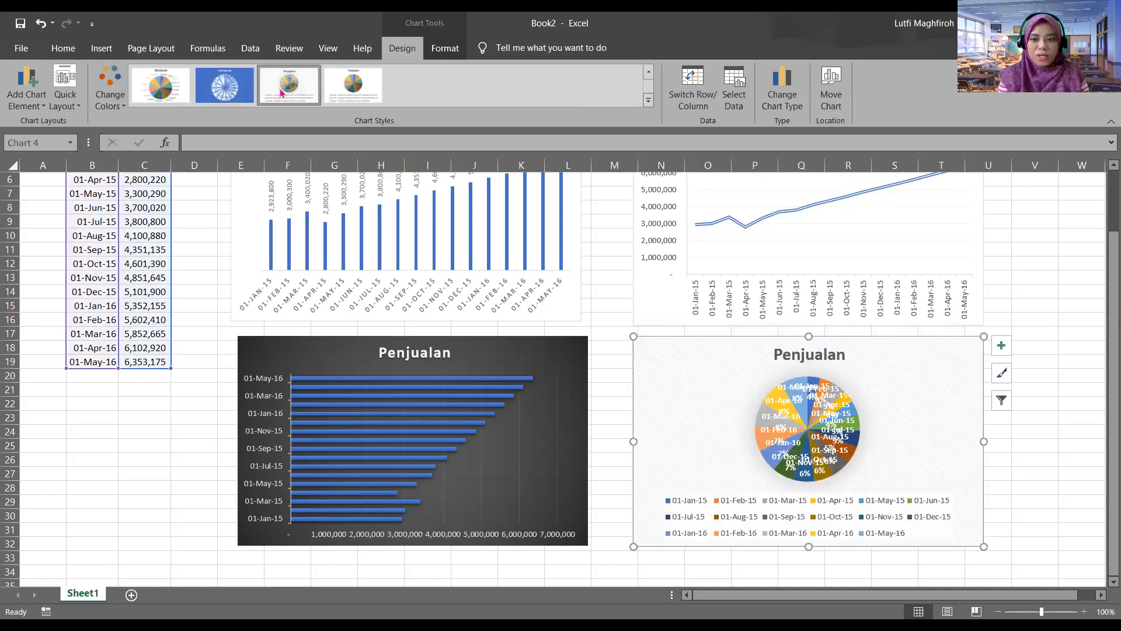
click(187, 100)
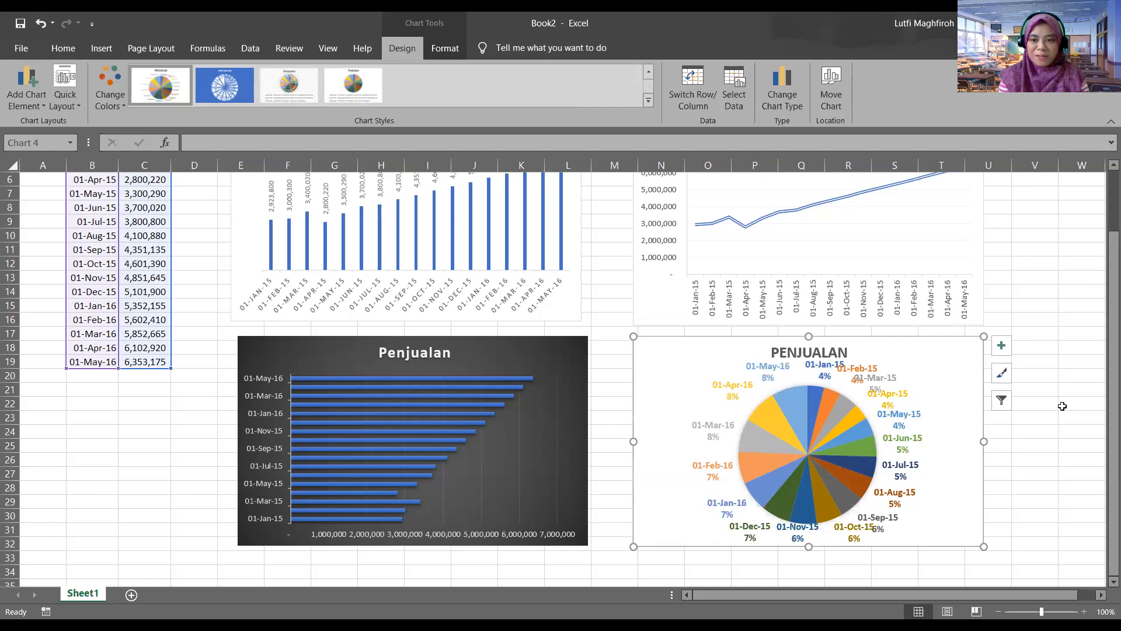
Set the font size of the pie chart's data labels to 8
click(857, 370)
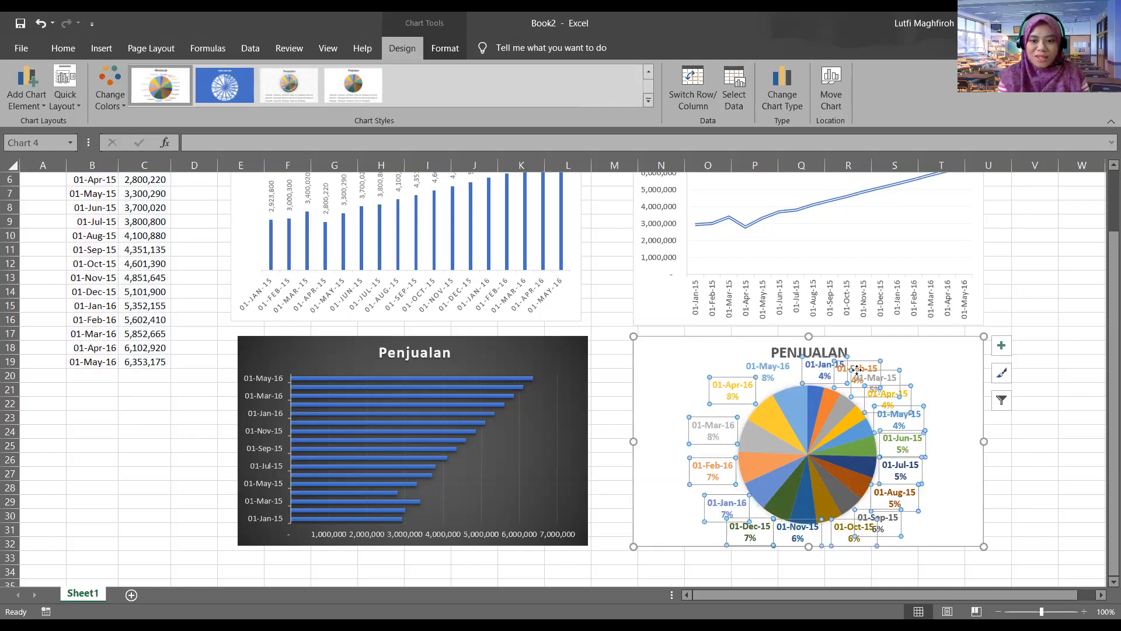
click(767, 374)
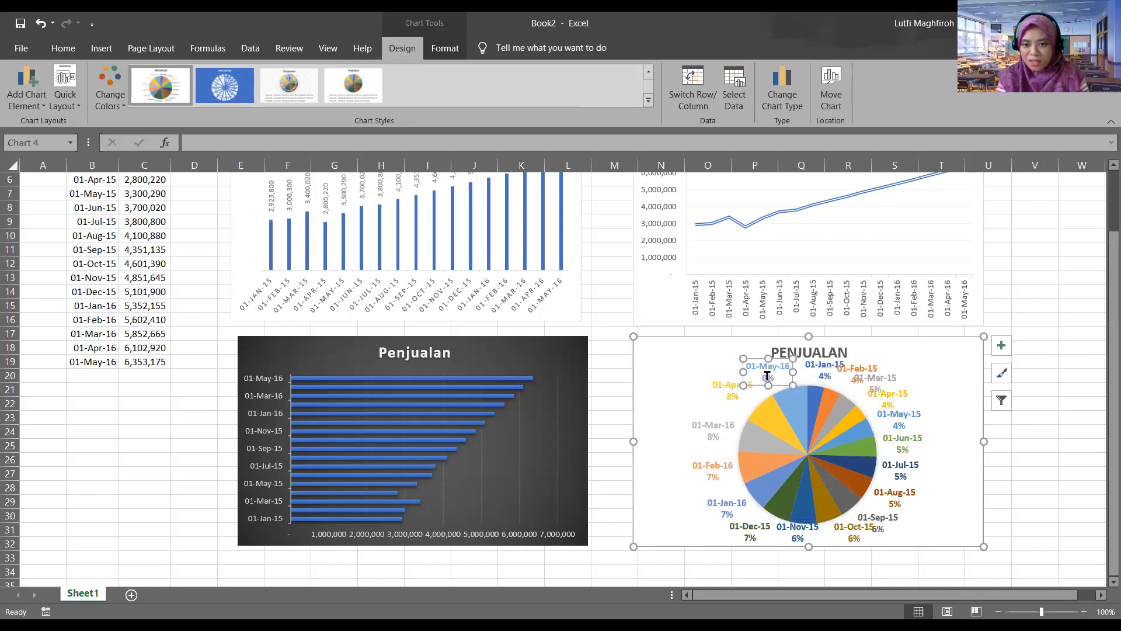
click(886, 389)
click(886, 388)
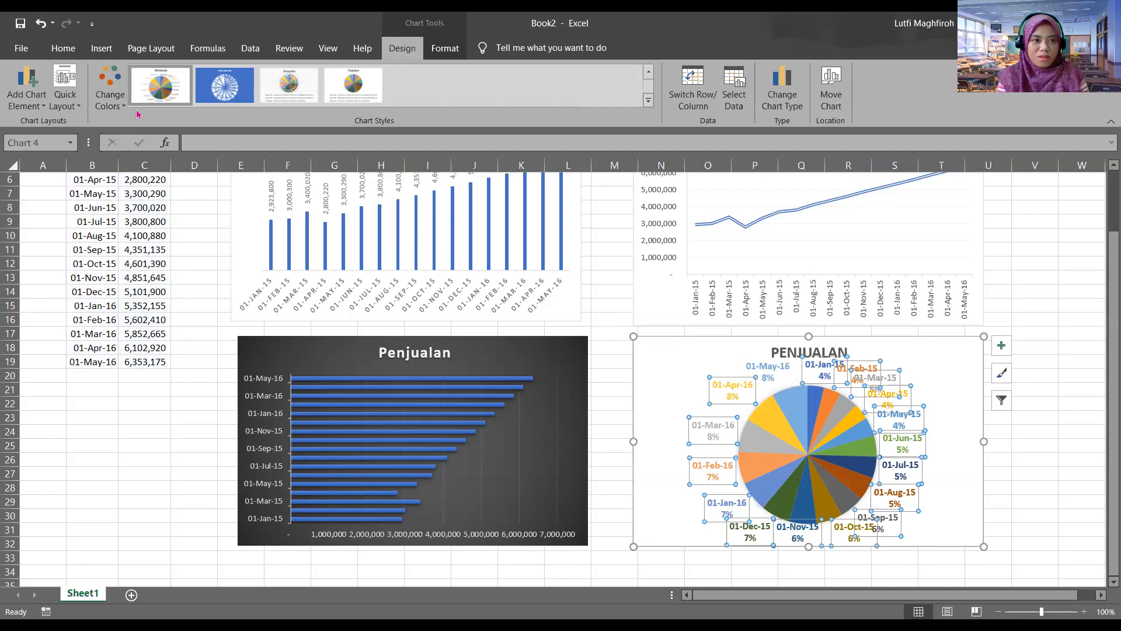
click(63, 48)
click(267, 81)
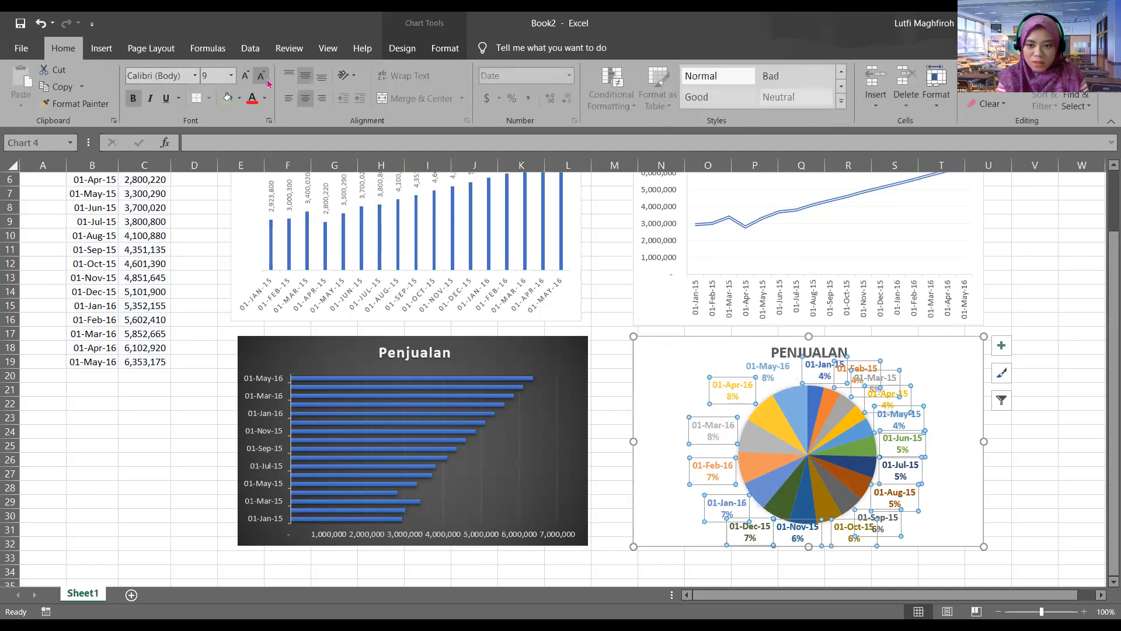
click(267, 80)
click(267, 81)
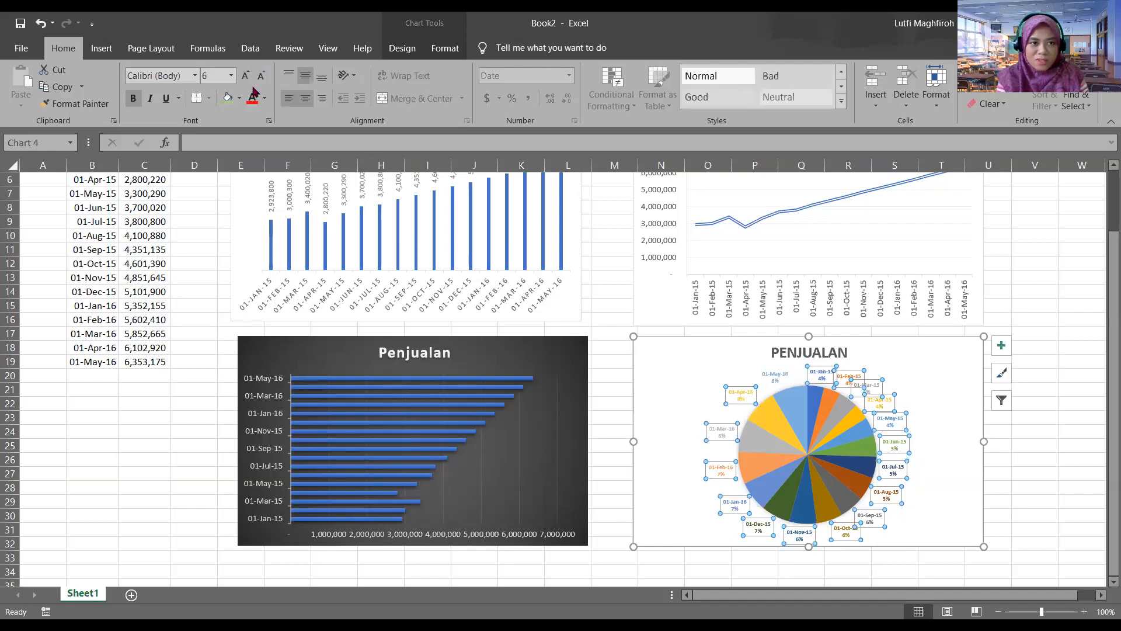
click(245, 76)
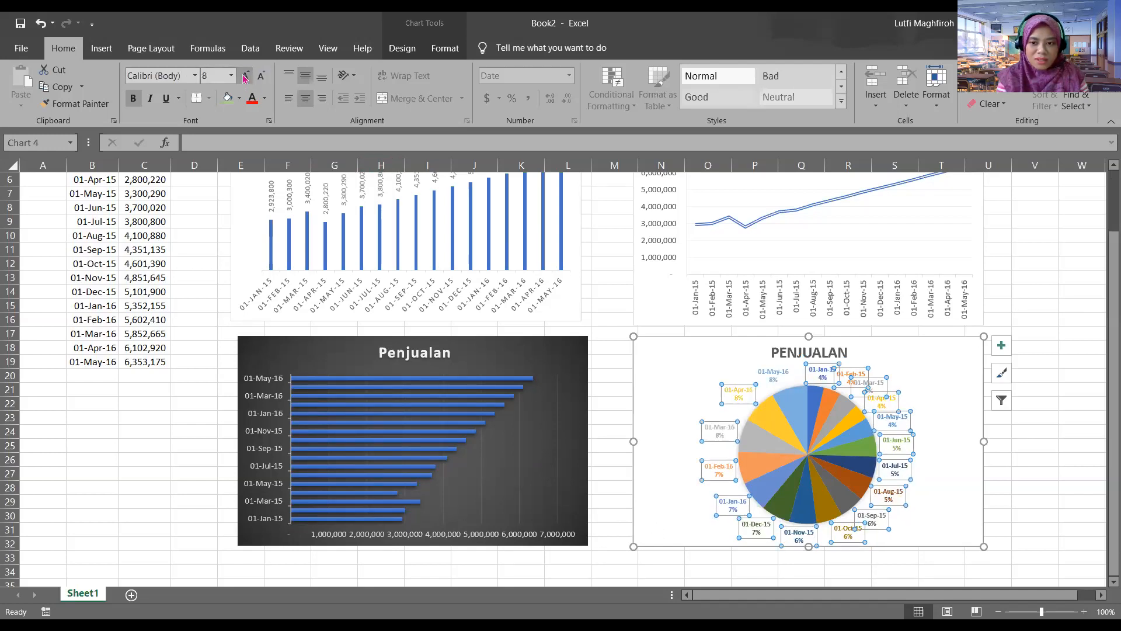
click(701, 395)
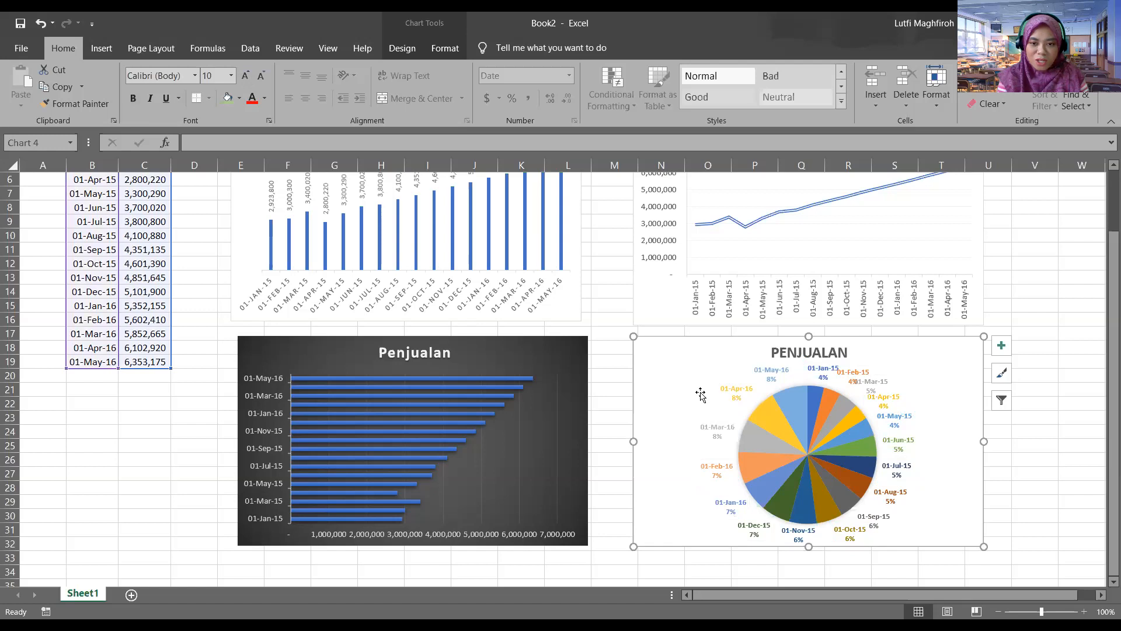
Move the pie chart's 01-Apr-16 data label up and outward, away from its slice
drag(731, 390, 671, 358)
click(692, 371)
click(695, 407)
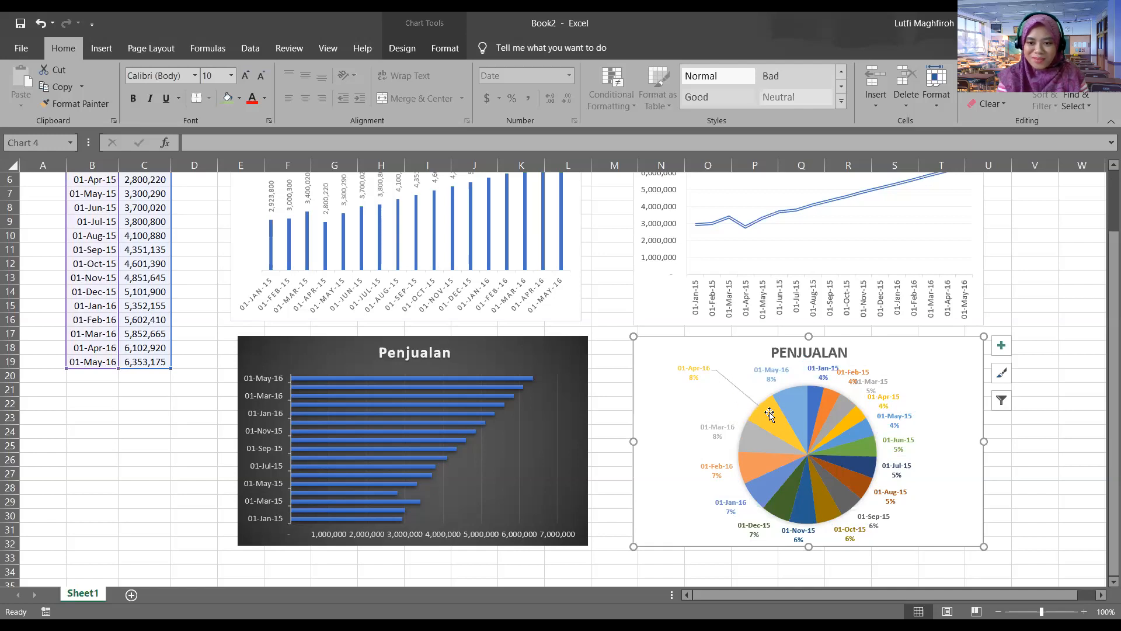
Try to move the overlapping 01-Feb-15 and 01-Mar-15 data labels away from the pie
click(853, 373)
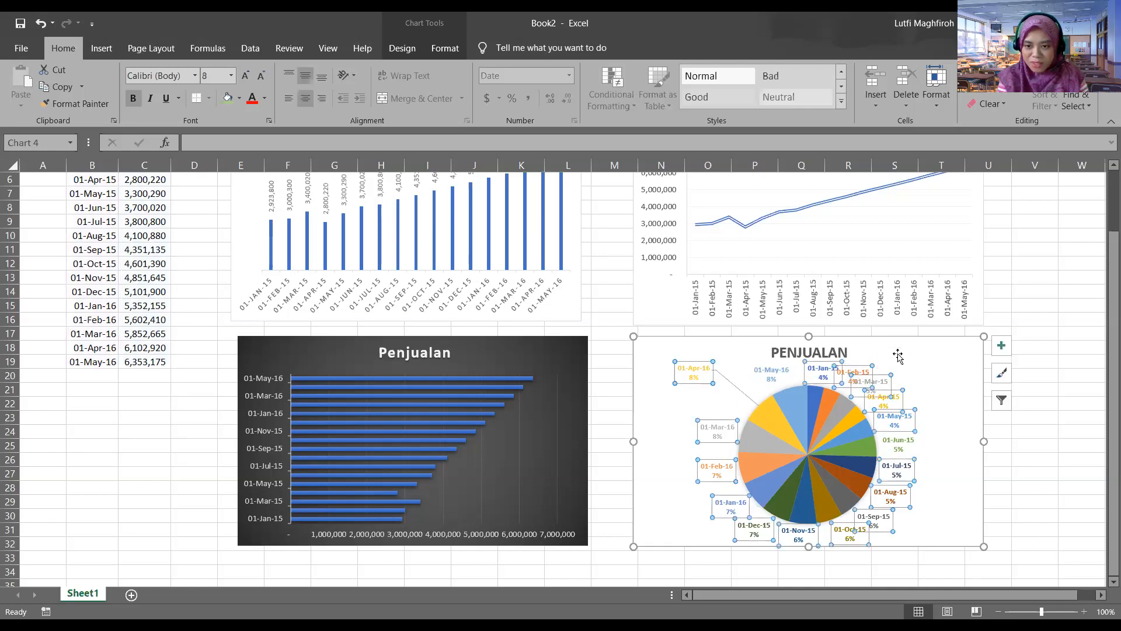
click(909, 384)
drag(865, 378, 910, 365)
click(928, 379)
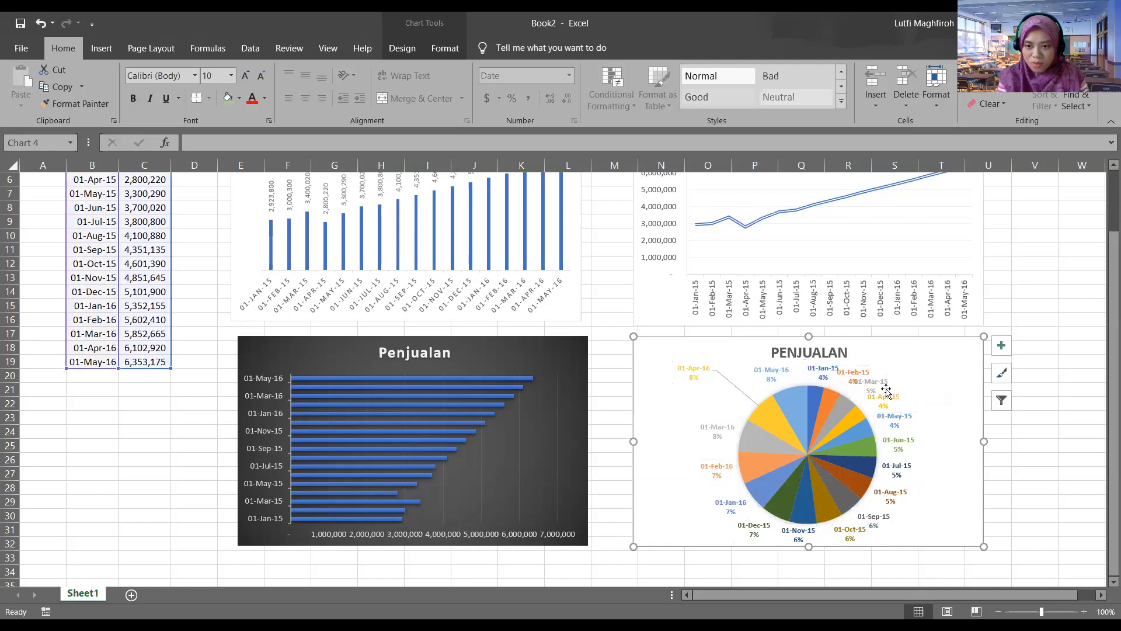
click(846, 374)
click(857, 362)
click(855, 373)
Move the pie chart's 01-Mar-16 data label outward, farther left of its slice
click(855, 374)
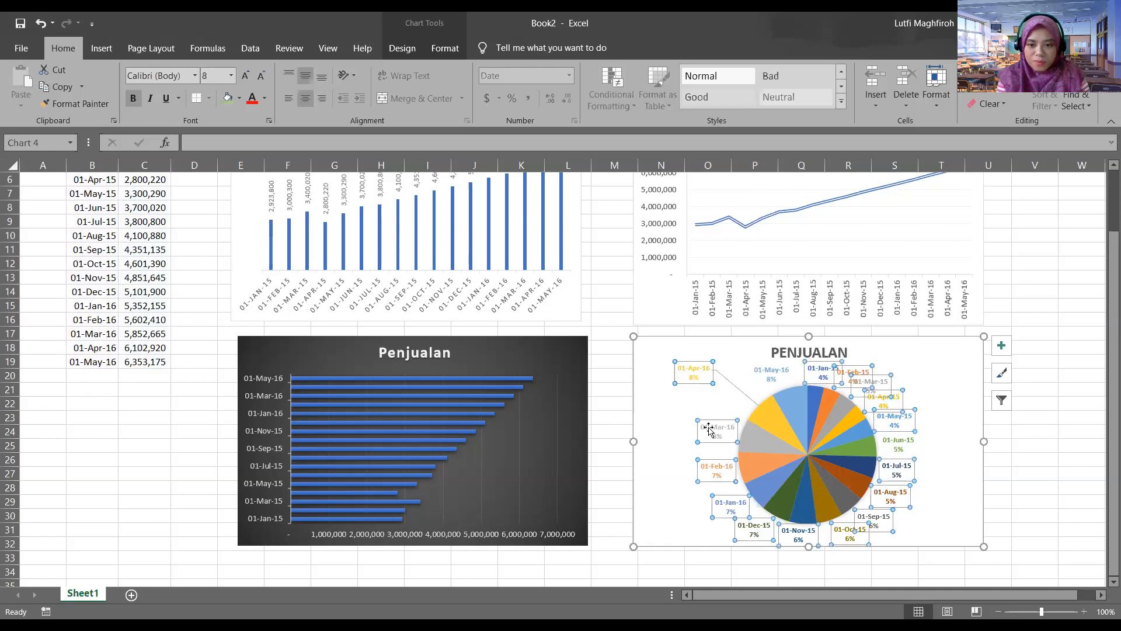
drag(709, 429, 670, 429)
click(643, 465)
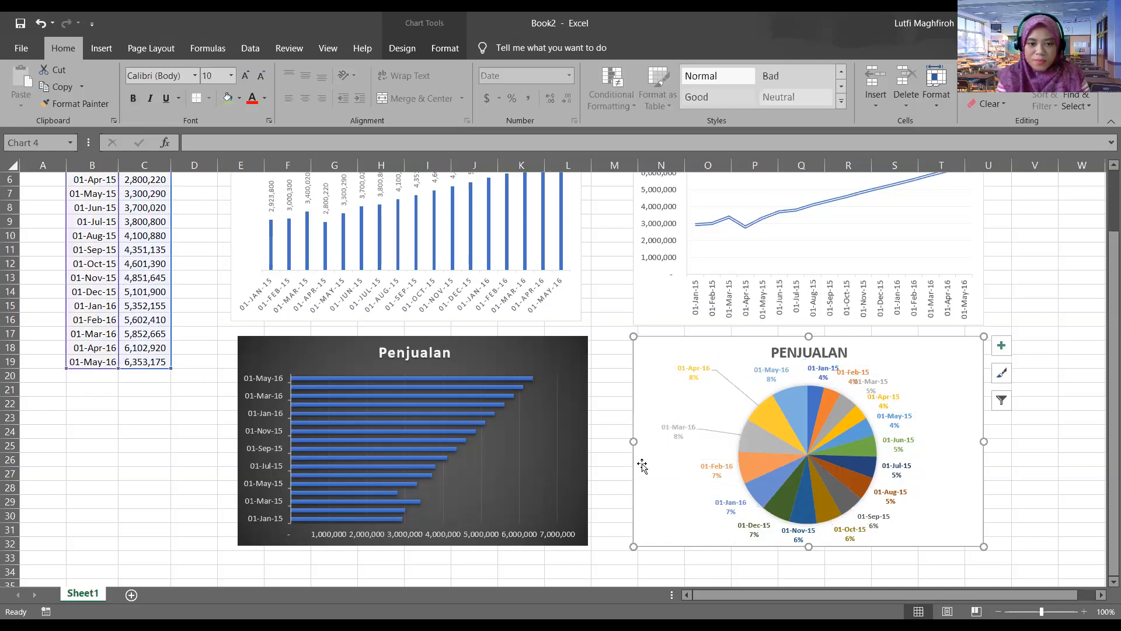
Add a primary horizontal axis title to the column chart
scroll(514, 455, up, 2)
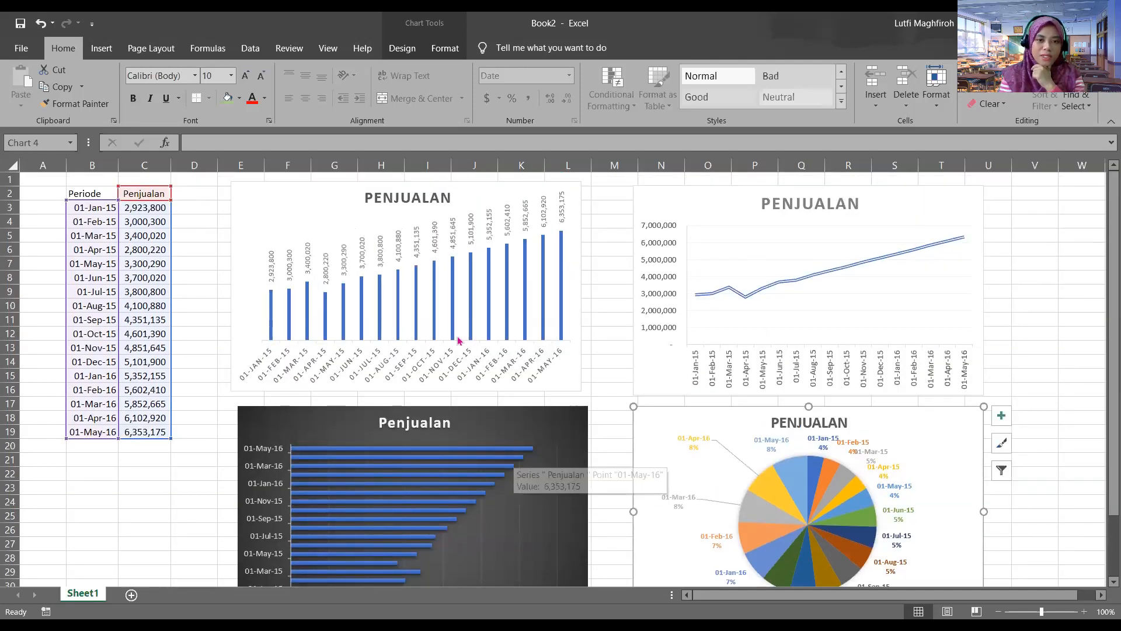
click(468, 205)
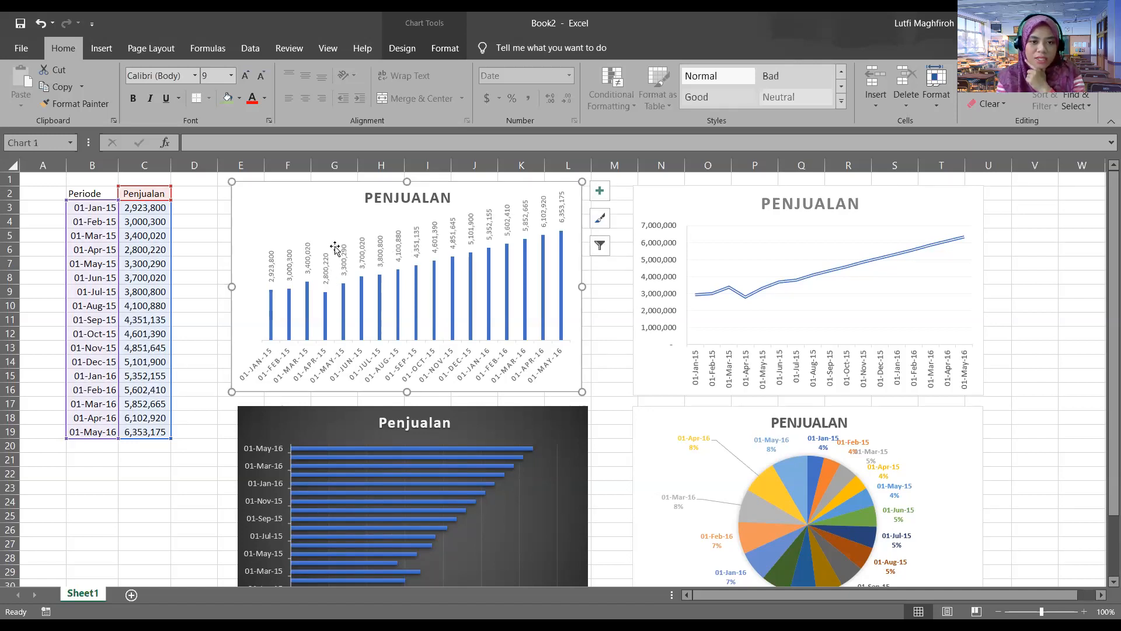
click(600, 196)
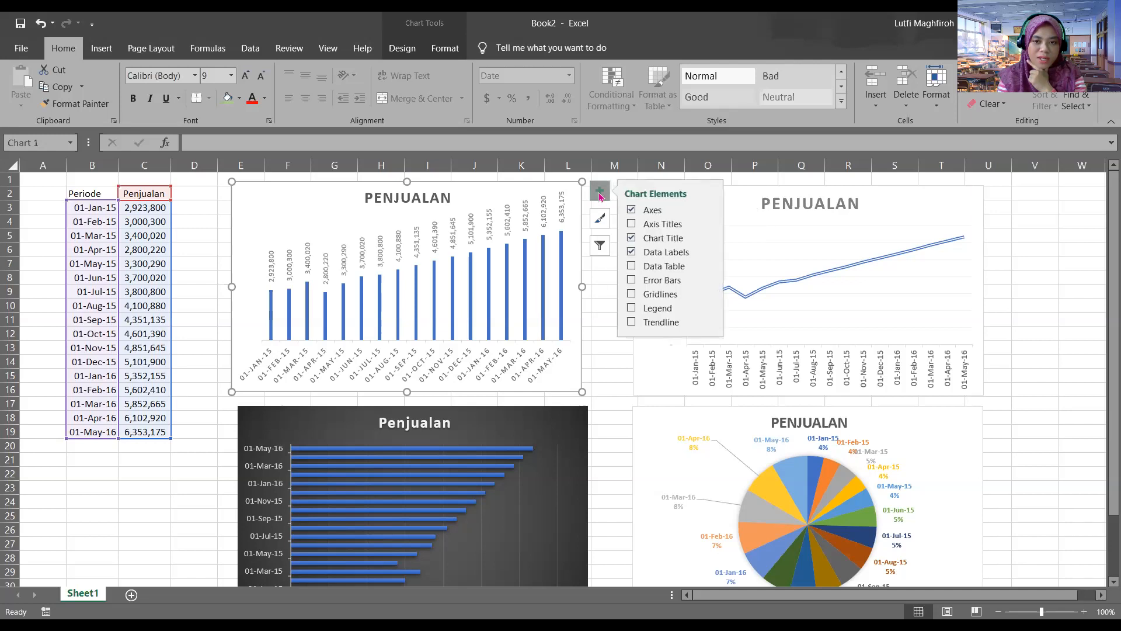
click(635, 226)
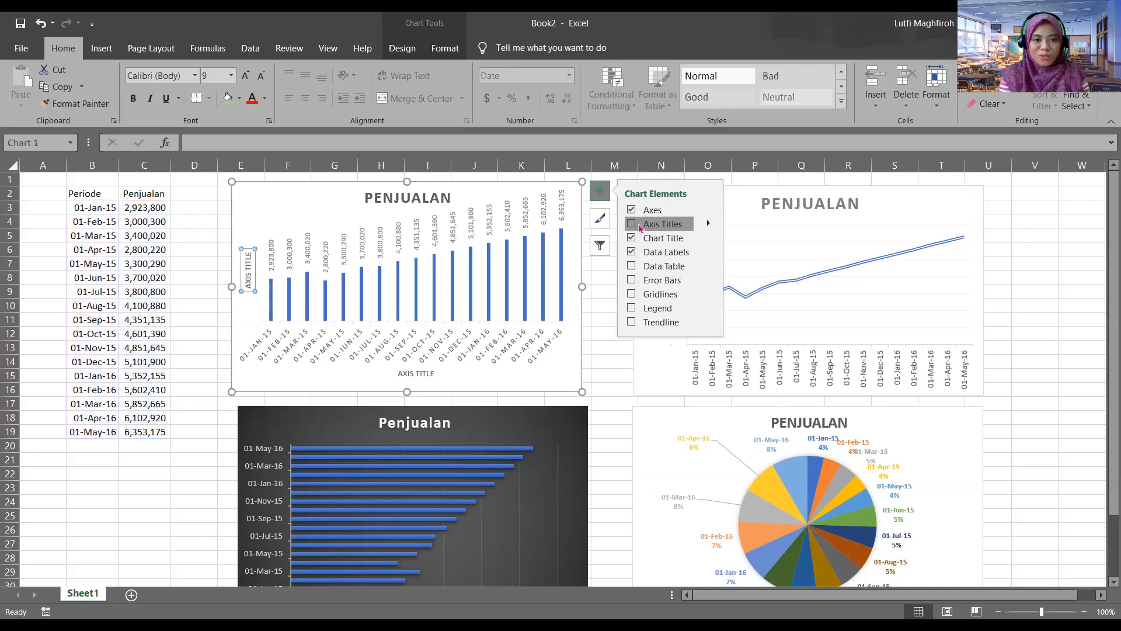
click(708, 224)
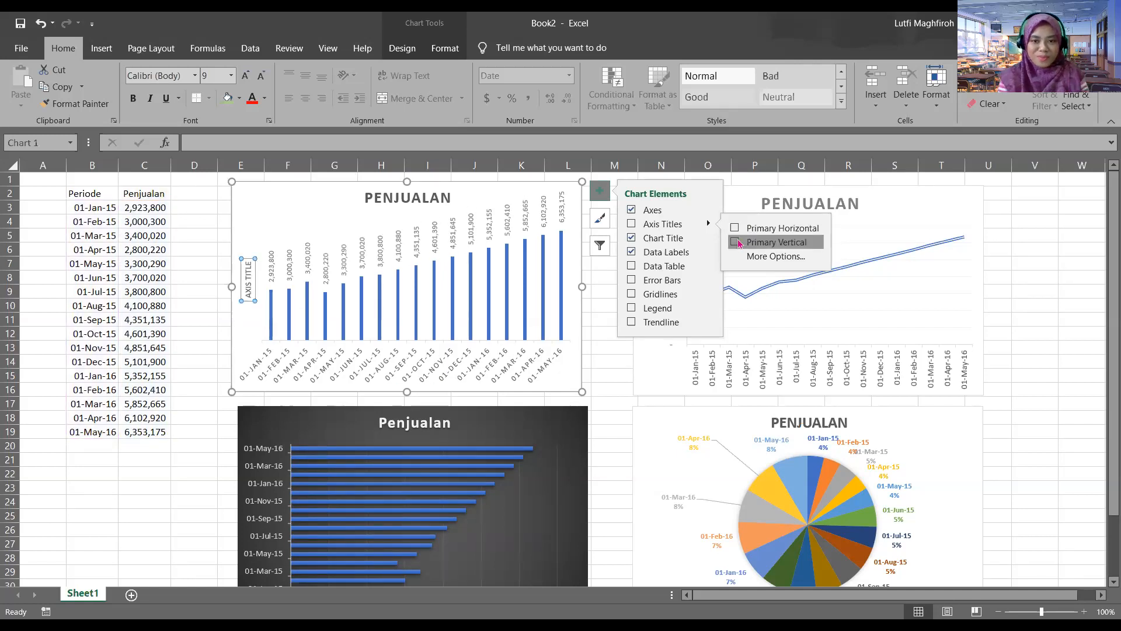
click(434, 246)
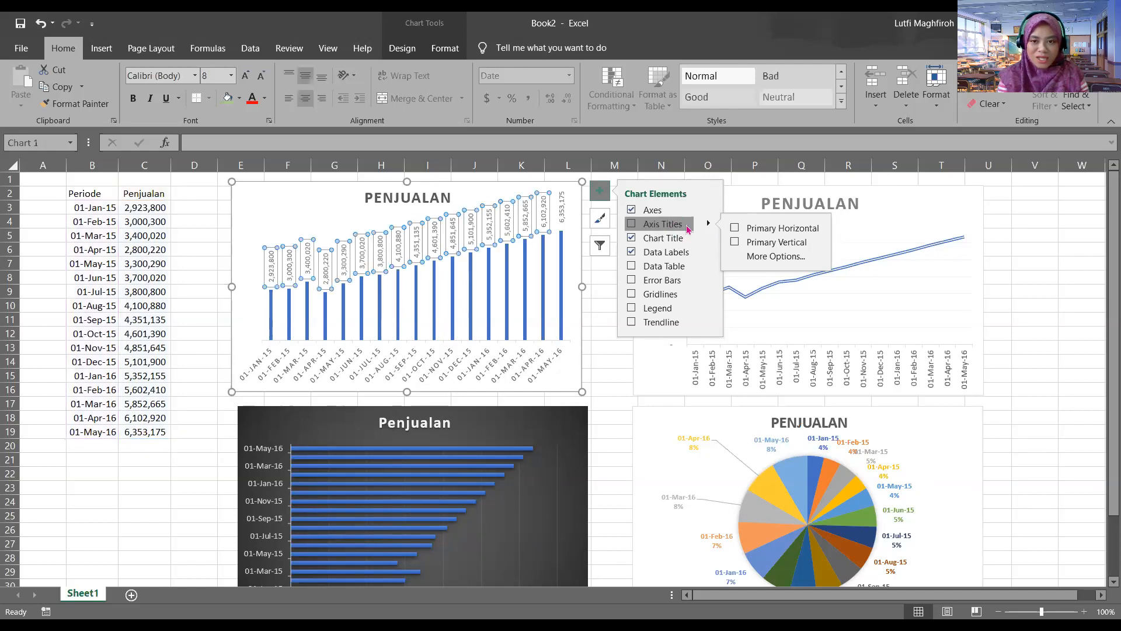
click(754, 233)
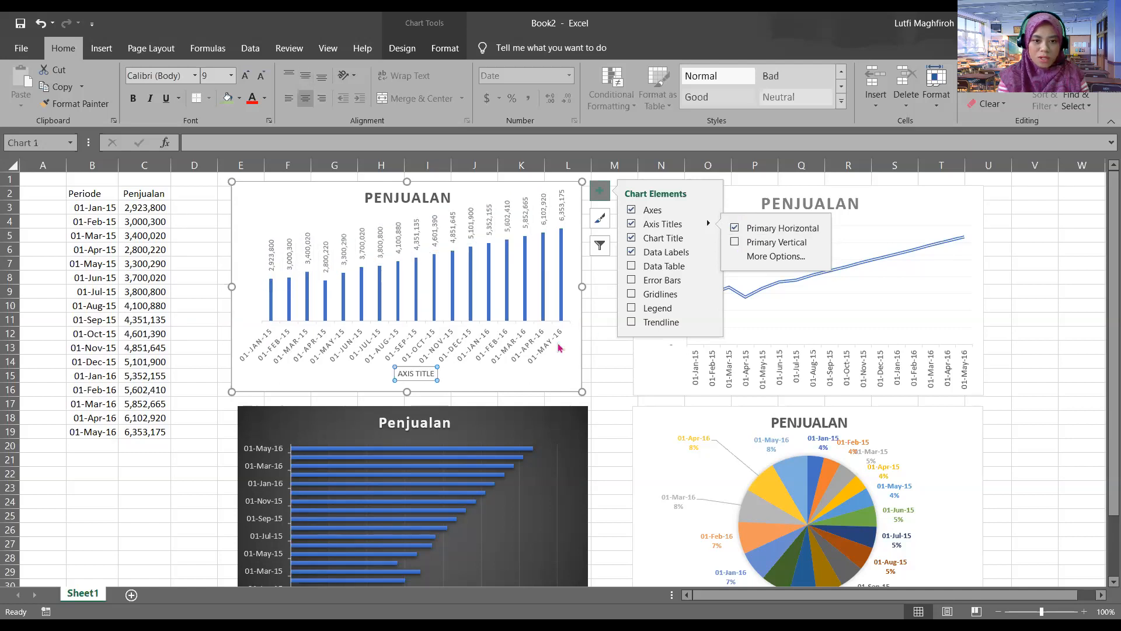
Change the column chart's horizontal axis title to BULAN
click(417, 375)
triple_click(419, 377)
text(BULAN)
Change the column chart's title to DATA PENJUALAN 2015-2016
click(395, 200)
triple_click(395, 200)
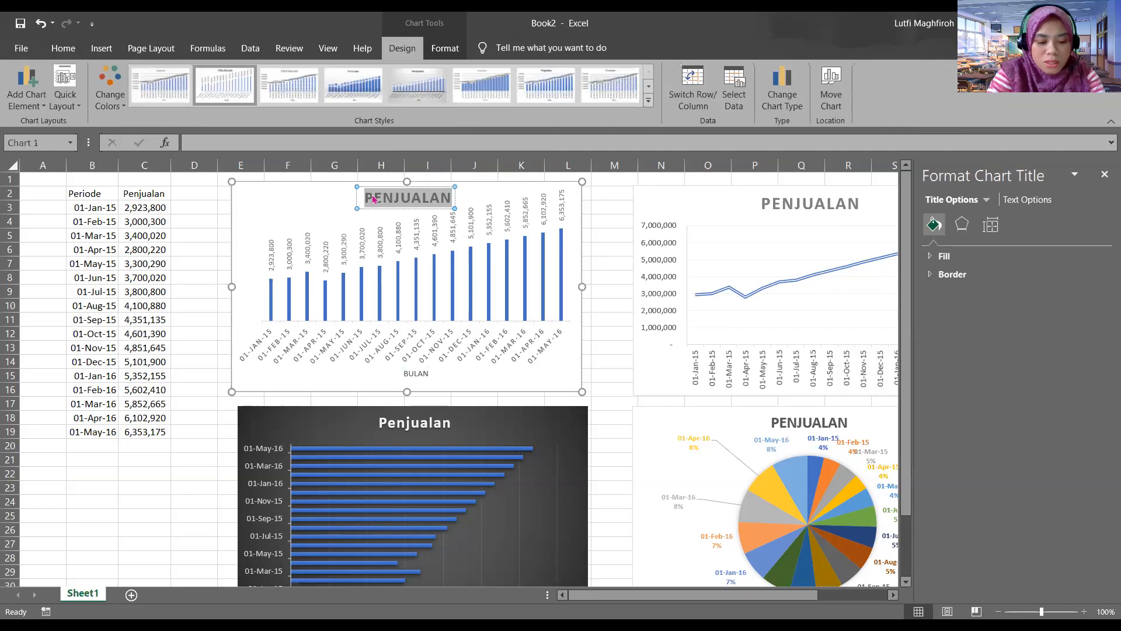
text(DATA PENJUALAN 2015-2016)
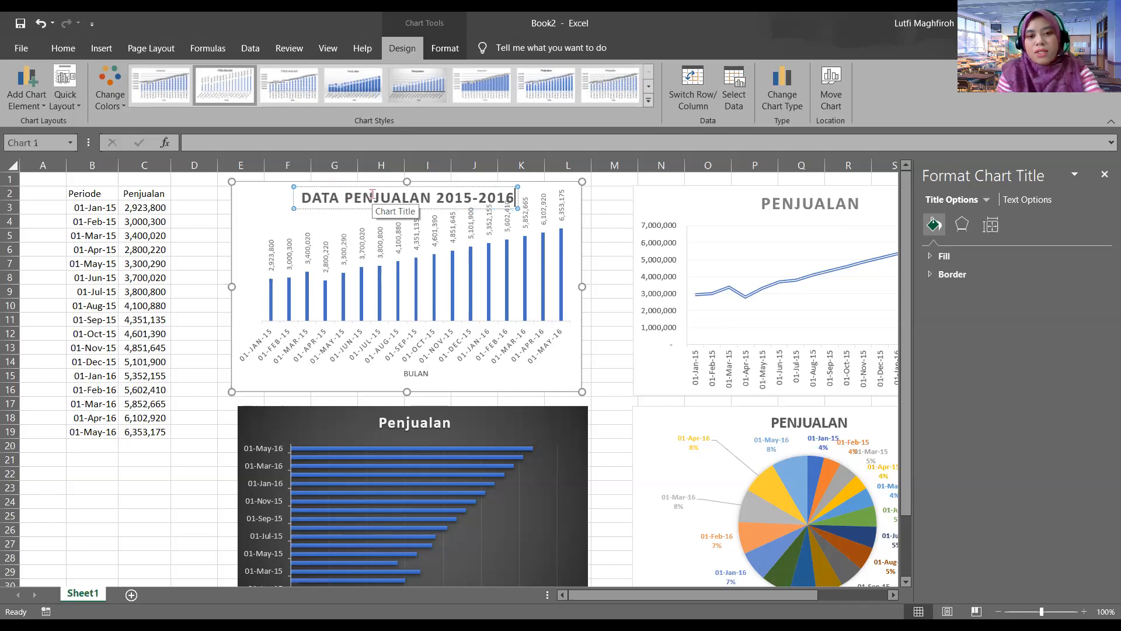
click(610, 253)
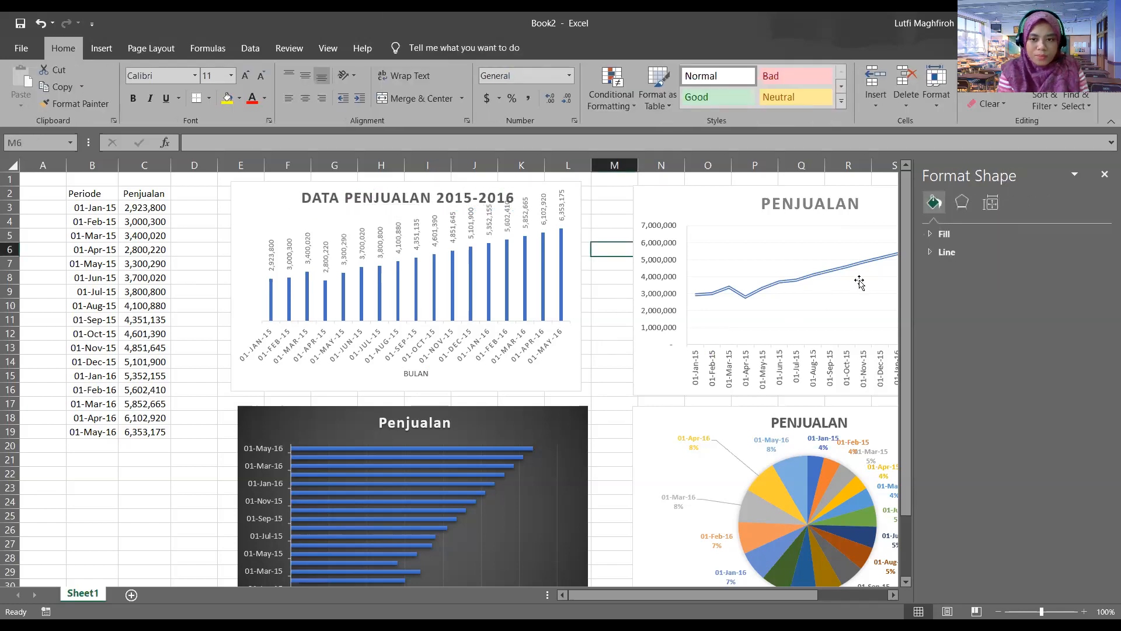
Fill the column chart's area with standard light green and outline it in light blue
click(572, 222)
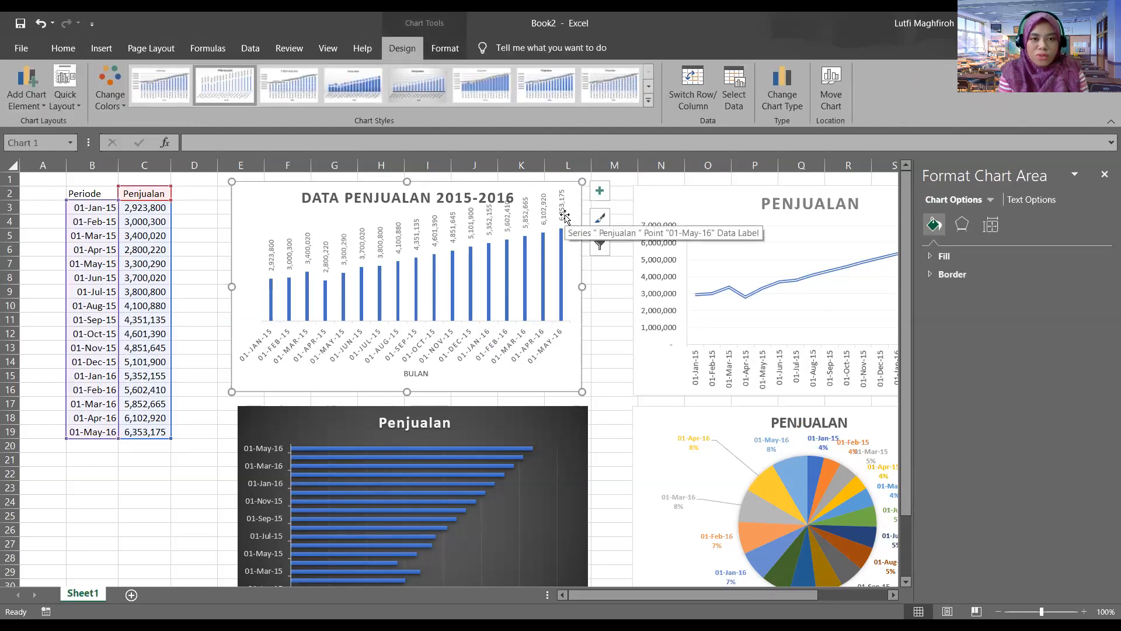
right_click(245, 203)
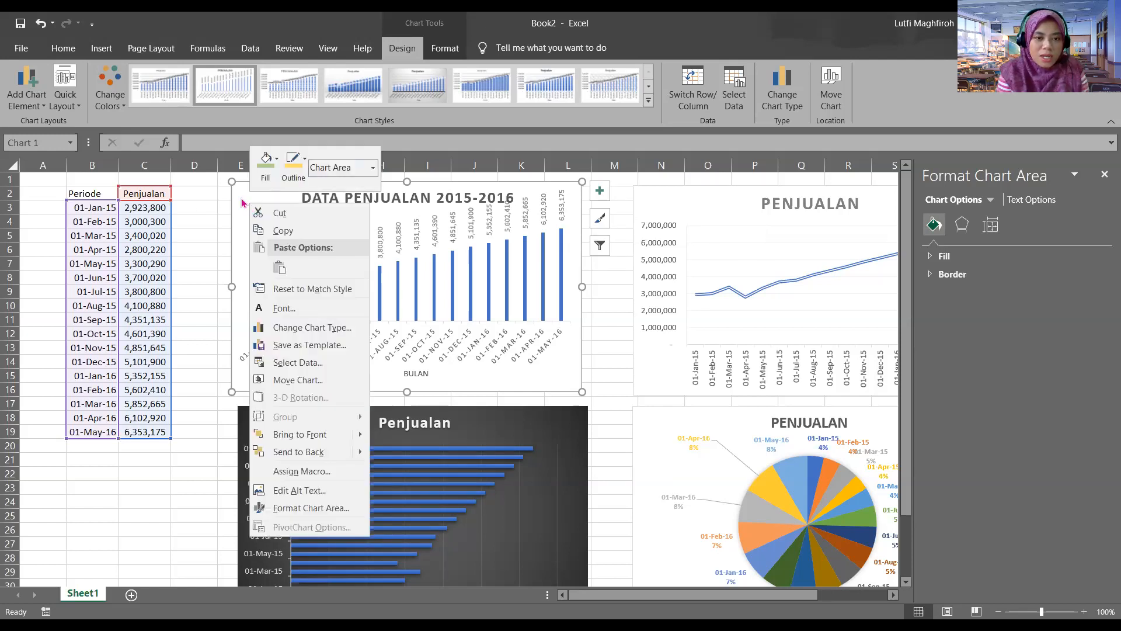
click(256, 197)
right_click(256, 197)
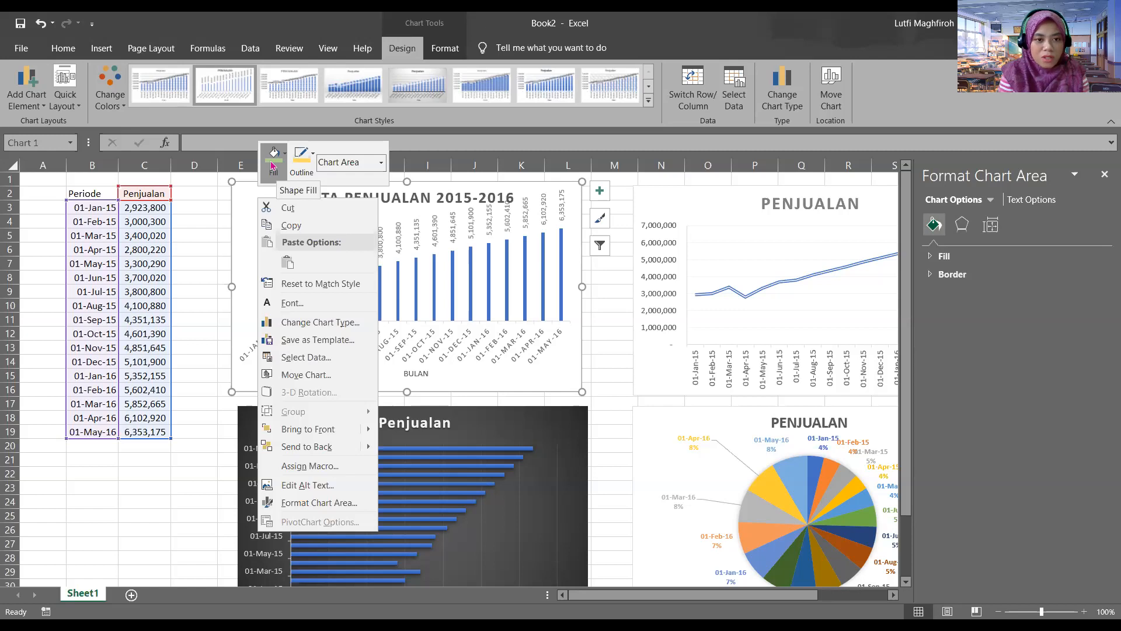
click(274, 162)
click(275, 154)
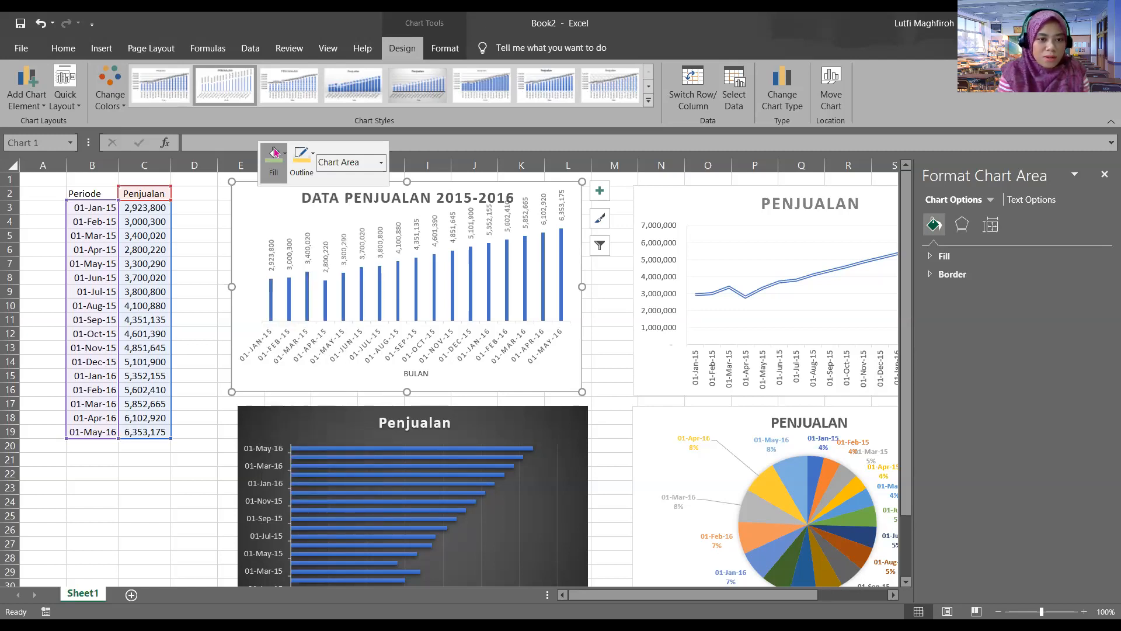
click(275, 154)
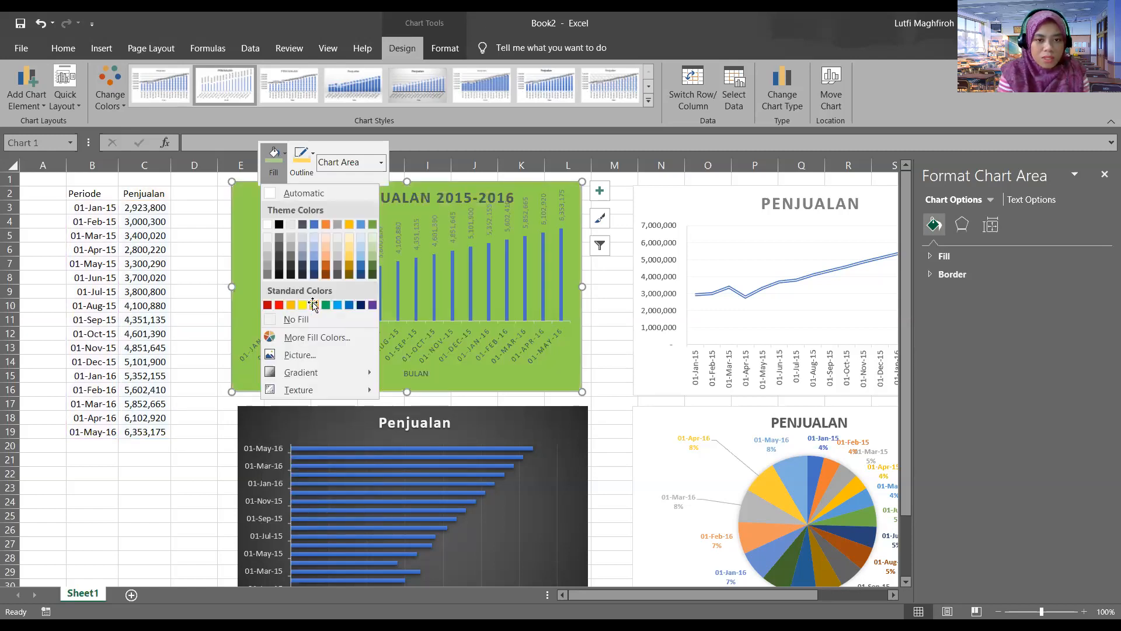
click(314, 304)
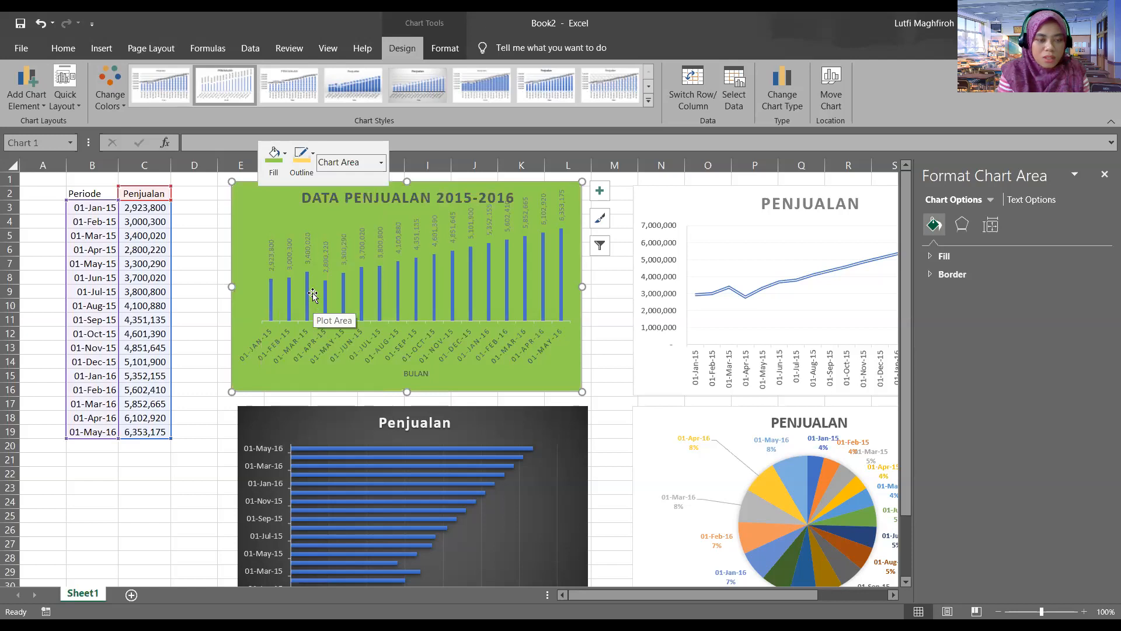
click(310, 157)
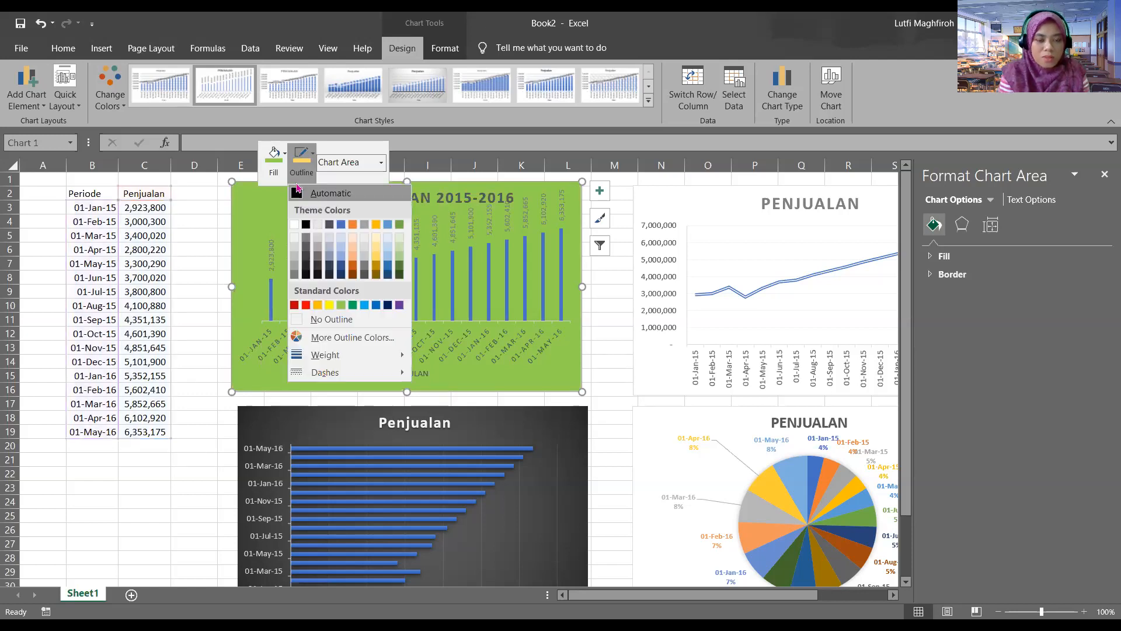
click(366, 306)
Fill the column chart's Penjualan series with a light gold theme color and outline it in standard light blue
click(289, 302)
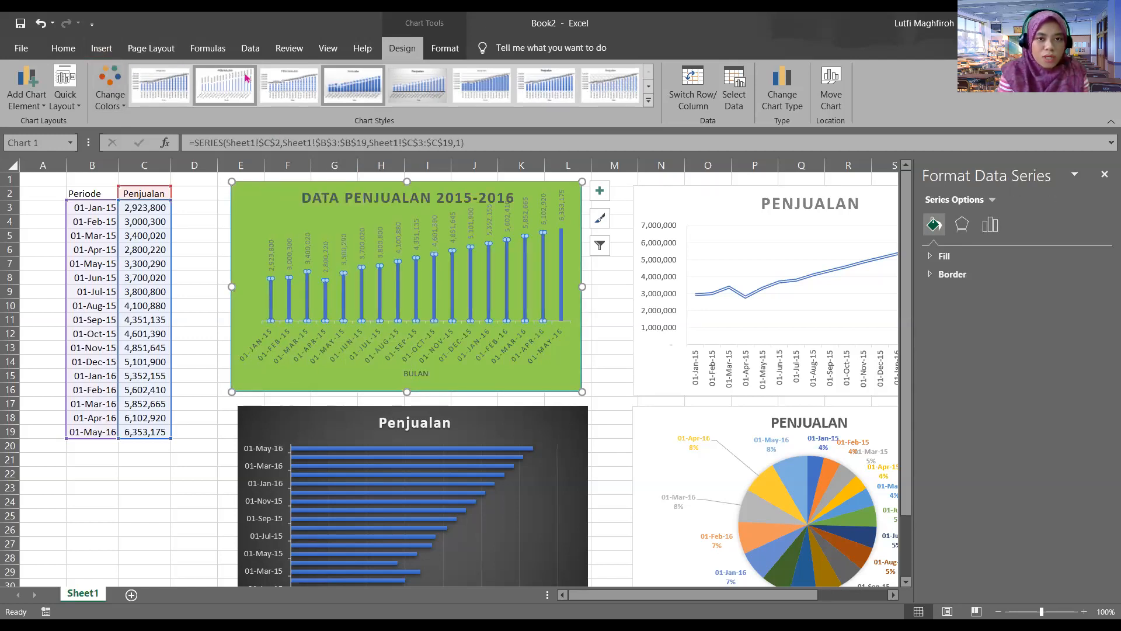
scroll(367, 125, down, 1)
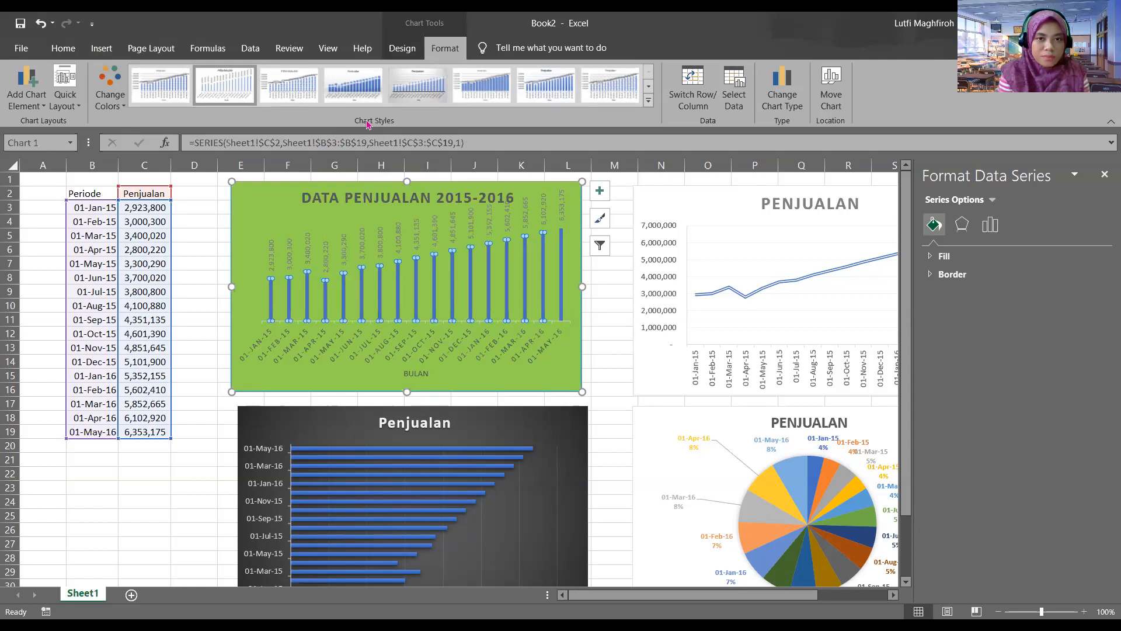
right_click(380, 303)
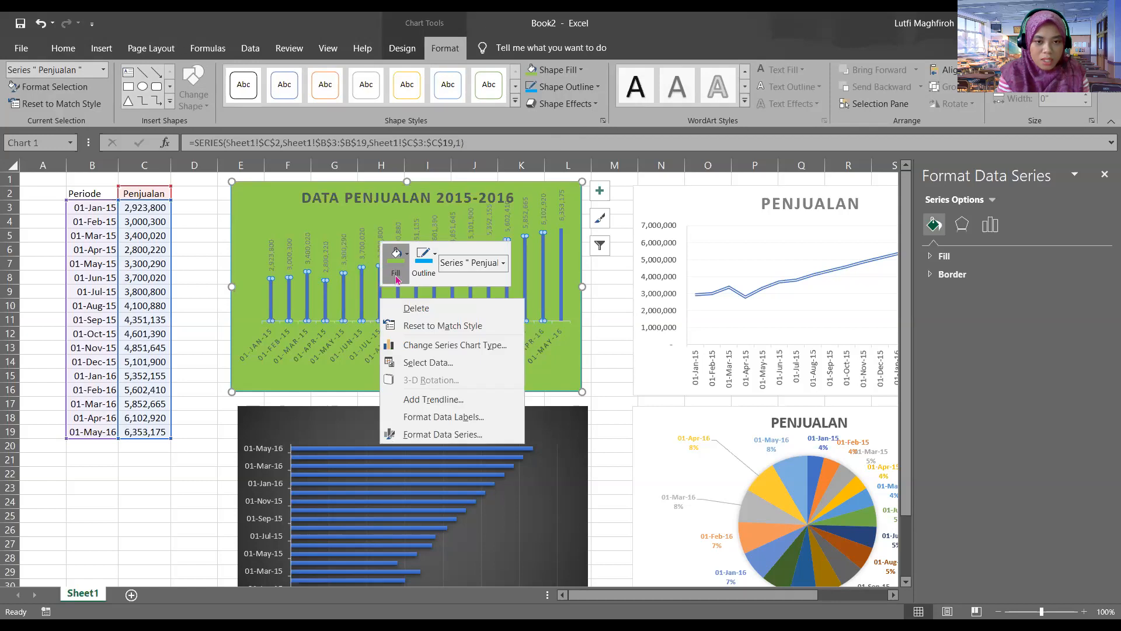
click(408, 257)
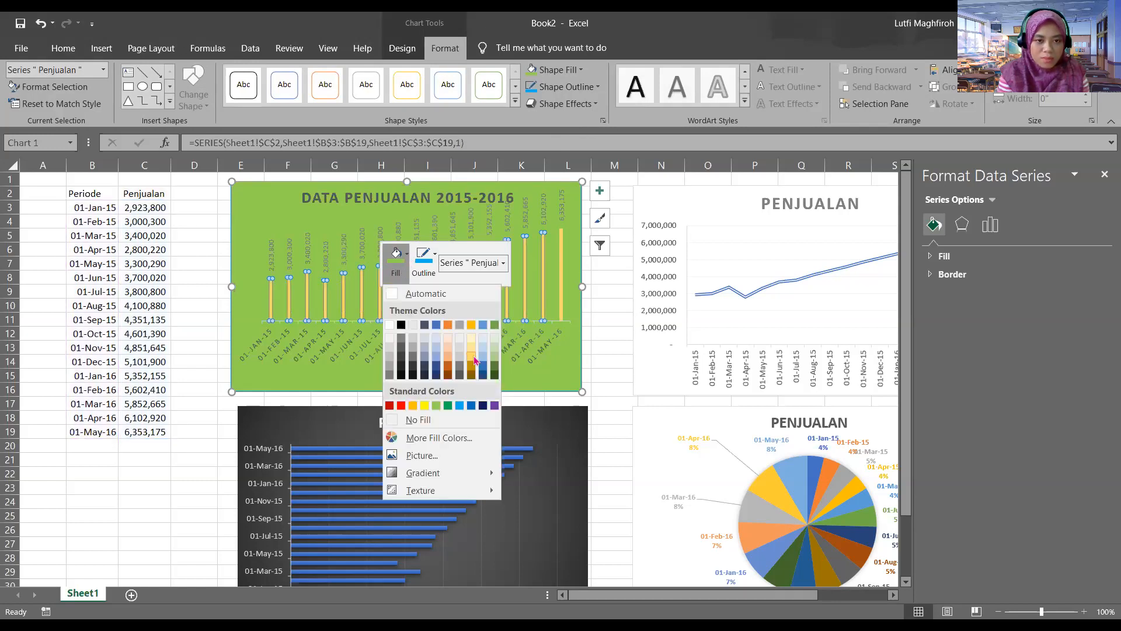
click(435, 257)
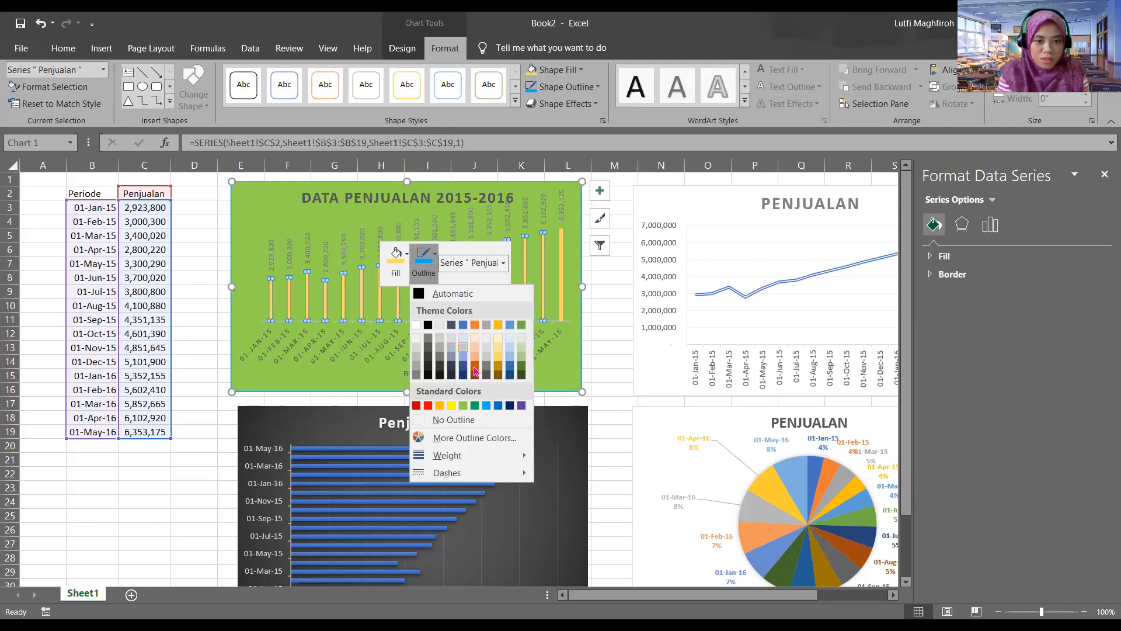
click(488, 411)
click(598, 343)
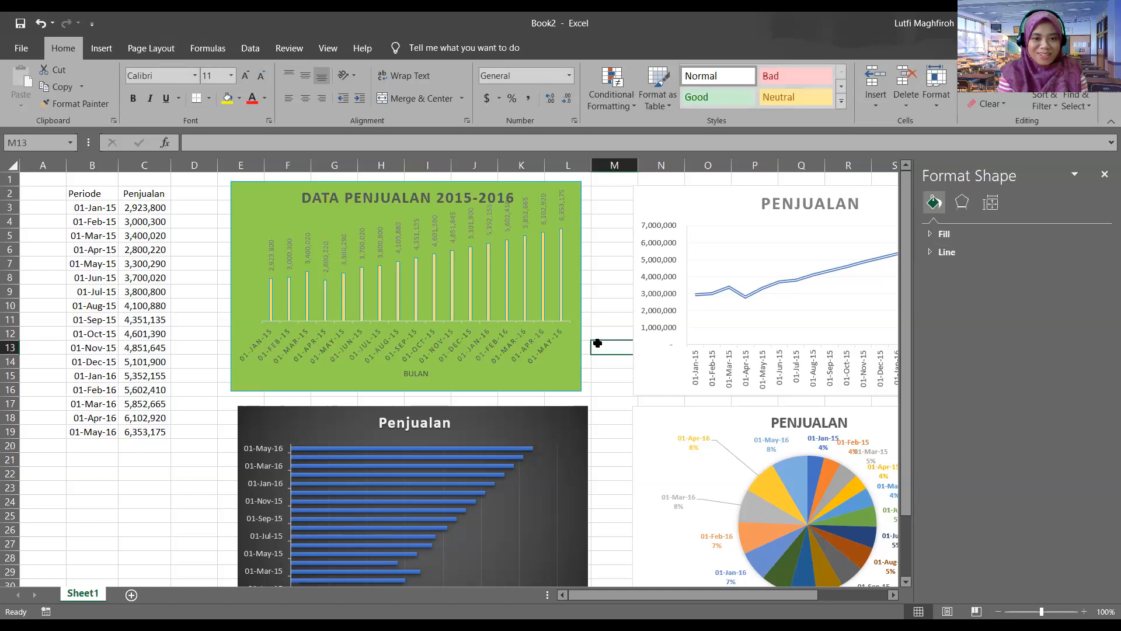
Reapply the second chart style to the column chart to clear its custom fill and outline colors
click(308, 228)
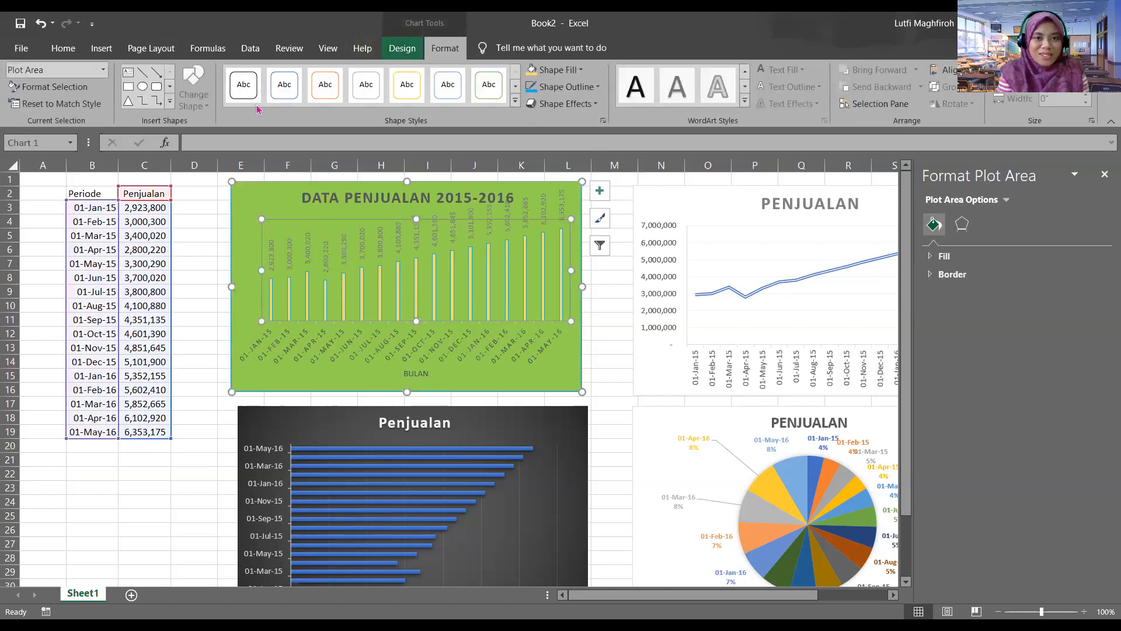
click(402, 48)
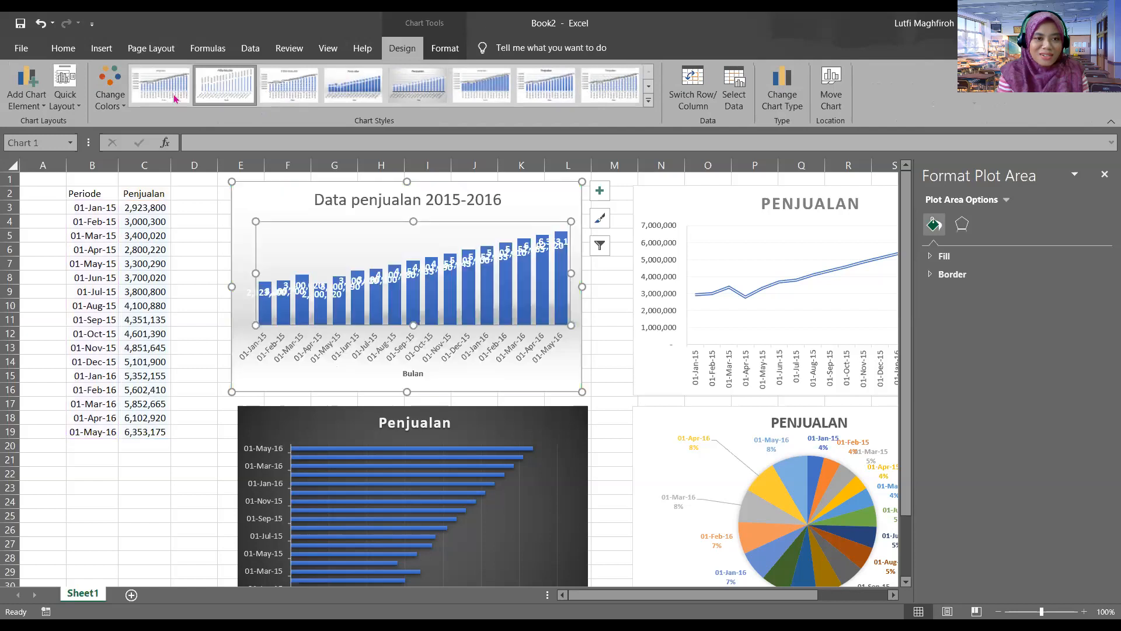
click(223, 90)
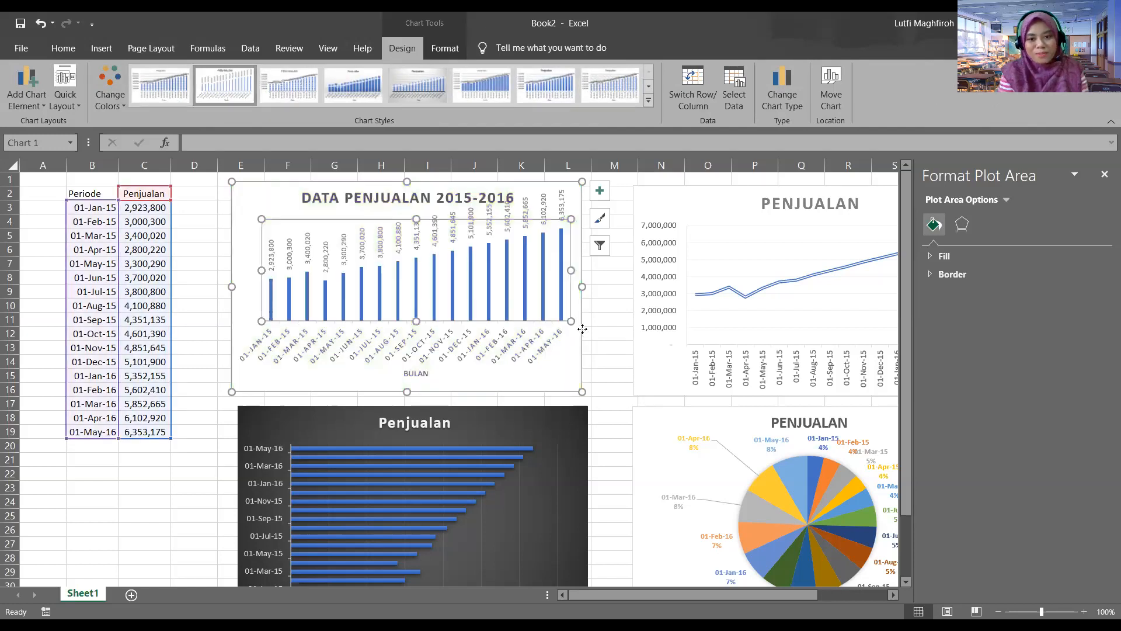
Show a data table under the column chart and remove it again
click(583, 329)
click(600, 191)
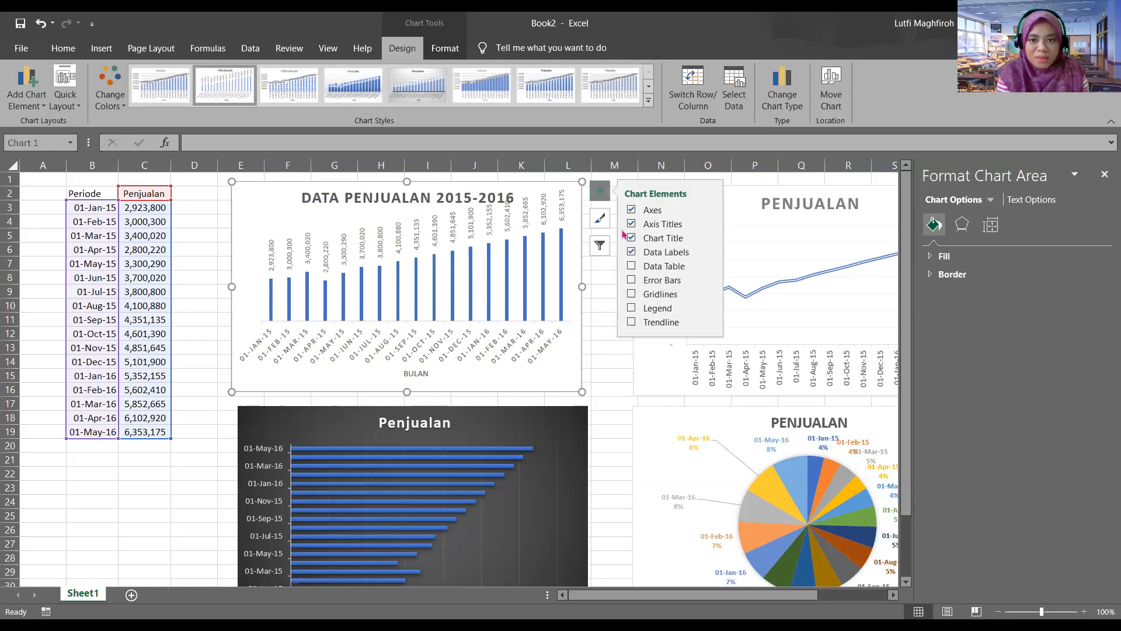
click(632, 266)
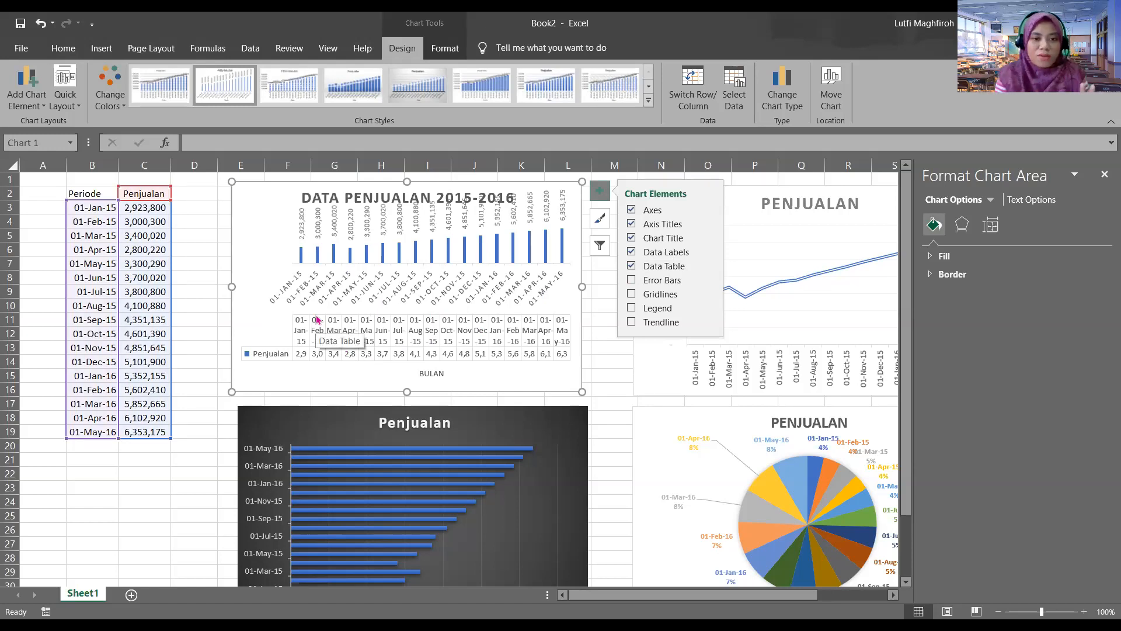
click(632, 266)
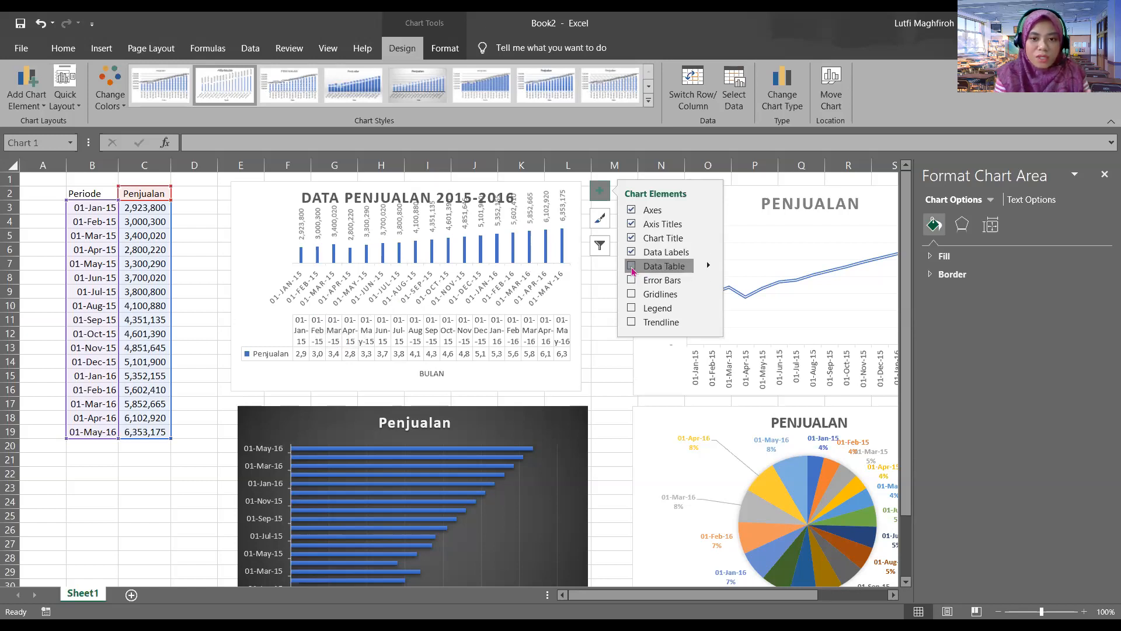
Add a legend to the column chart
click(632, 309)
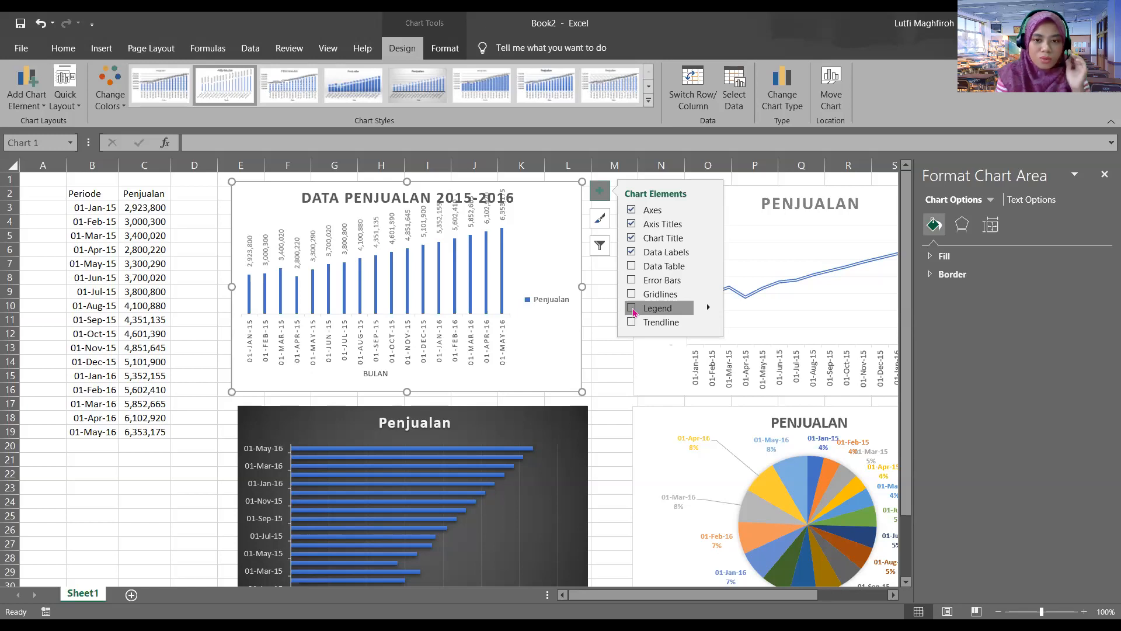
click(632, 308)
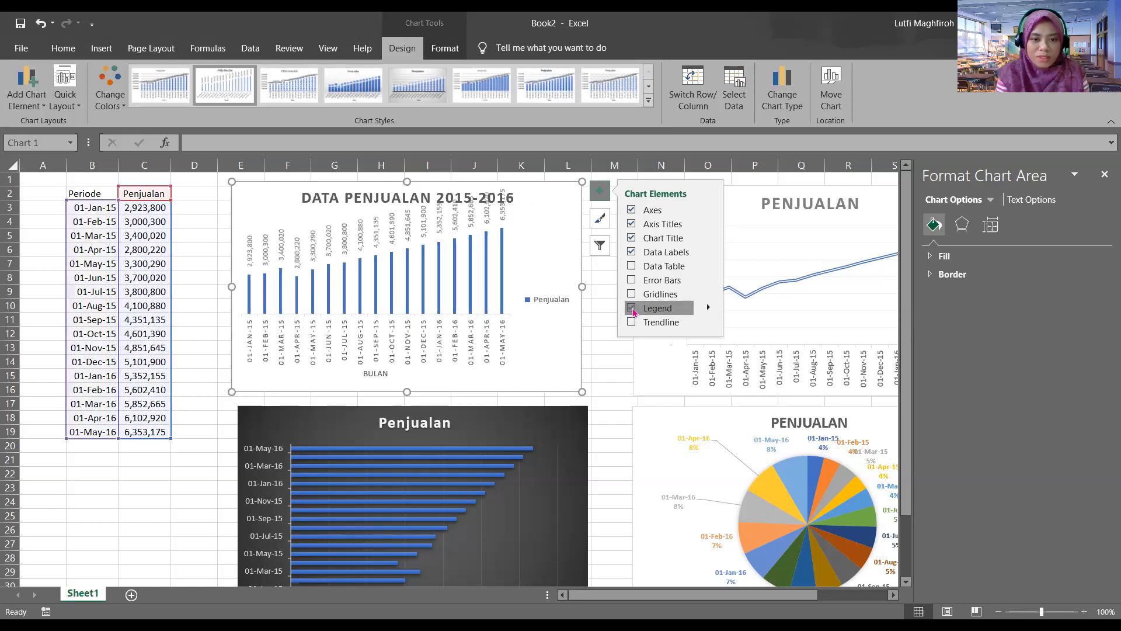
click(550, 308)
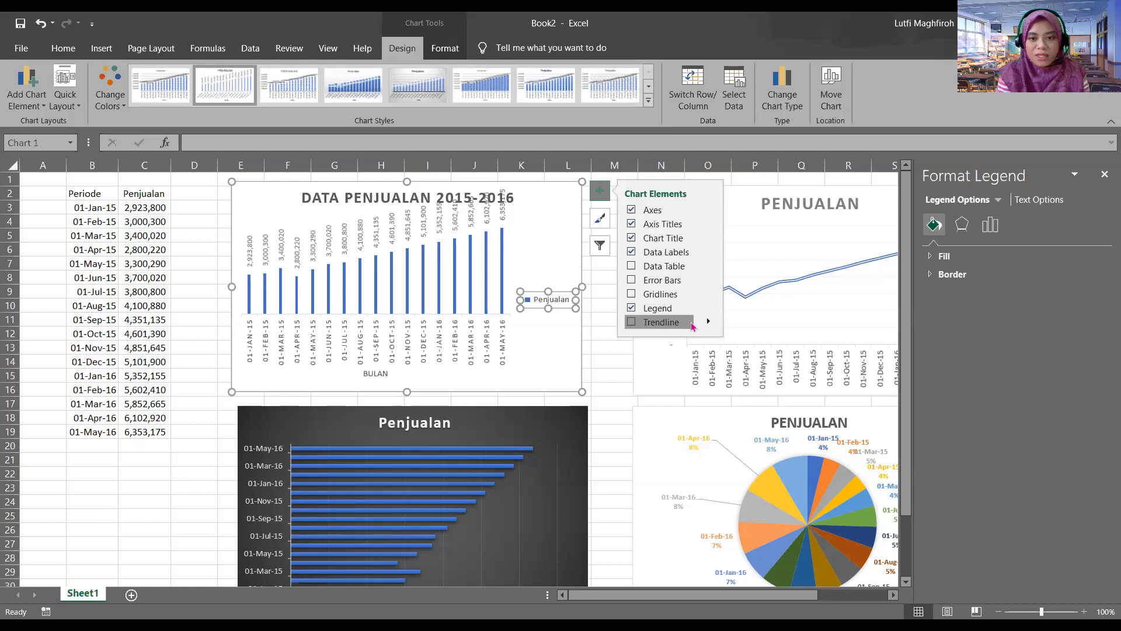
click(605, 405)
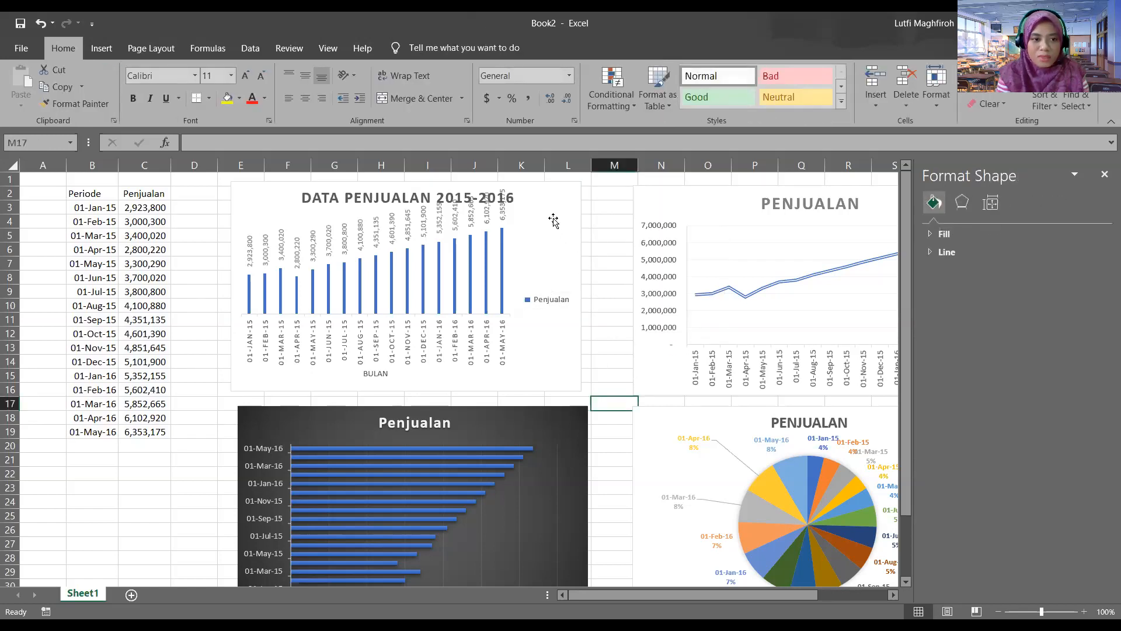
Remove the legend from the column chart
click(543, 302)
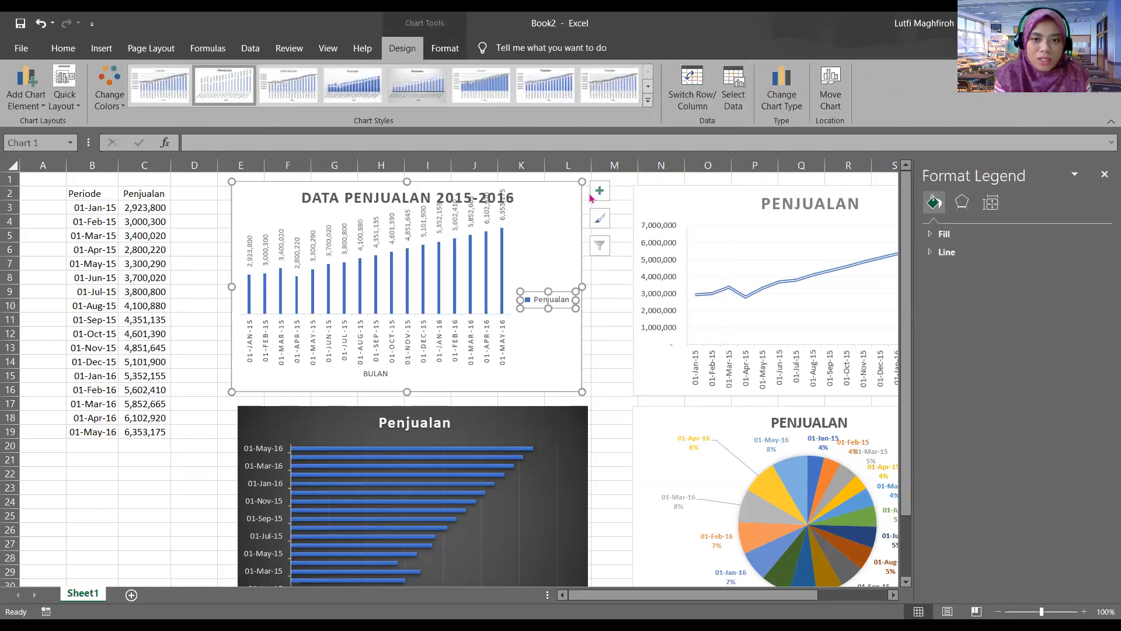
click(600, 191)
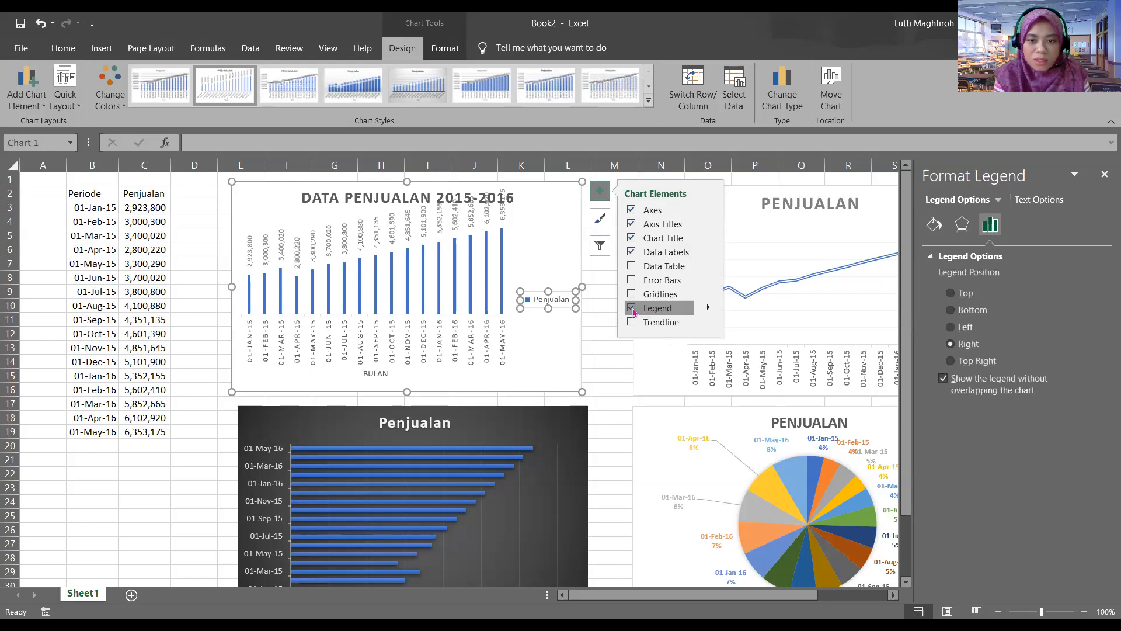
click(632, 308)
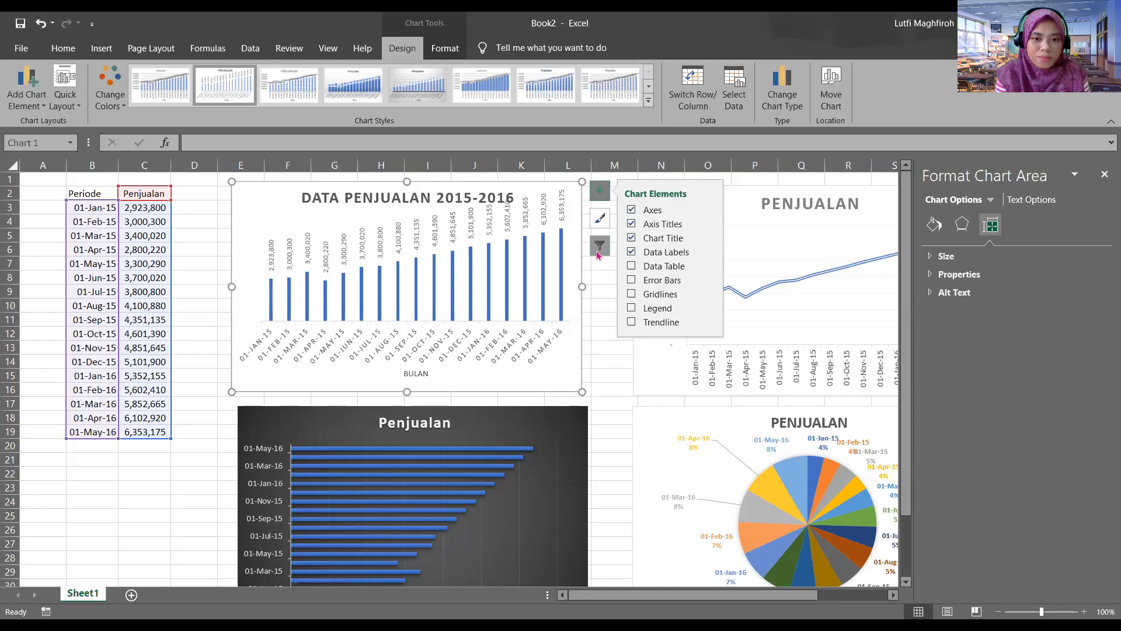
click(488, 314)
click(603, 364)
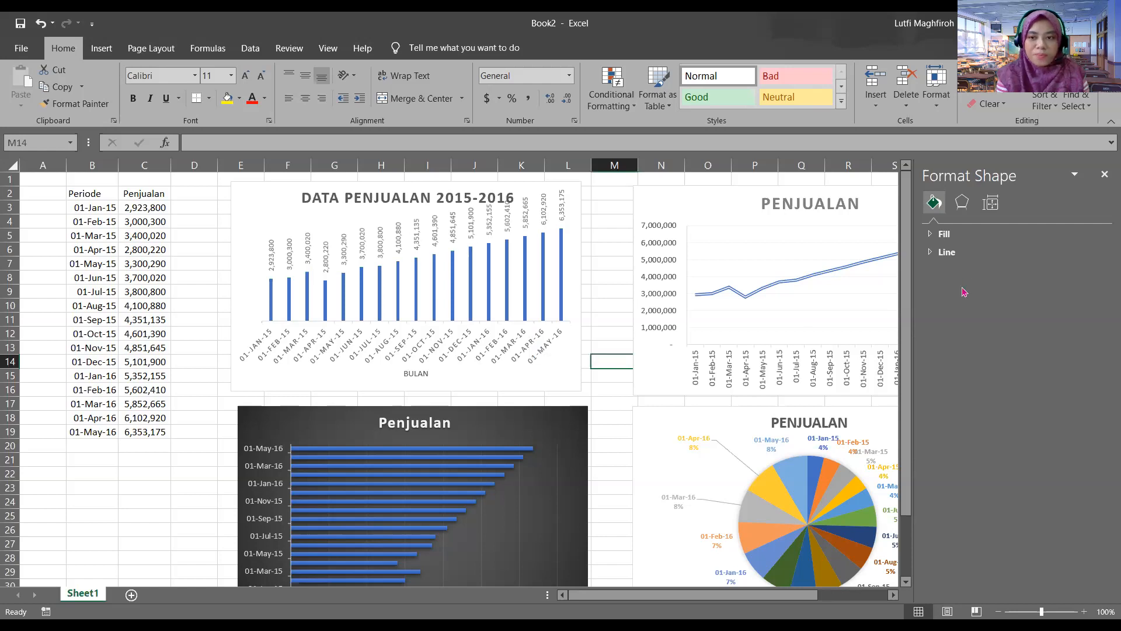
Examine the fill, border and effects formatting options for the column chart's plot area
right_click(406, 281)
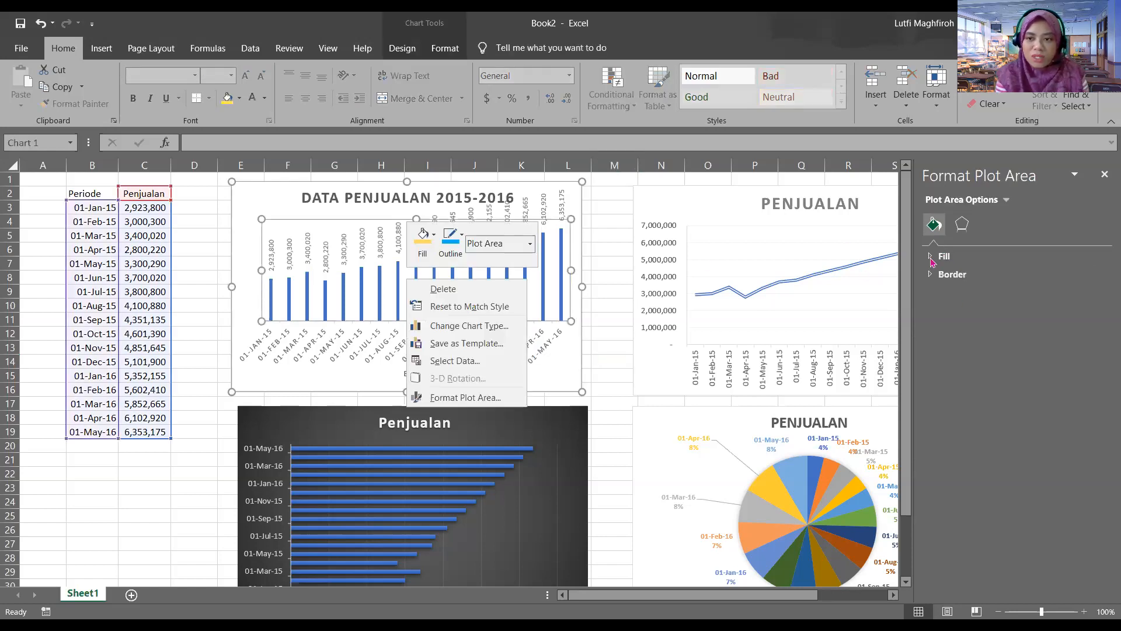
click(933, 258)
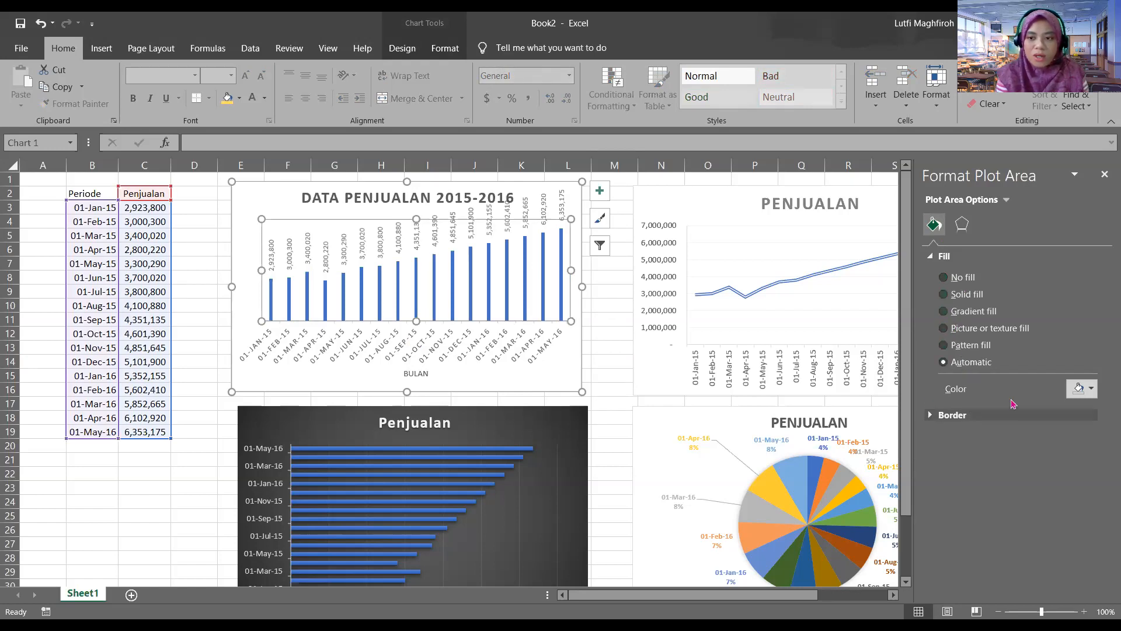
click(1088, 395)
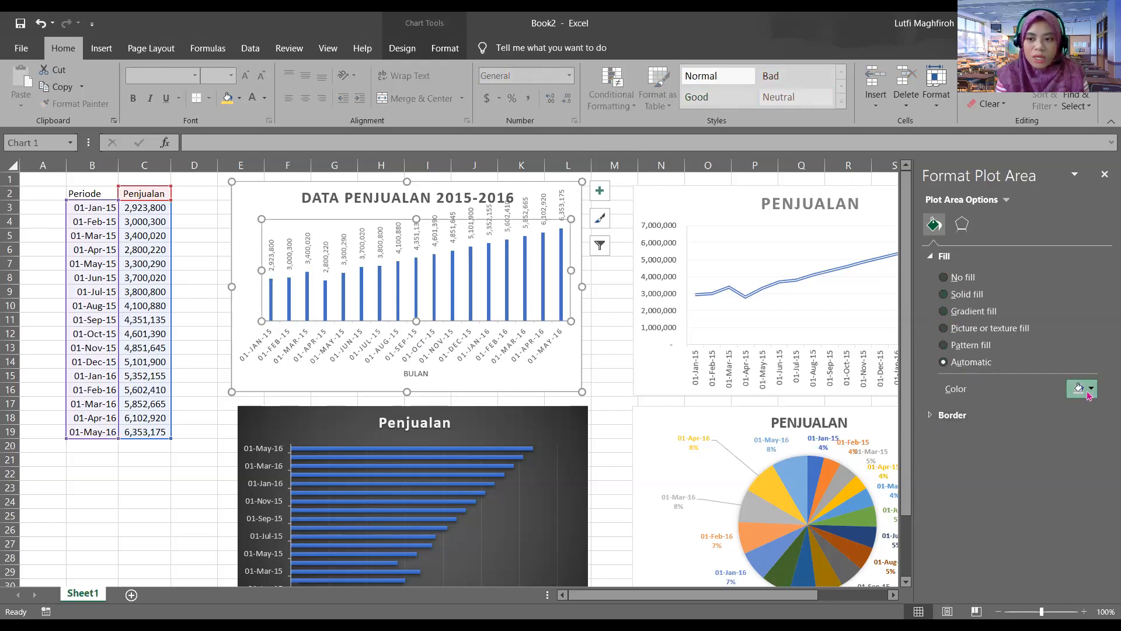
click(931, 416)
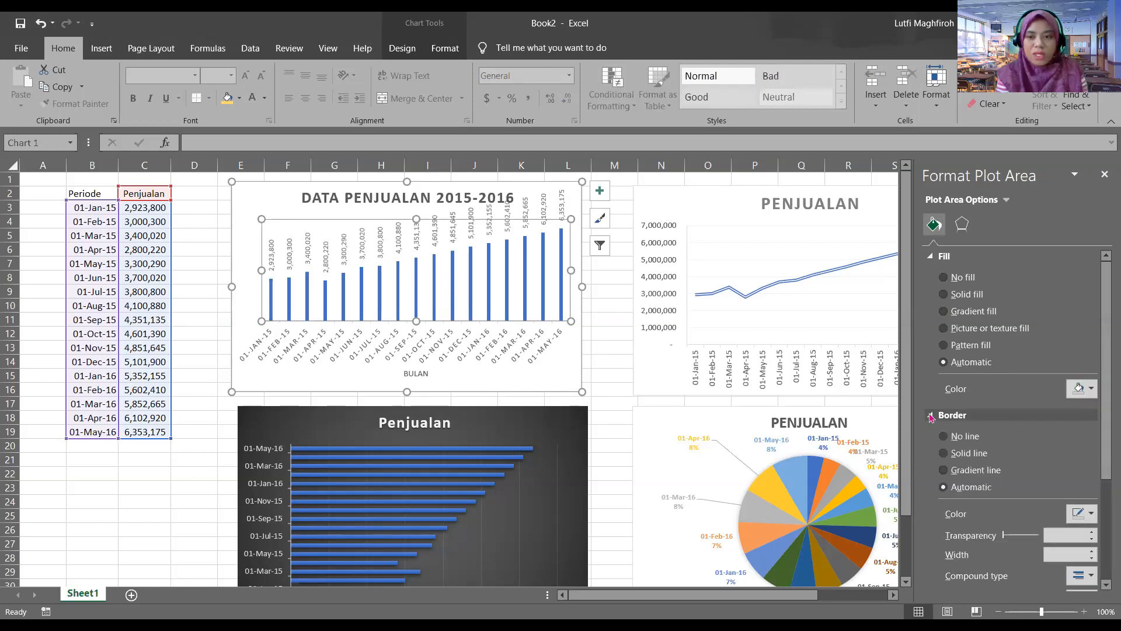
click(962, 225)
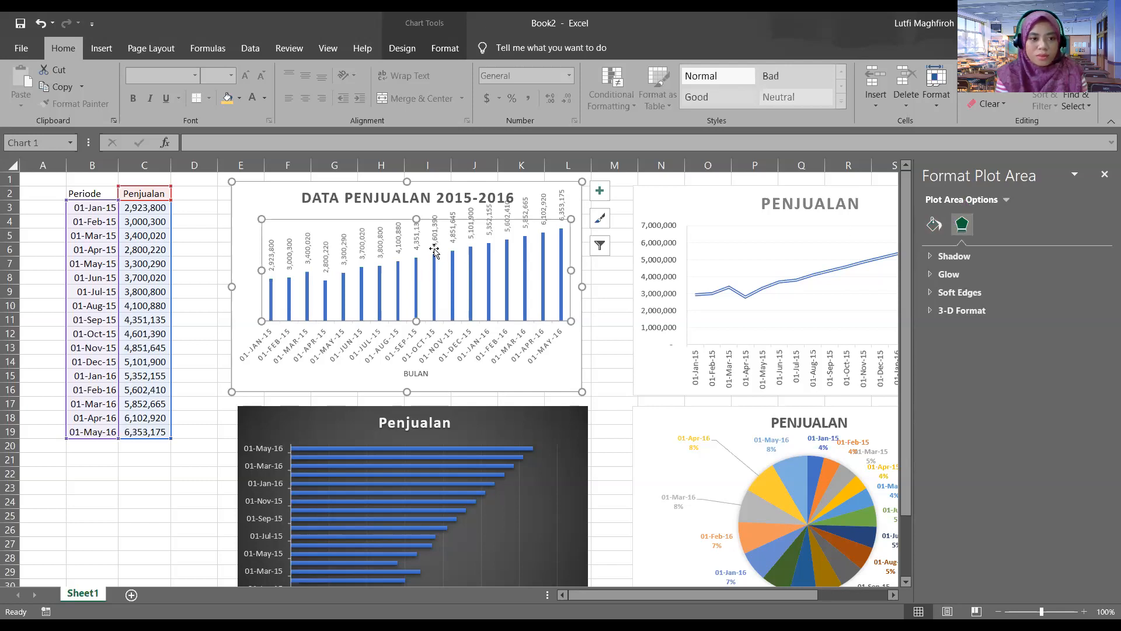
click(152, 293)
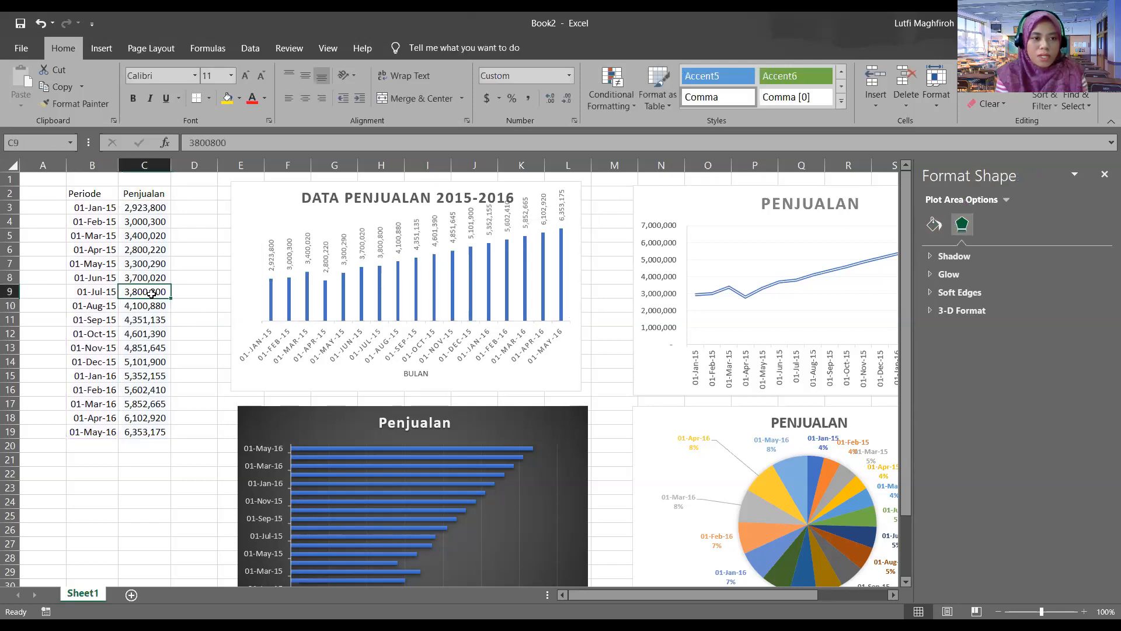
Enter the column heading Pembelian in cell D2, next to Penjualan
click(152, 191)
click(186, 196)
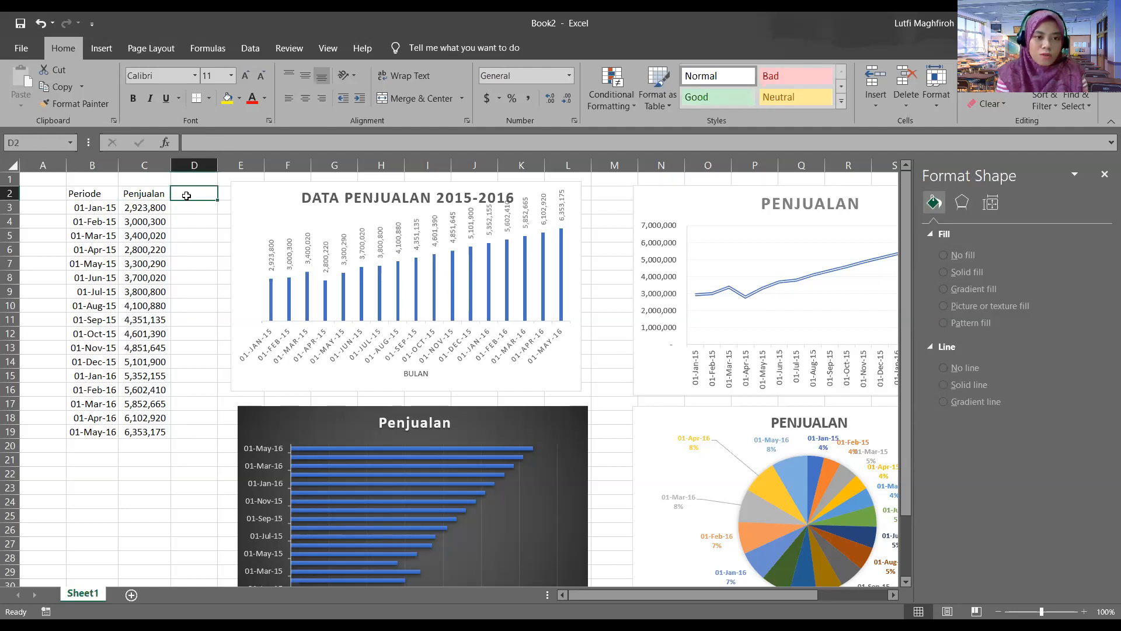
text(Pembelian)
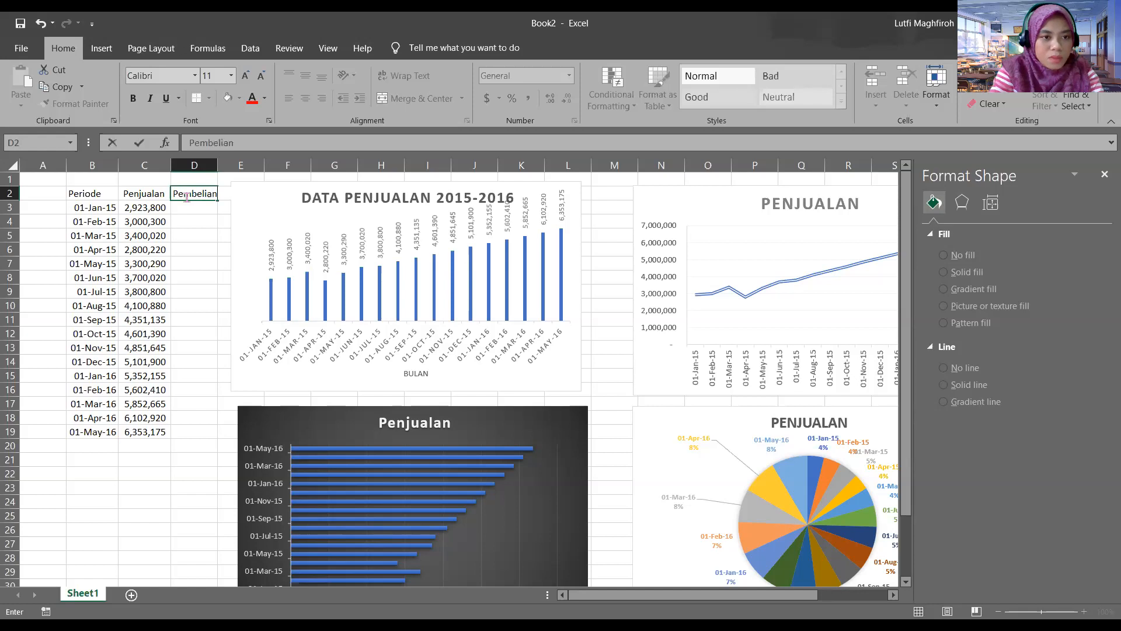
key(Return)
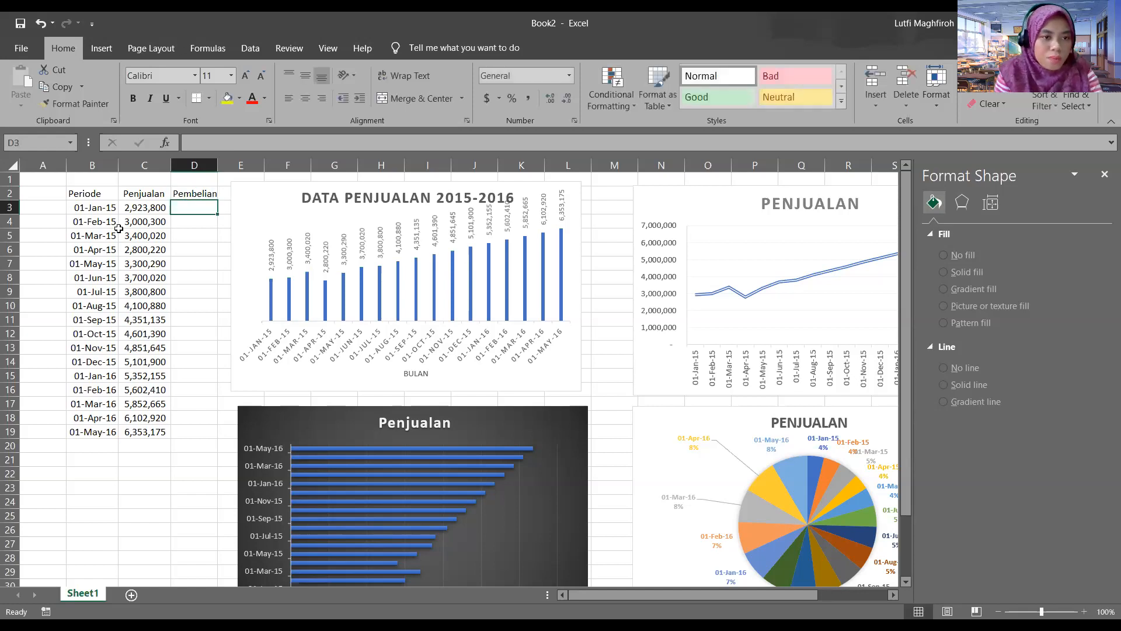
Copy the Penjualan values in C11:C19 into the Pembelian column starting at D3
drag(134, 208, 143, 432)
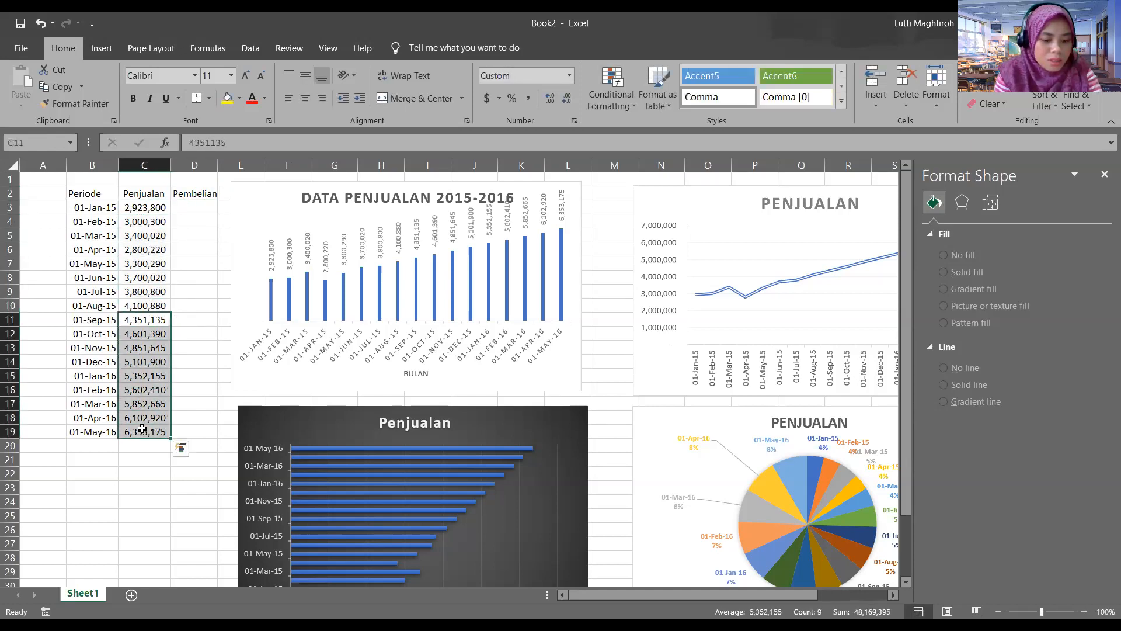
key(ctrl+c)
click(181, 209)
key(ctrl+v)
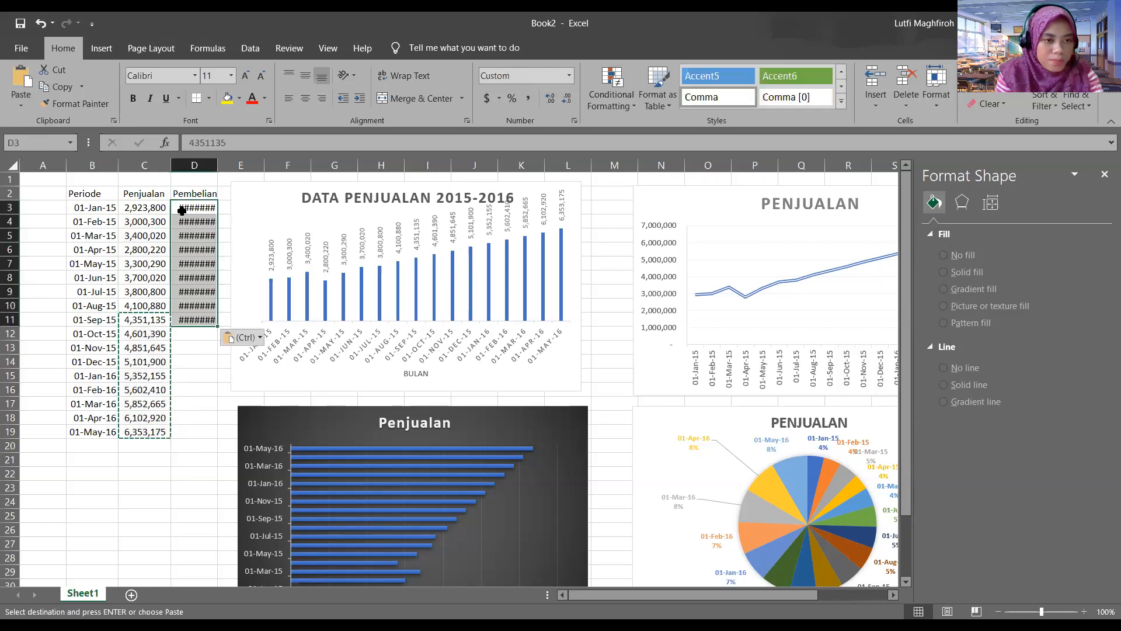
Copy the Penjualan values in C3:C10 into the Pembelian column starting at D12 and autofit column D's width
drag(155, 209, 162, 308)
key(ctrl+c)
click(199, 333)
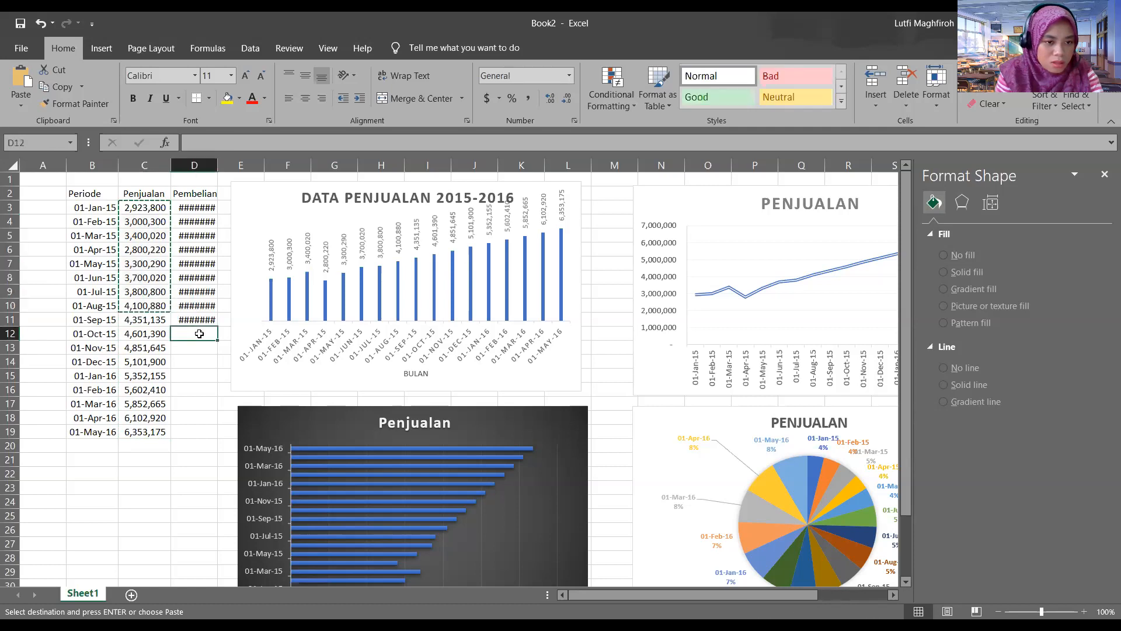
key(ctrl+v)
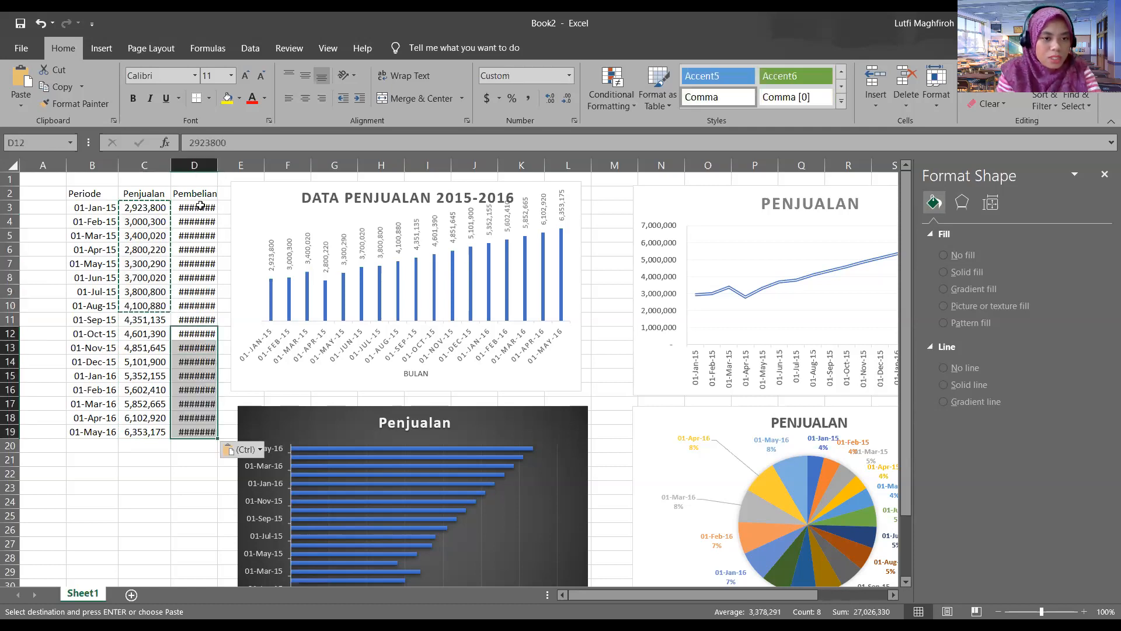
double_click(217, 166)
Insert a 2-D 100% stacked column chart from the Periode, Penjualan and Pembelian data in B2:D19
drag(84, 194, 193, 433)
click(101, 48)
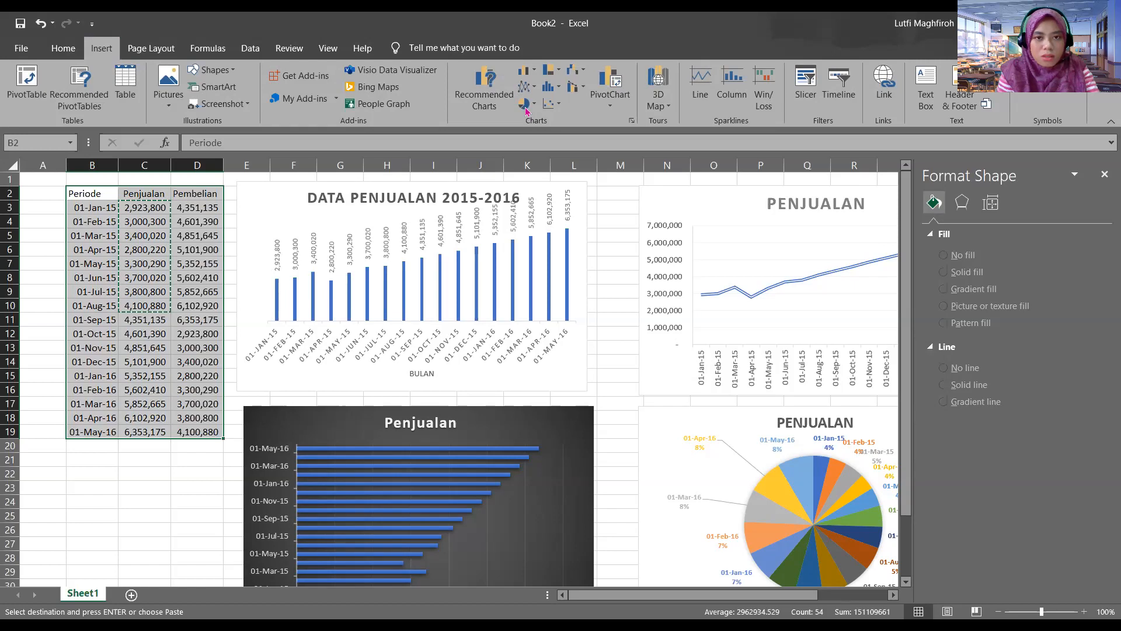
click(536, 71)
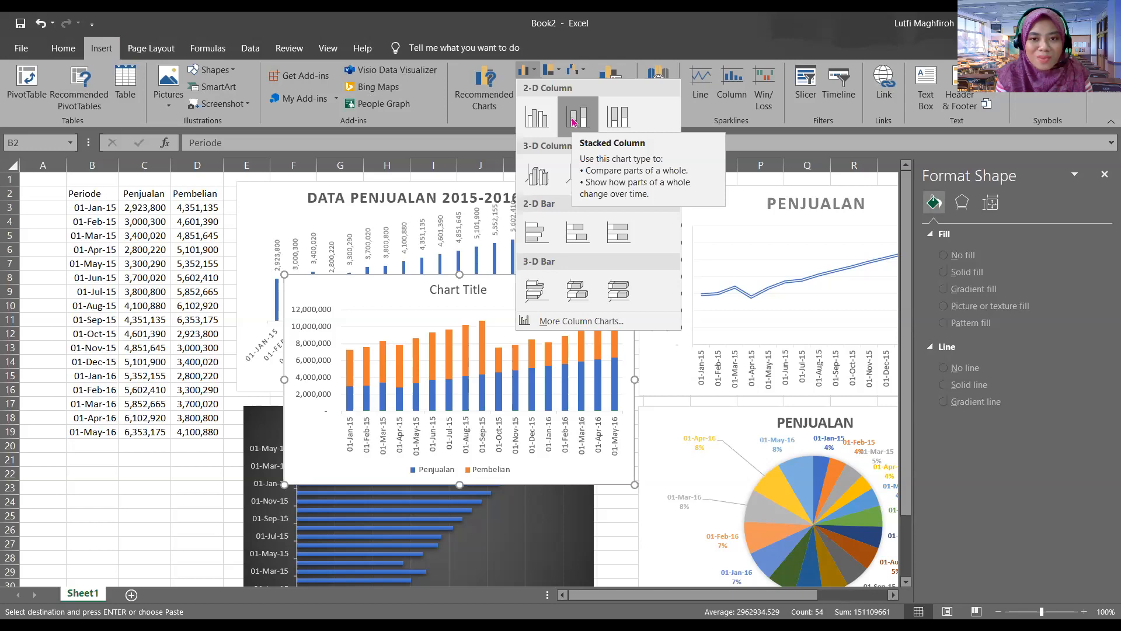
click(637, 120)
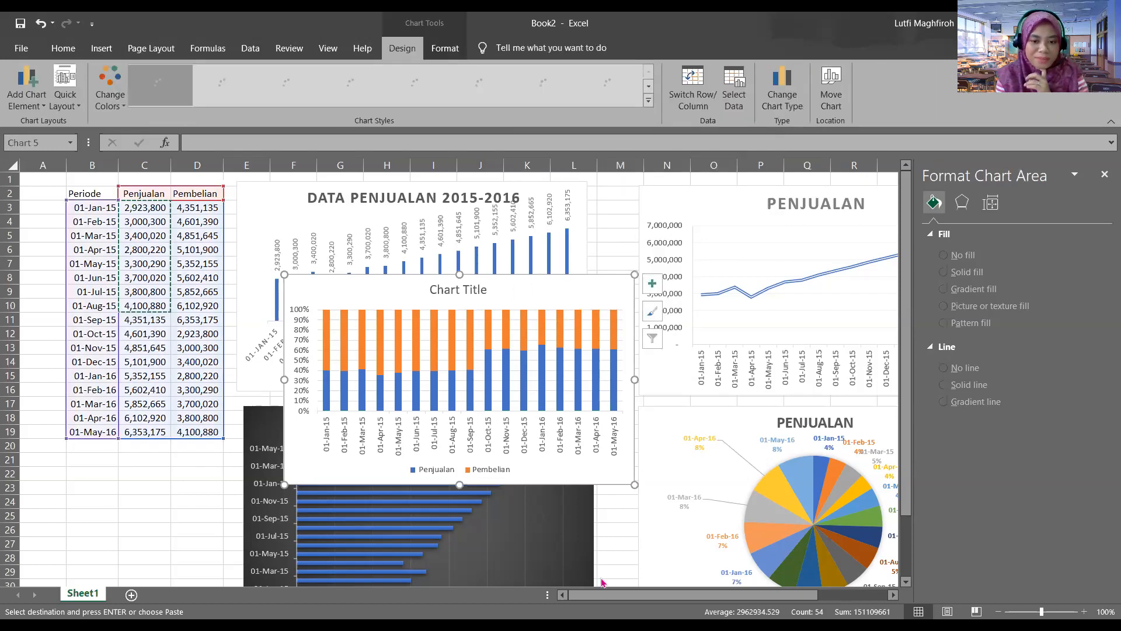
Title the new stacked column chart "Perbandingan Persentase Penjualan dan Pembelian"
scroll(640, 600, right, 1)
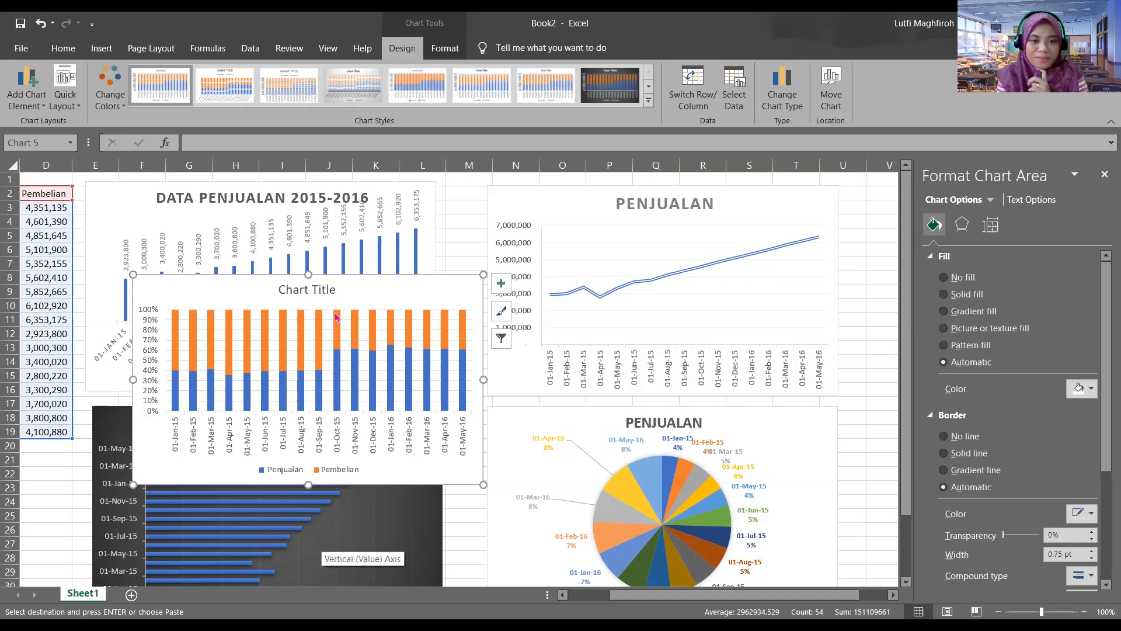
click(323, 291)
drag(281, 289, 336, 285)
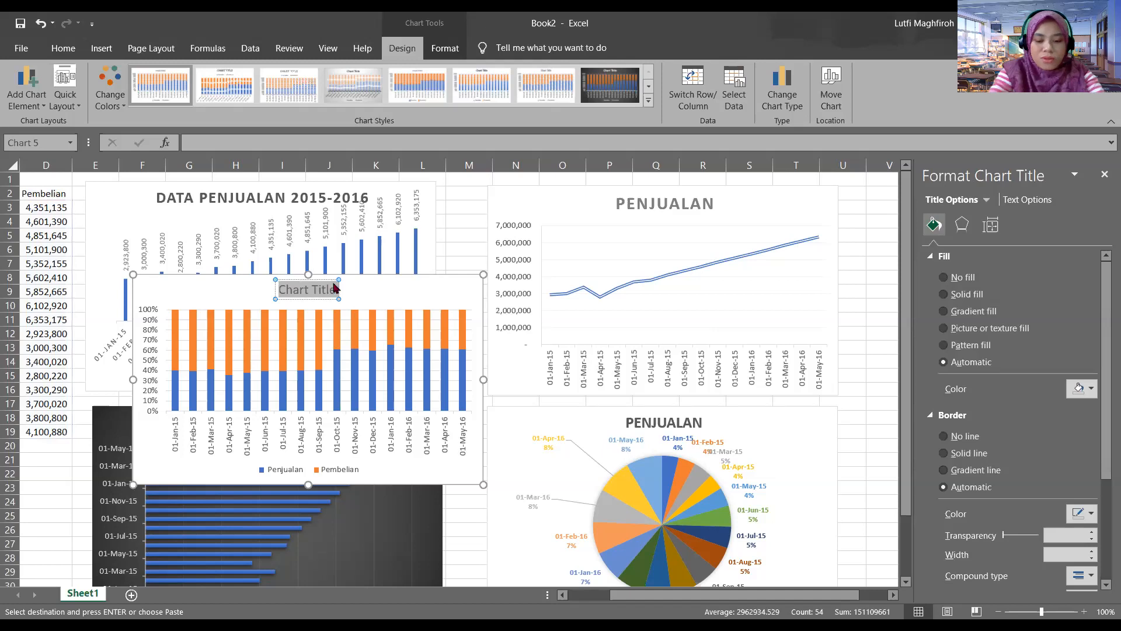
text(Pera)
key(BackSpace)
text(bandingan)
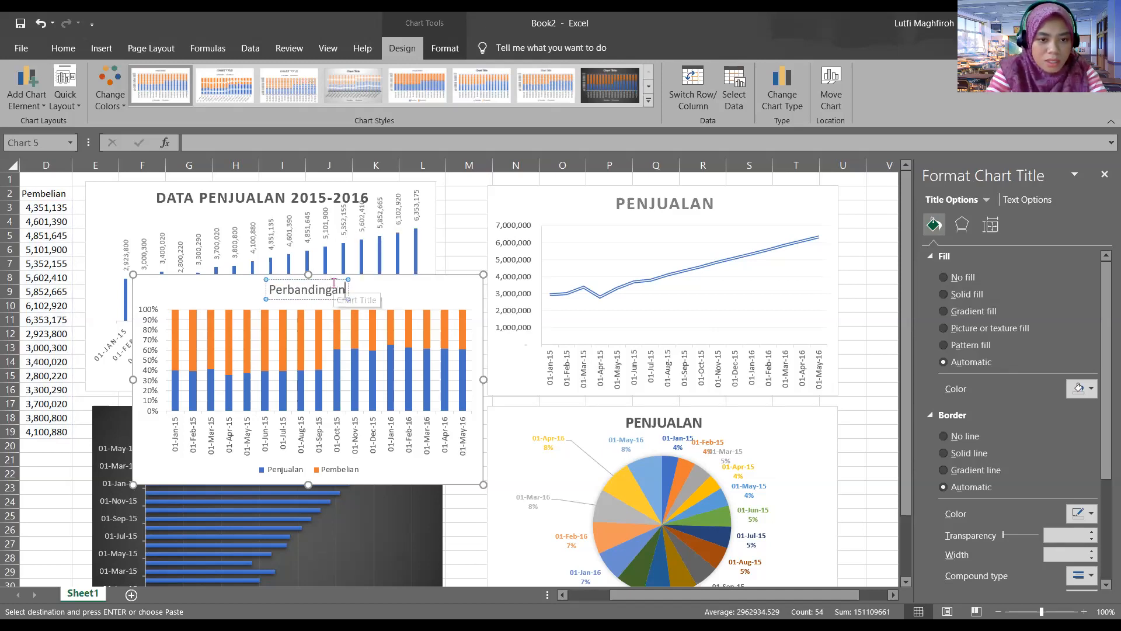
text( Persentase Penjualan dan Pembelian)
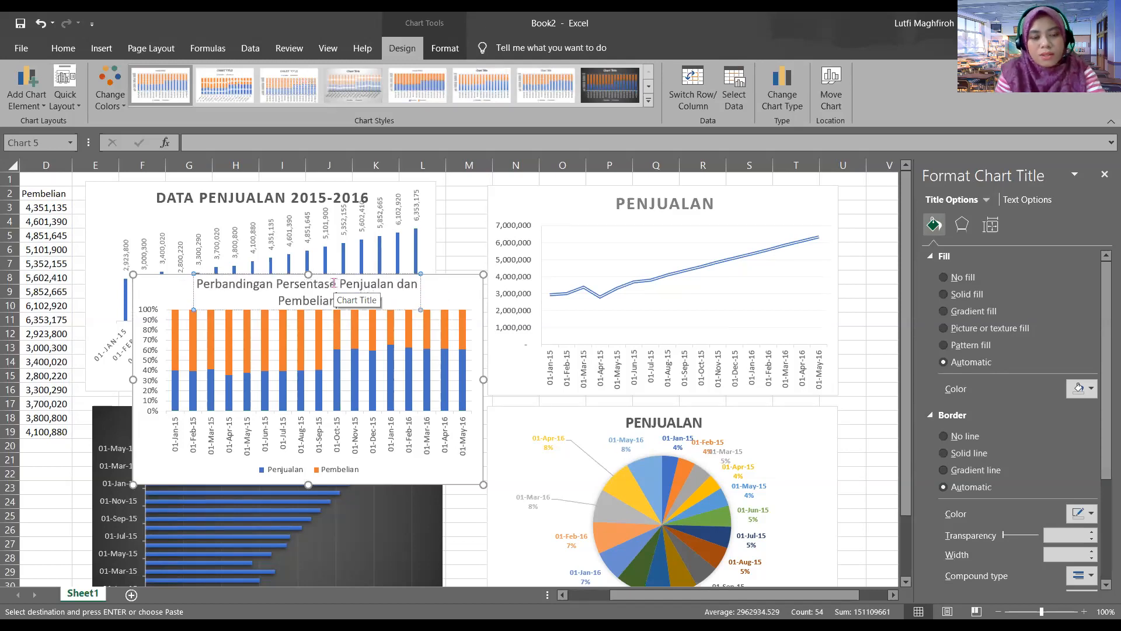
Move the 100% stacked column chart to the empty cells beside the PENJUALAN line and pie charts, starting near column U
drag(438, 295, 848, 504)
scroll(748, 532, right, 2)
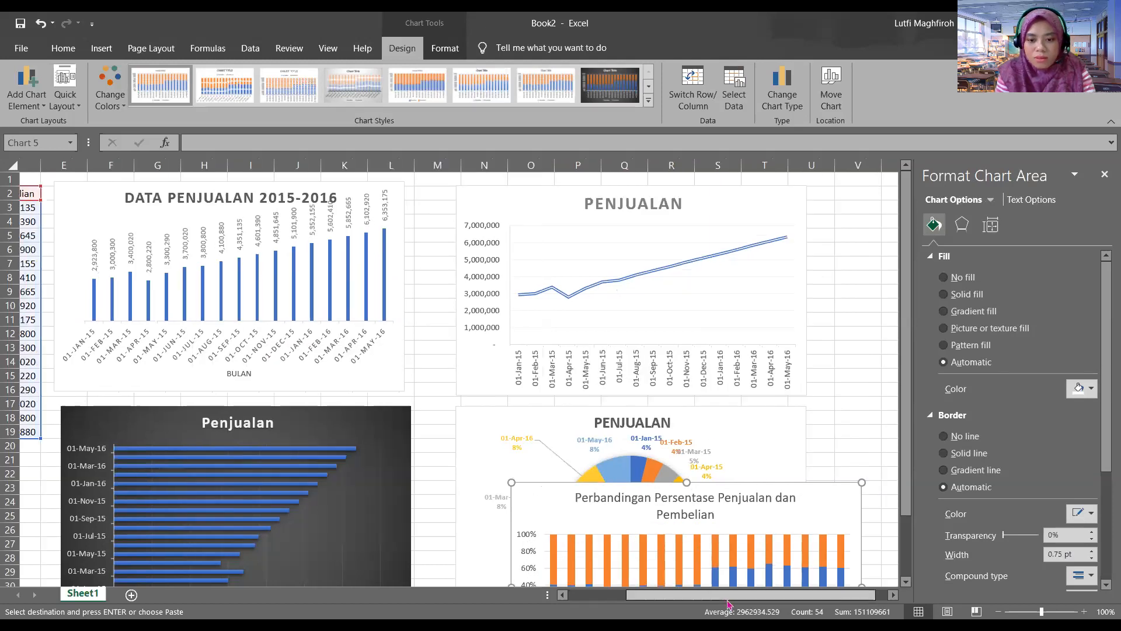
drag(710, 520, 810, 413)
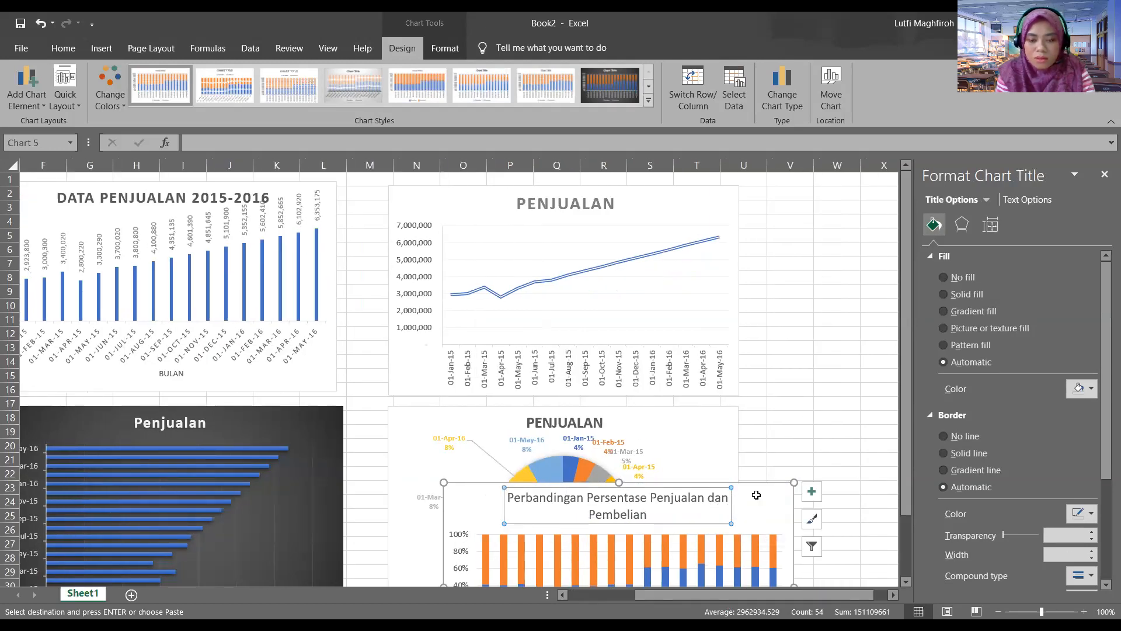
drag(756, 496, 820, 351)
key(ctrl+z)
click(467, 511)
drag(476, 511, 778, 384)
scroll(783, 520, right, 1)
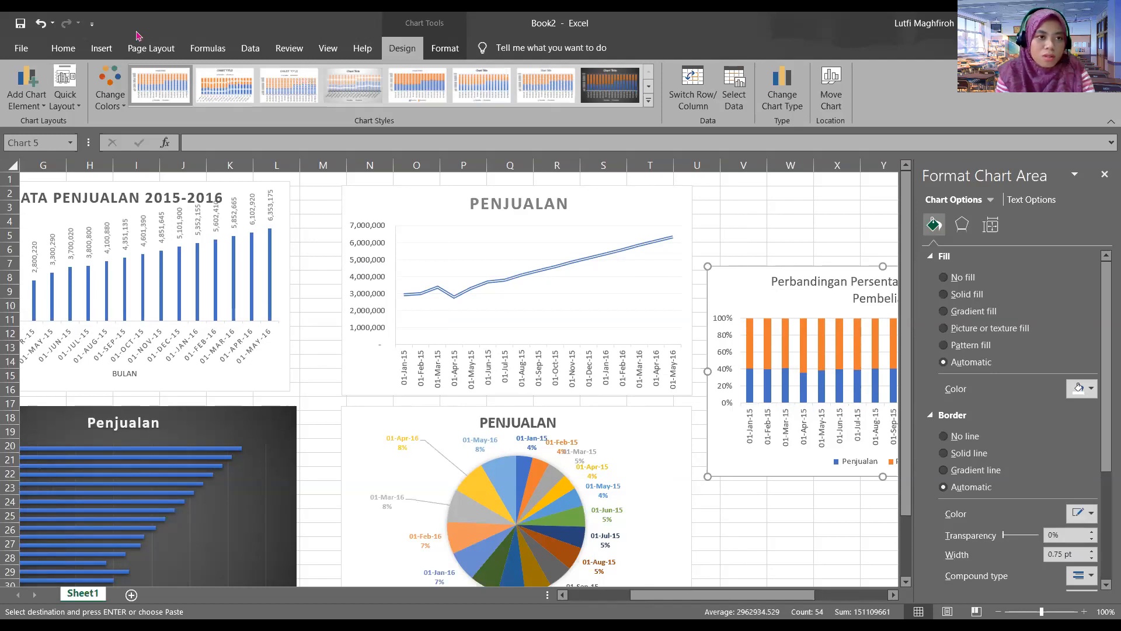
Set the font of the whole stacked column chart to Adobe Song Std L
click(63, 49)
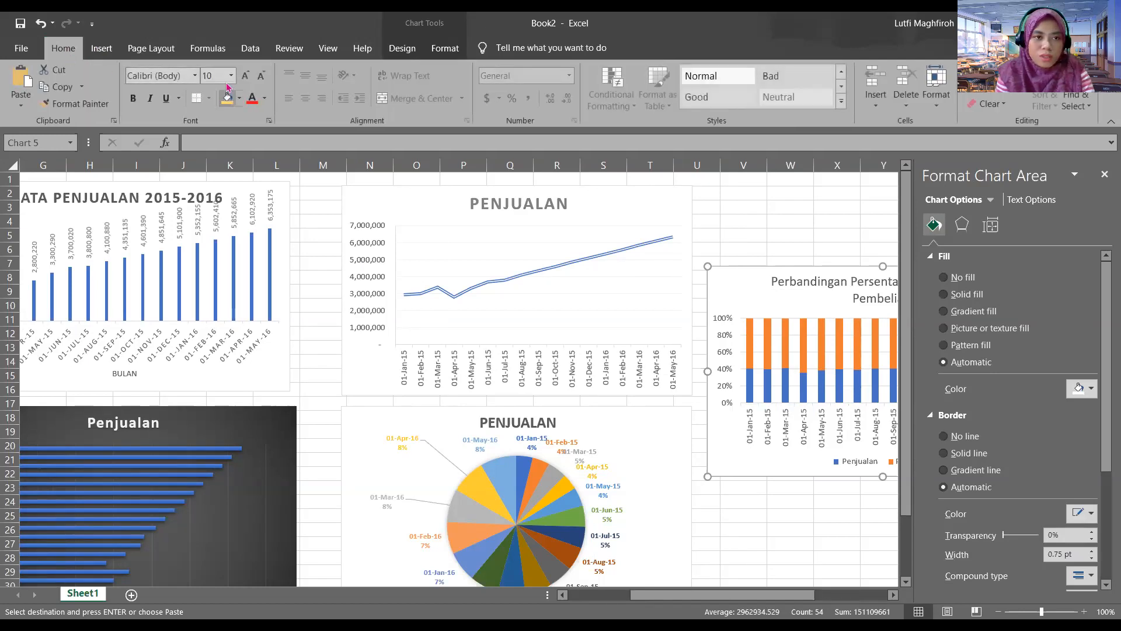
click(197, 76)
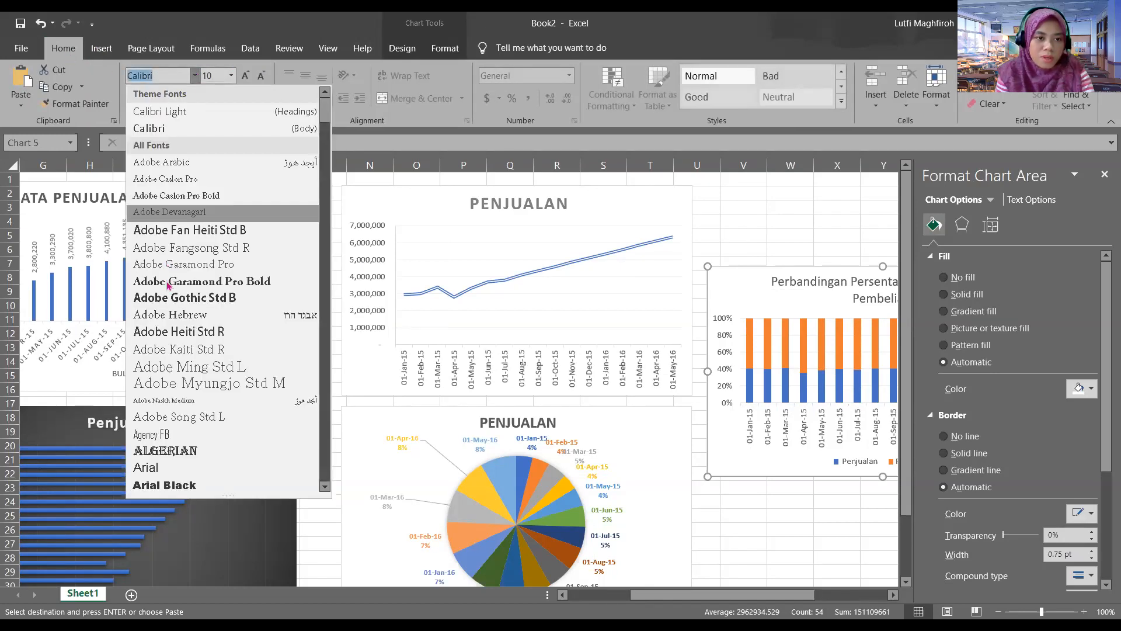
click(182, 416)
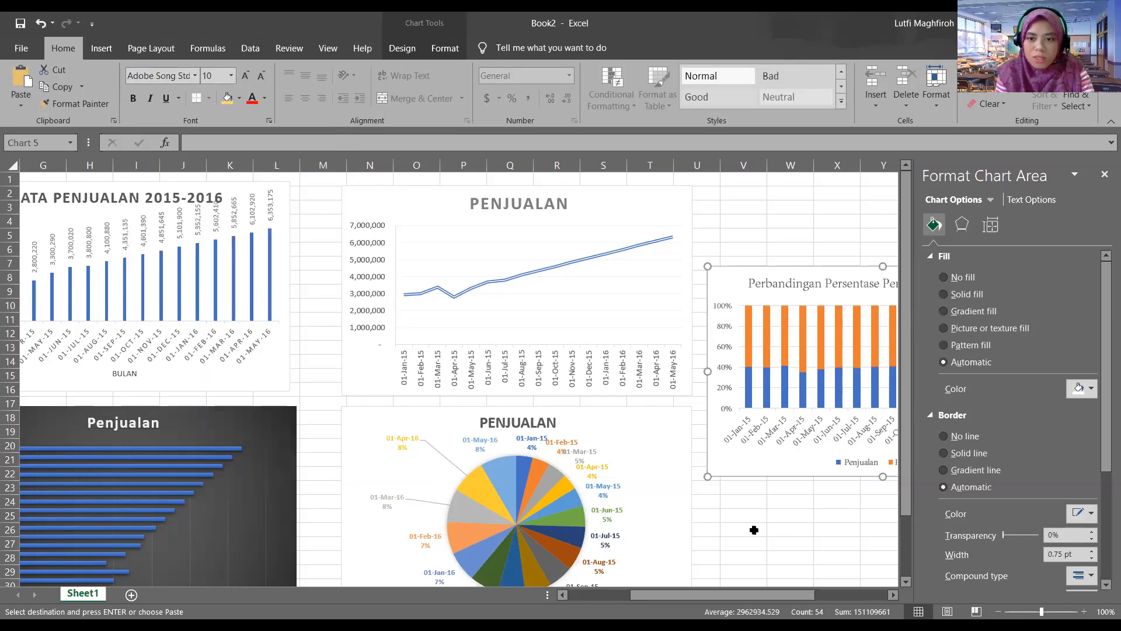
Fill the Pembelian series of the stacked column chart with standard red
click(761, 353)
click(769, 357)
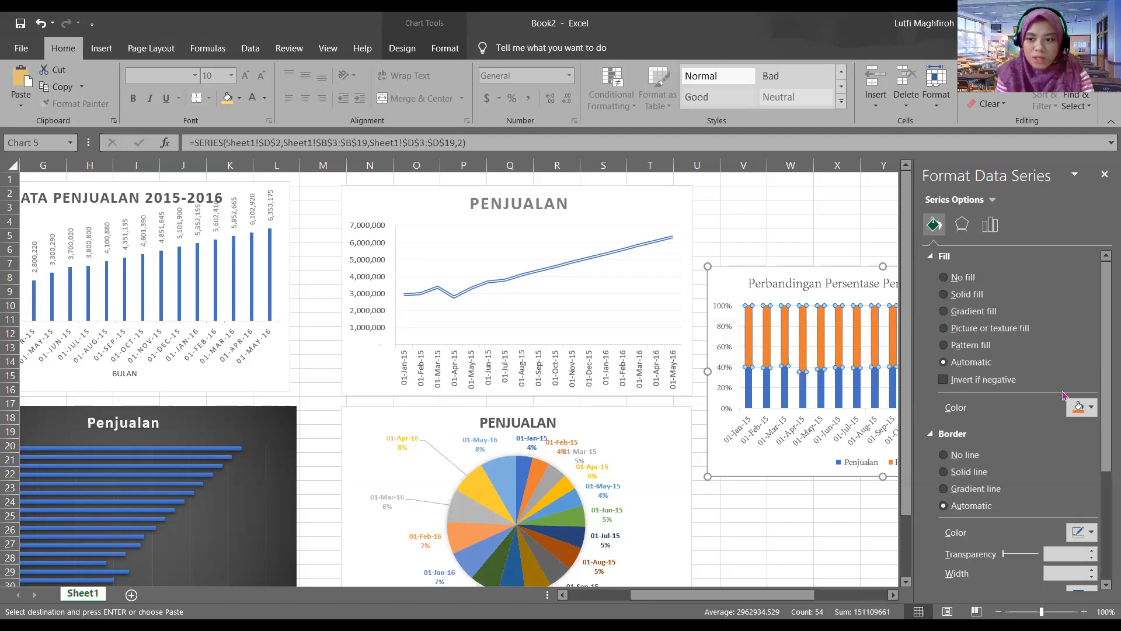
click(1090, 409)
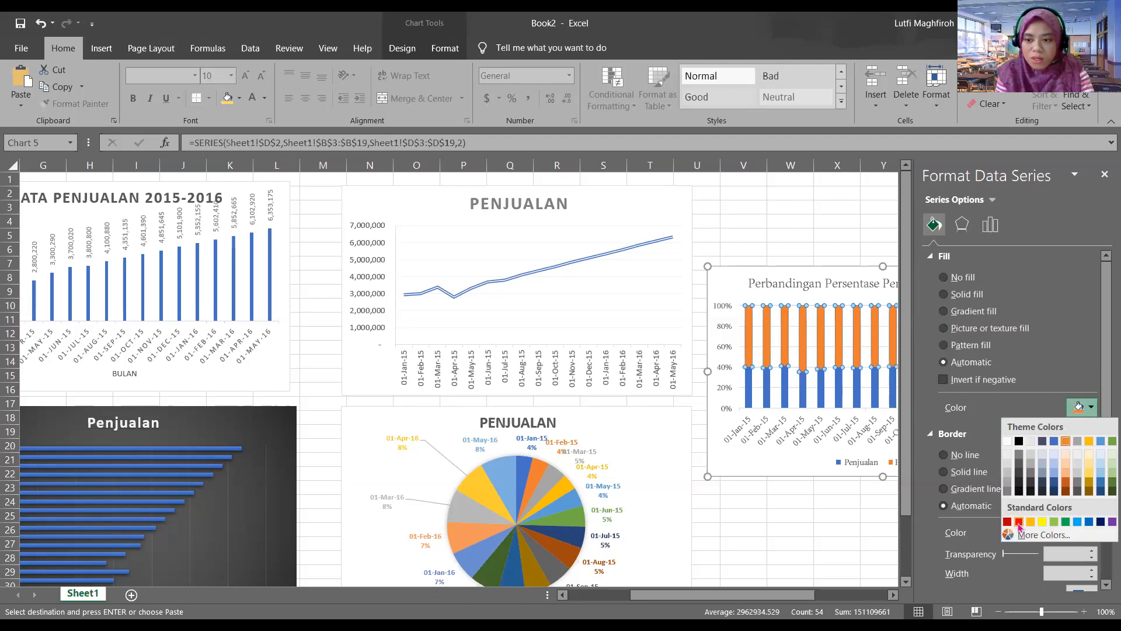
click(1019, 522)
click(805, 397)
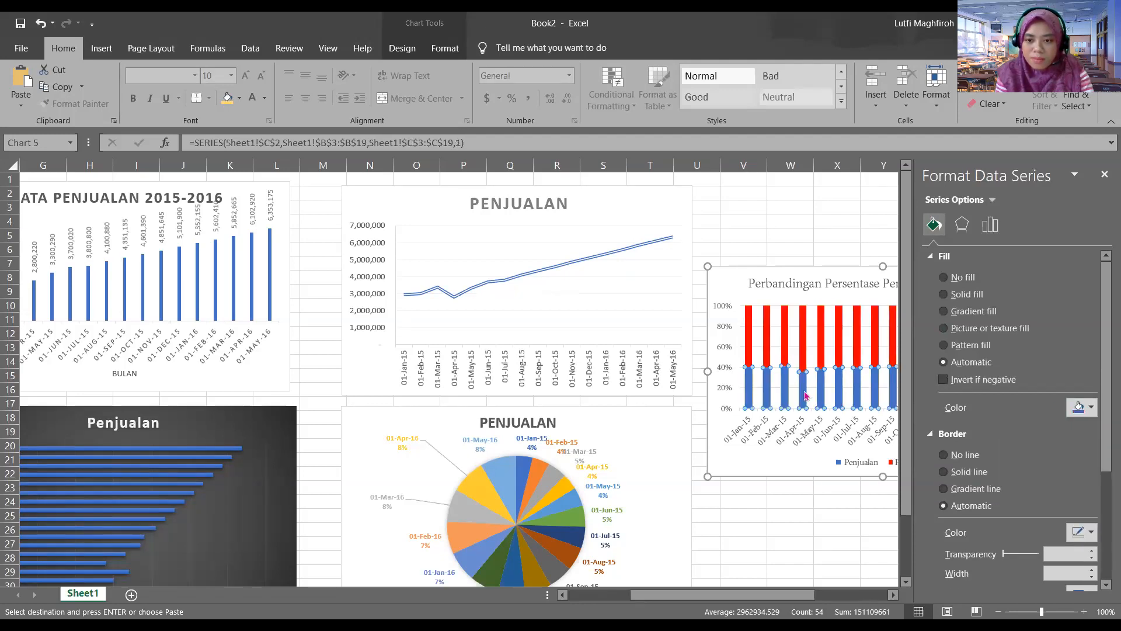
click(894, 595)
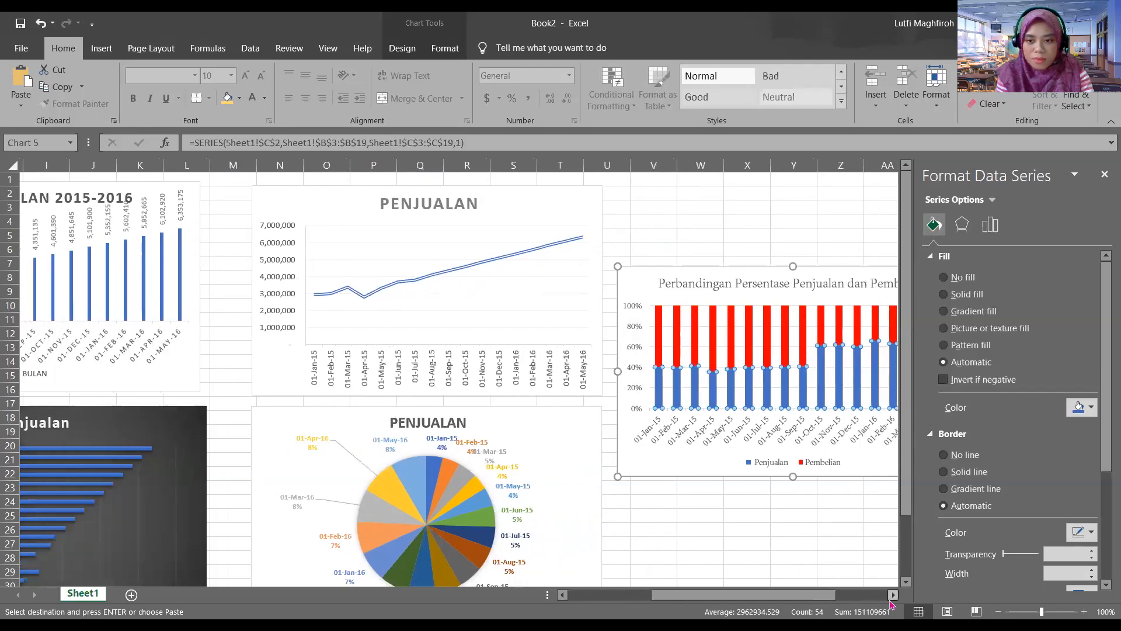
click(894, 595)
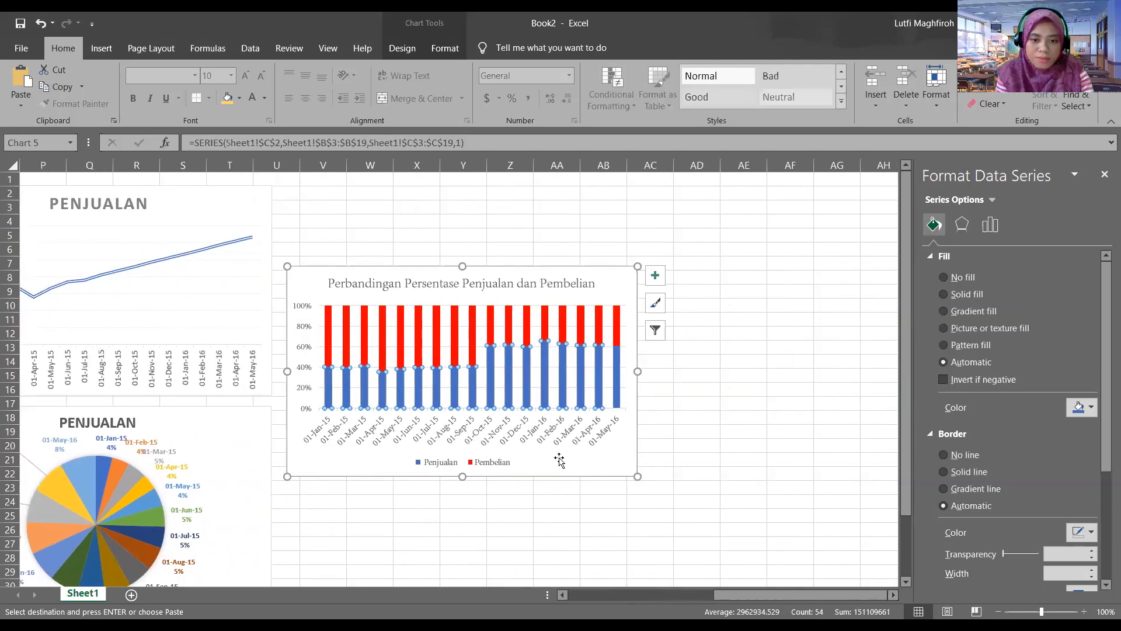
click(559, 460)
click(681, 415)
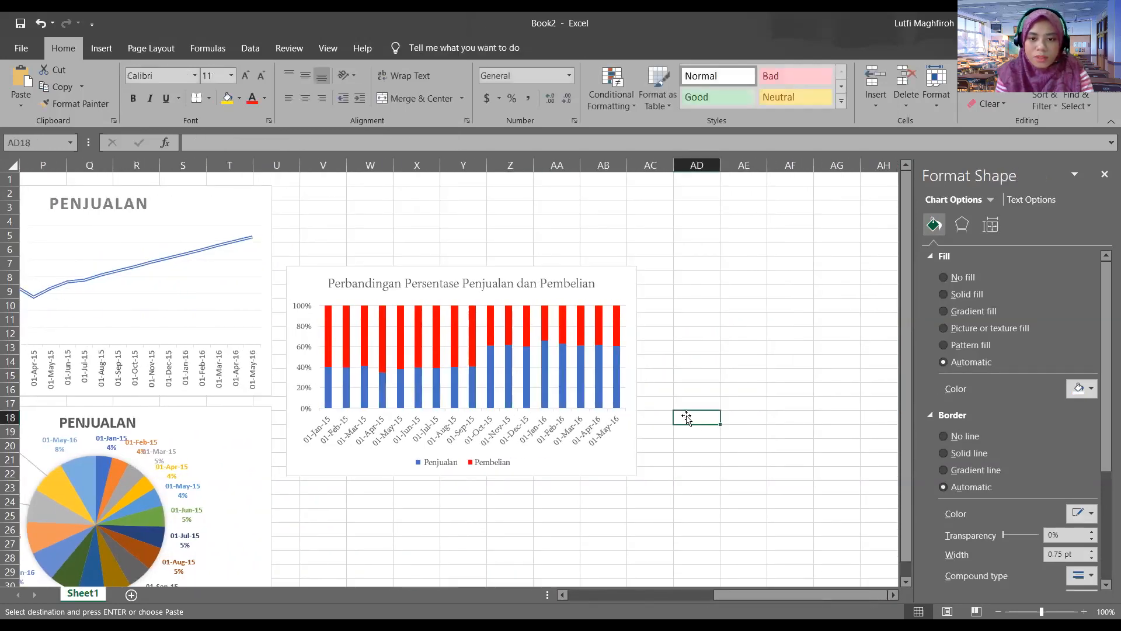
Try a series overlap of -75% on the Pembelian columns and restore it to 100%
click(622, 296)
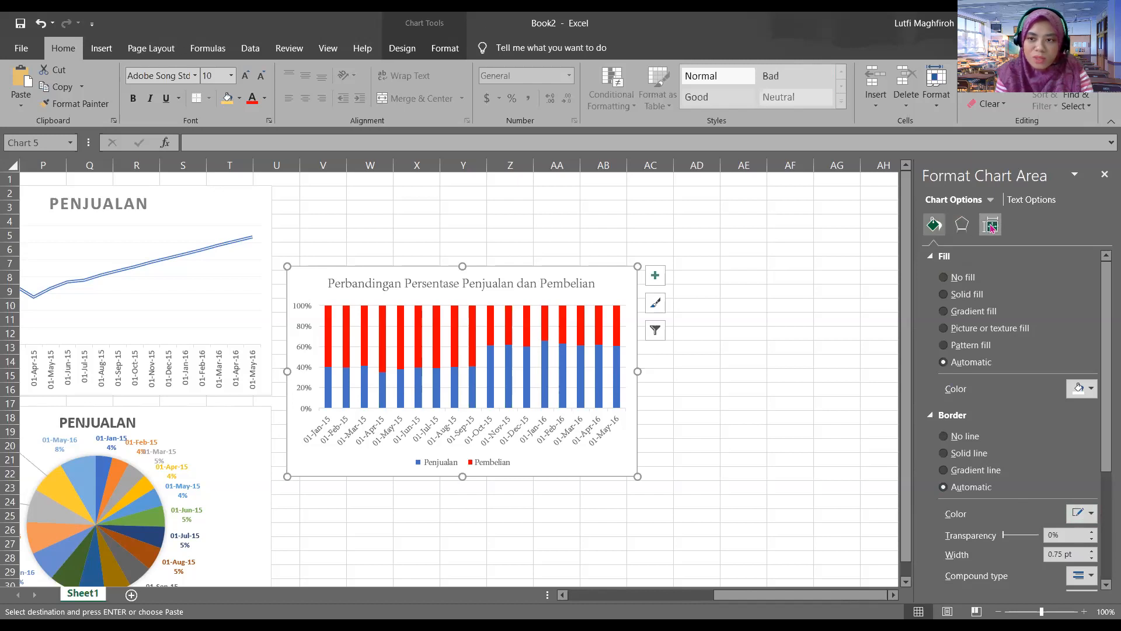
click(1029, 199)
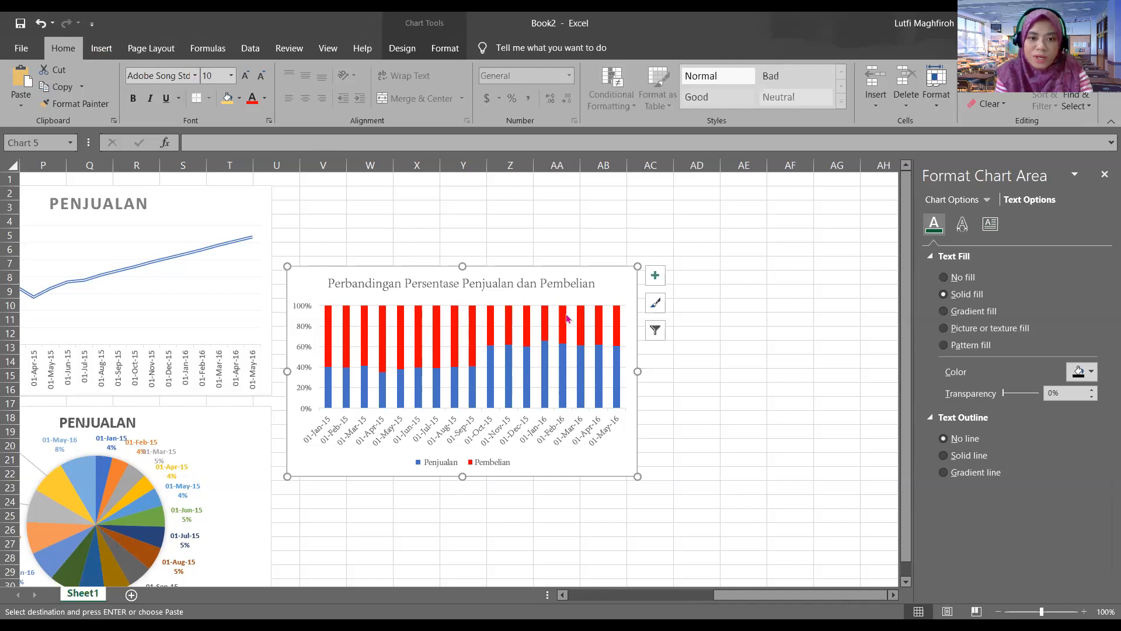
click(602, 320)
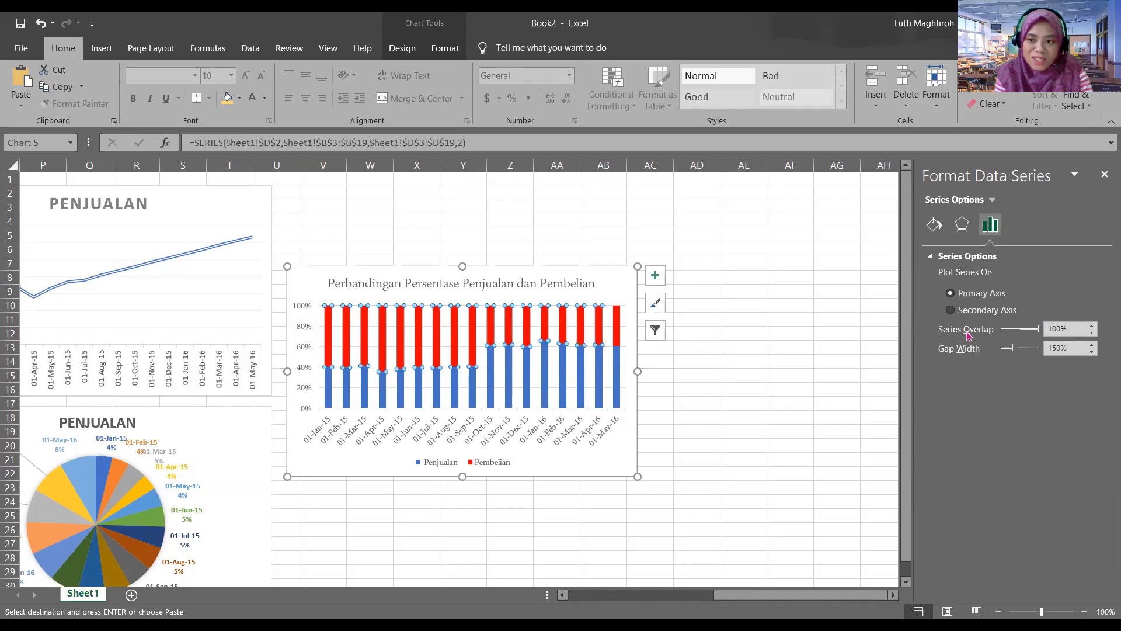
drag(1040, 333, 1006, 333)
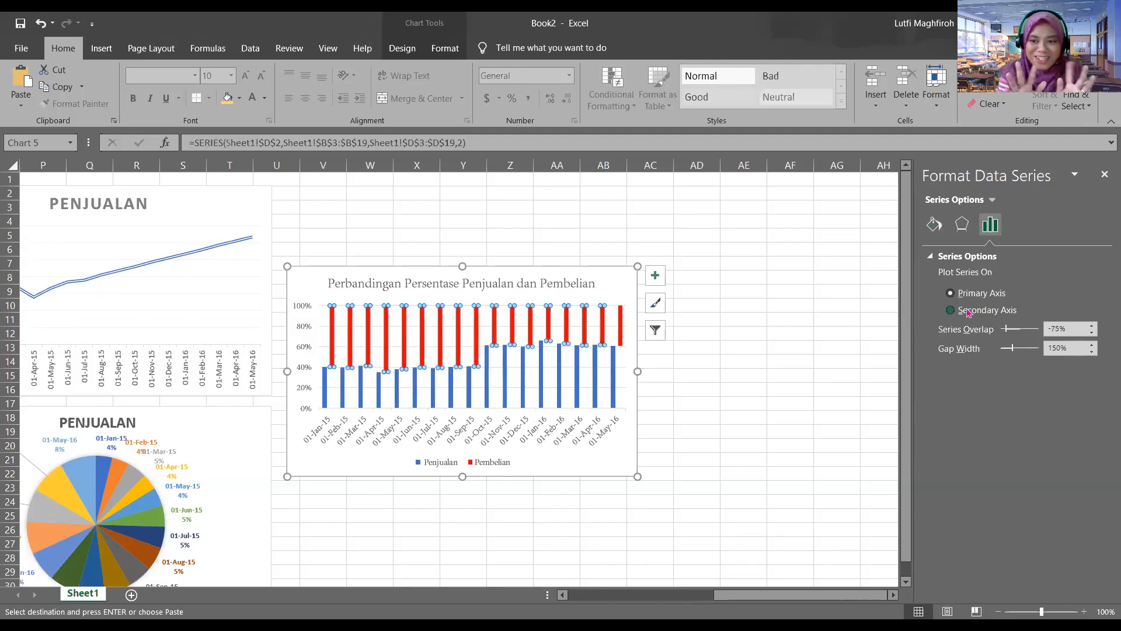
drag(1005, 331, 1038, 329)
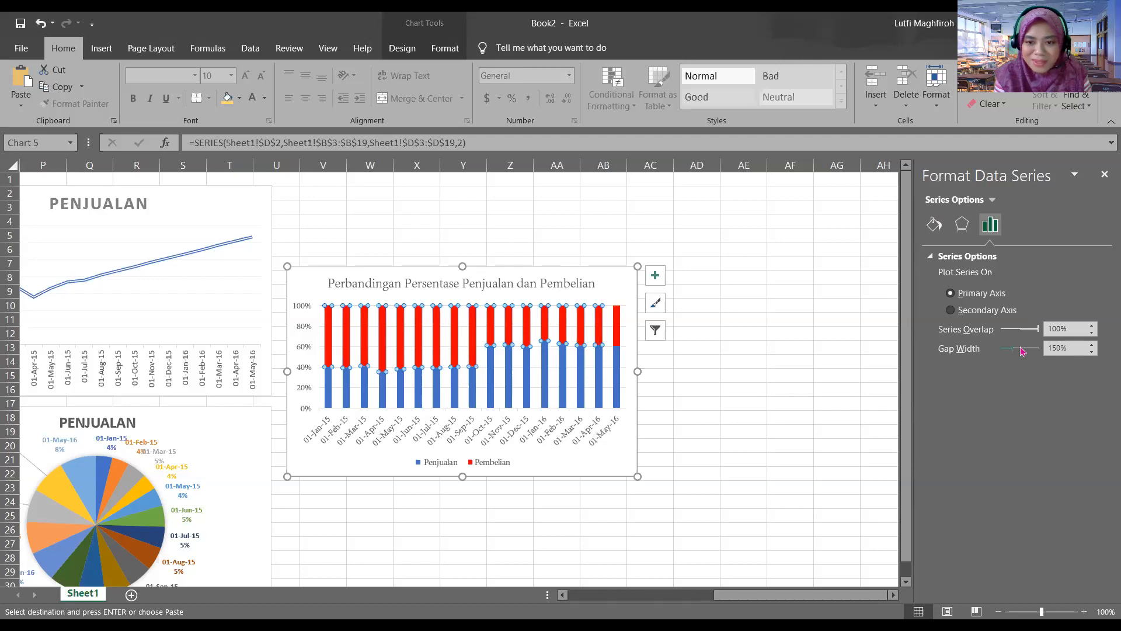
Try a gap width of 500% for the stacked columns, then set it to 0%
drag(1014, 351, 1043, 358)
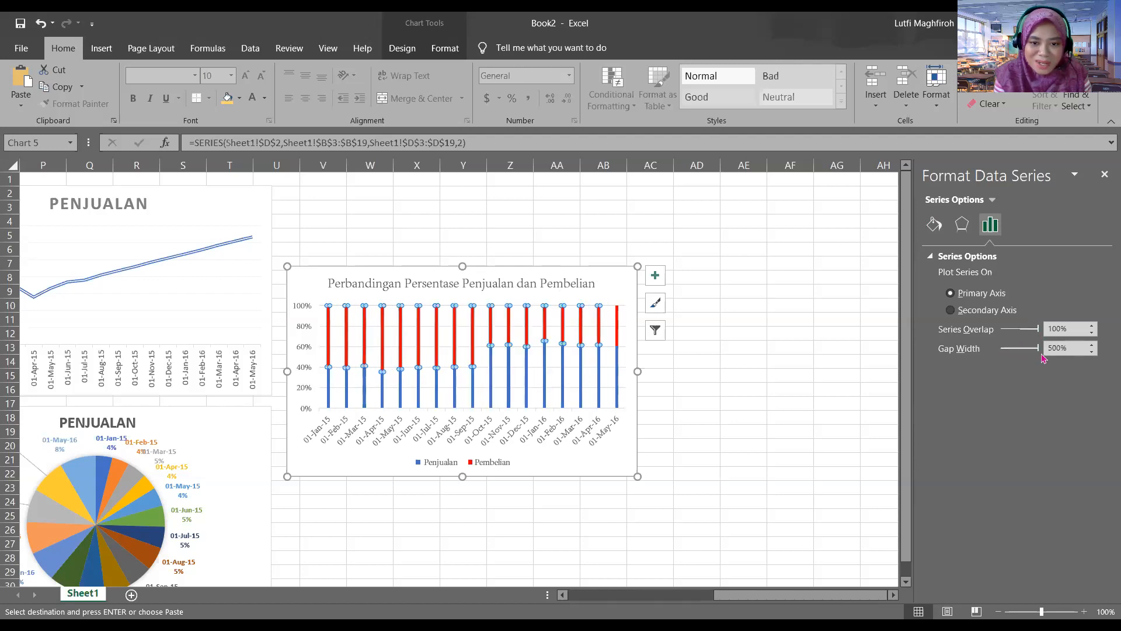
drag(1023, 349, 1000, 351)
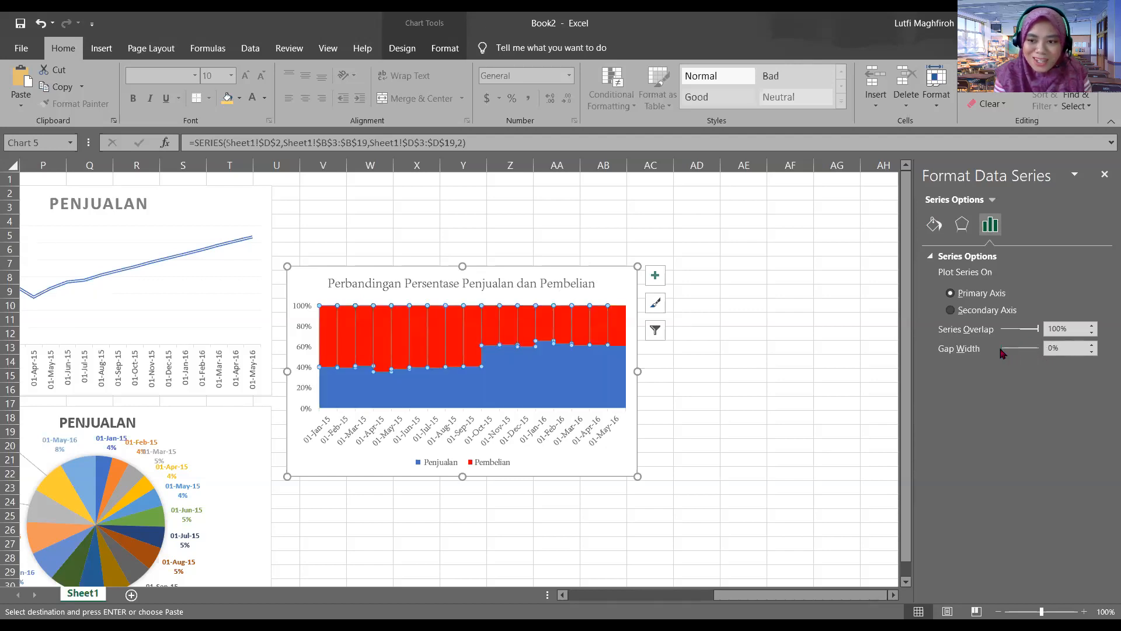
mouse_move(1000, 351)
mouse_down()
mouse_move(1040, 354)
mouse_move(997, 347)
mouse_up()
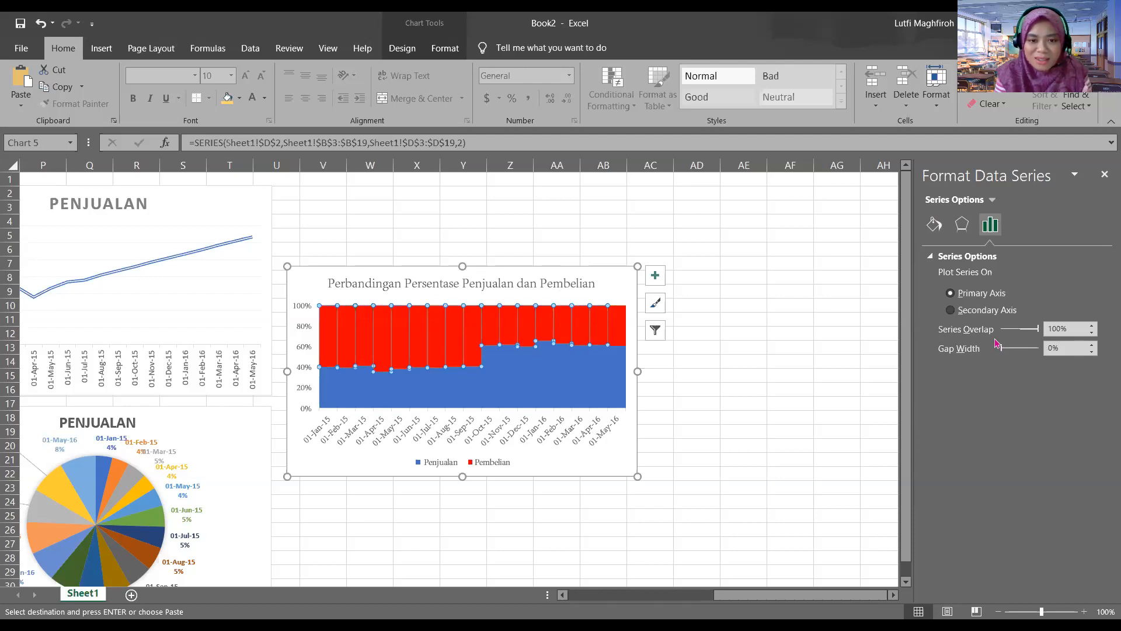
click(705, 447)
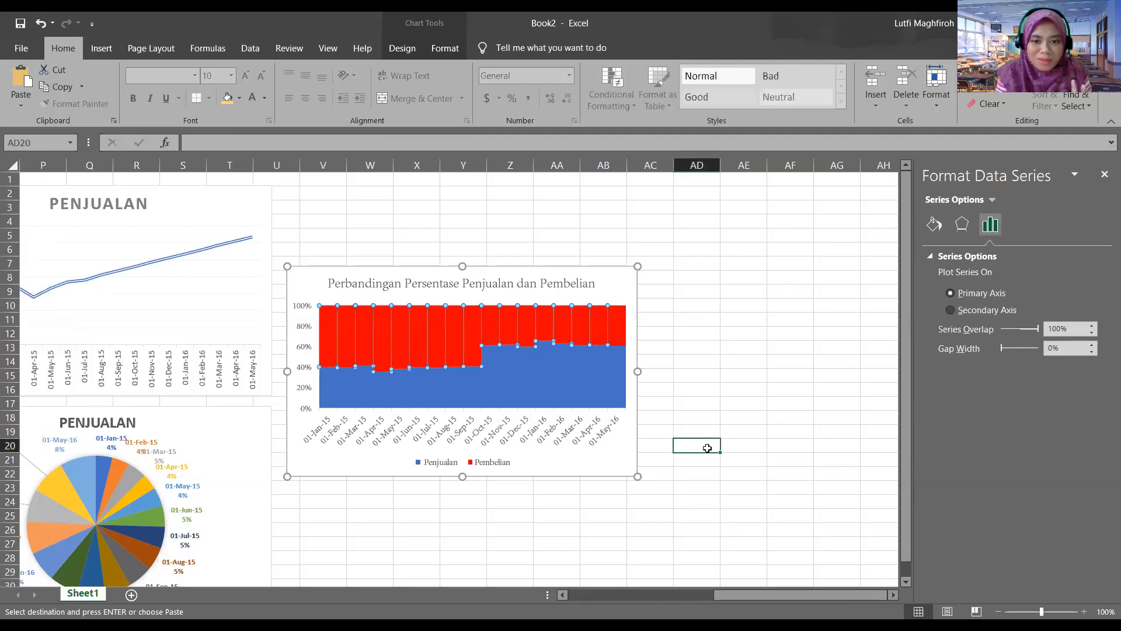
Give the Penjualan series in the stacked column chart a solid light green border
click(504, 387)
click(935, 225)
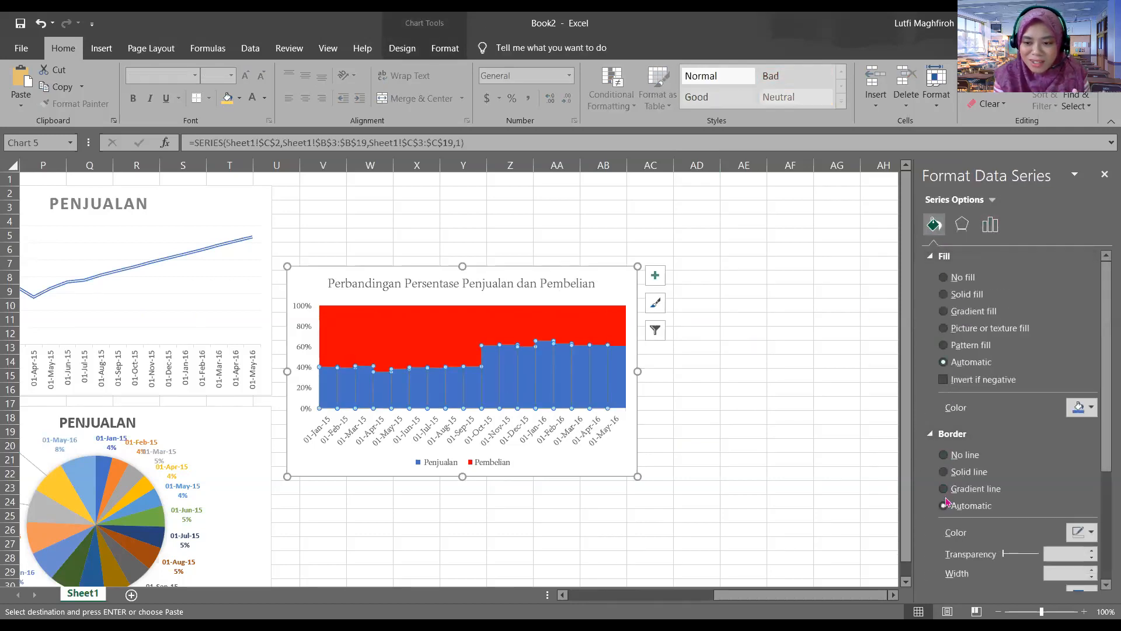
click(945, 472)
click(1080, 533)
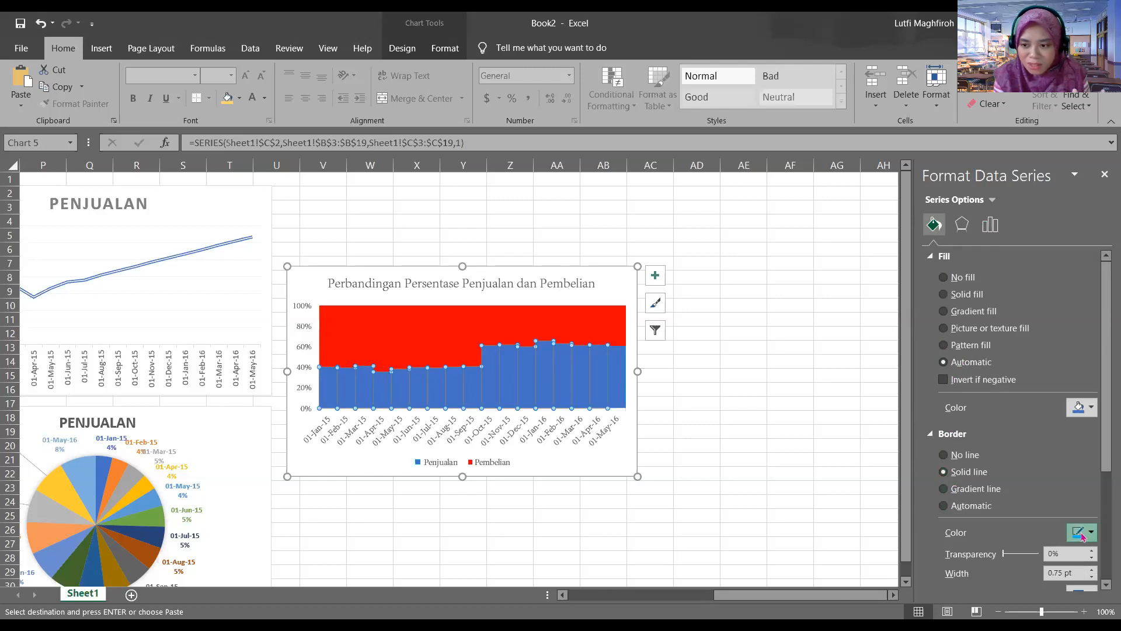
click(1054, 503)
click(740, 420)
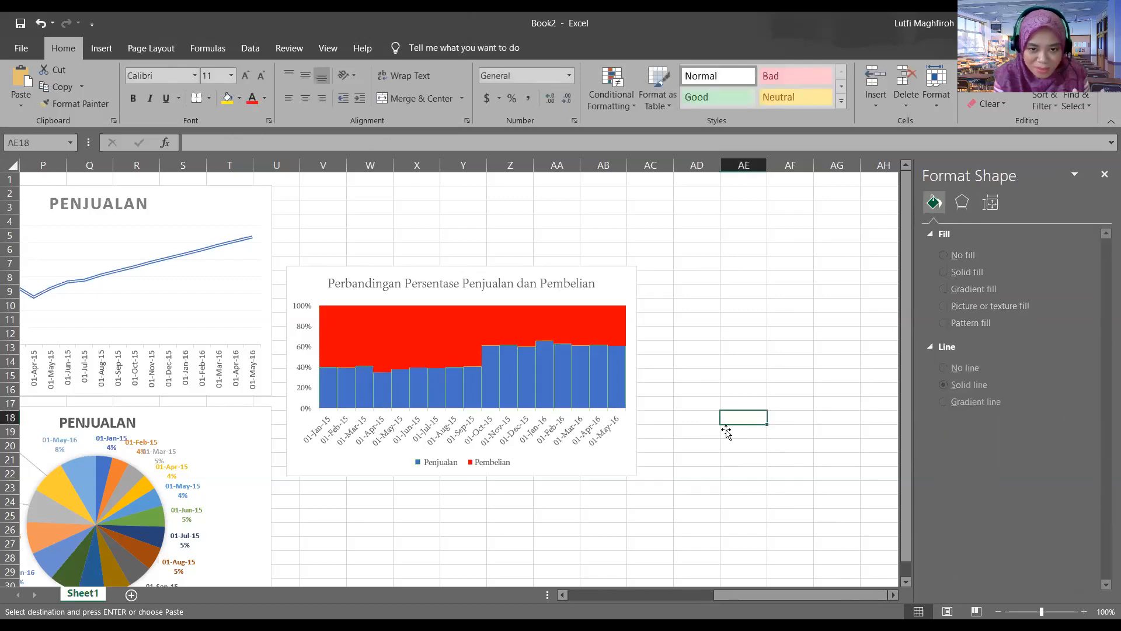
Give the Pembelian series in the stacked column chart a solid coloured border
click(501, 331)
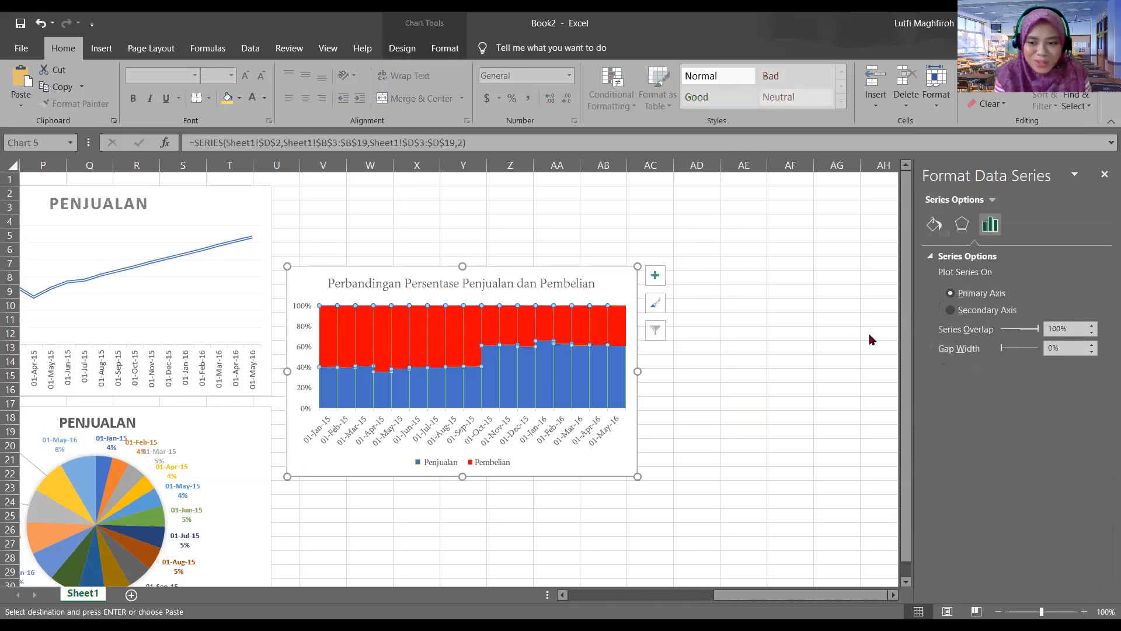
click(935, 225)
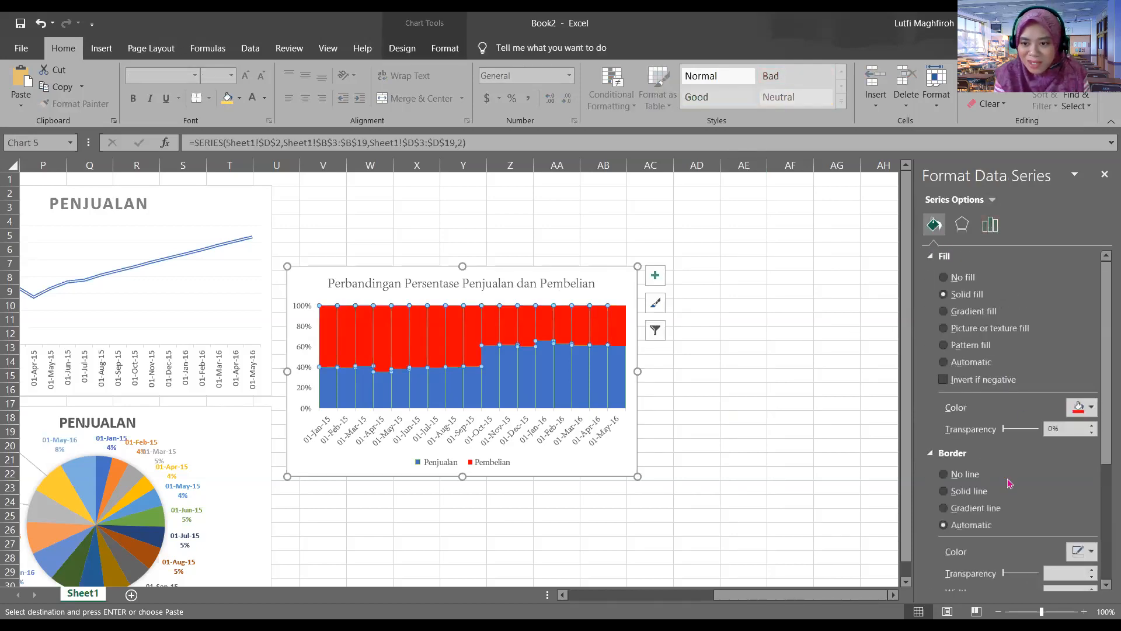
scroll(1086, 456, down, 3)
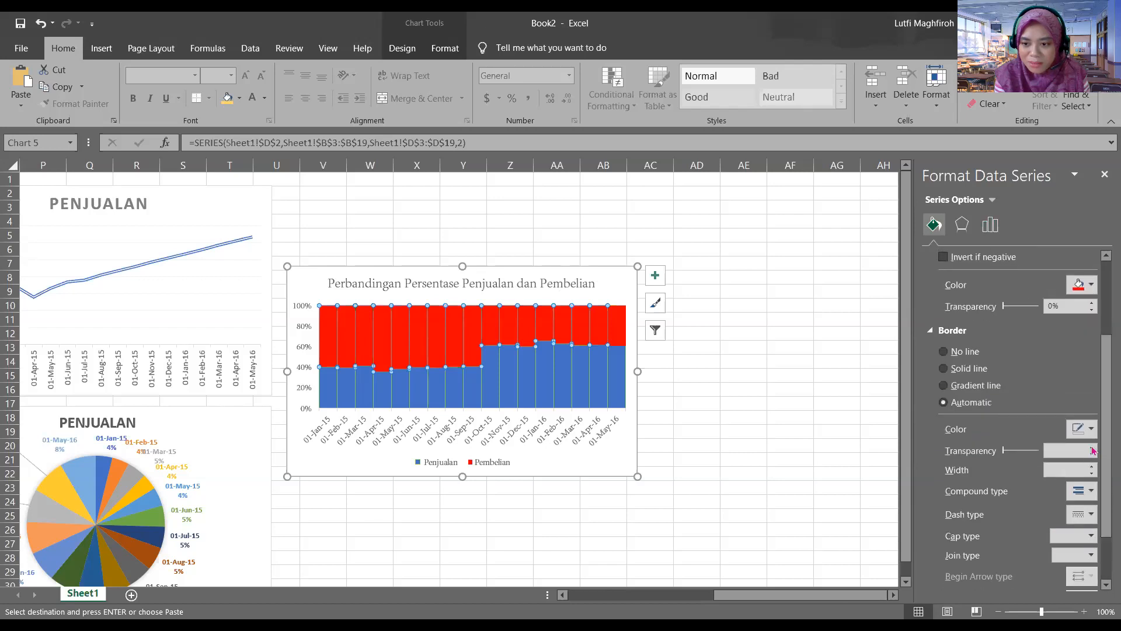
click(1091, 431)
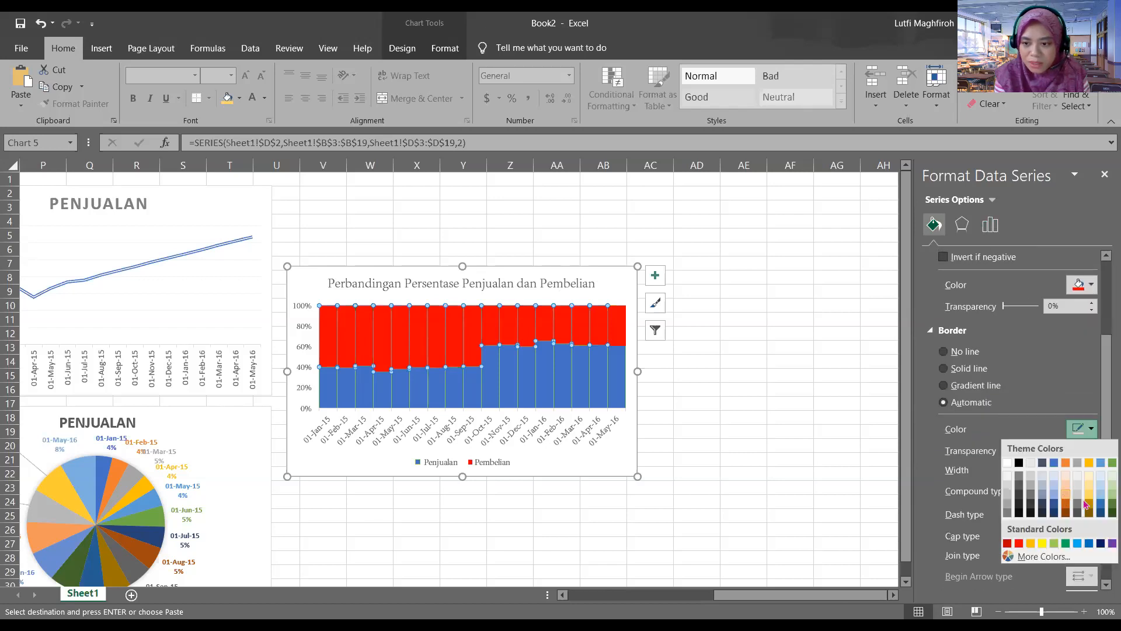
click(762, 443)
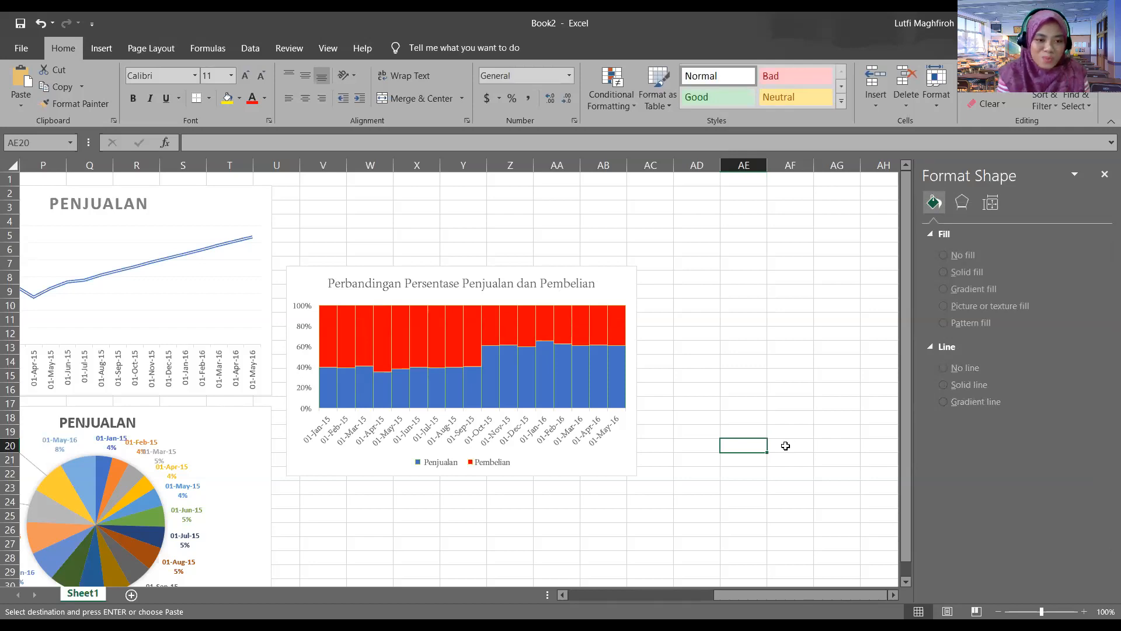
Add a solid yellow border around the stacked column chart's title, Perbandingan Persentase Penjualan dan Pembelian
right_click(385, 289)
click(1059, 268)
drag(1104, 375, 1101, 492)
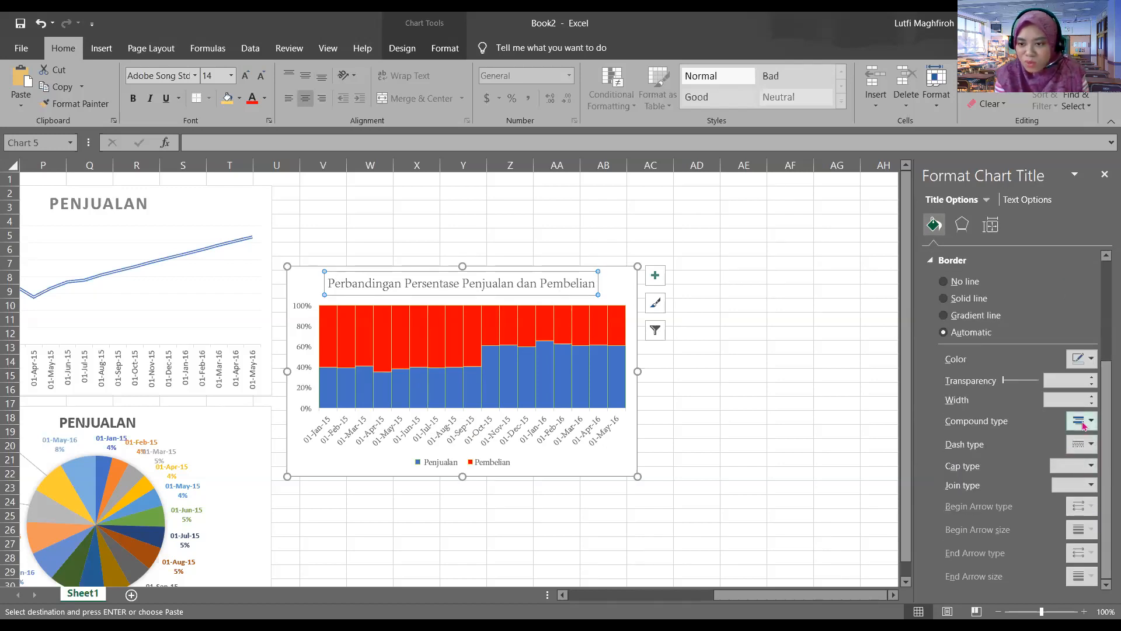
click(791, 419)
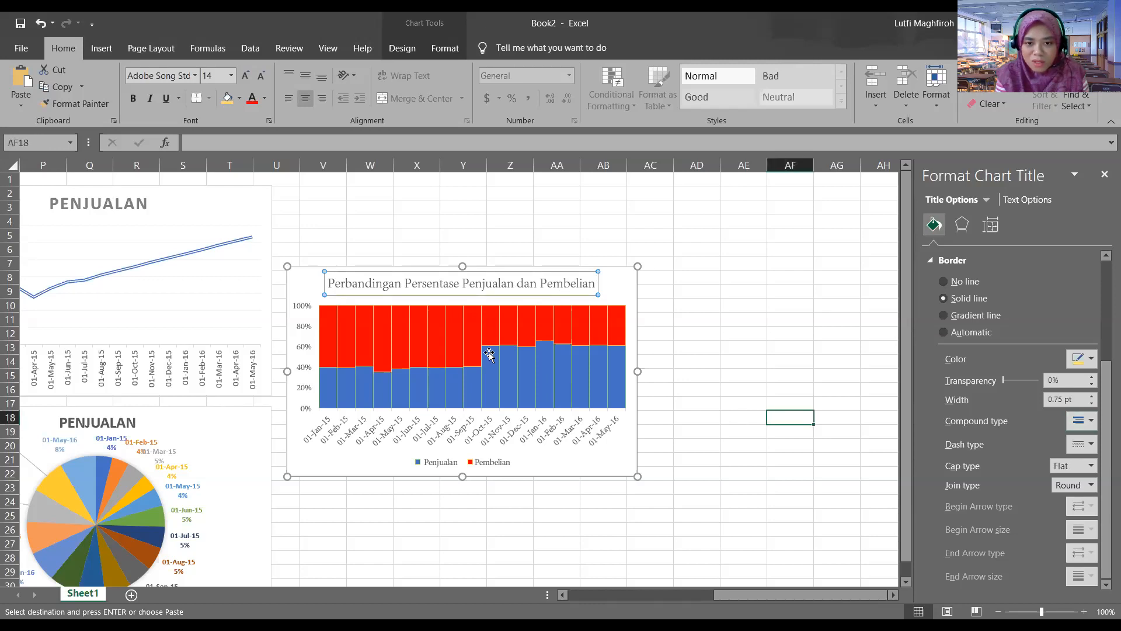
click(497, 299)
click(524, 294)
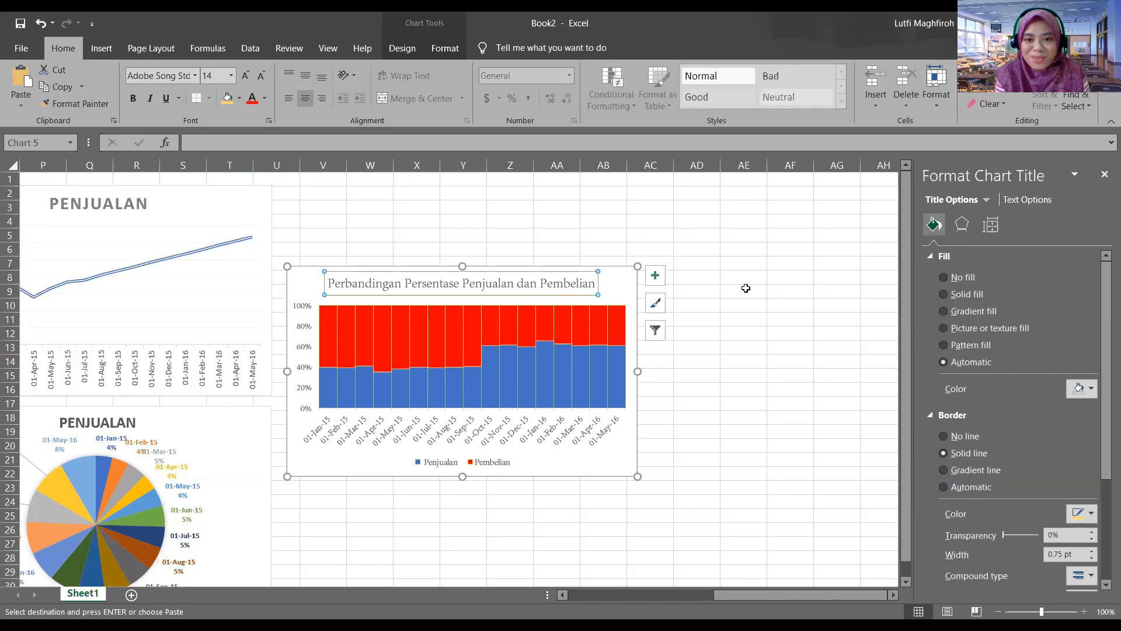
Enlarge the PENJUALAN pie chart from its lower-right corner so it reaches about column V and row 36
click(686, 600)
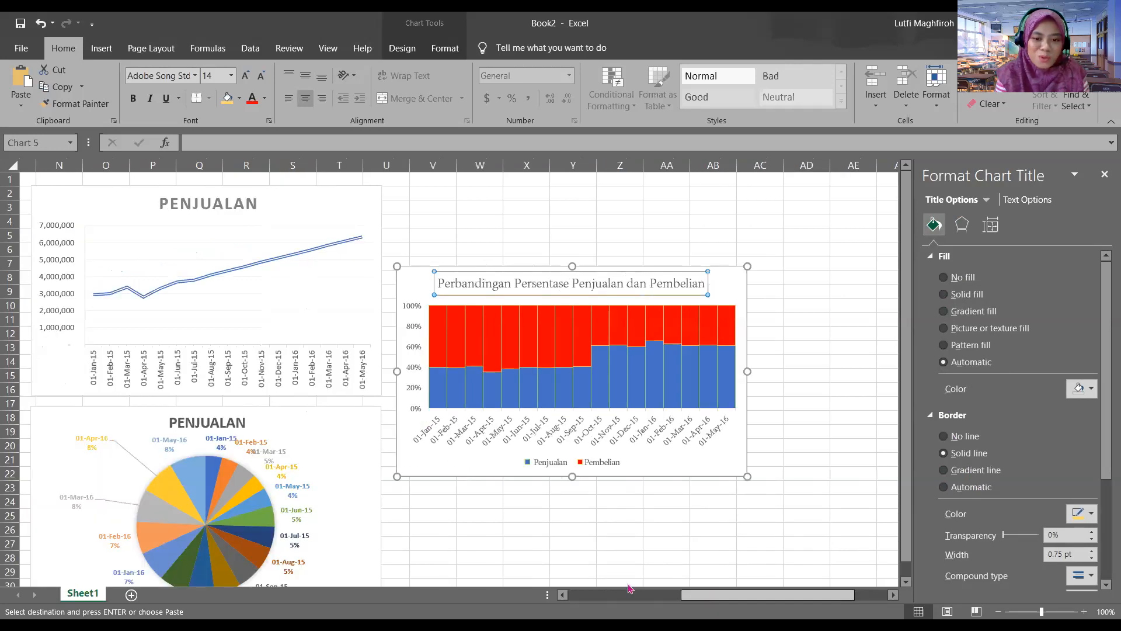
scroll(627, 586, right, 5)
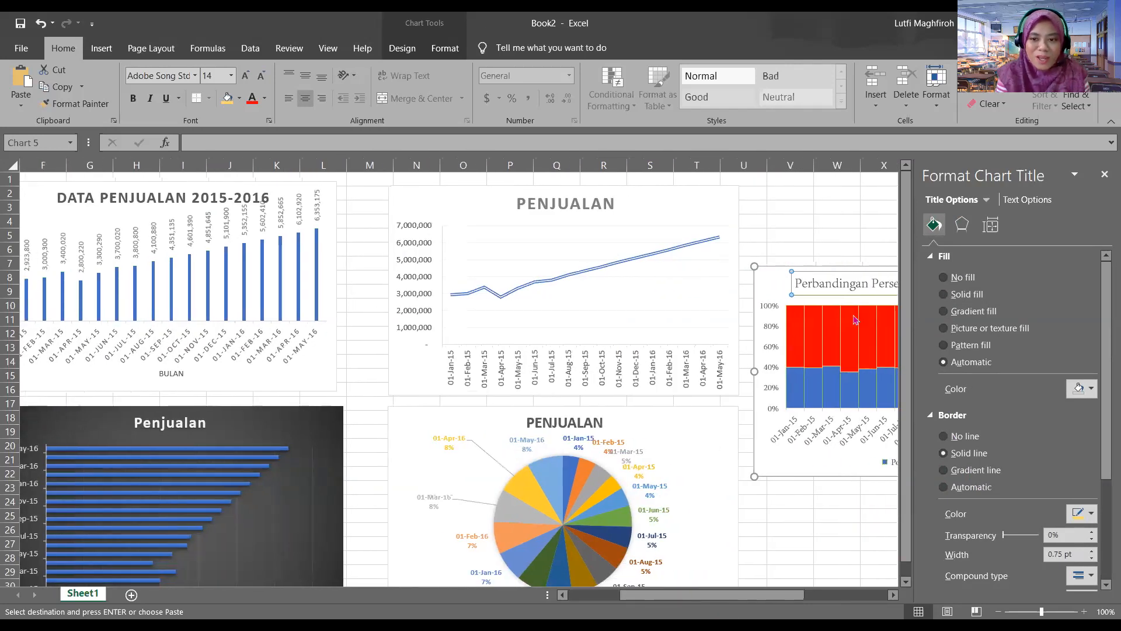
drag(907, 343, 907, 411)
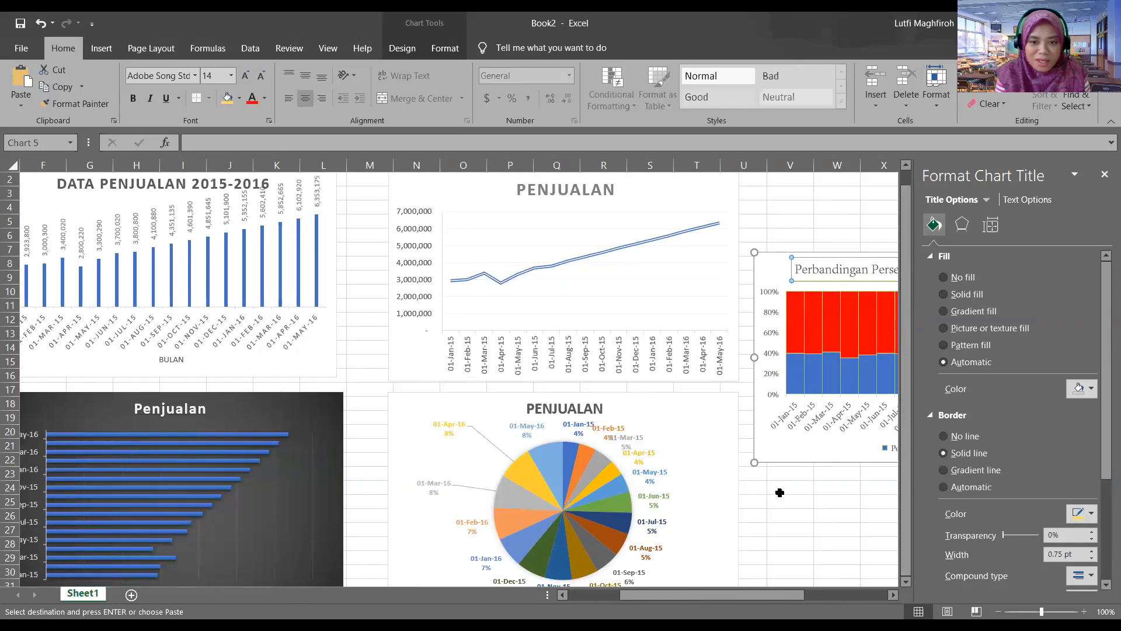
scroll(659, 487, down, 3)
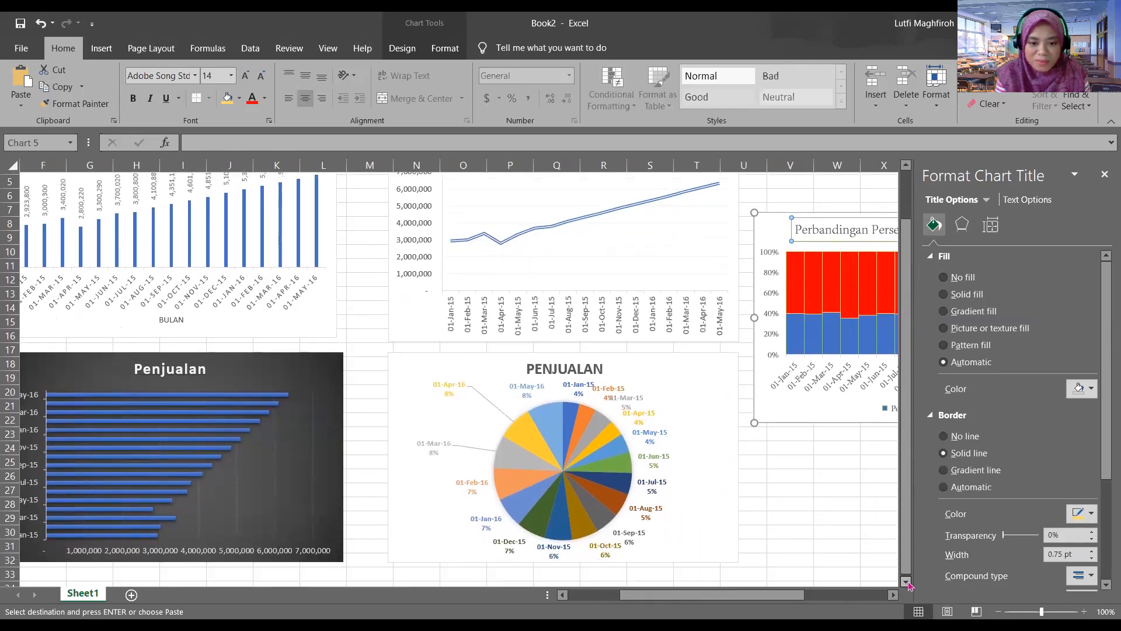
click(688, 488)
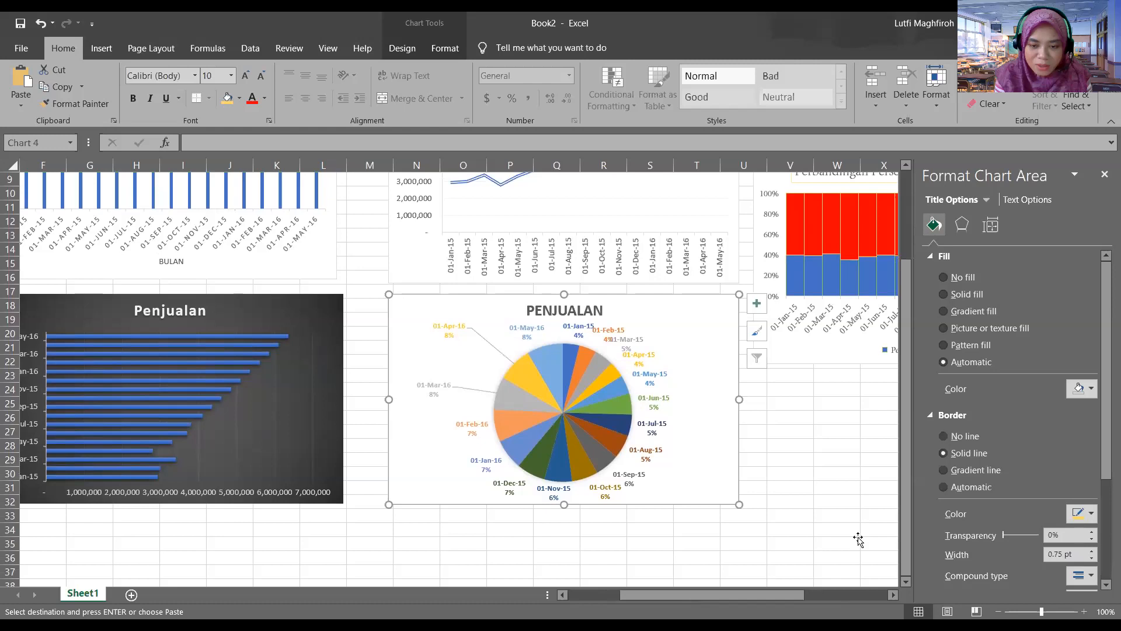
drag(740, 504, 788, 553)
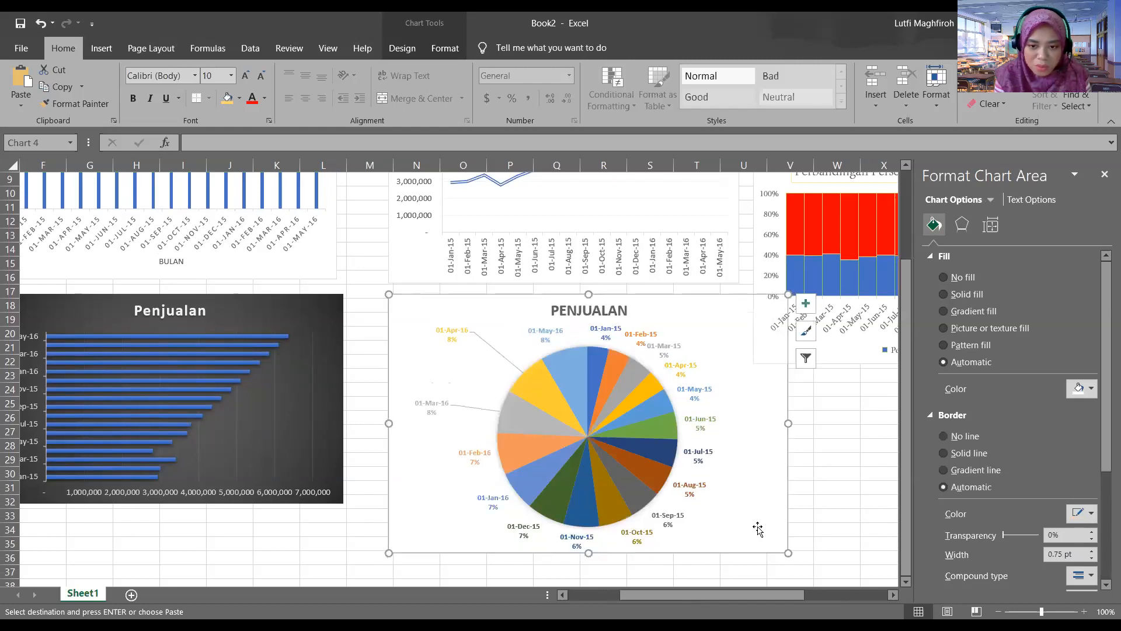
click(695, 396)
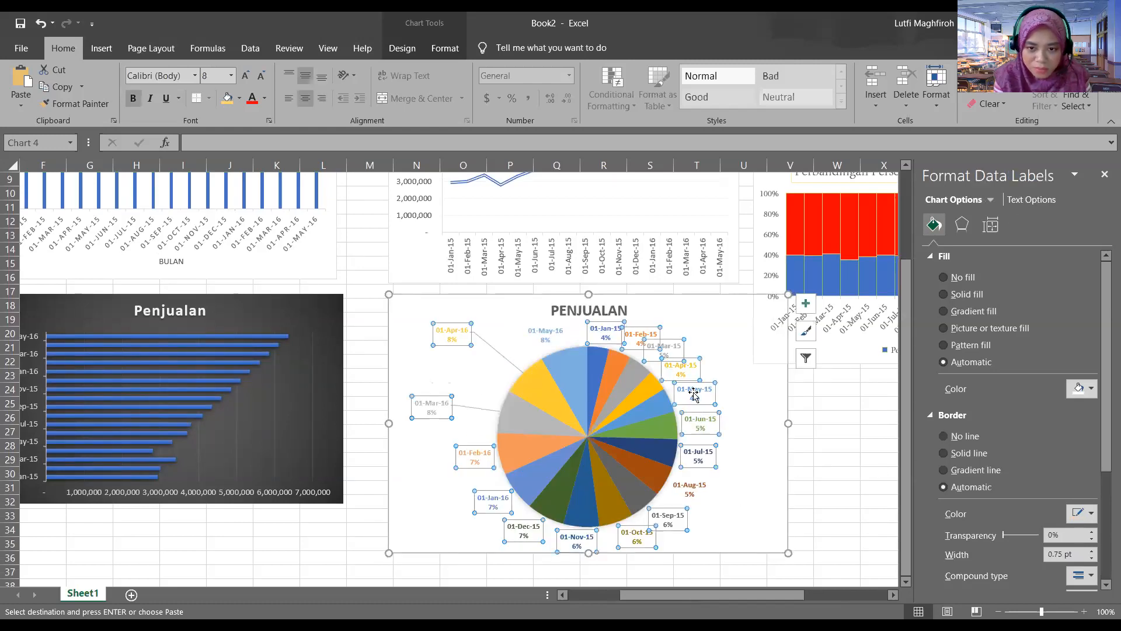
click(806, 303)
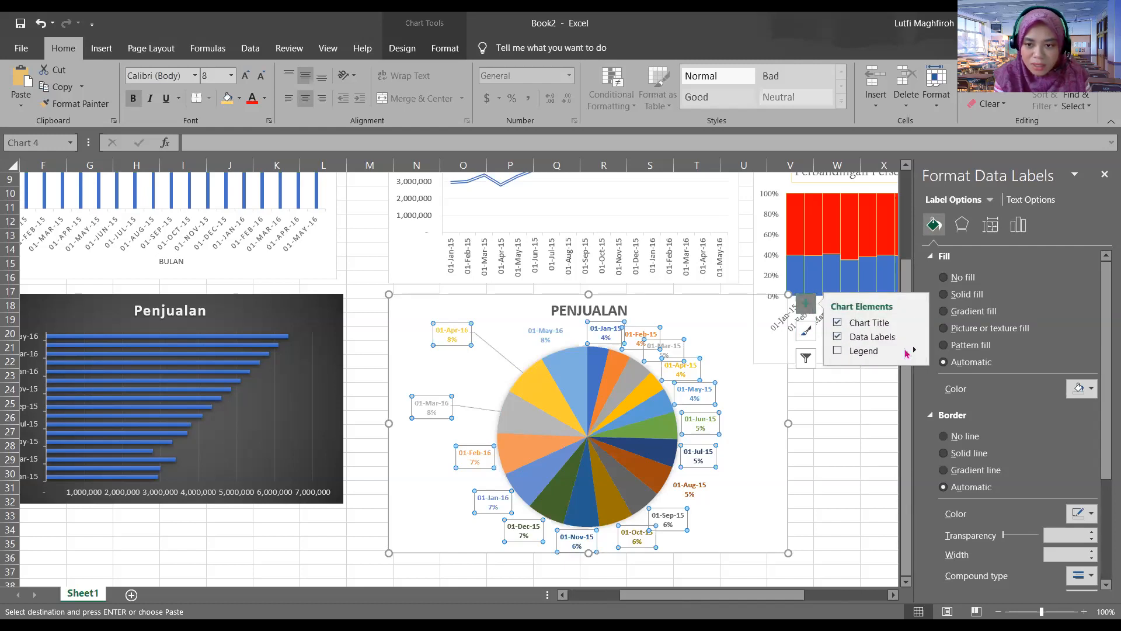
click(682, 359)
click(713, 361)
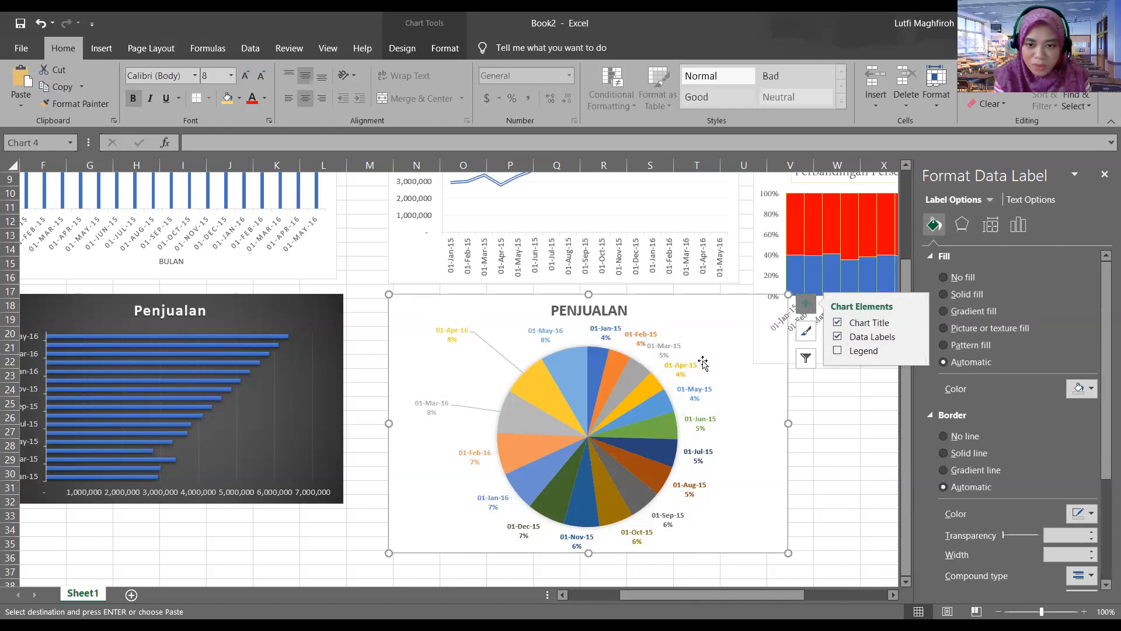
click(676, 347)
click(675, 349)
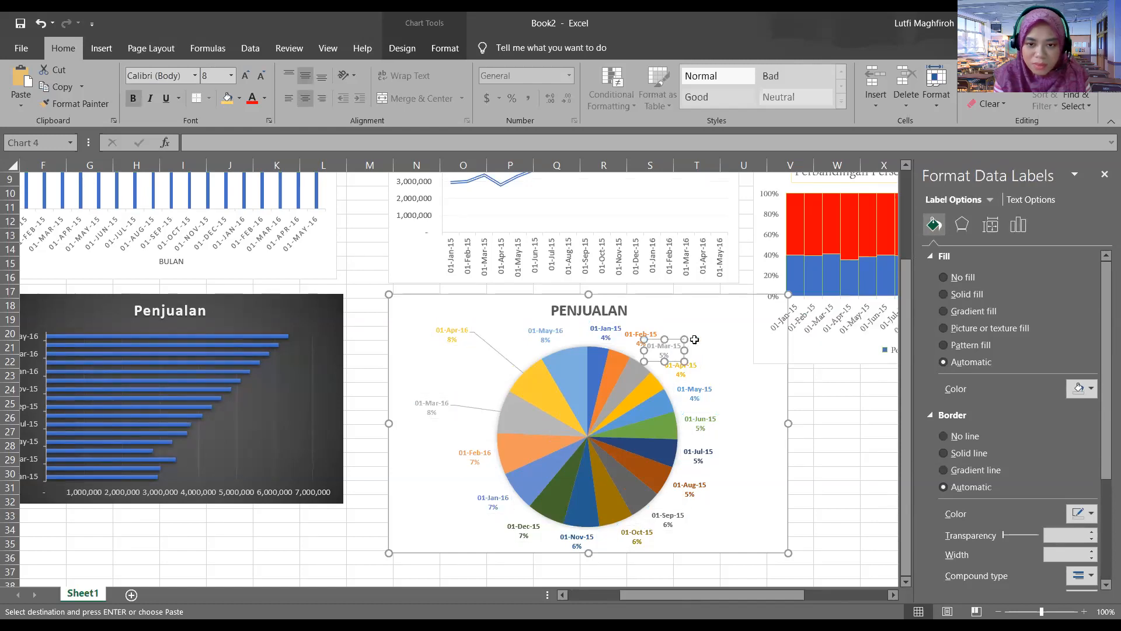
click(674, 351)
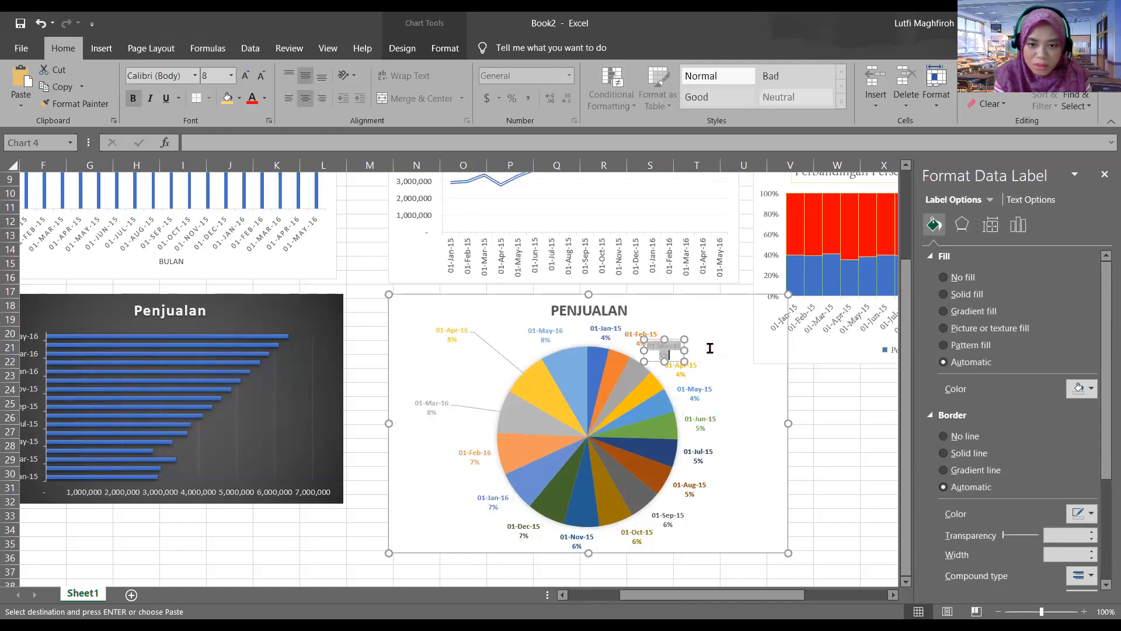
click(710, 348)
Move the 01-Jul-15 data label outward, away from the pie and its neighbouring labels
click(664, 349)
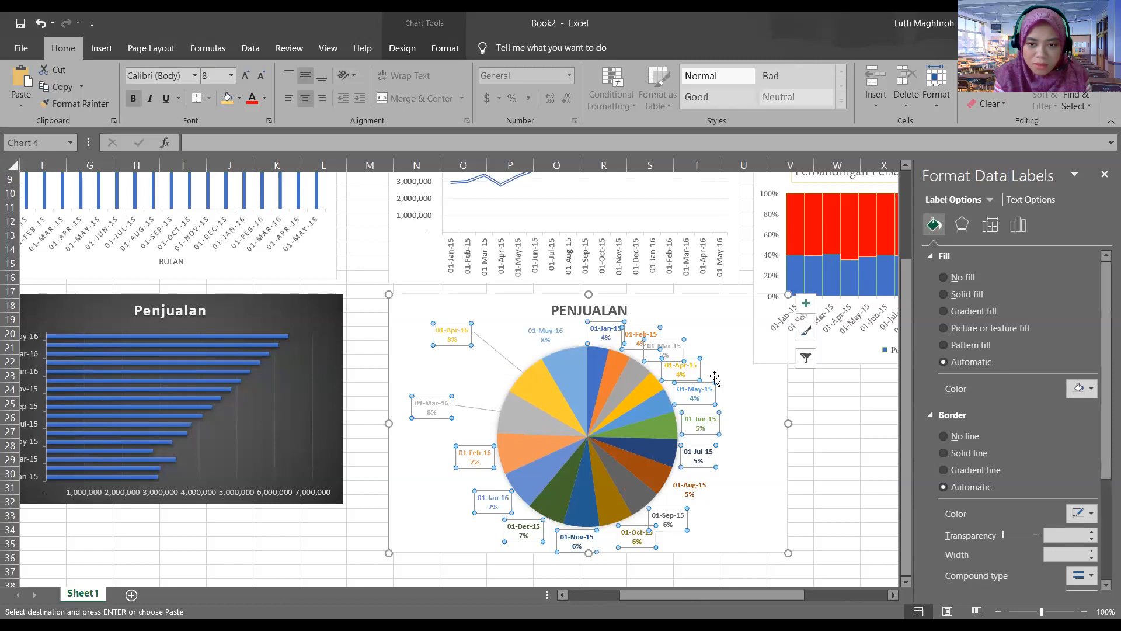
click(696, 458)
drag(697, 459, 763, 482)
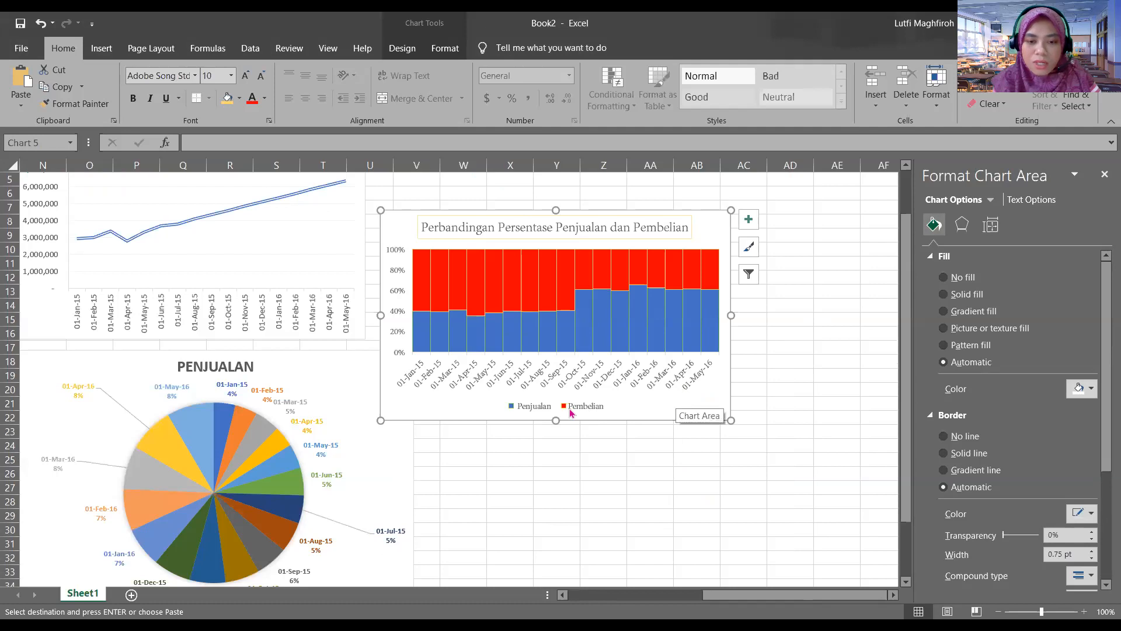
Try the stacked column chart's legend at Top, Bottom, Left and Right, and set its position to Top Right without overlapping the chart
click(543, 407)
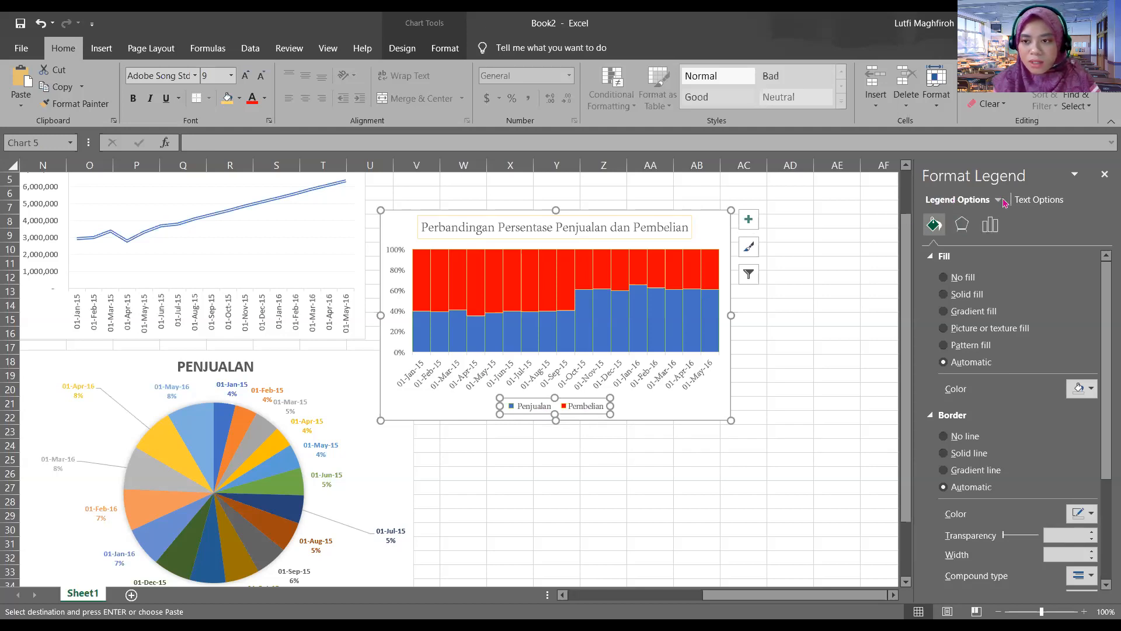
scroll(979, 362, down, 3)
scroll(984, 408, up, 3)
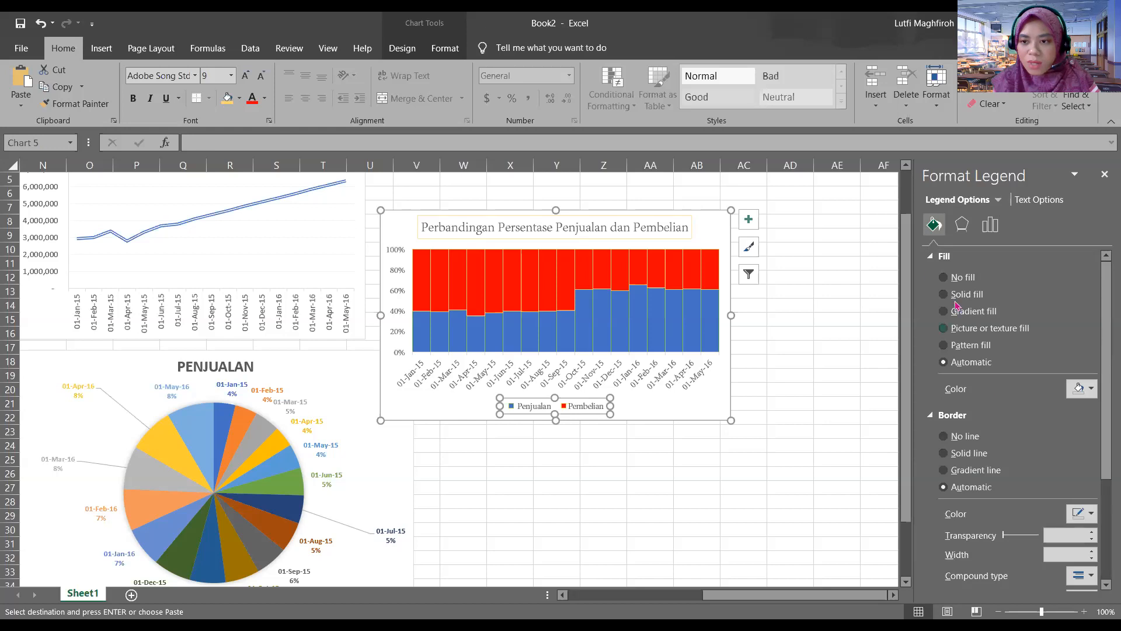
click(937, 256)
click(991, 227)
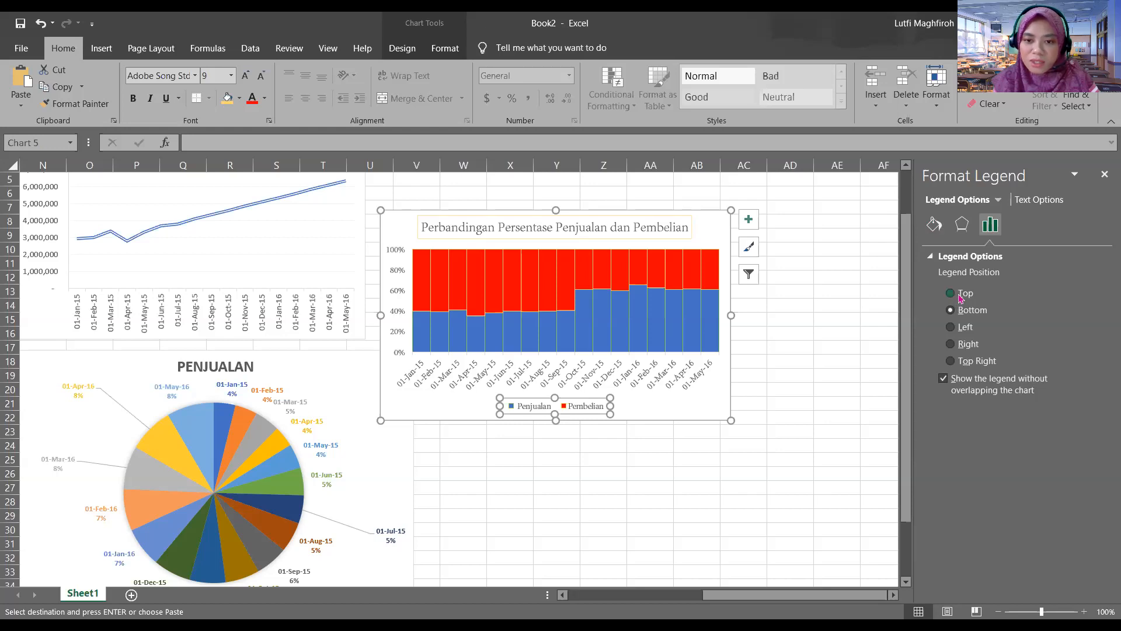
click(951, 293)
click(961, 311)
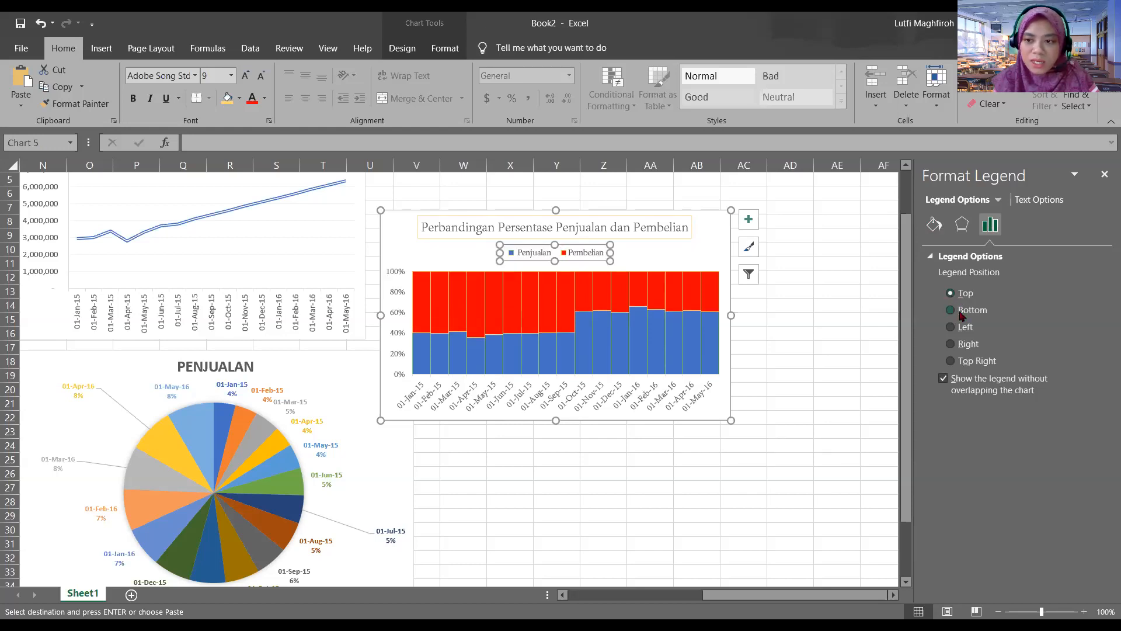
click(963, 331)
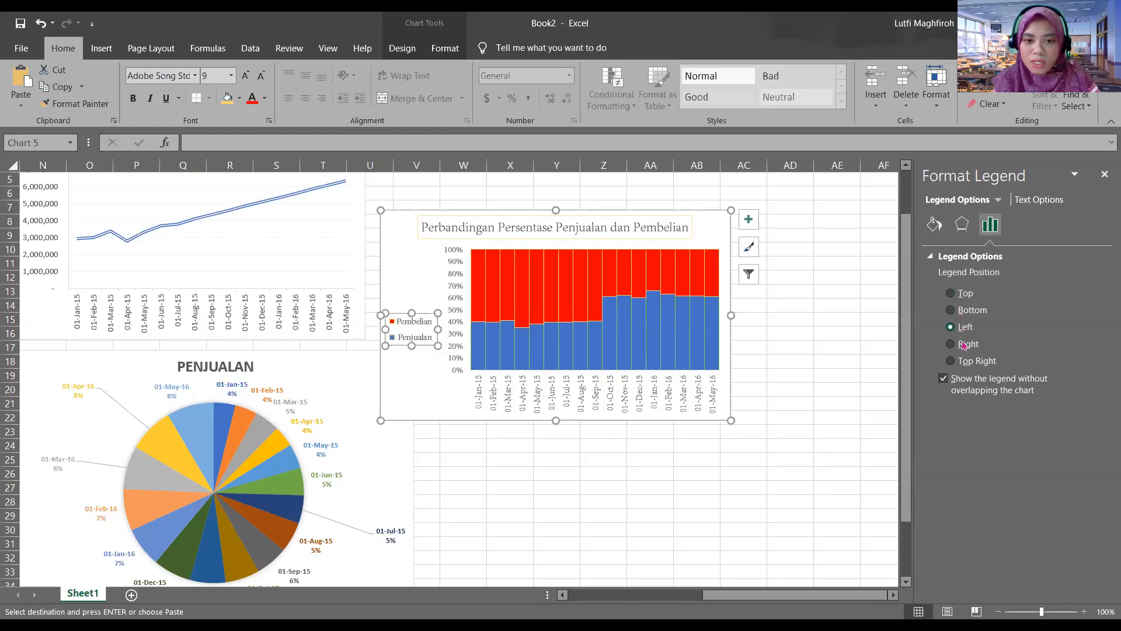
click(967, 346)
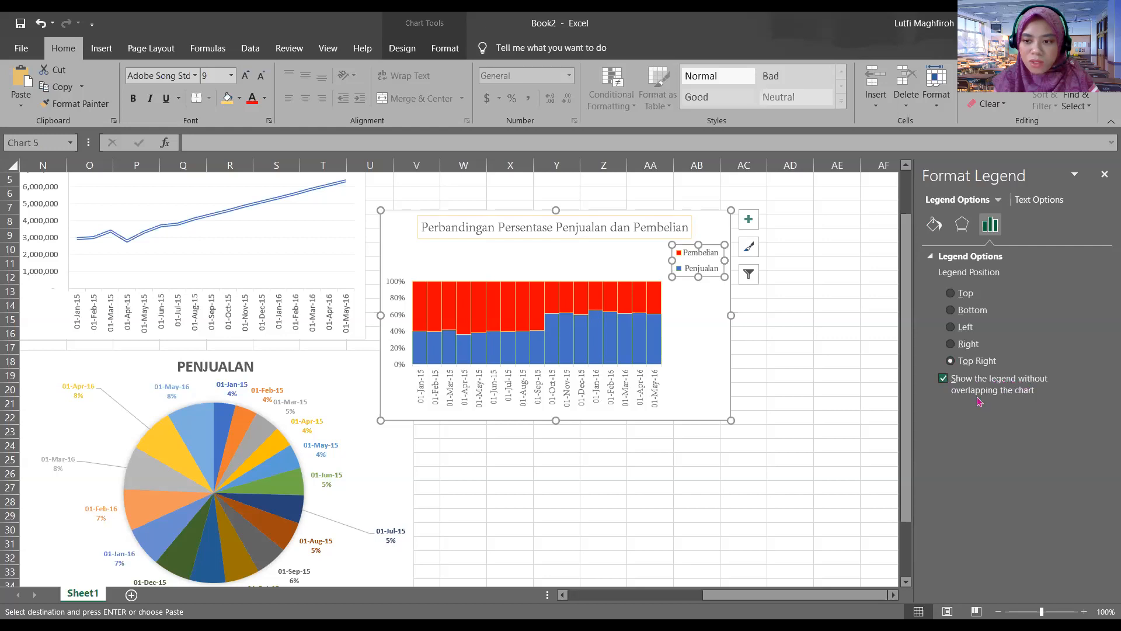
click(943, 379)
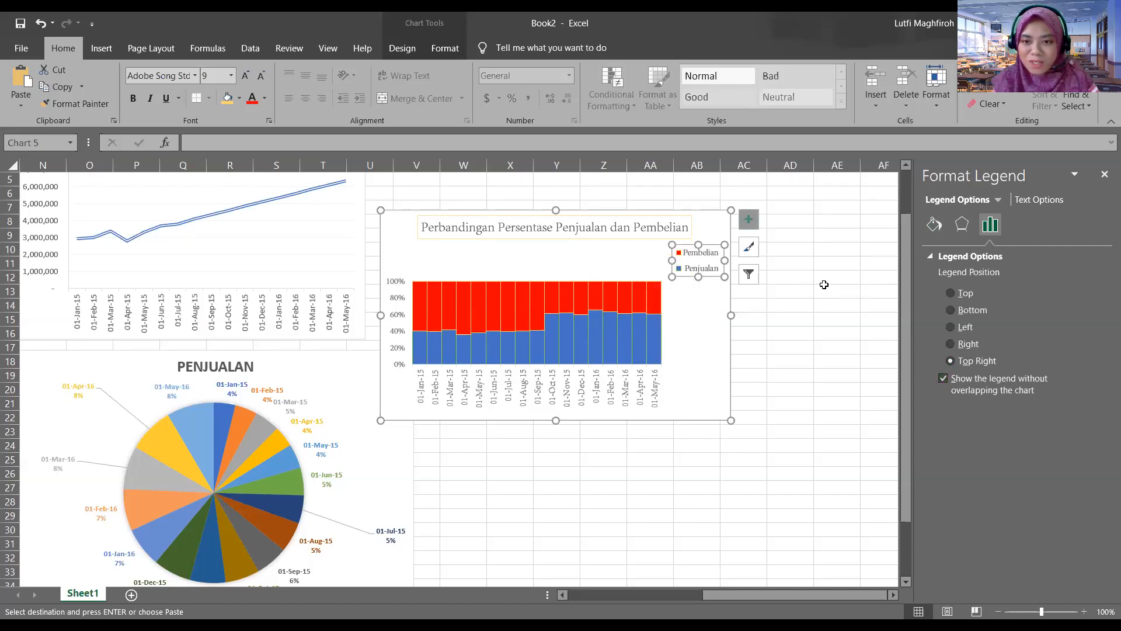
Review the legend placement choices among the stacked column chart's elements and reselect the chart area
click(749, 219)
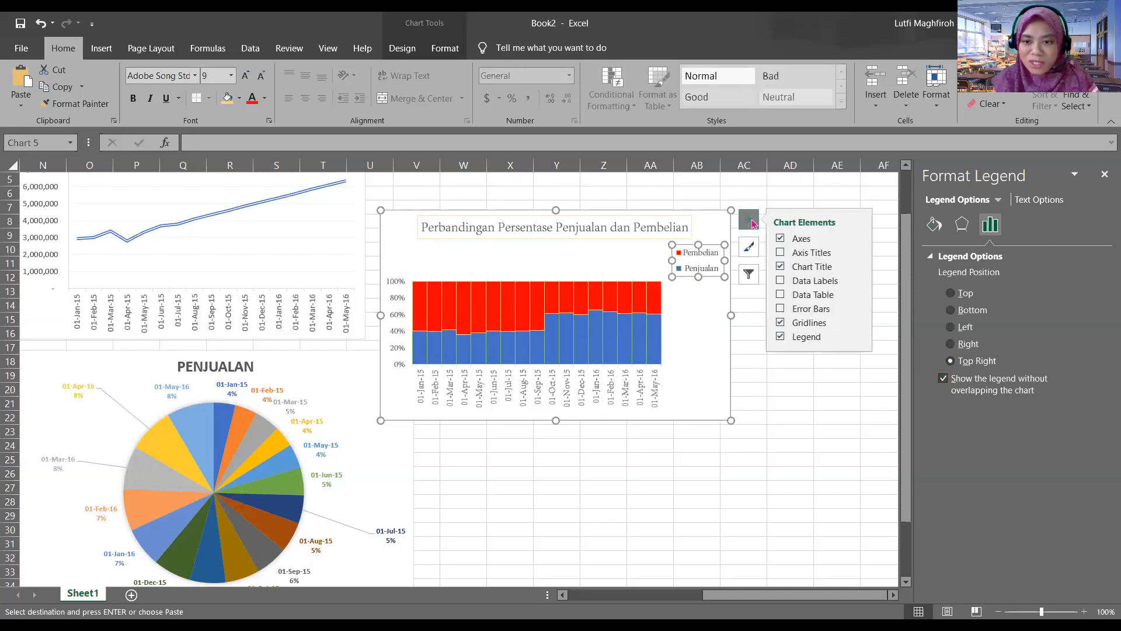
click(857, 337)
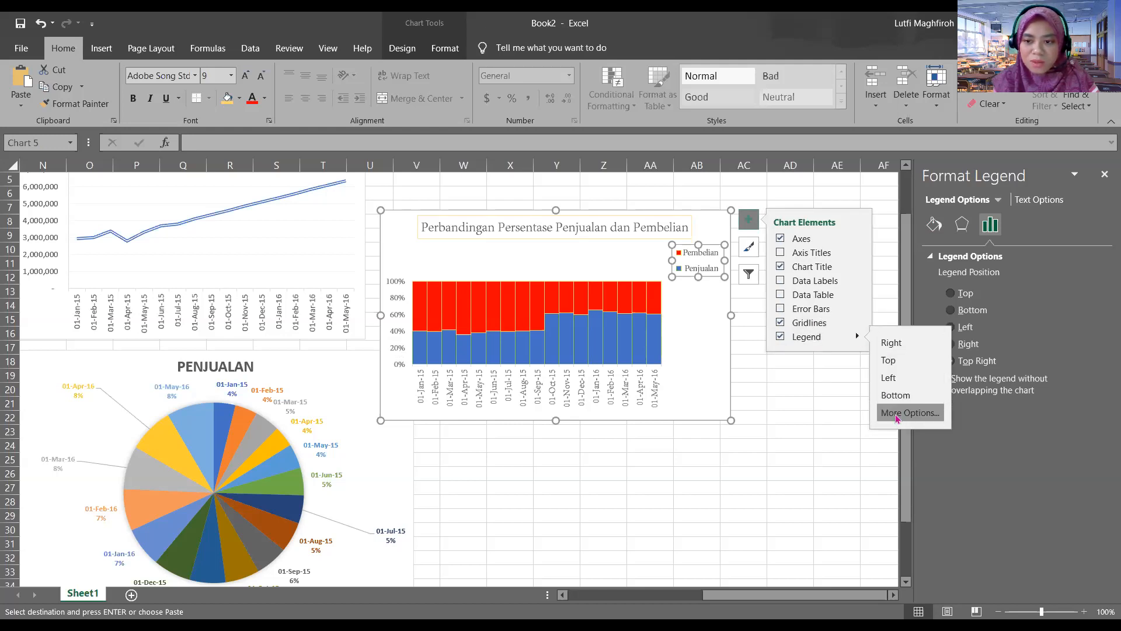
click(820, 434)
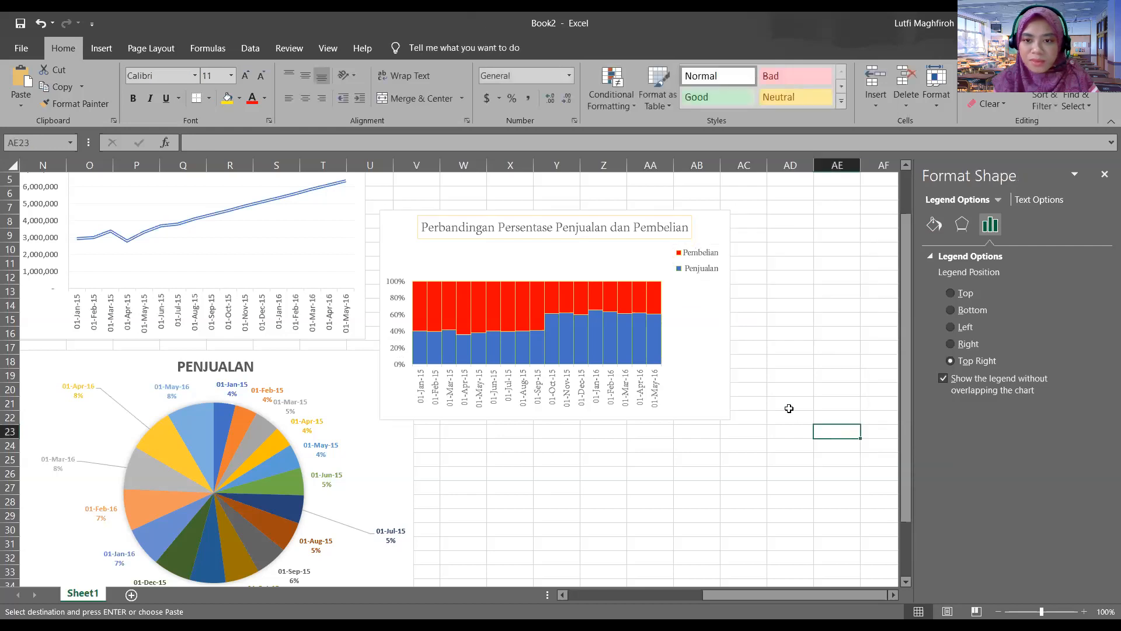
click(636, 289)
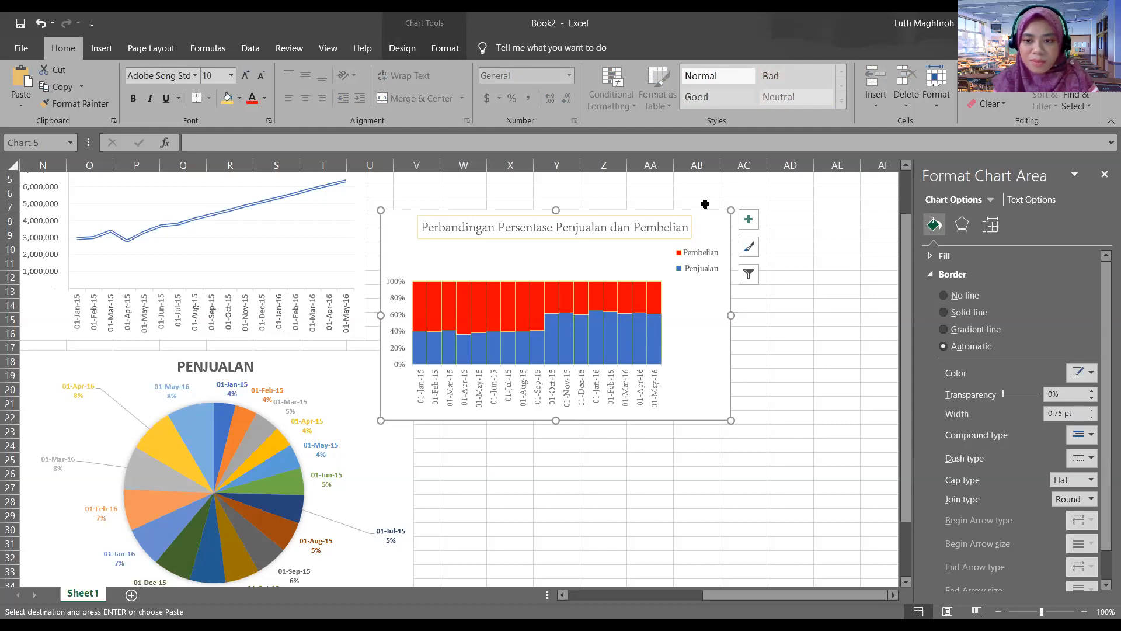
View the Membuat piramida penduduk slide in the presentation, return to Excel and add a new worksheet
key(alt+Tab)
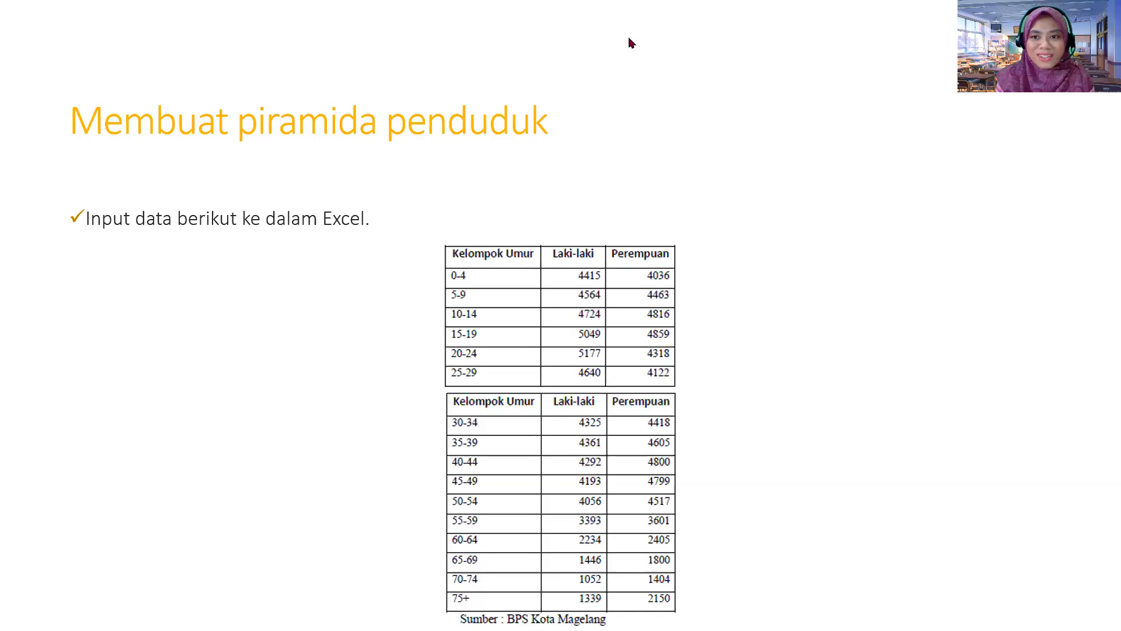
key(alt+Tab)
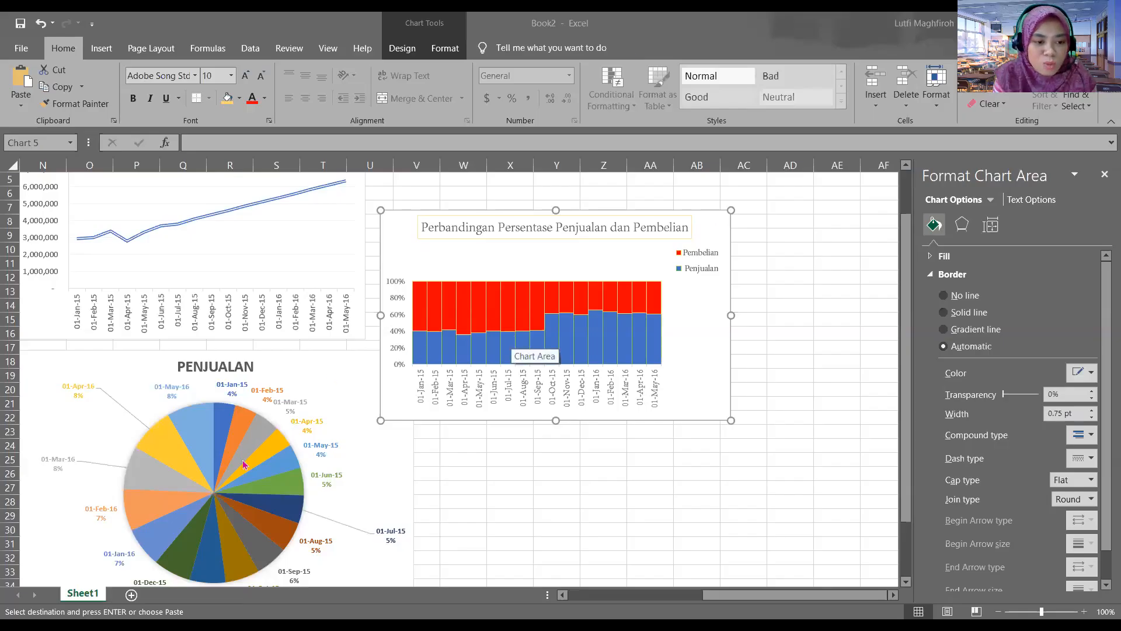
click(131, 595)
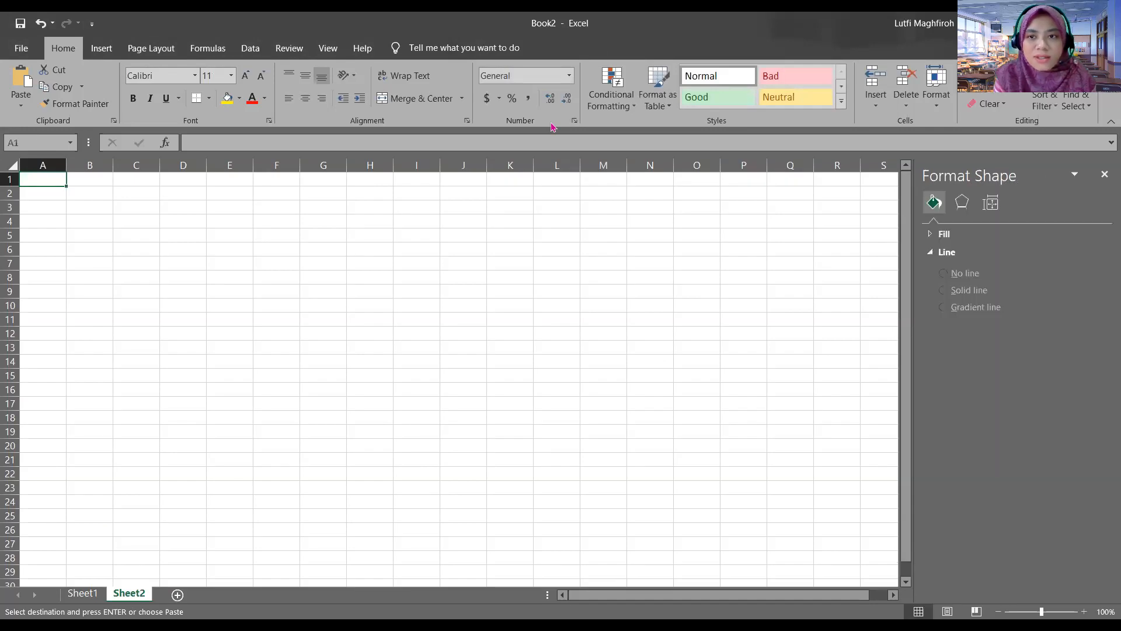
Paste the copied population table (Kelompok Umur, Laki-laki, Perempuan) at B2 of Sheet2 and autofit column B
key(alt+Tab)
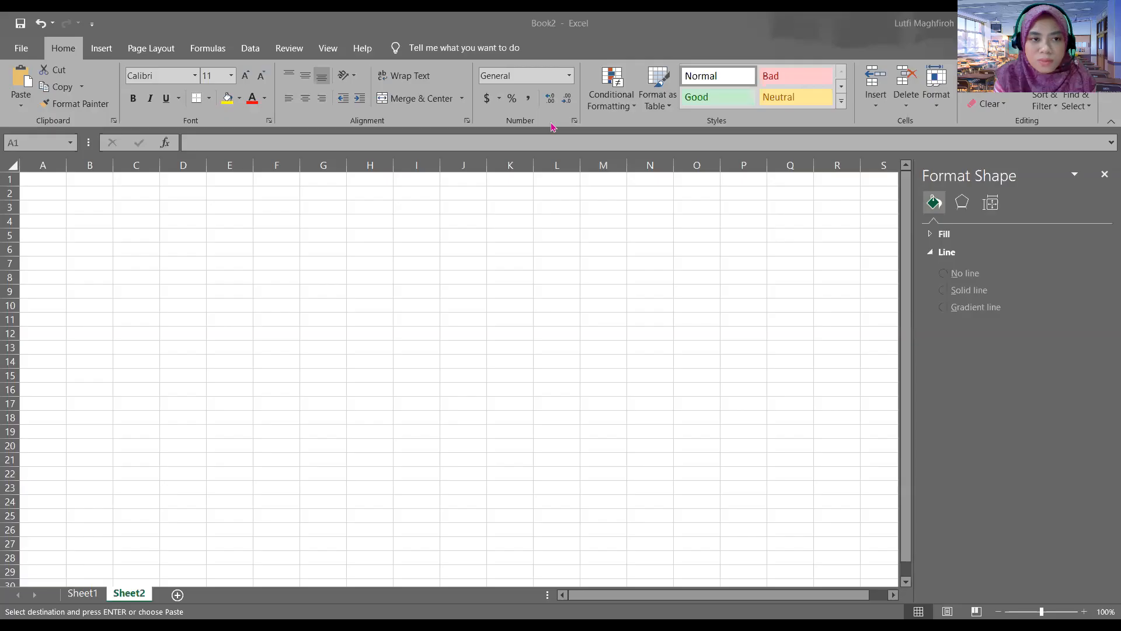
click(92, 195)
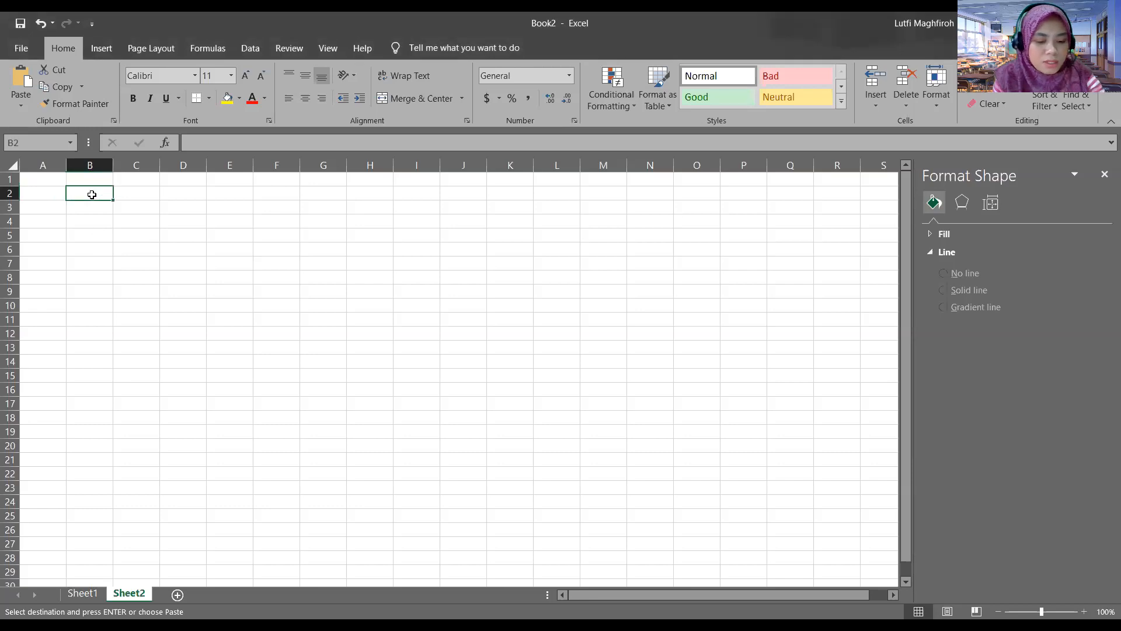
key(ctrl+v)
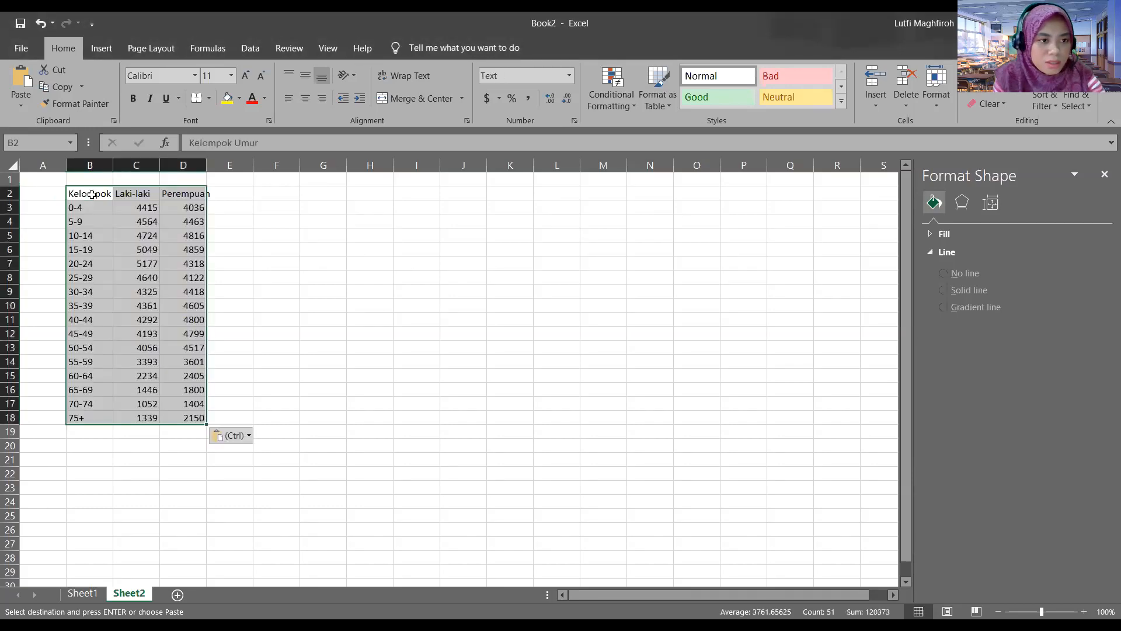
double_click(116, 165)
click(121, 193)
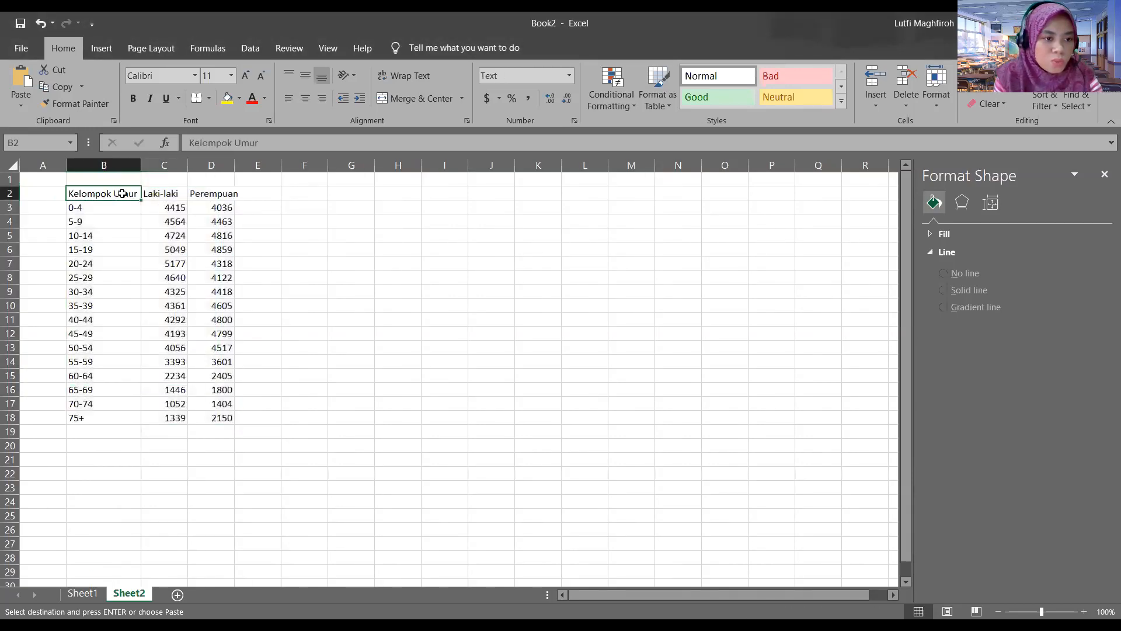
click(172, 191)
double_click(195, 193)
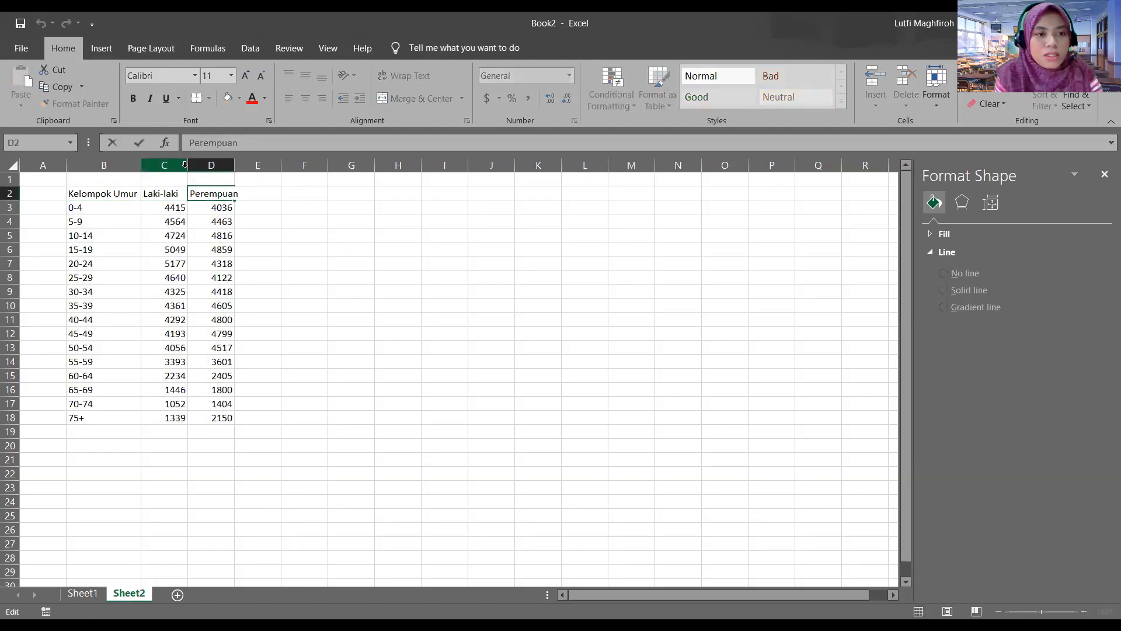
click(236, 265)
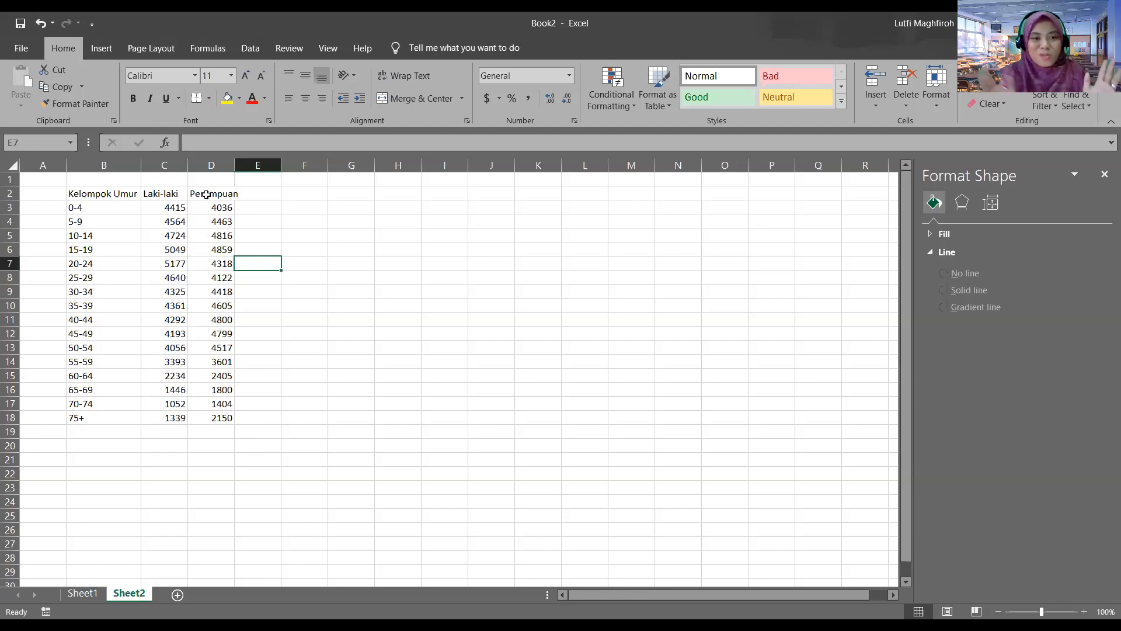
Copy the population table B2:D18 and paste the duplicate at F2
drag(85, 193, 220, 420)
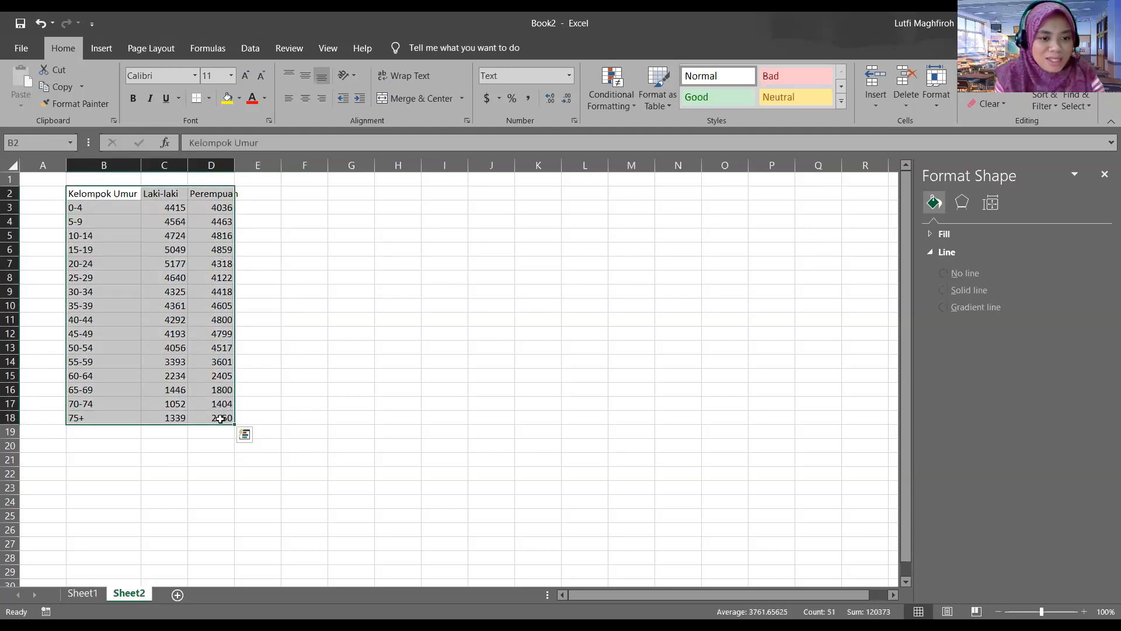
click(268, 383)
drag(116, 195, 215, 385)
drag(213, 412, 214, 415)
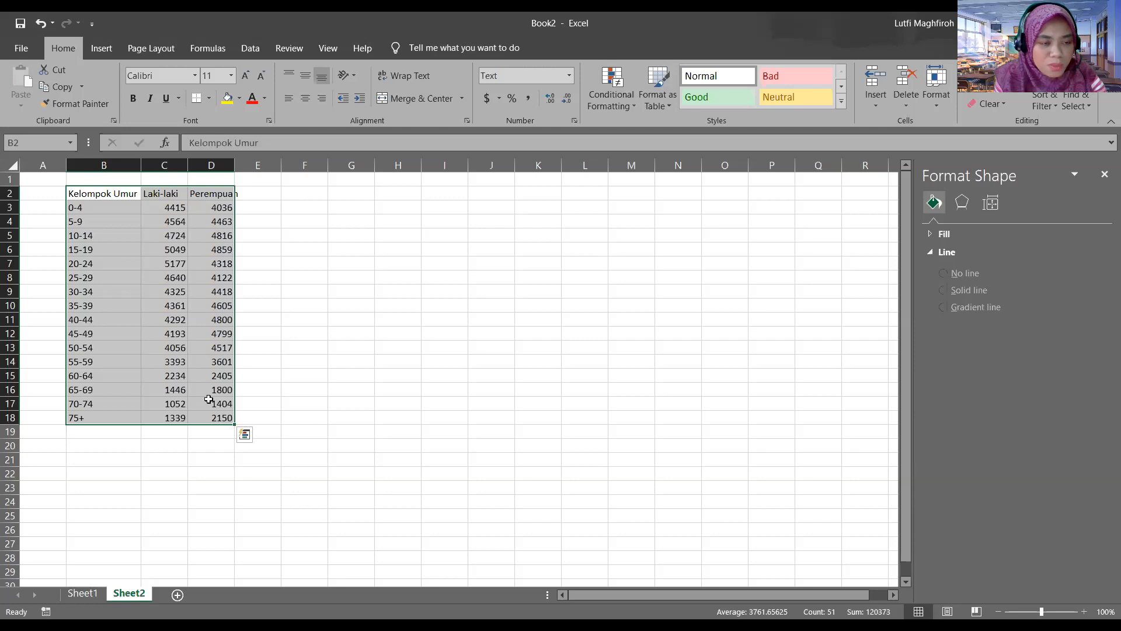
key(ctrl+q)
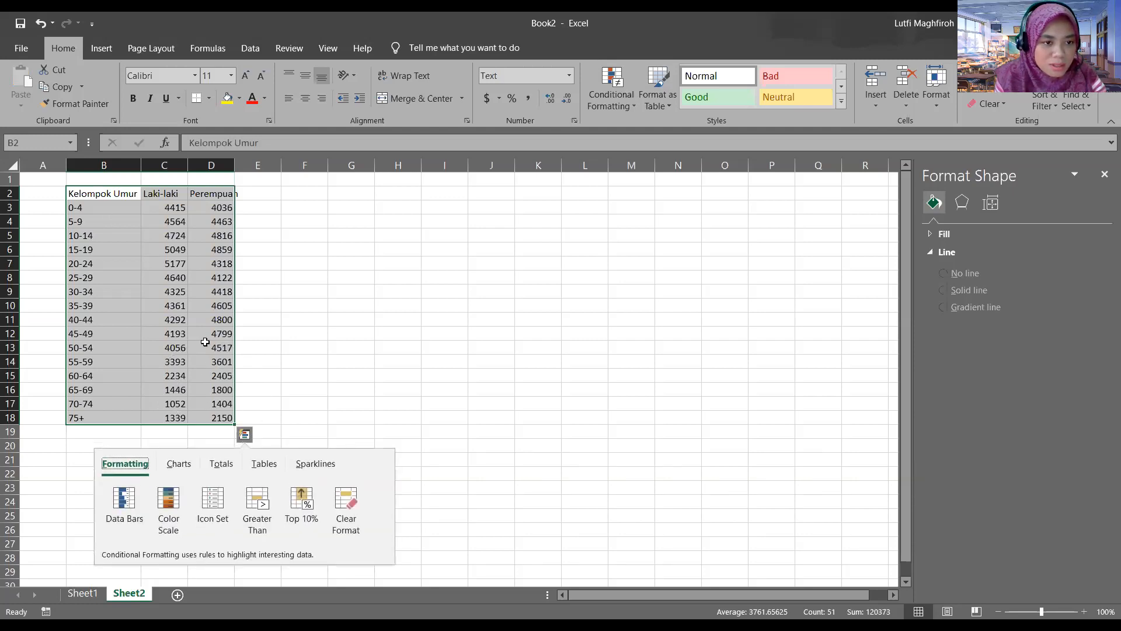
key(Escape)
key(shift+Left)
key(shift+Left)
key(shift+Right)
key(shift+Right)
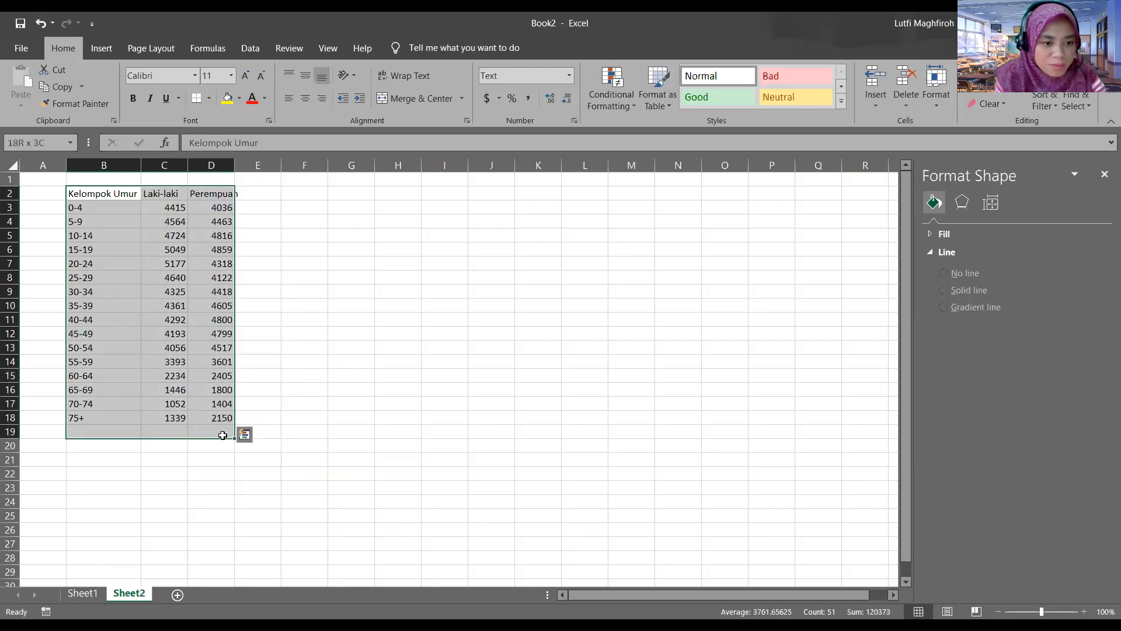
key(ctrl+c)
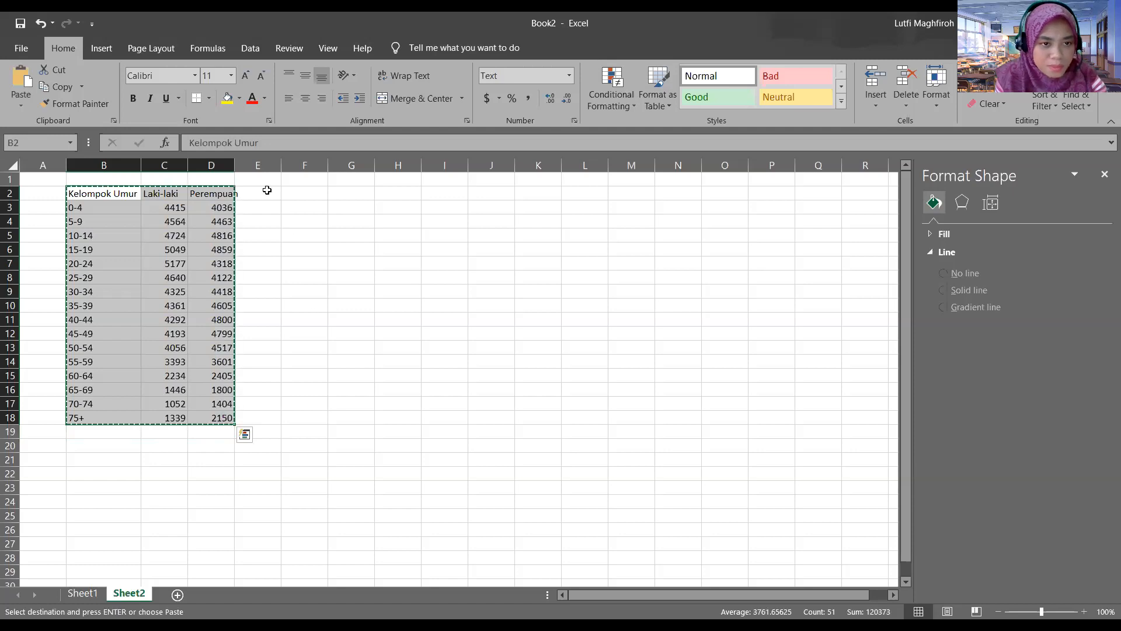
click(304, 193)
key(ctrl+v)
click(353, 207)
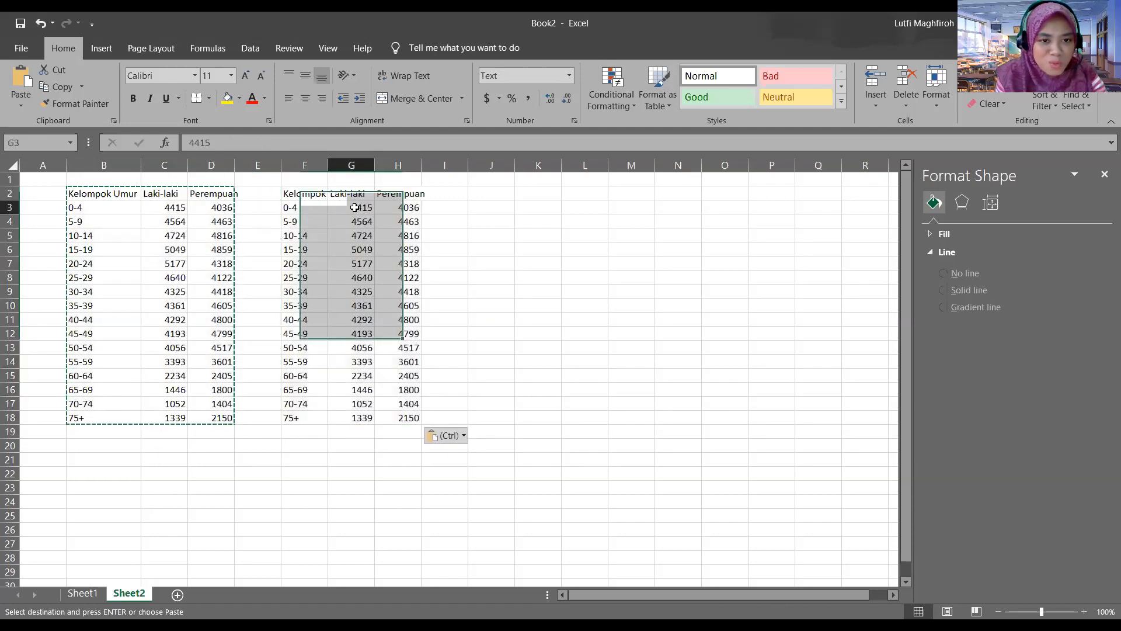
key(Escape)
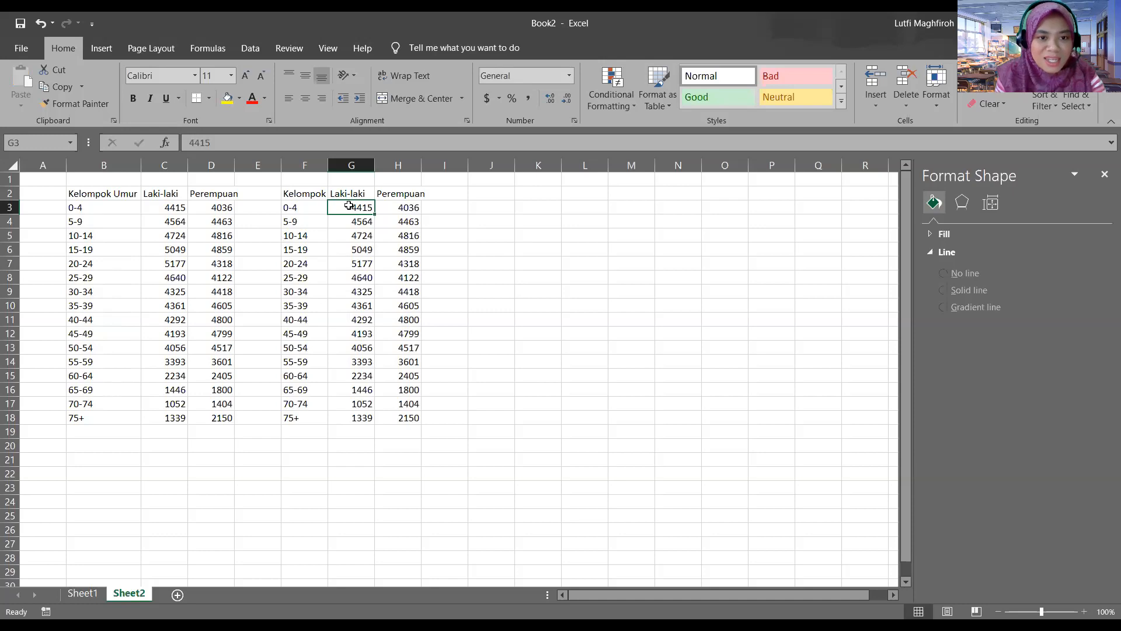
Make the duplicate table's Laki-laki values negative with =-C3 in G3, filled down to G18
text(=-)
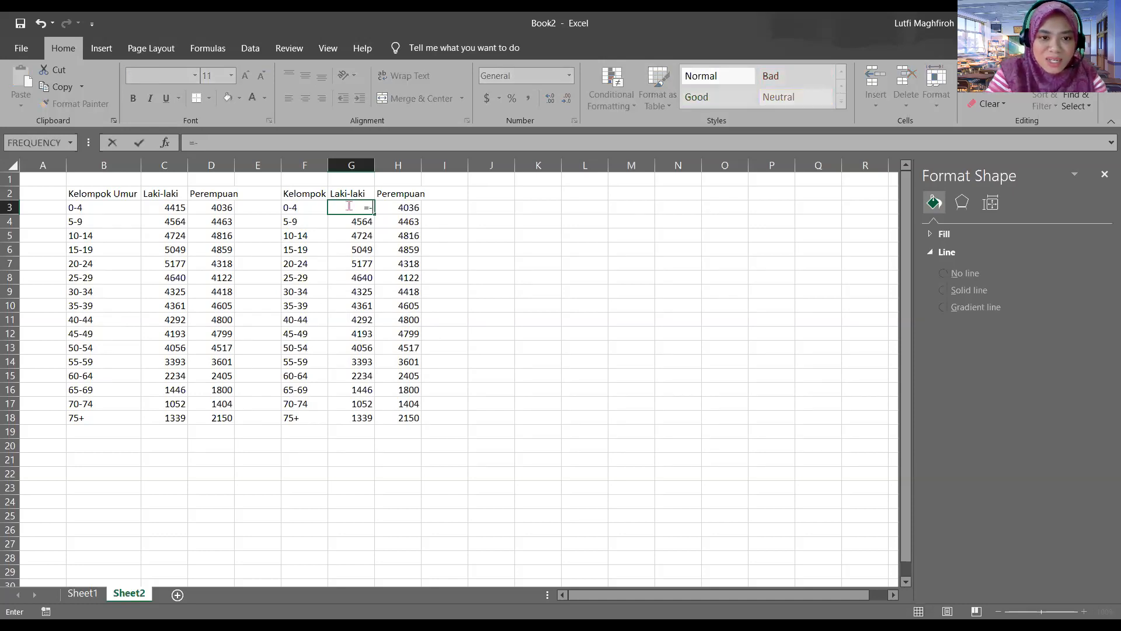
click(175, 209)
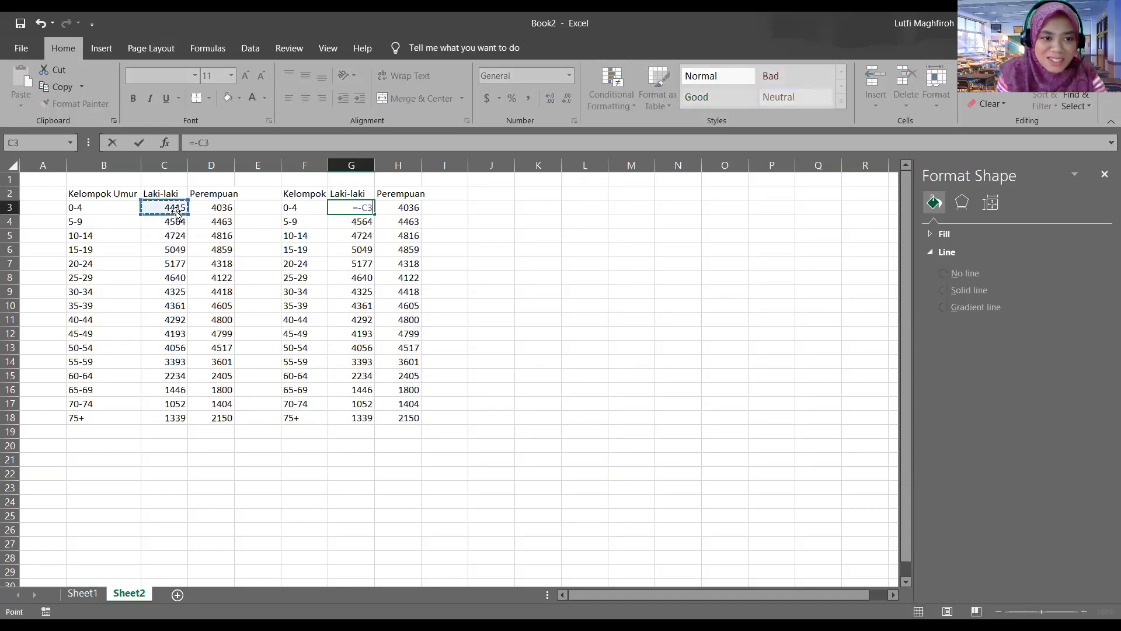
key(Return)
click(366, 206)
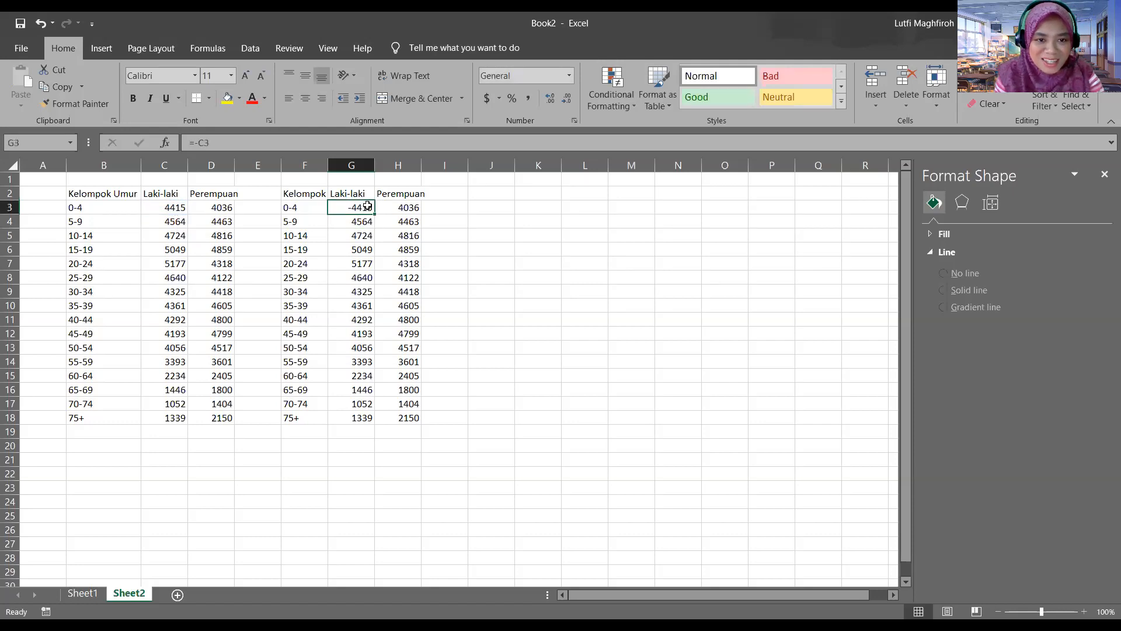
drag(373, 212, 361, 421)
click(360, 455)
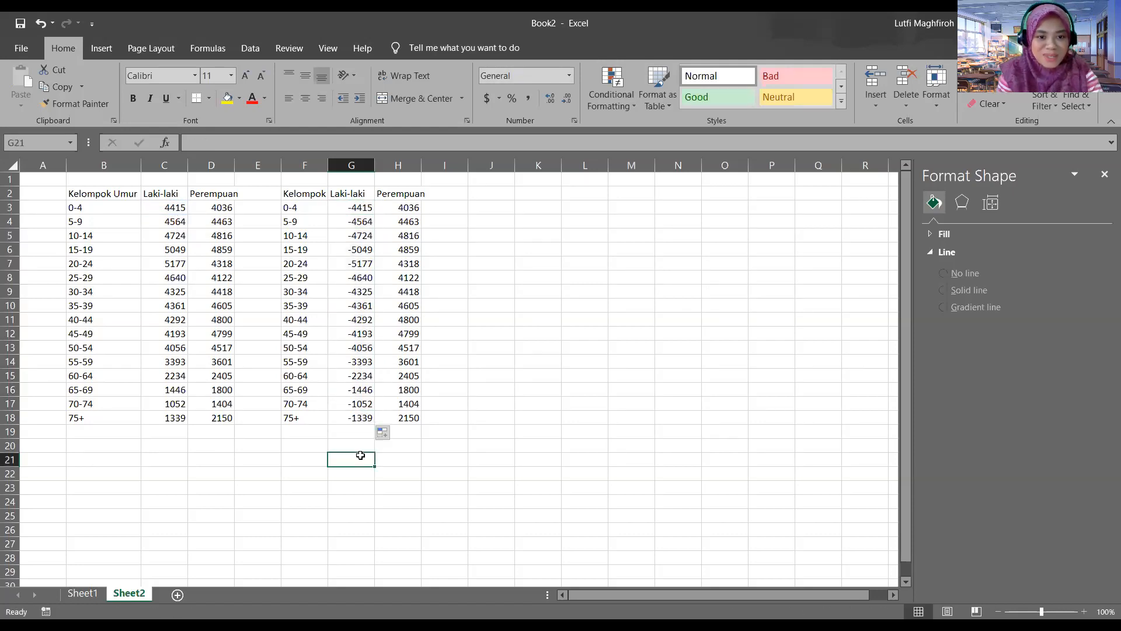
click(352, 204)
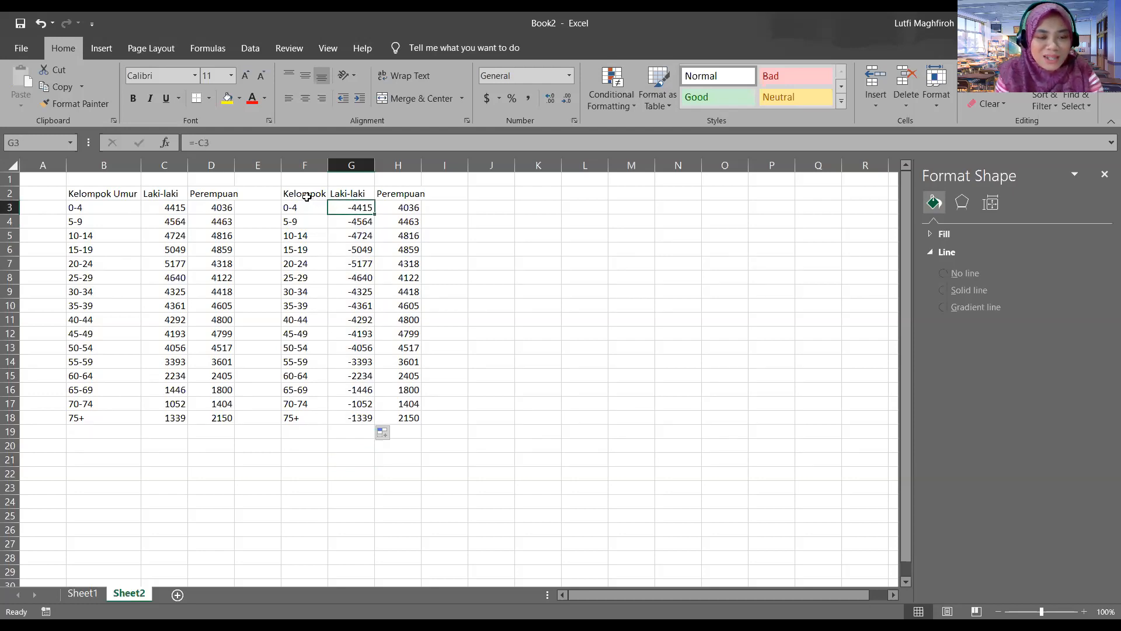
Insert a 2-D clustered bar chart from F2:H18 and place it beside the duplicate table
drag(305, 195, 392, 414)
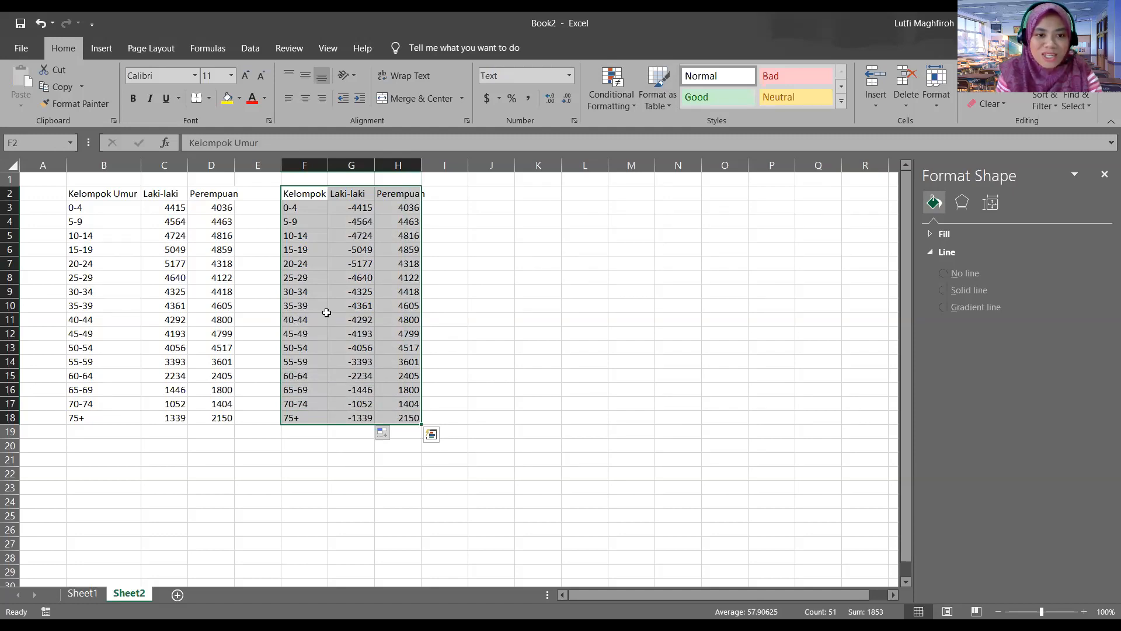
click(99, 57)
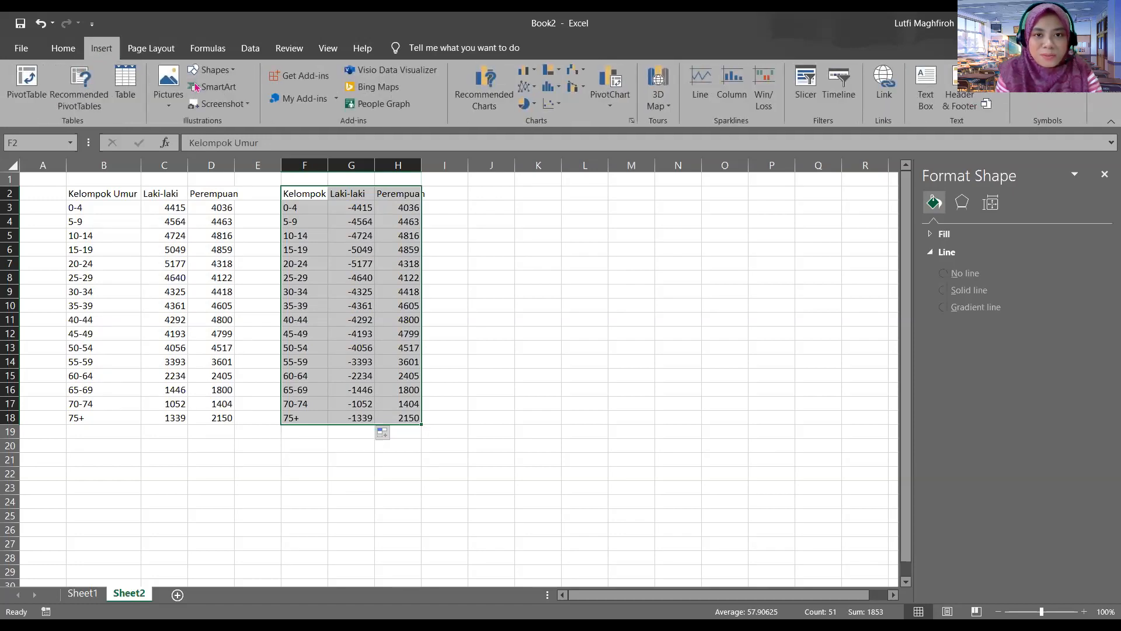
click(535, 71)
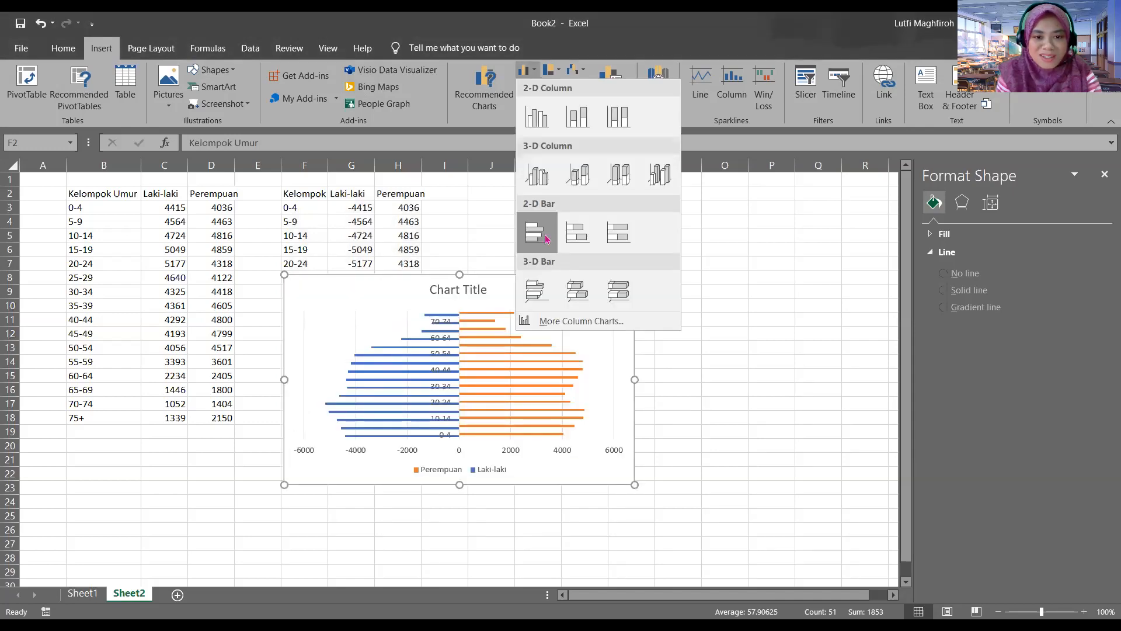
click(542, 239)
drag(528, 288, 688, 210)
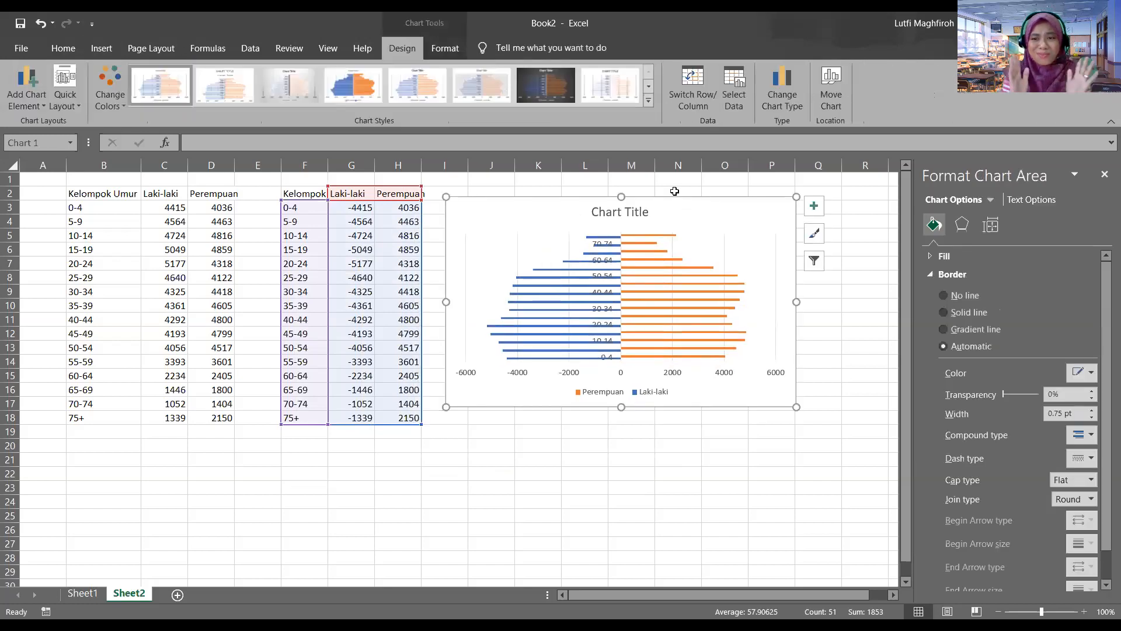
Title the bar chart Piramida Penduduk and move it over the lower rows of the duplicate table
click(610, 210)
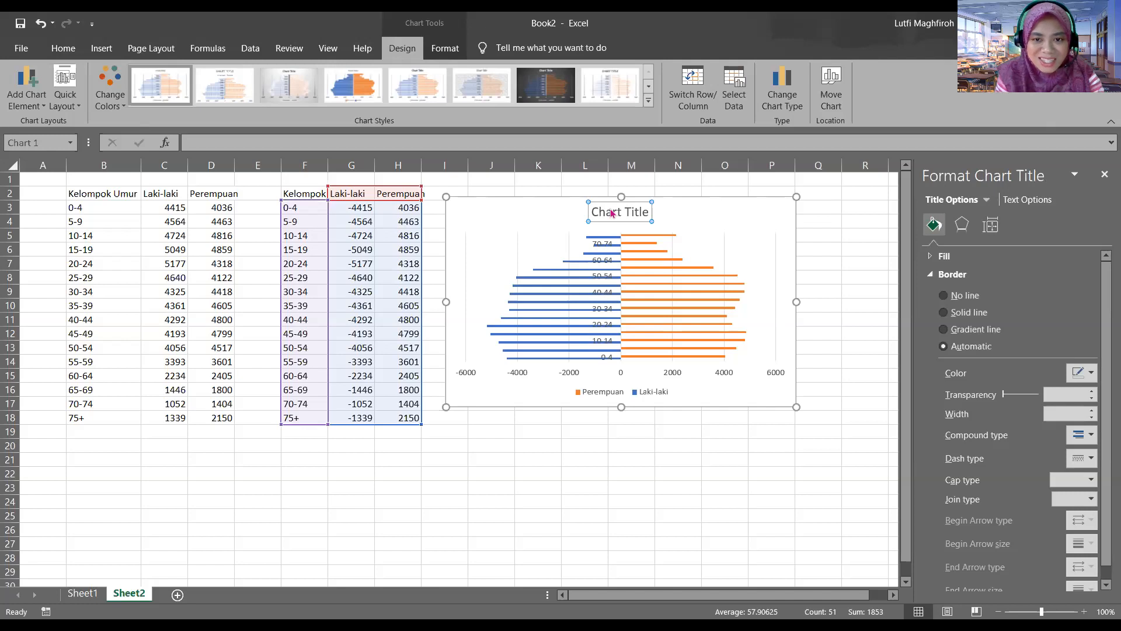
triple_click(610, 209)
text(Piramida)
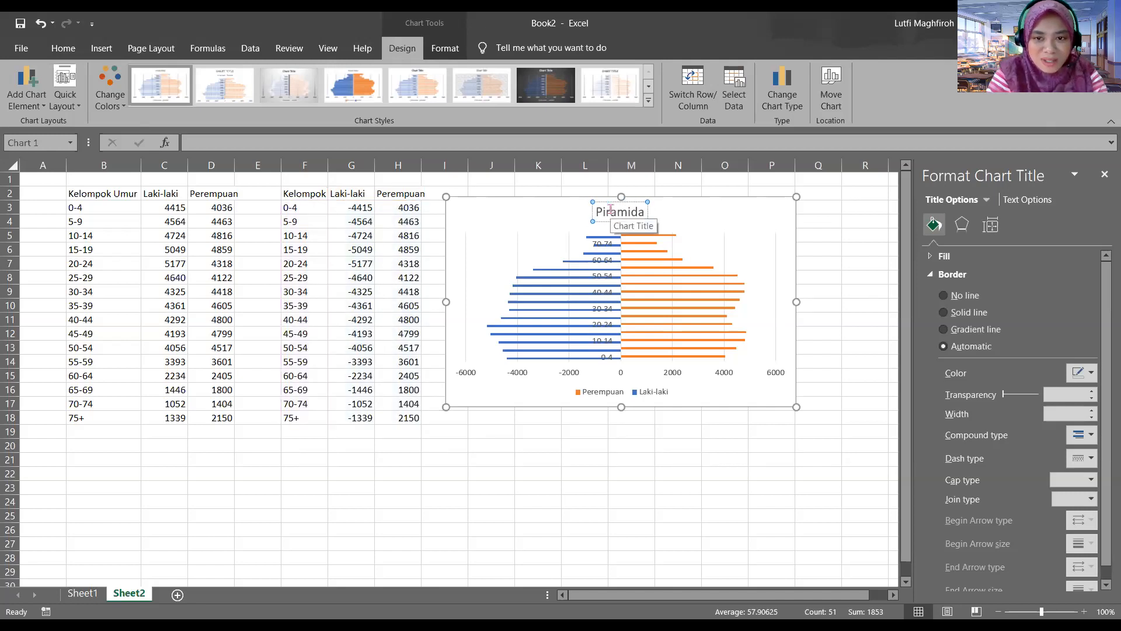
text( Penduduk)
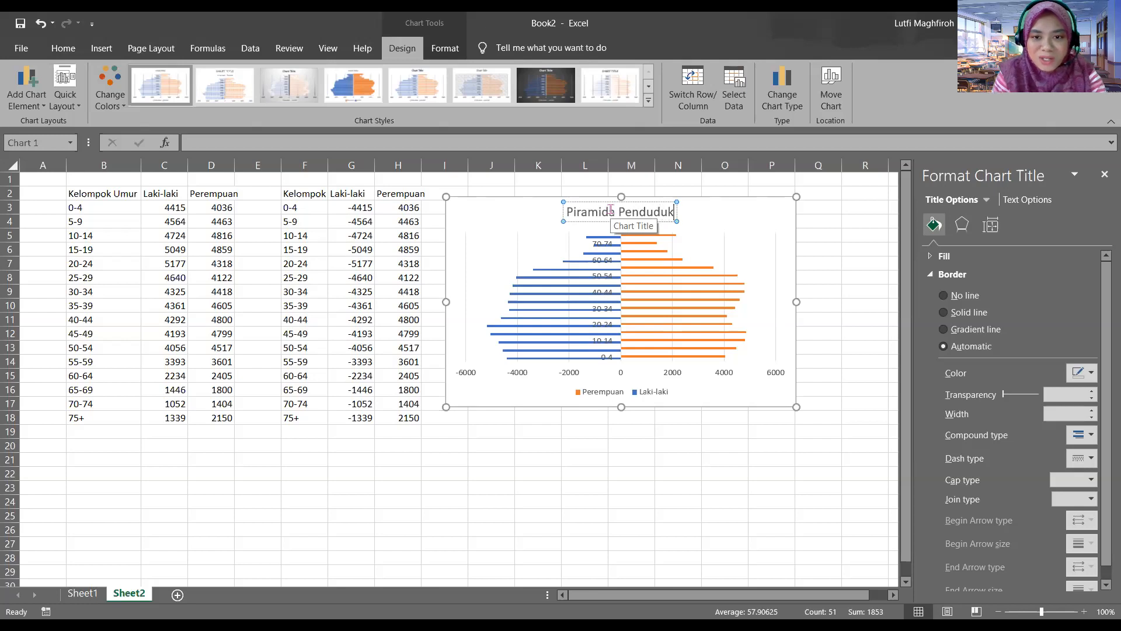
click(507, 205)
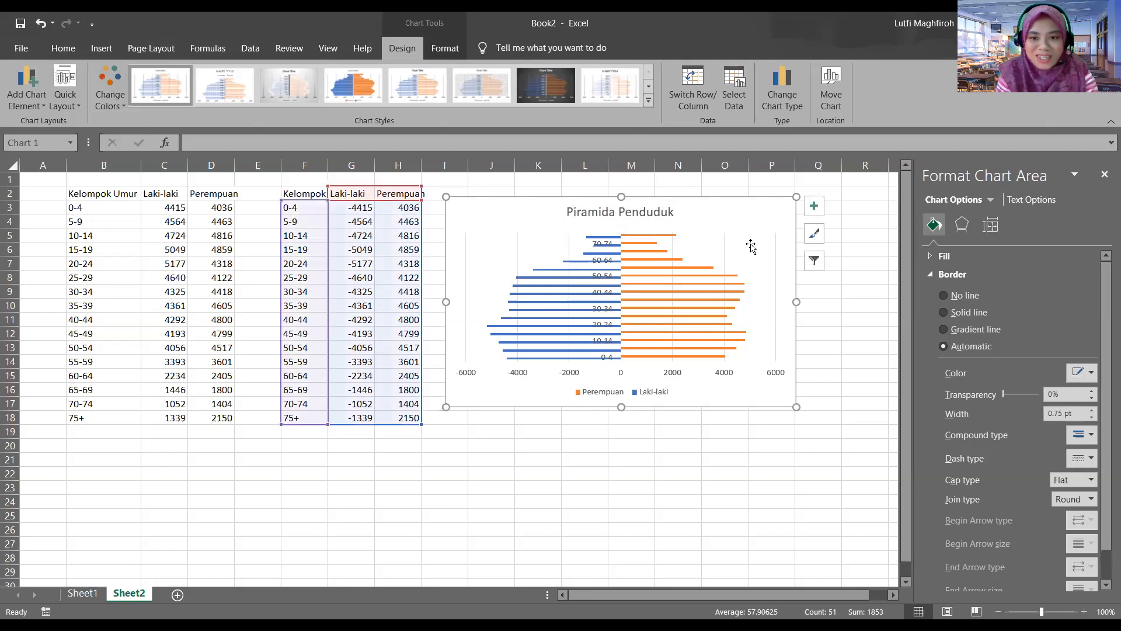
drag(744, 207, 564, 252)
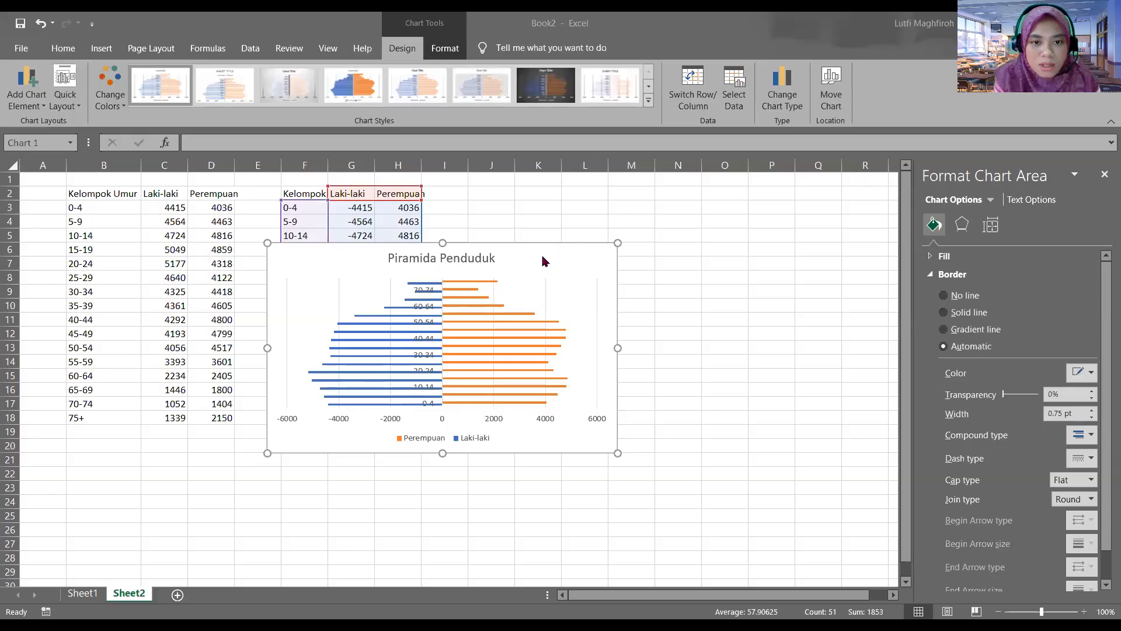
click(532, 263)
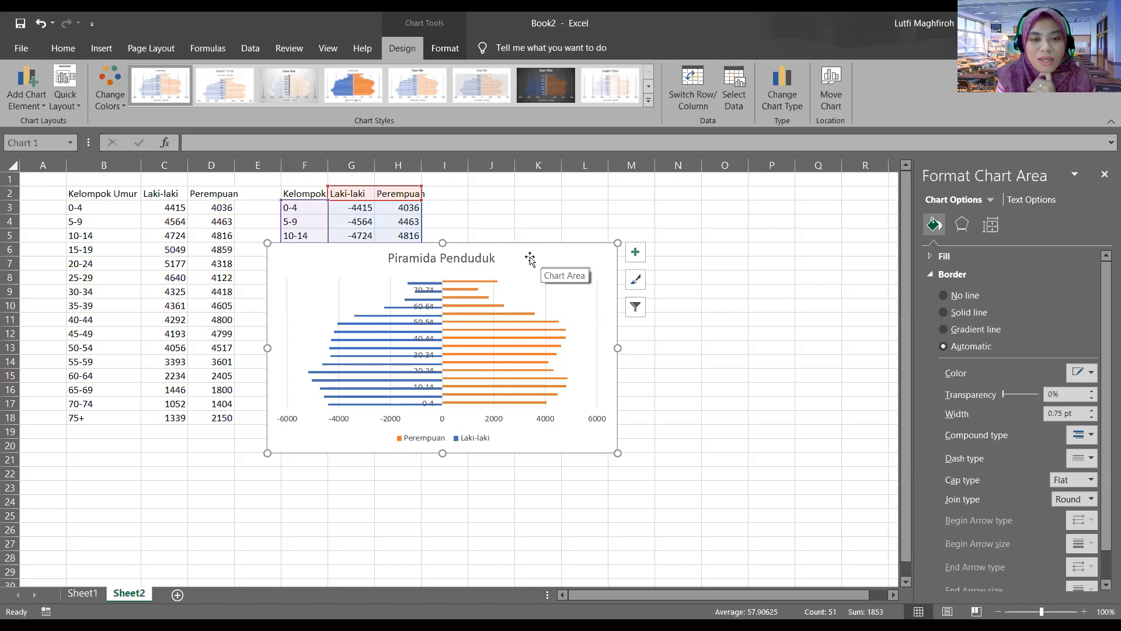
Set the Perempuan series' overlap to 100% and gap width to 0% in the pyramid chart
click(462, 291)
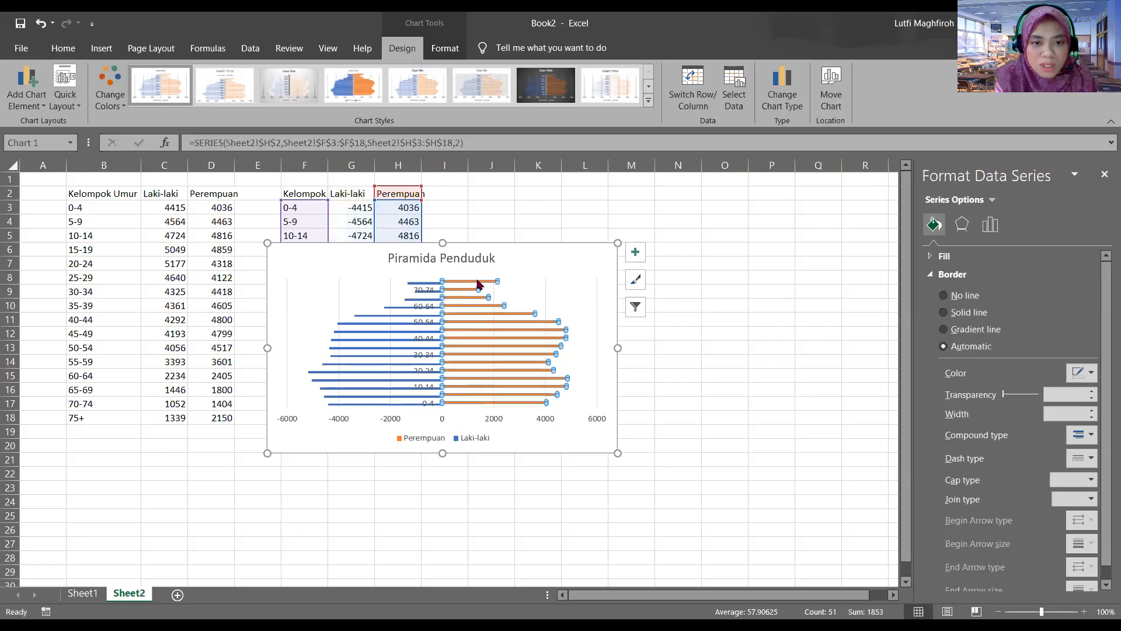
click(490, 264)
click(473, 288)
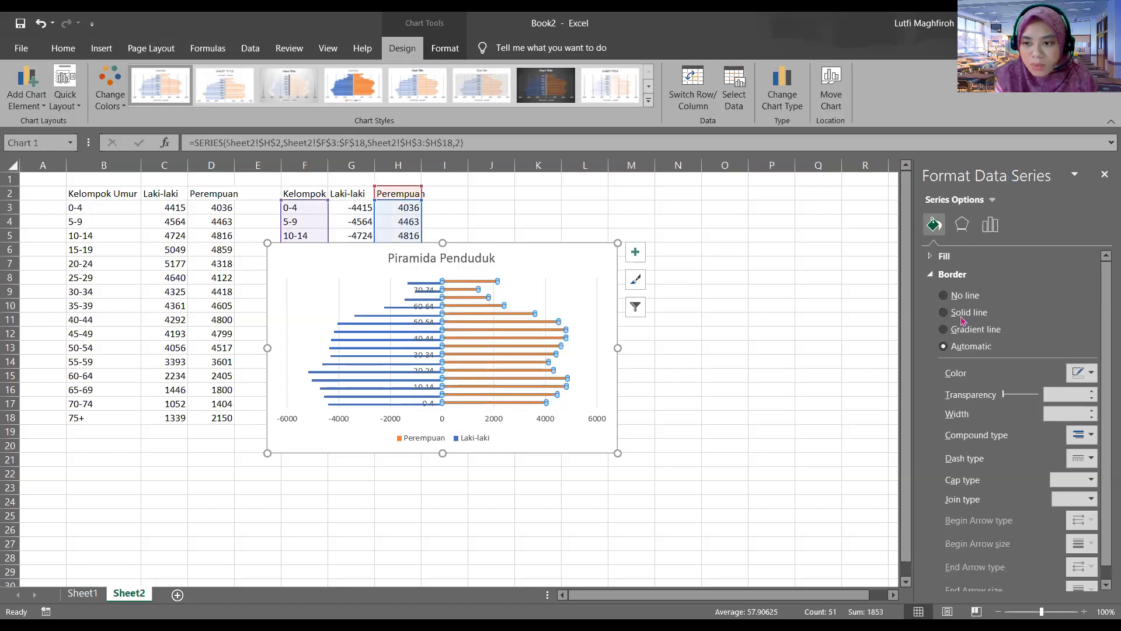
click(990, 224)
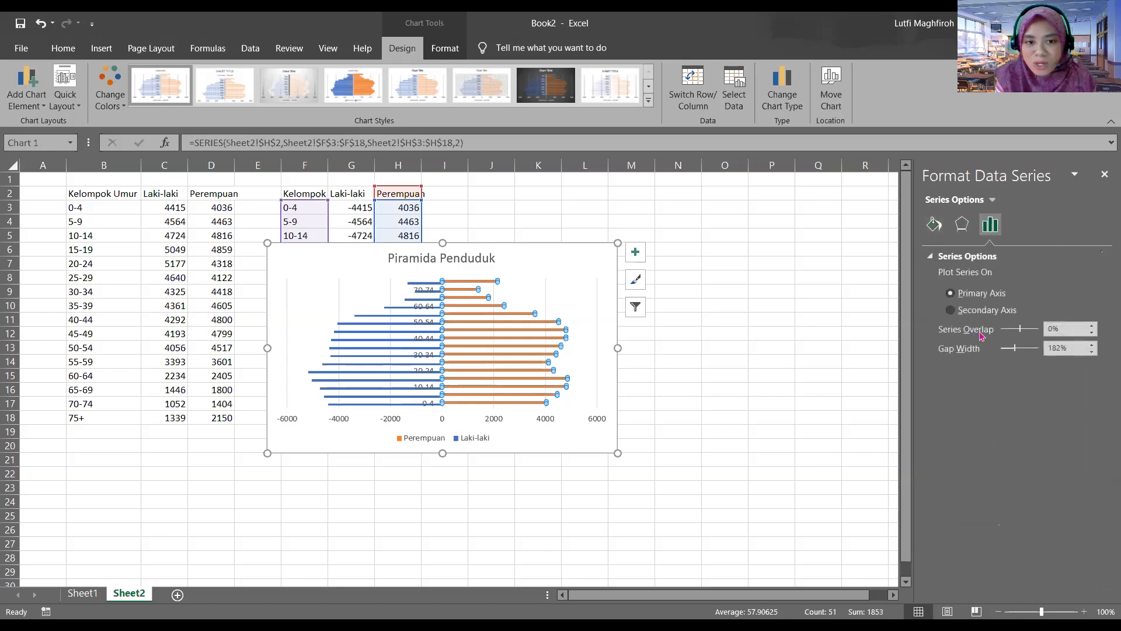
drag(1023, 331, 1045, 335)
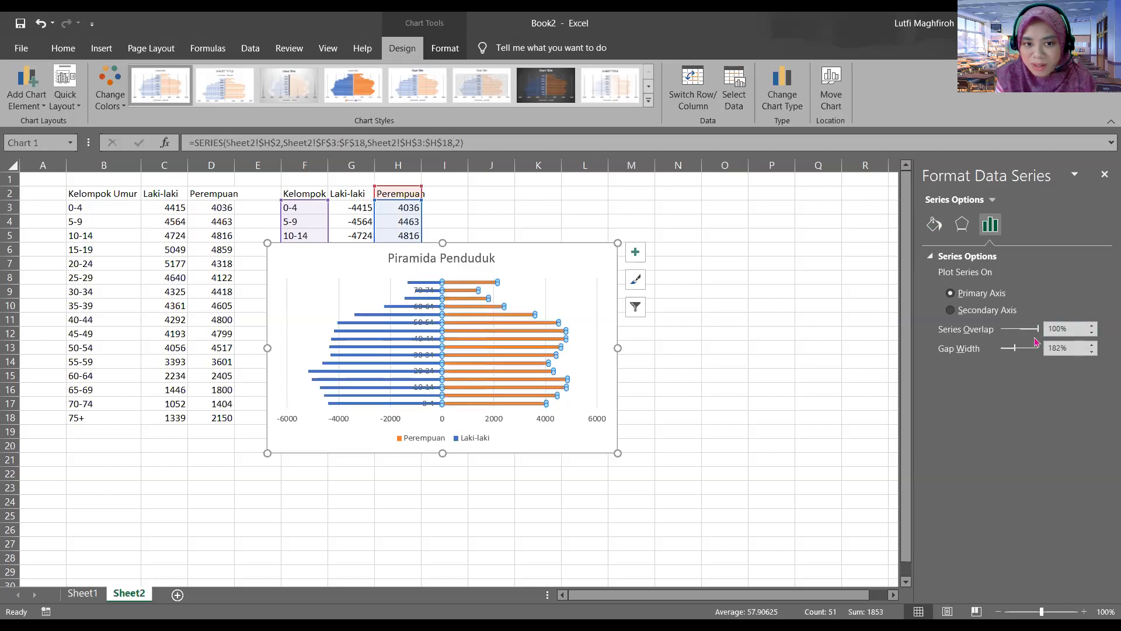
drag(1014, 353, 998, 355)
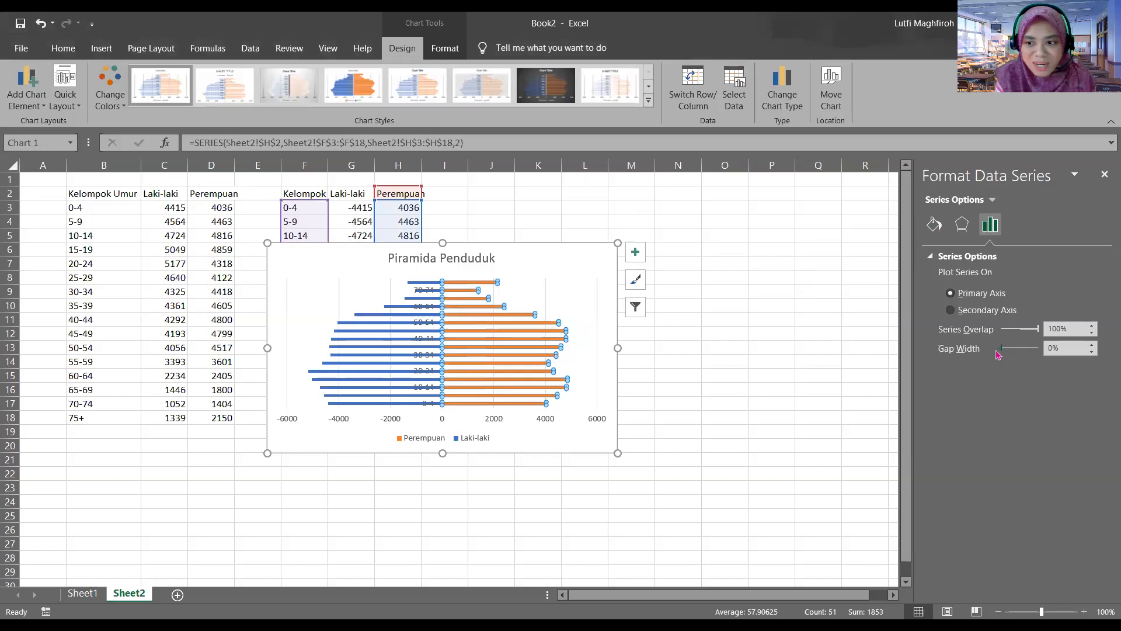
click(571, 507)
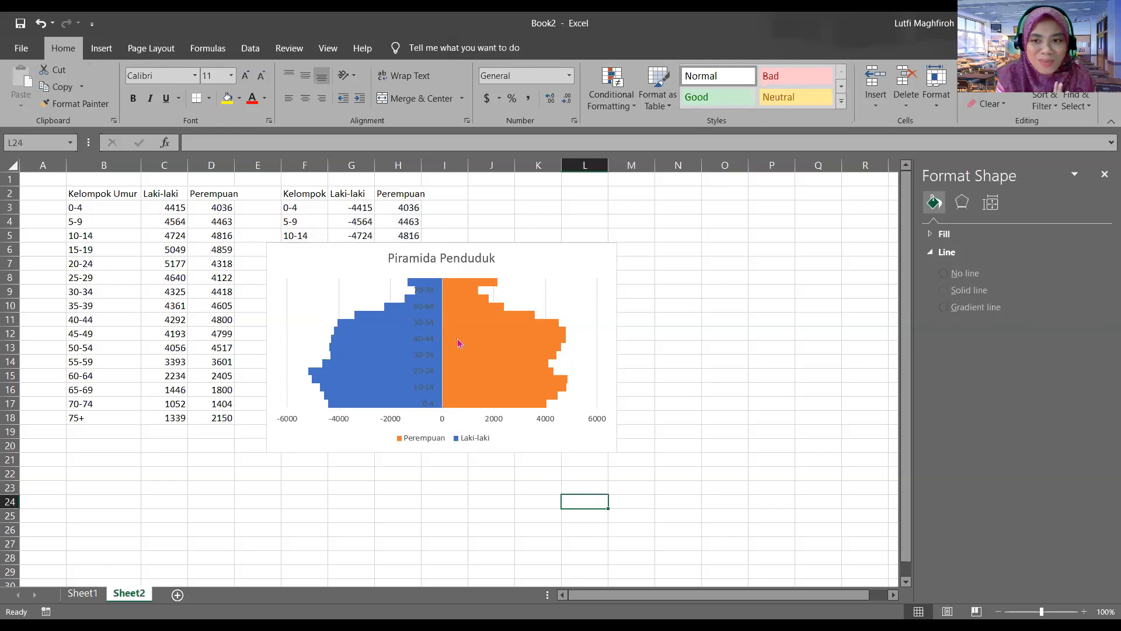
Give the bars of both the Perempuan and Laki-laki series a white border in the pyramid chart
click(458, 341)
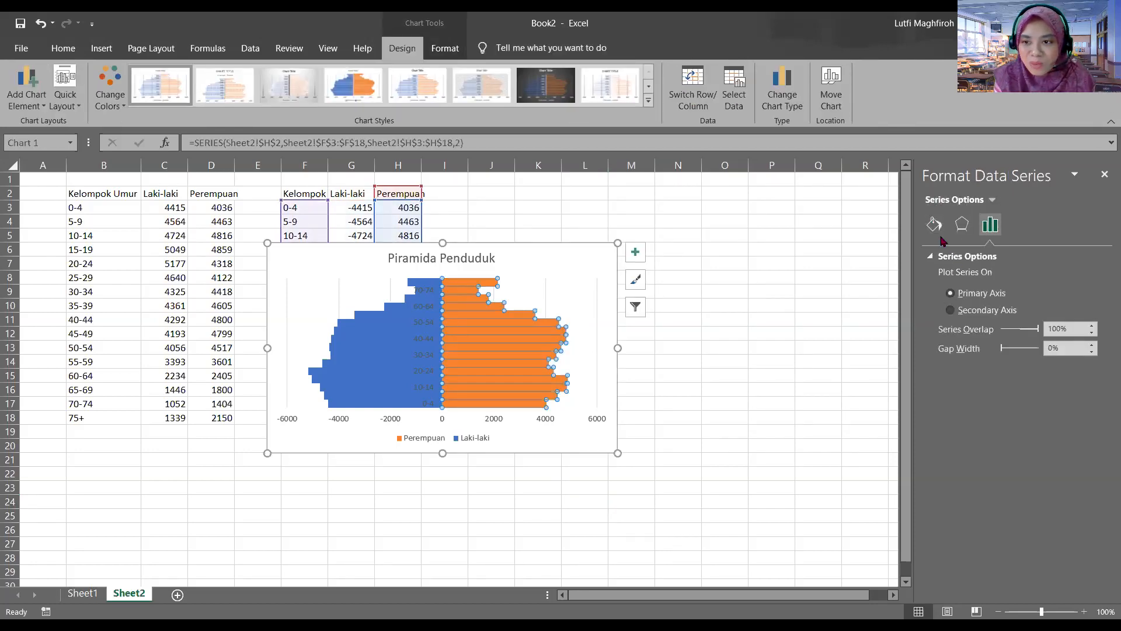
click(934, 226)
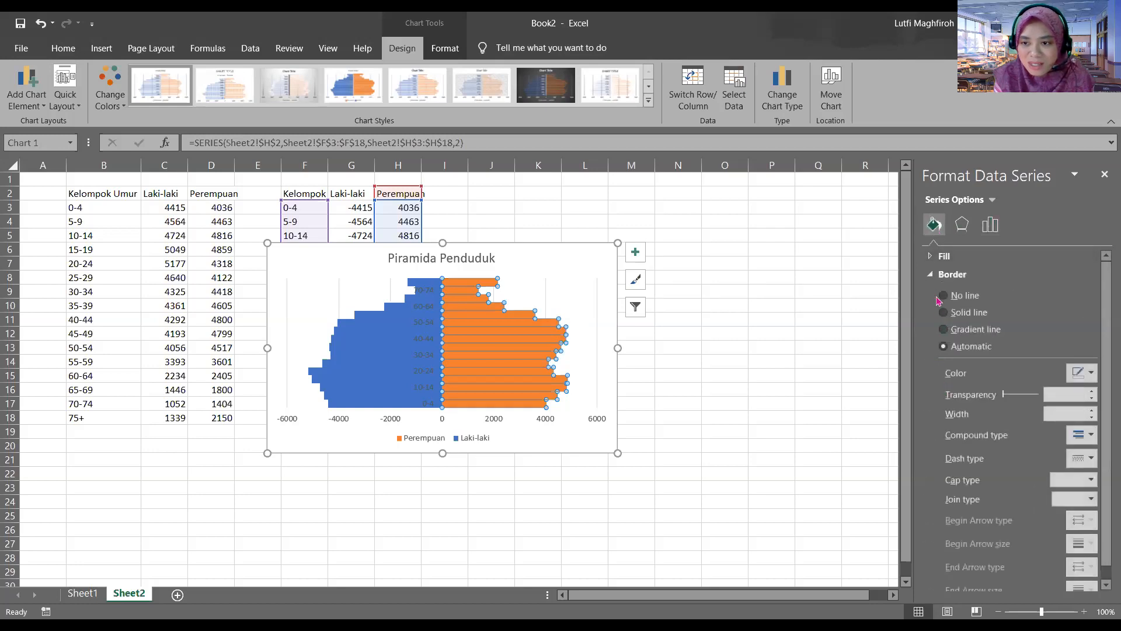
click(1091, 375)
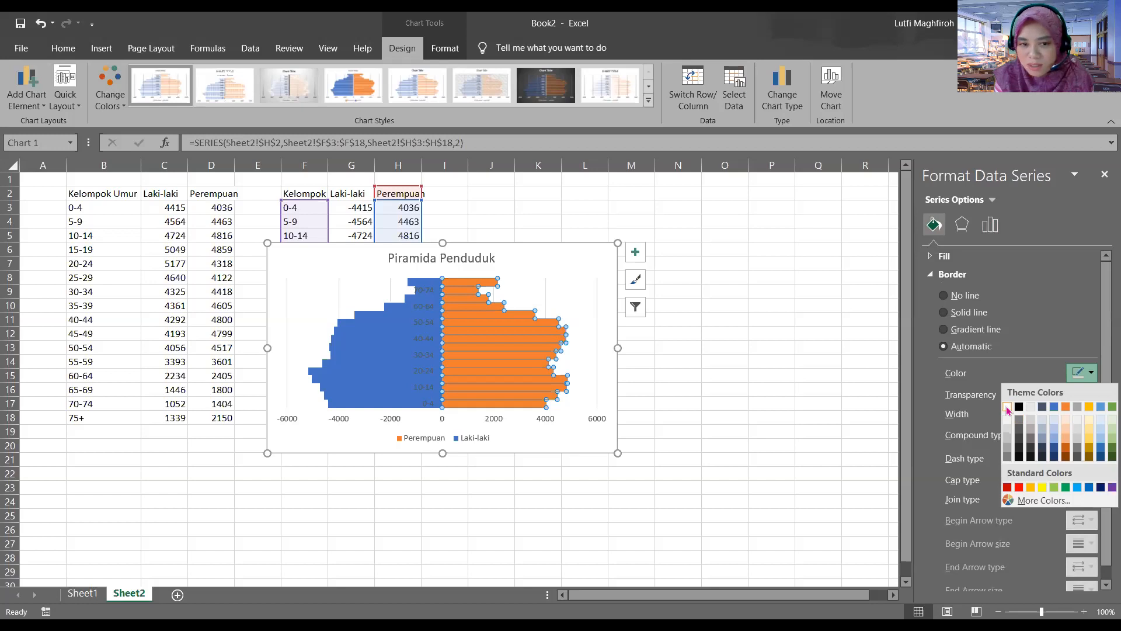
click(361, 327)
click(363, 328)
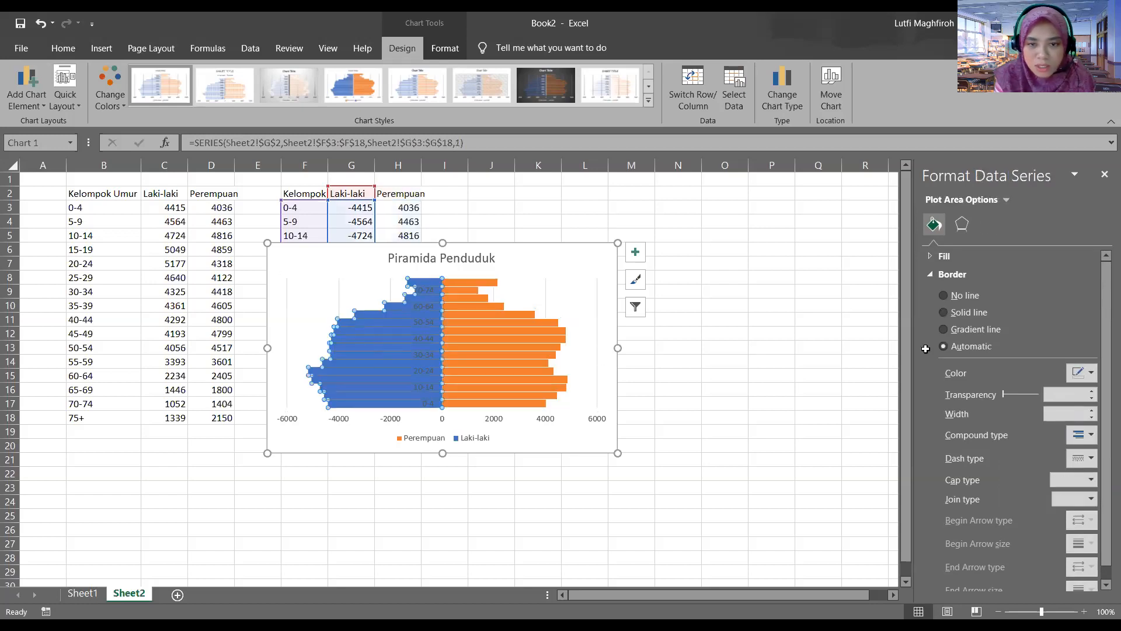
click(1092, 375)
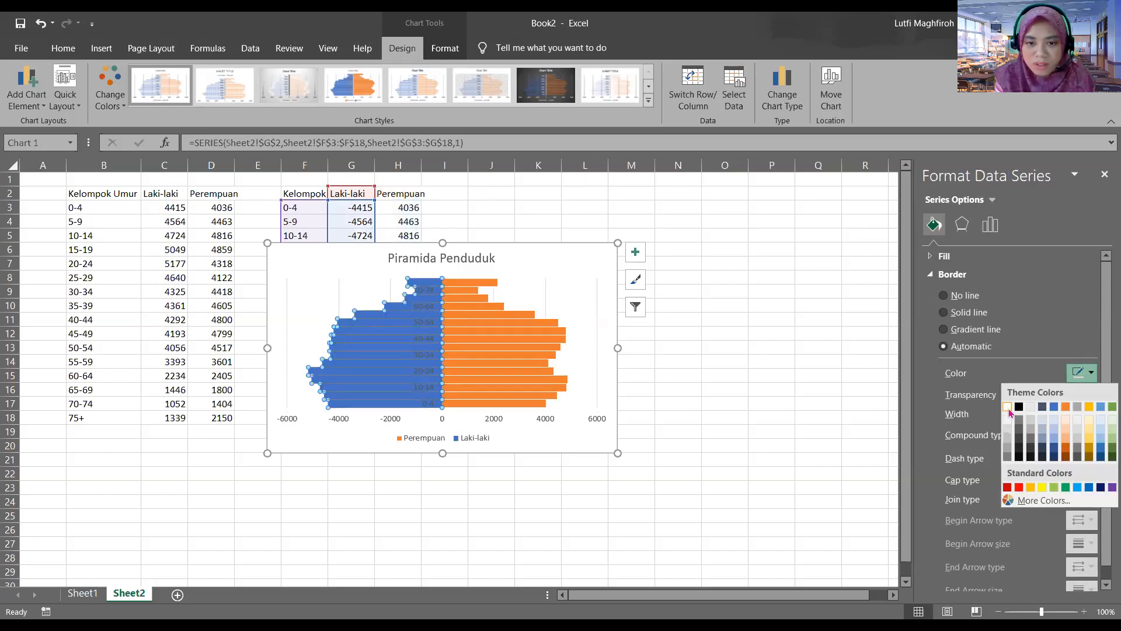
click(725, 431)
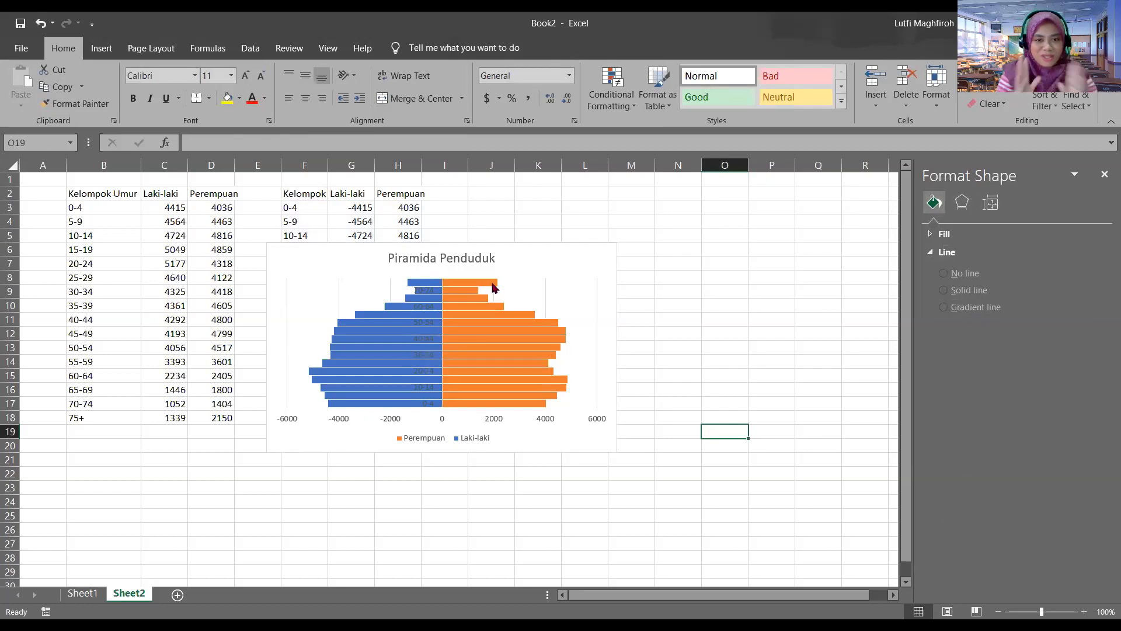
mouse_move(494, 288)
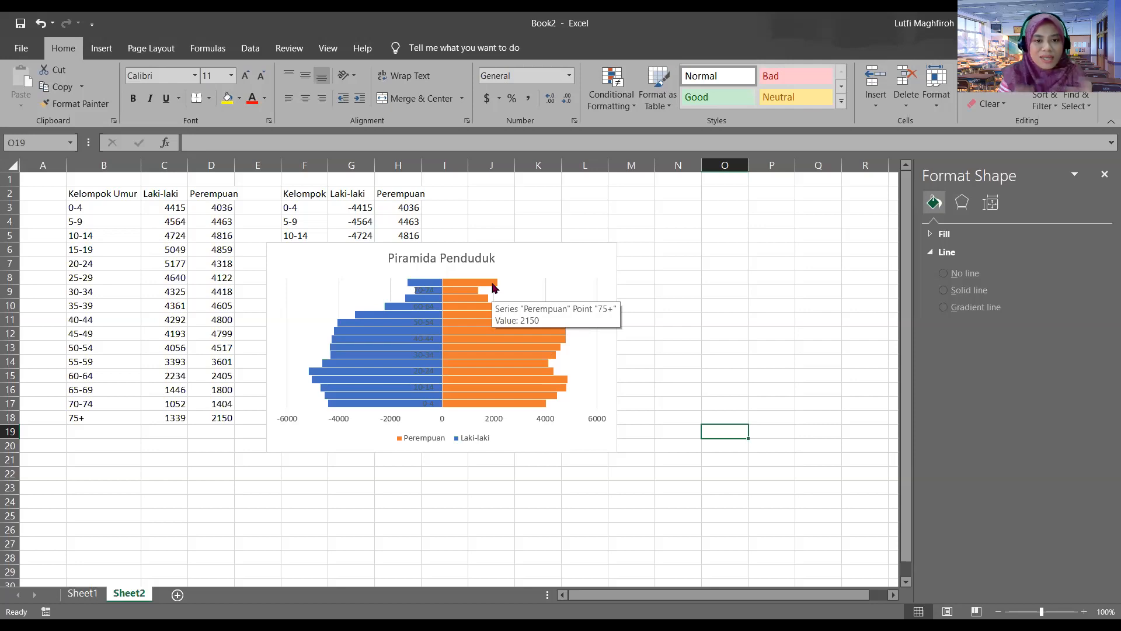
Set the label position of the age-group axis to Low, trying High as an alternative
click(430, 294)
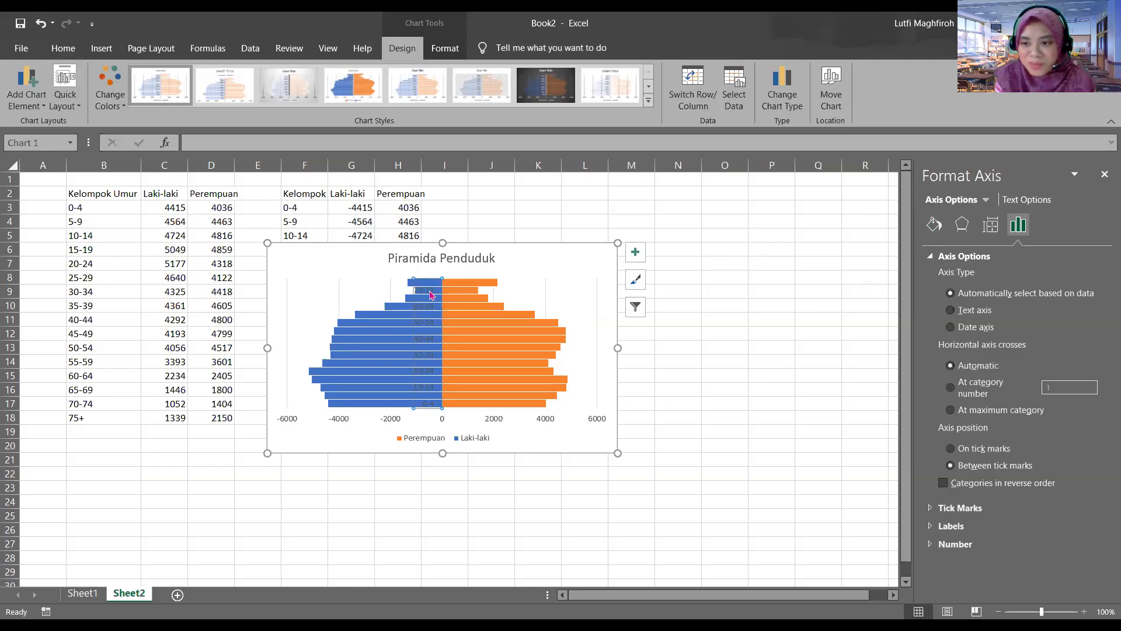
click(942, 526)
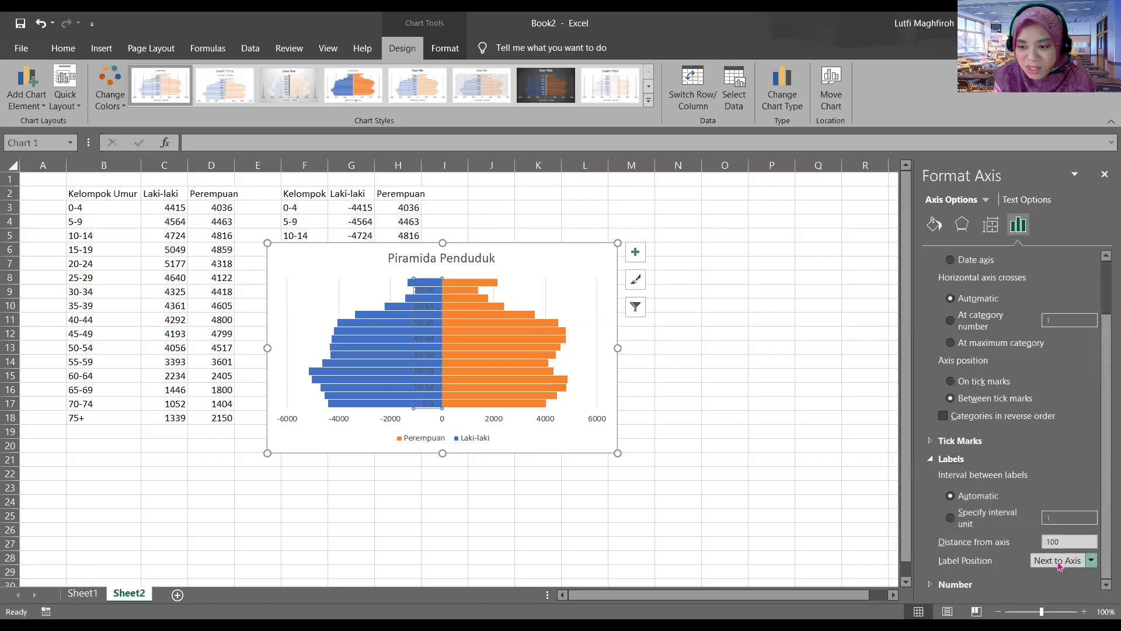
click(1059, 564)
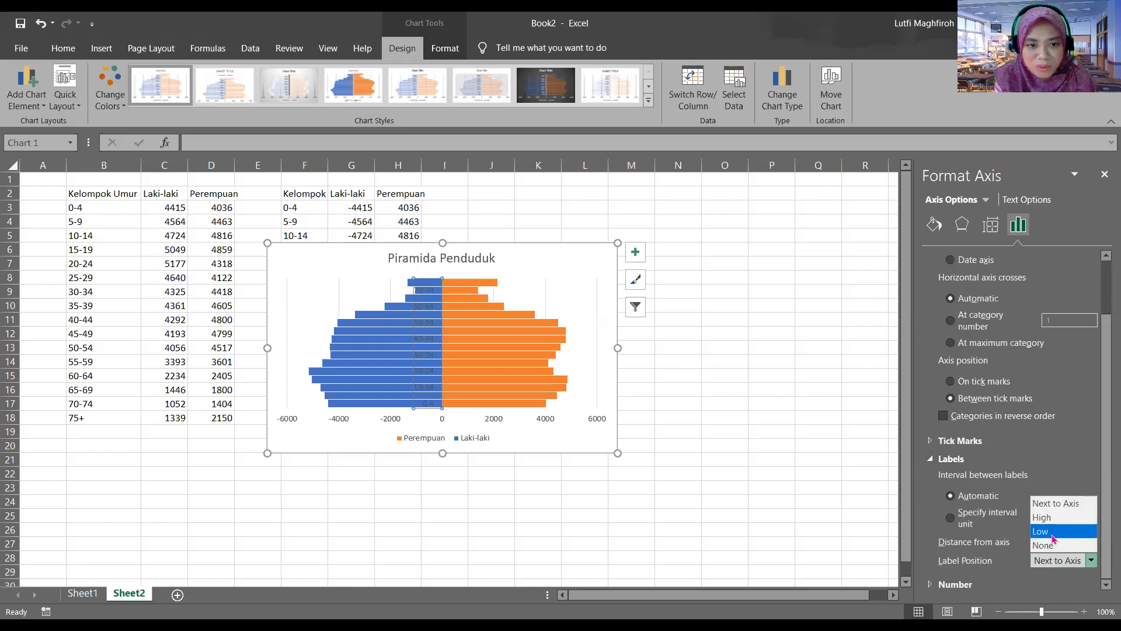
click(1054, 537)
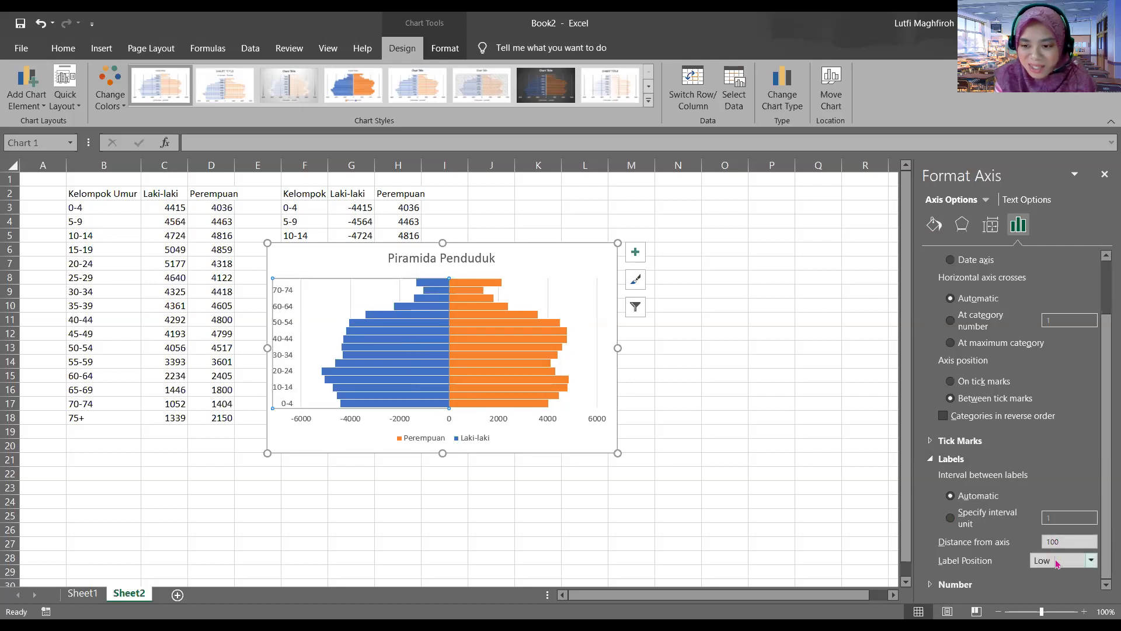
click(1057, 564)
click(1042, 515)
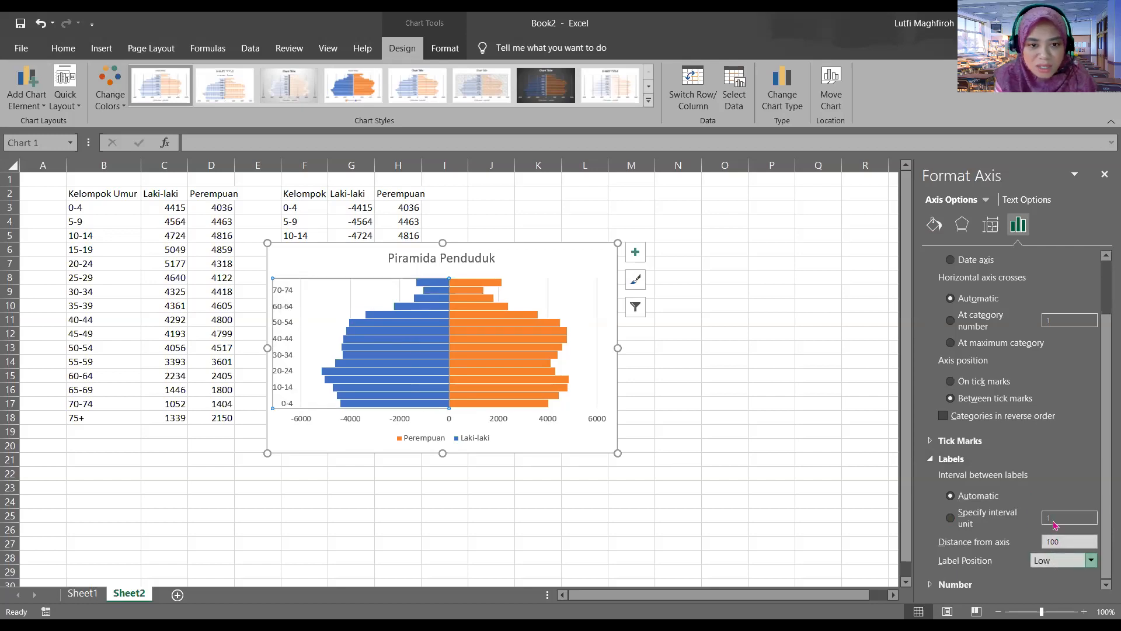
click(1076, 560)
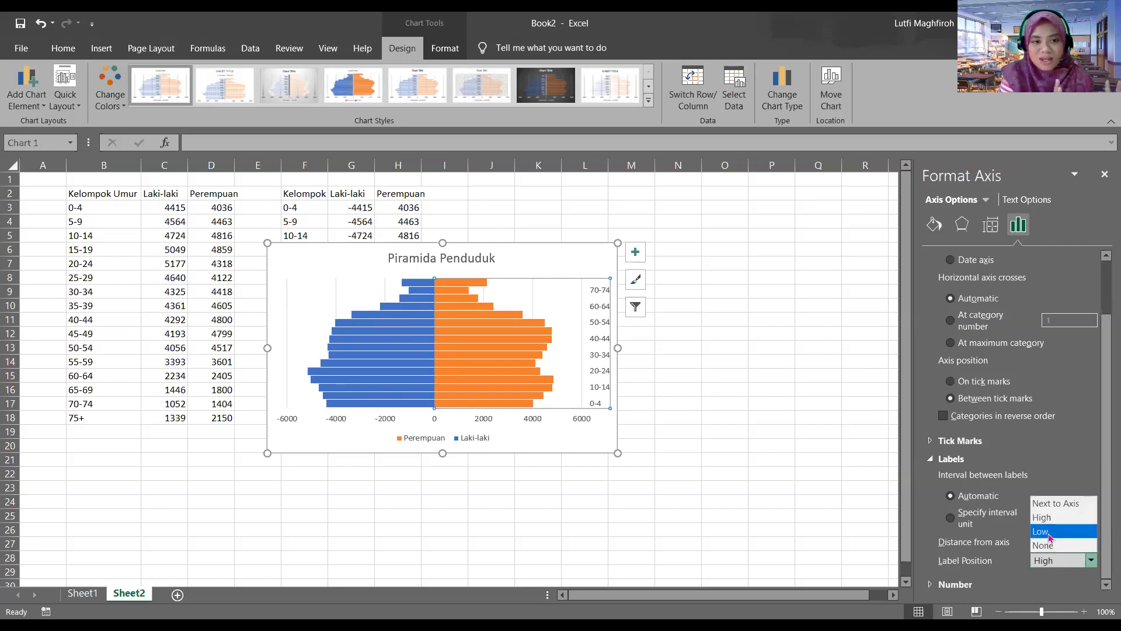
click(1050, 533)
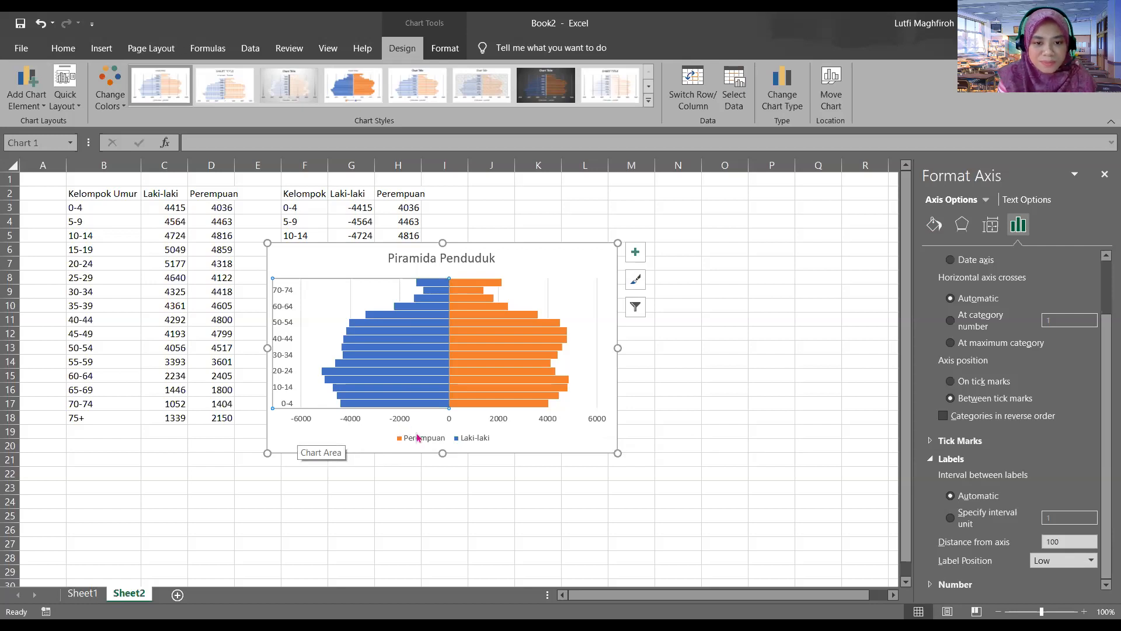
Apply the custom number format code 0.0;0.0 to the pyramid chart's horizontal value axis
click(455, 436)
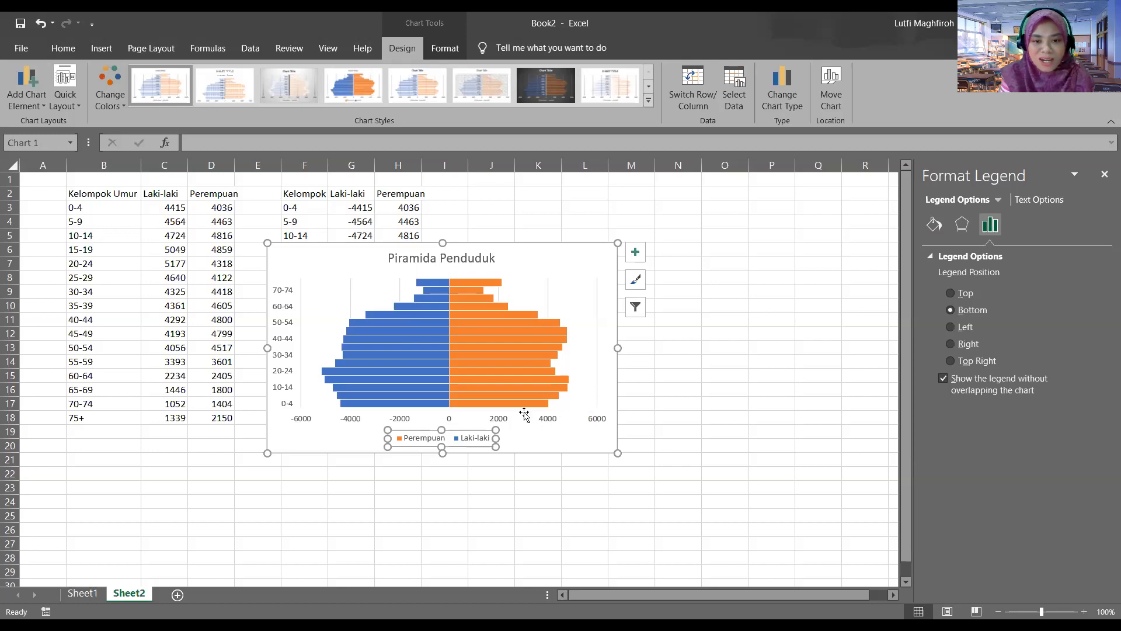
click(303, 423)
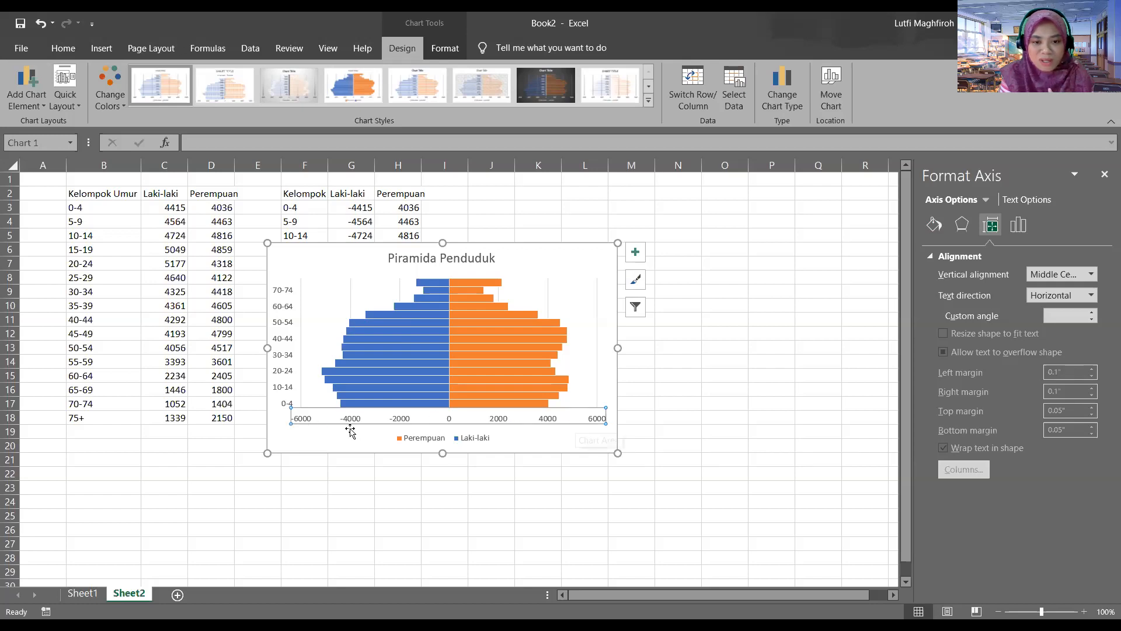
click(298, 427)
click(296, 422)
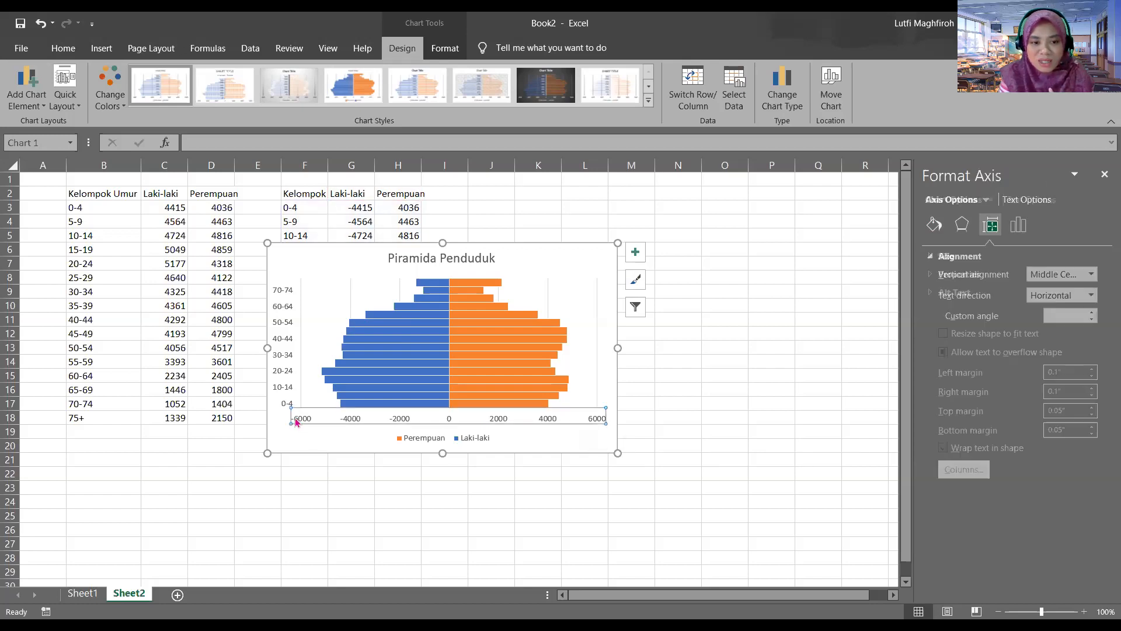
click(1022, 204)
click(991, 223)
click(963, 228)
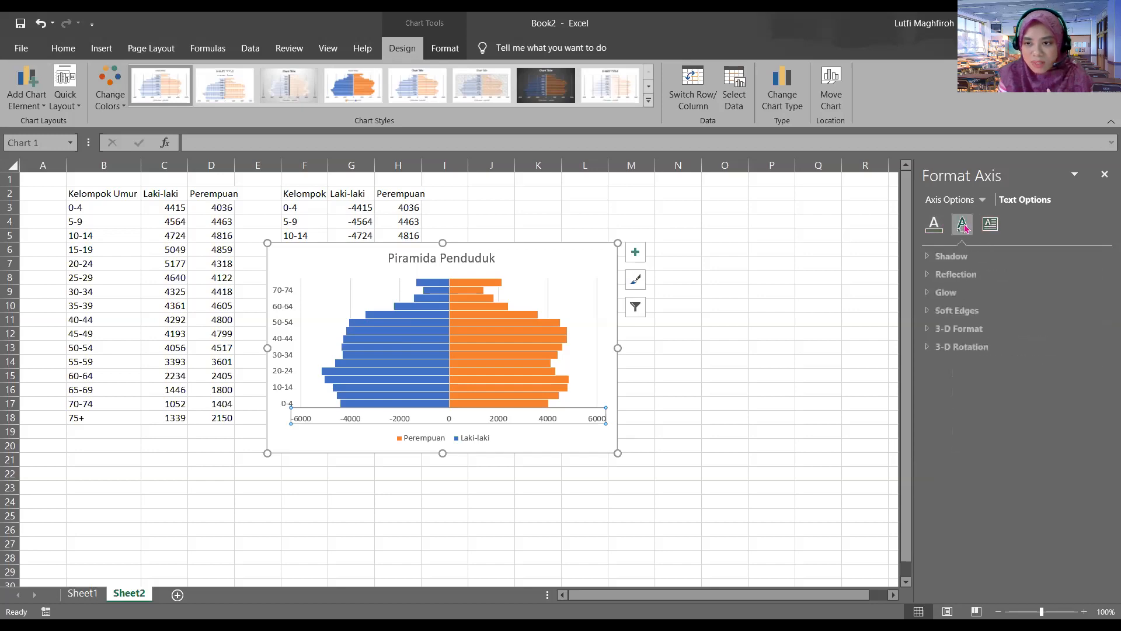
click(935, 225)
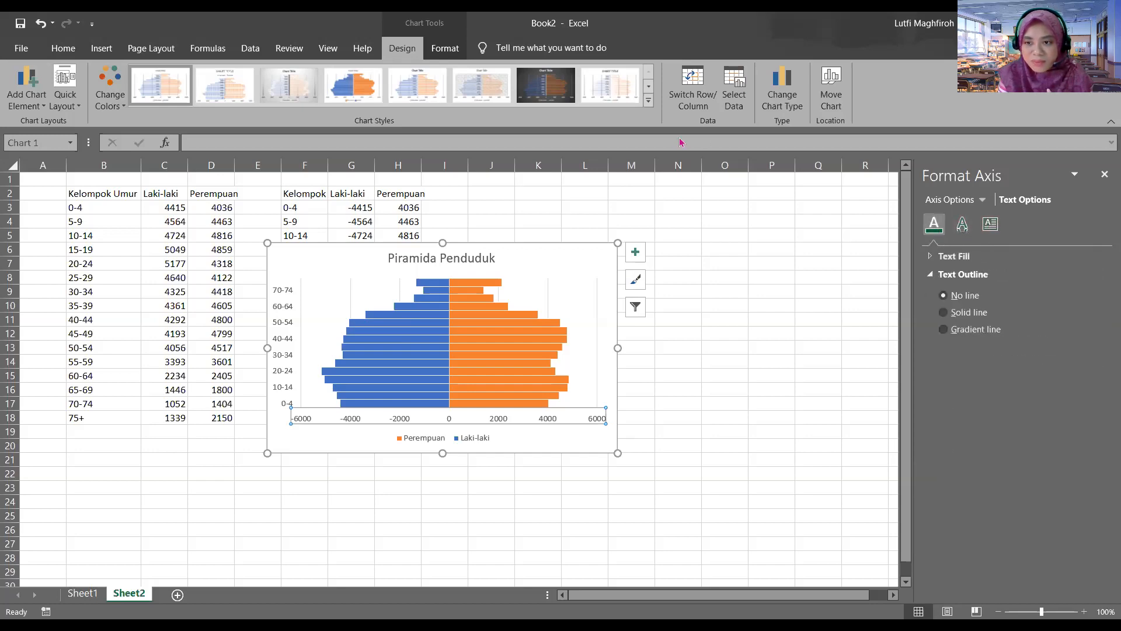
click(931, 257)
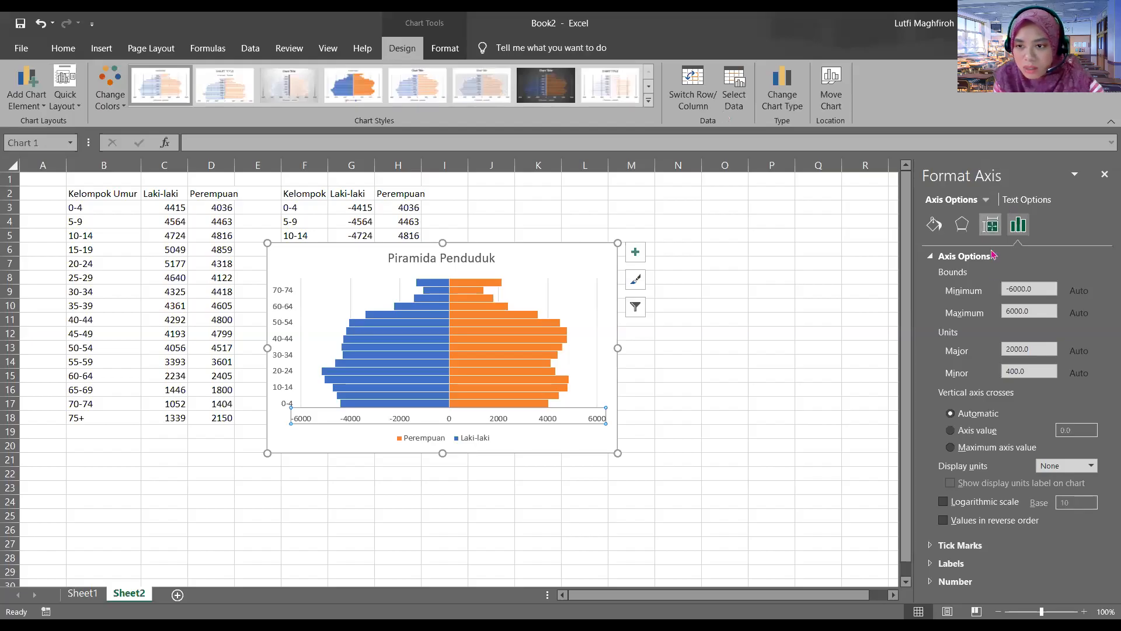
click(932, 259)
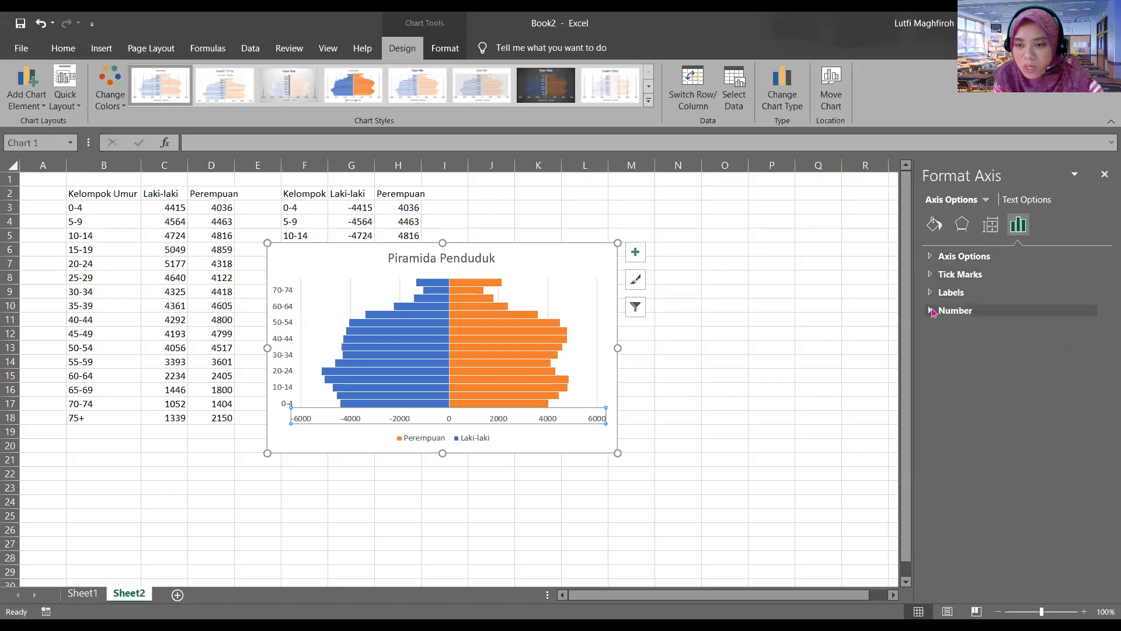
click(931, 313)
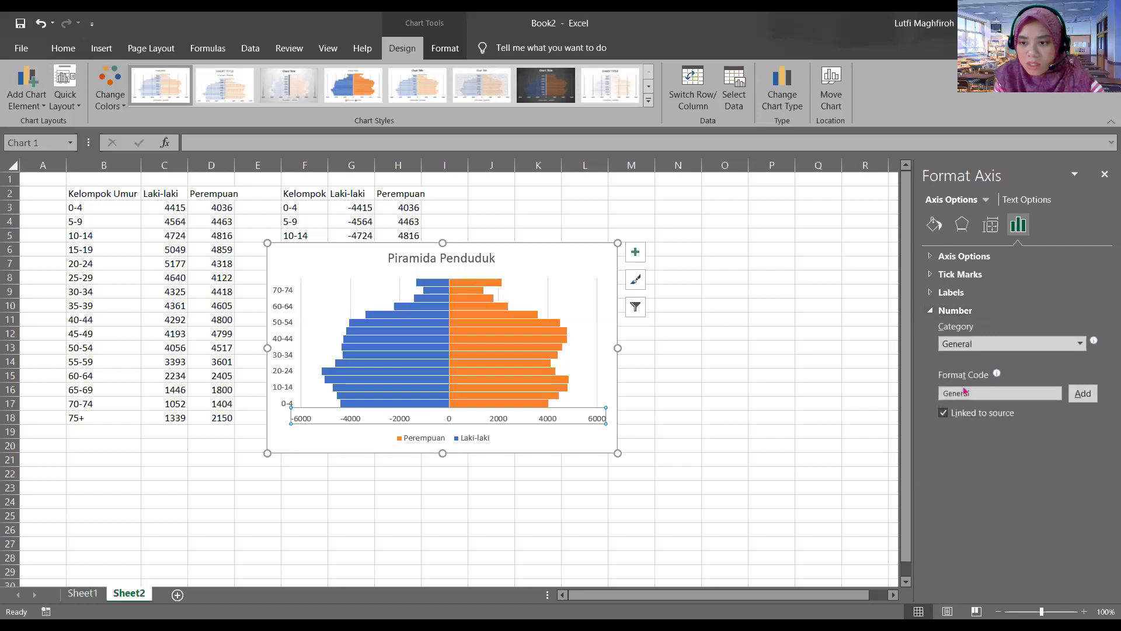
drag(1044, 389, 918, 389)
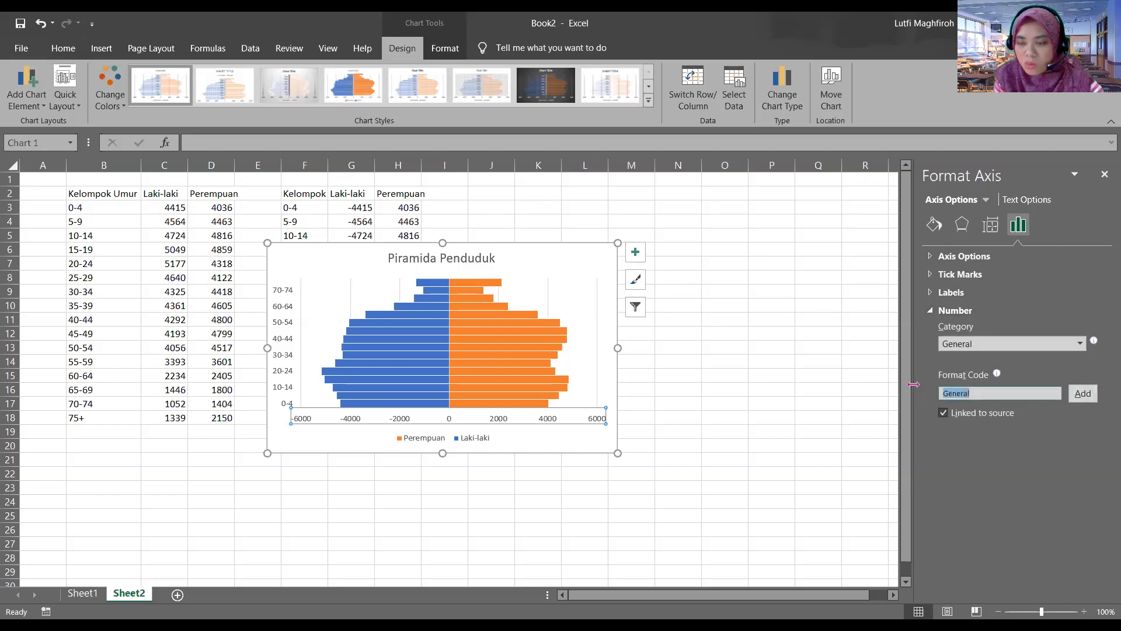
key(BackSpace)
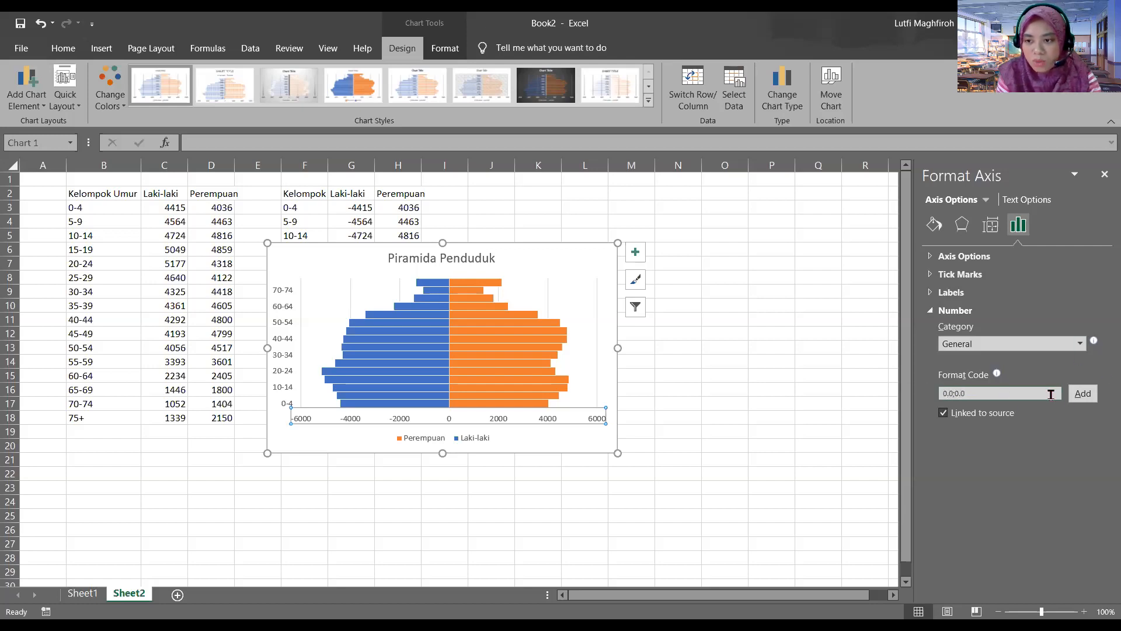
click(1082, 394)
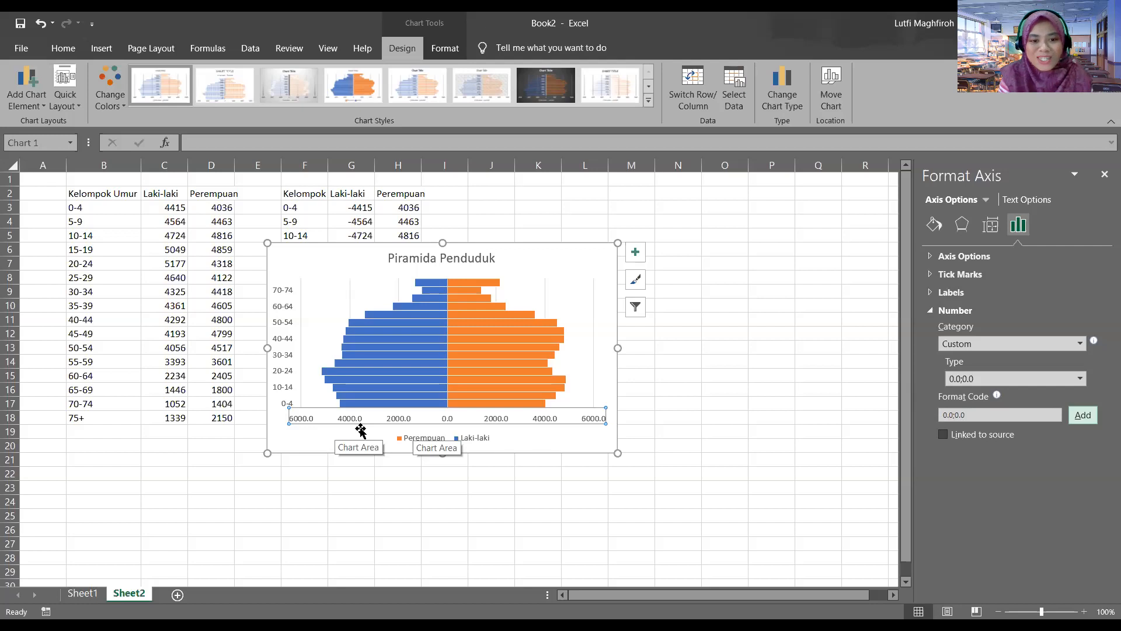
click(533, 448)
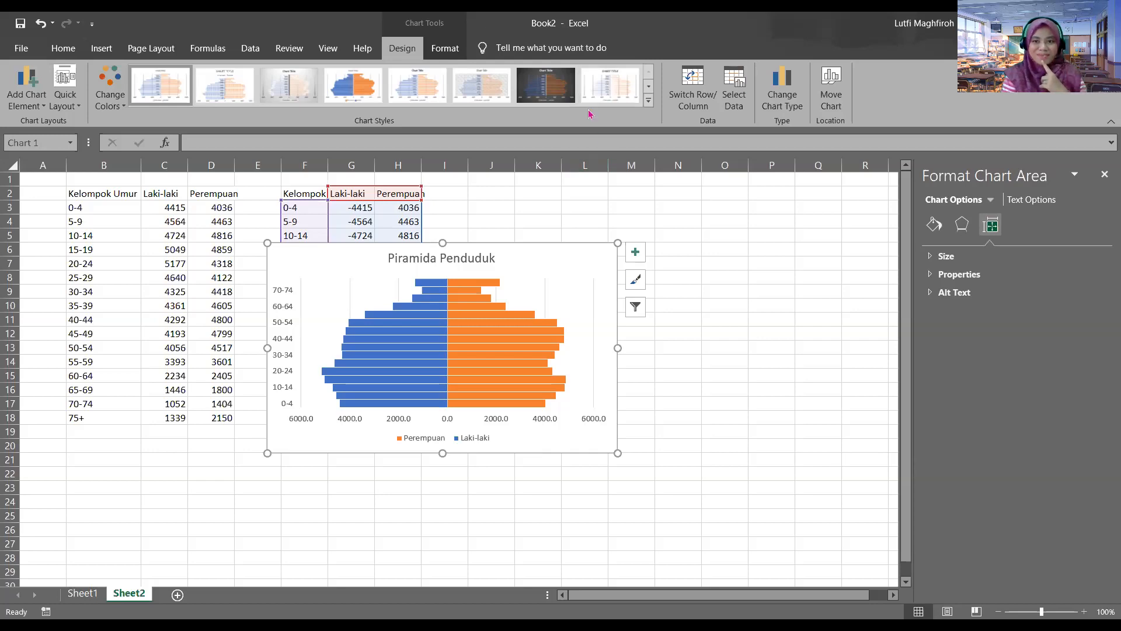
Position the pyramid chart's legend at Top Right and allow it to overlap the chart
click(476, 438)
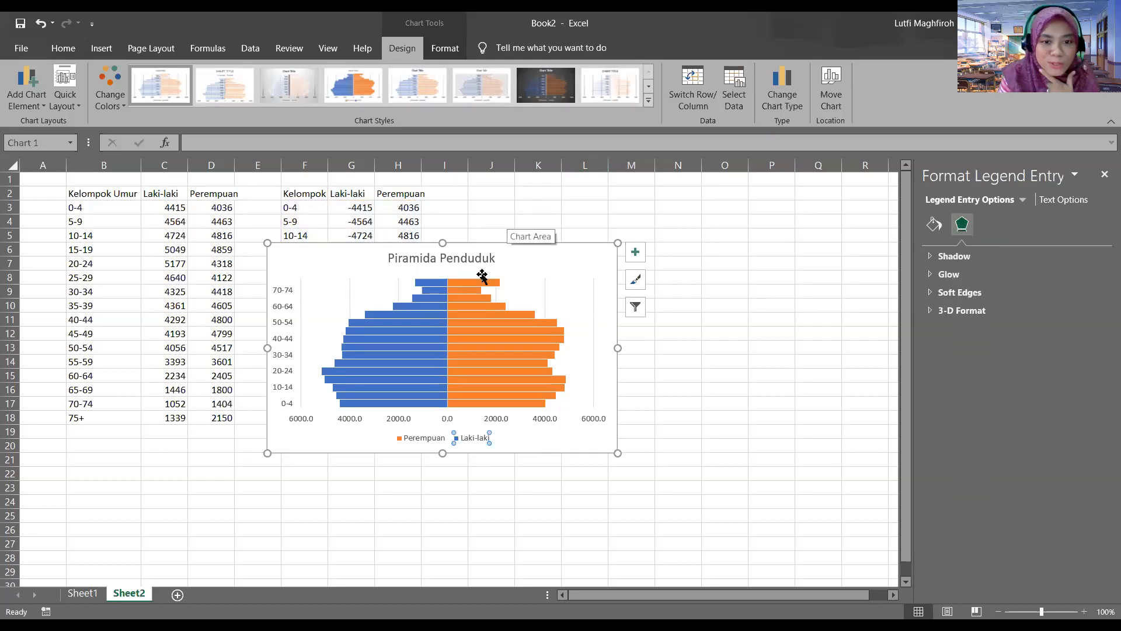
click(435, 442)
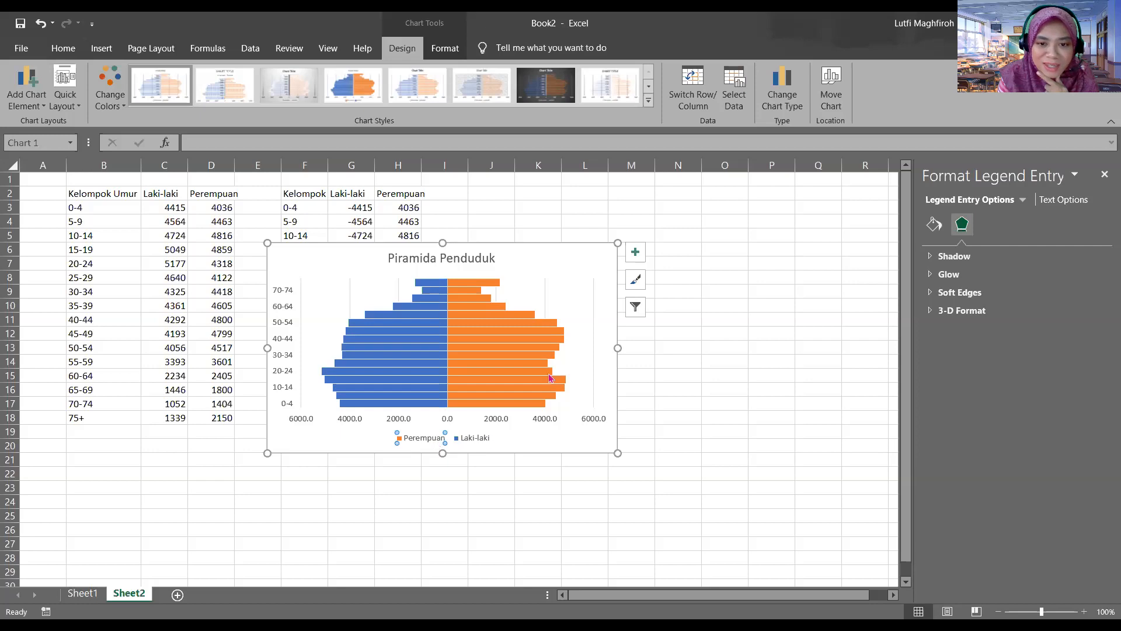
click(934, 224)
click(636, 257)
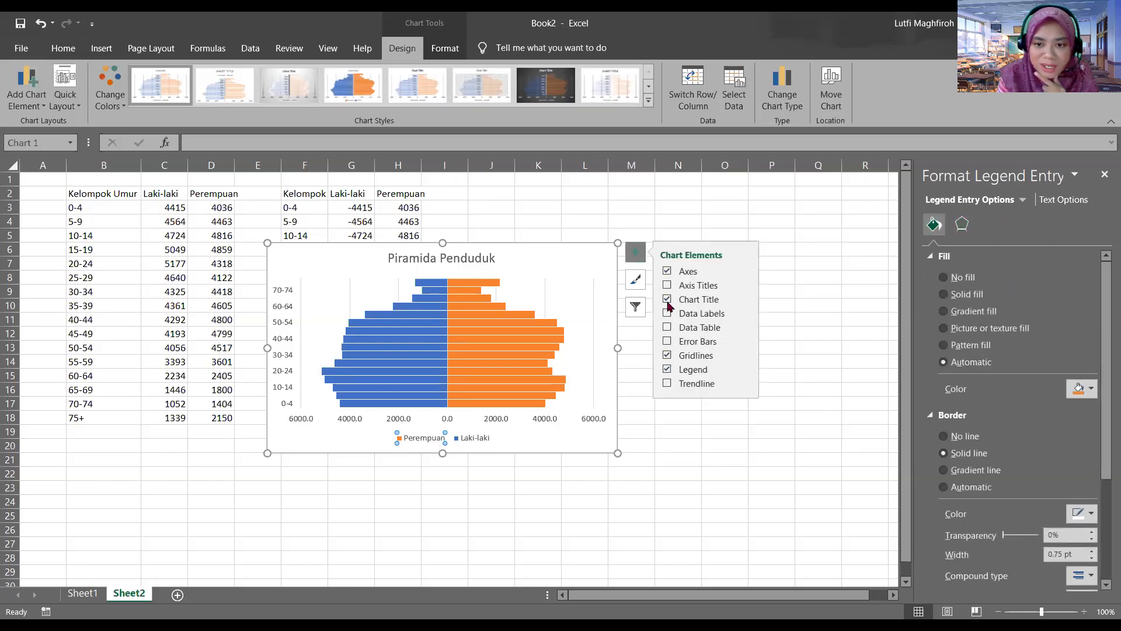
click(748, 370)
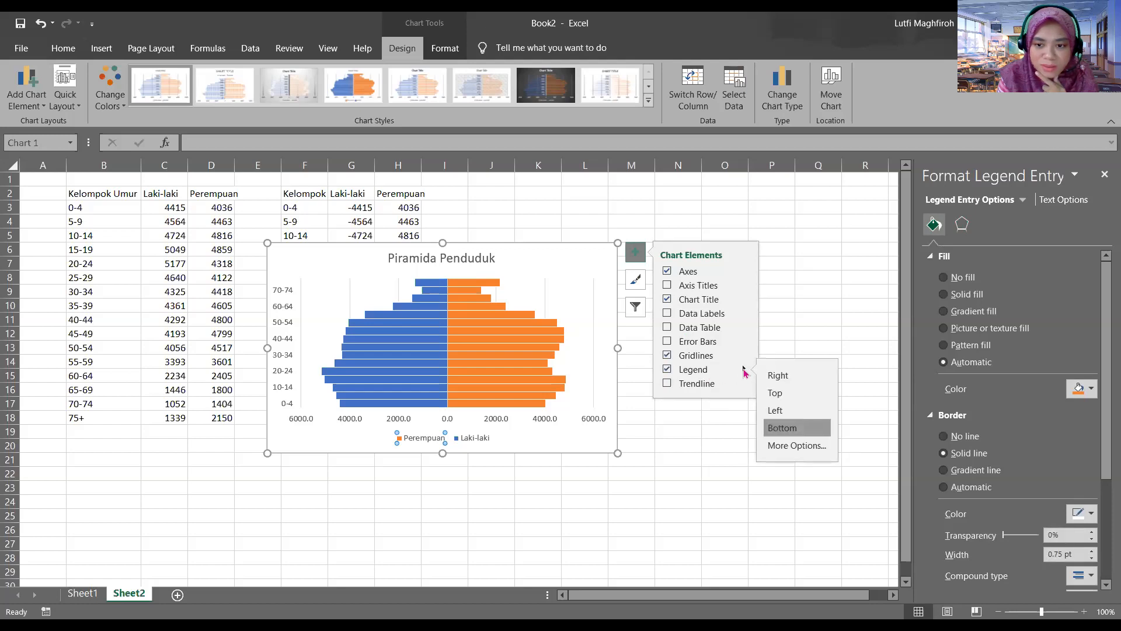
click(789, 442)
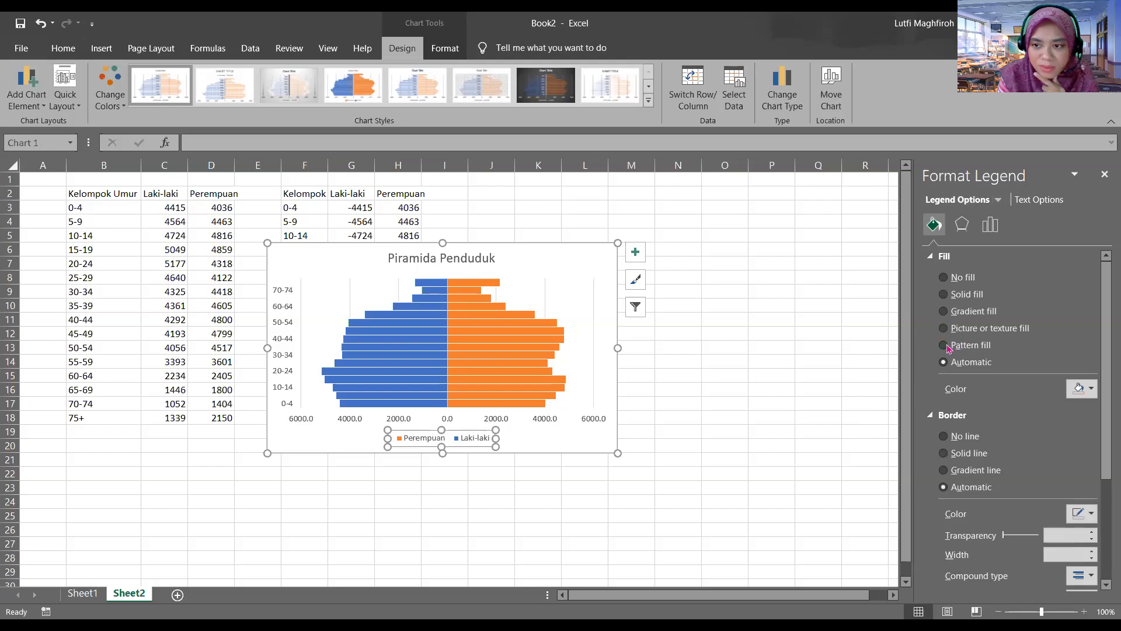
click(941, 257)
click(989, 225)
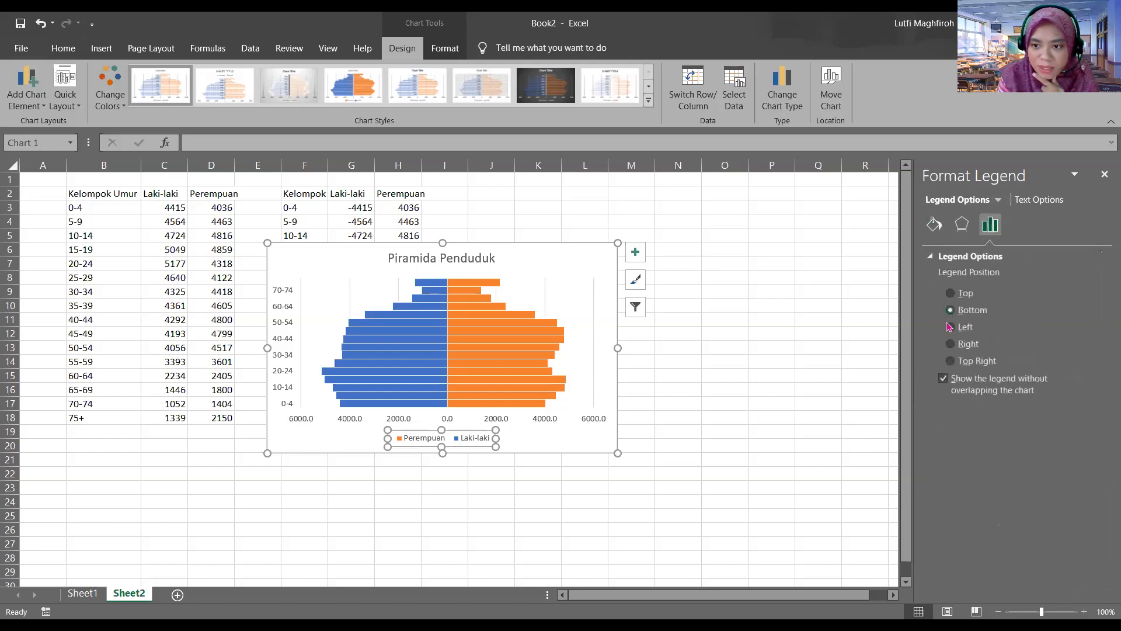
click(951, 361)
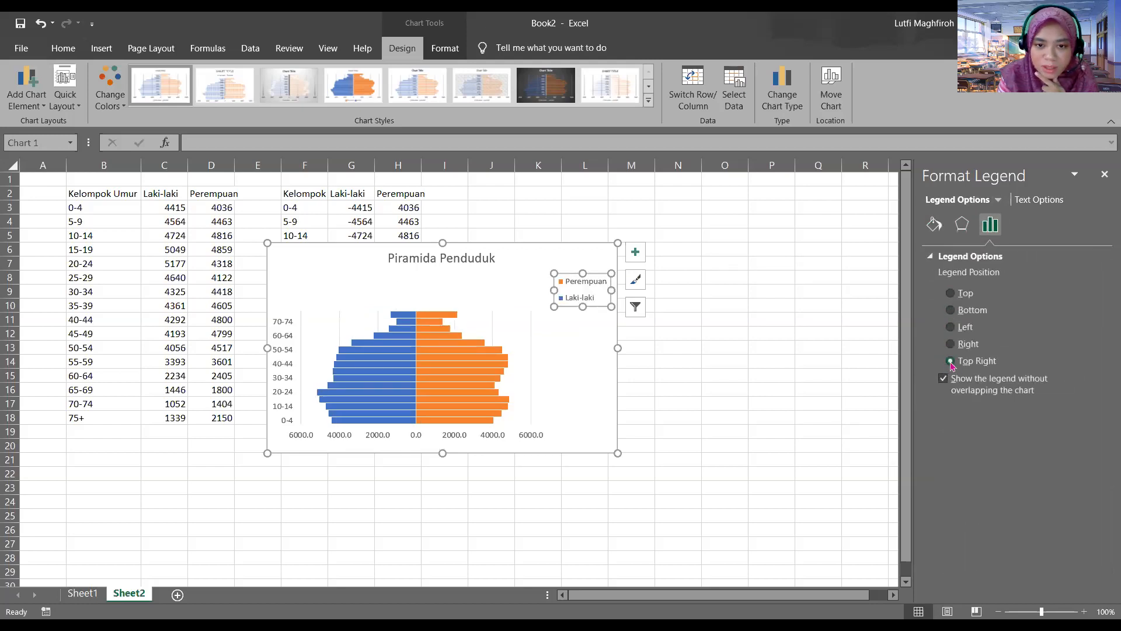
click(943, 379)
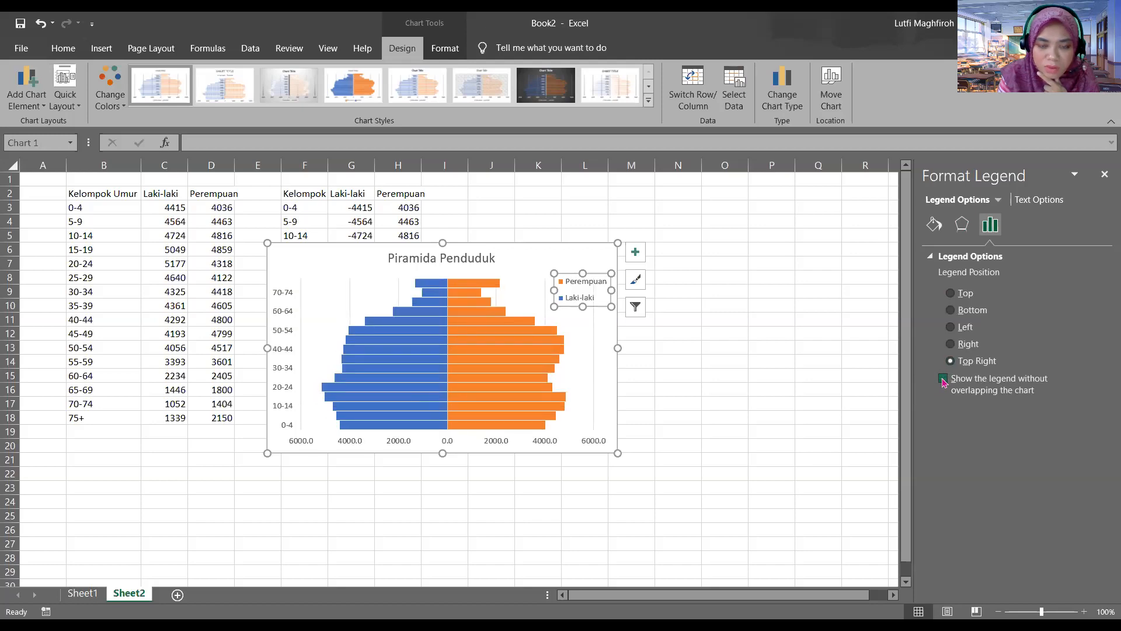
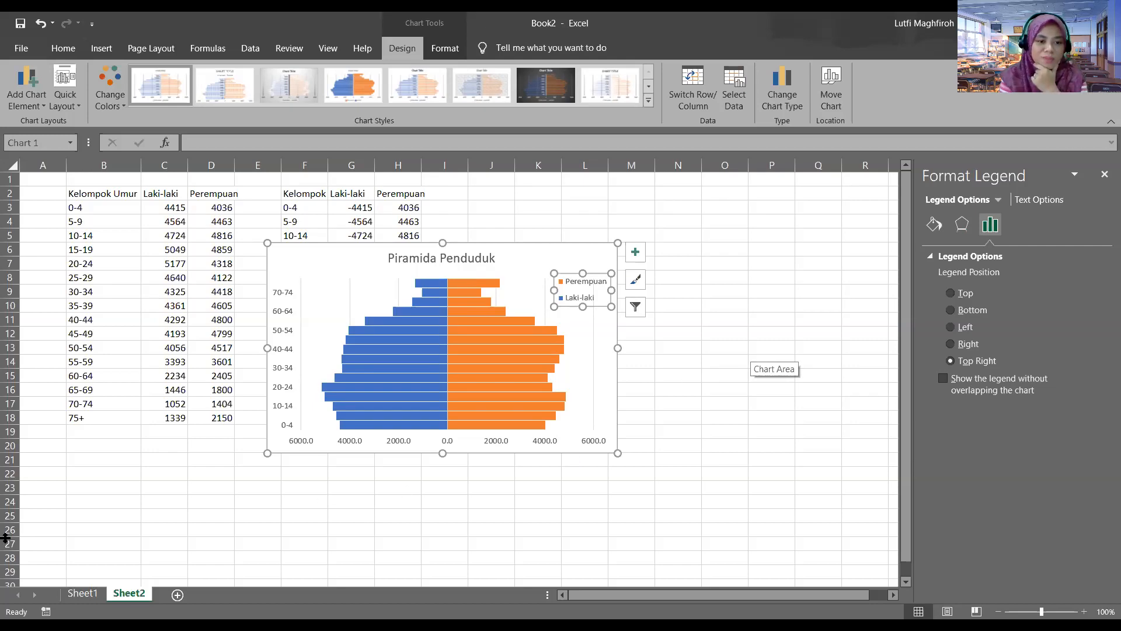
Insert an empty 2-D clustered column chart on Sheet1 and place it just below the sales table
click(82, 594)
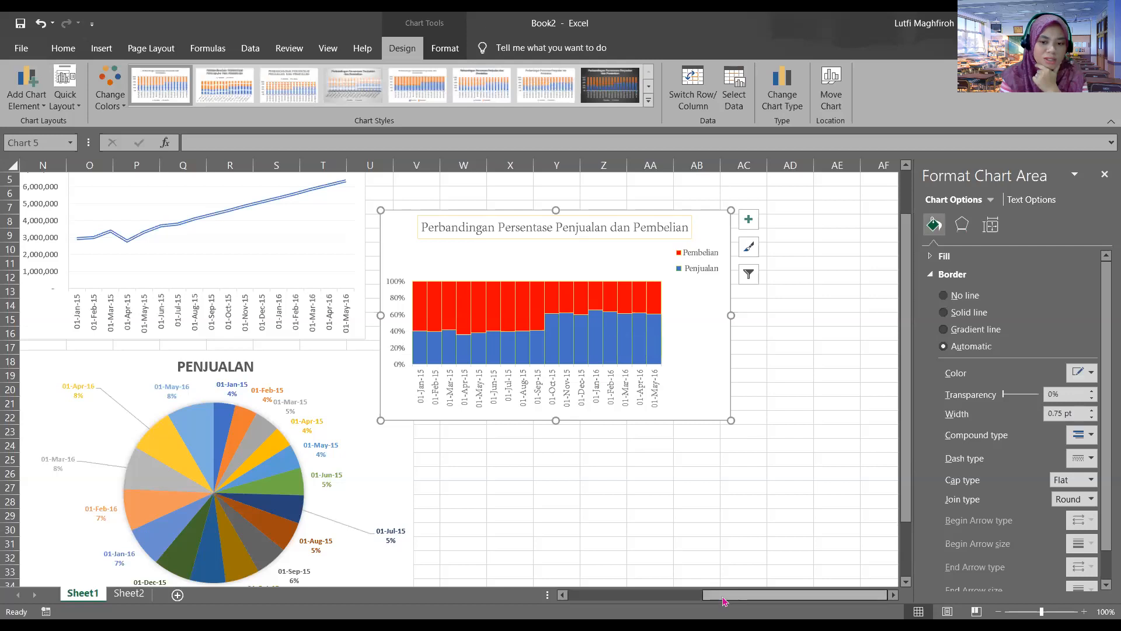
drag(724, 597, 584, 597)
click(115, 403)
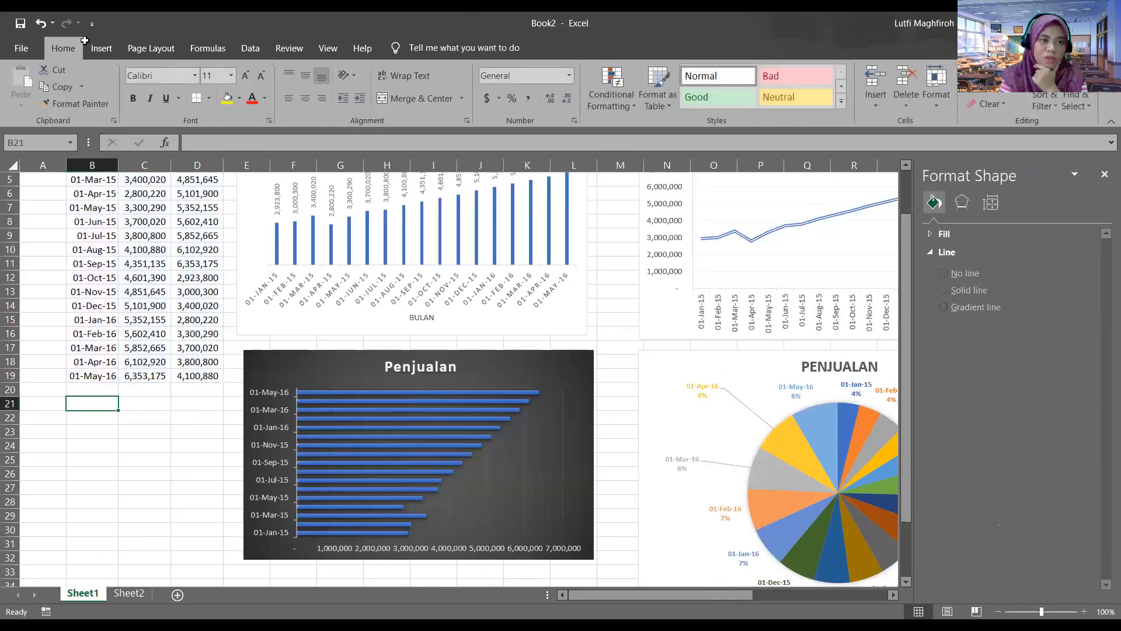
click(103, 52)
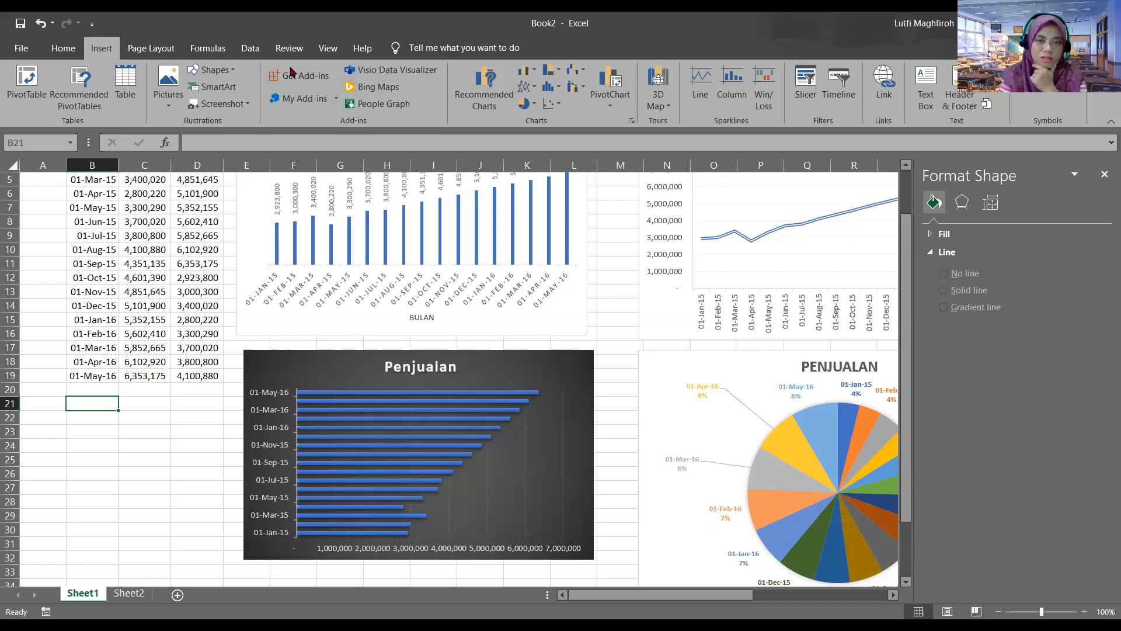
click(575, 157)
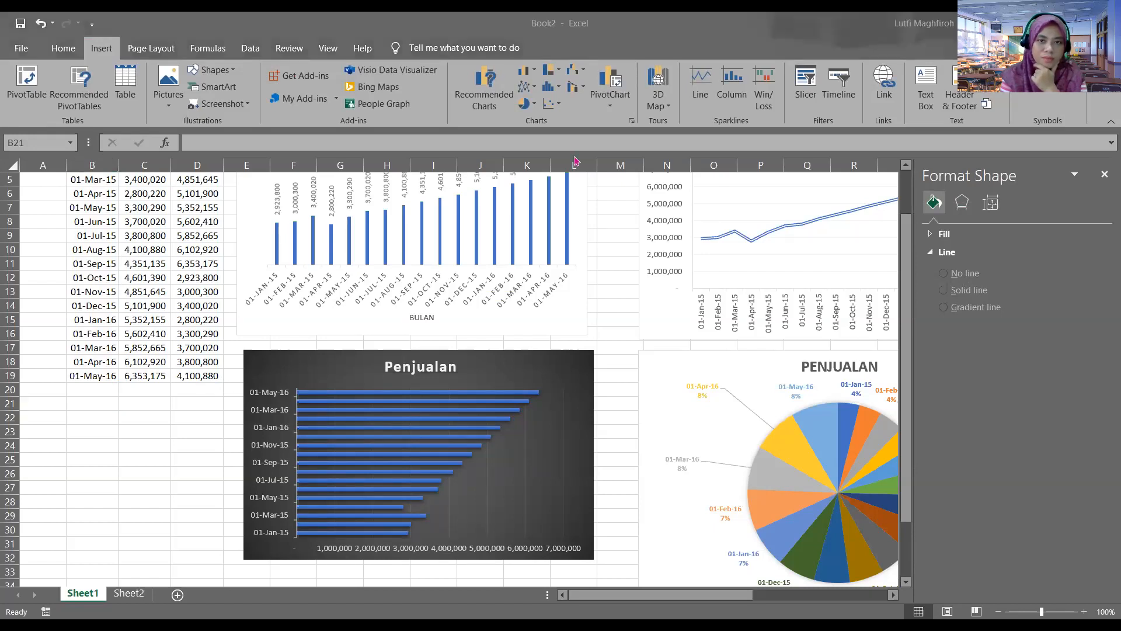
click(525, 70)
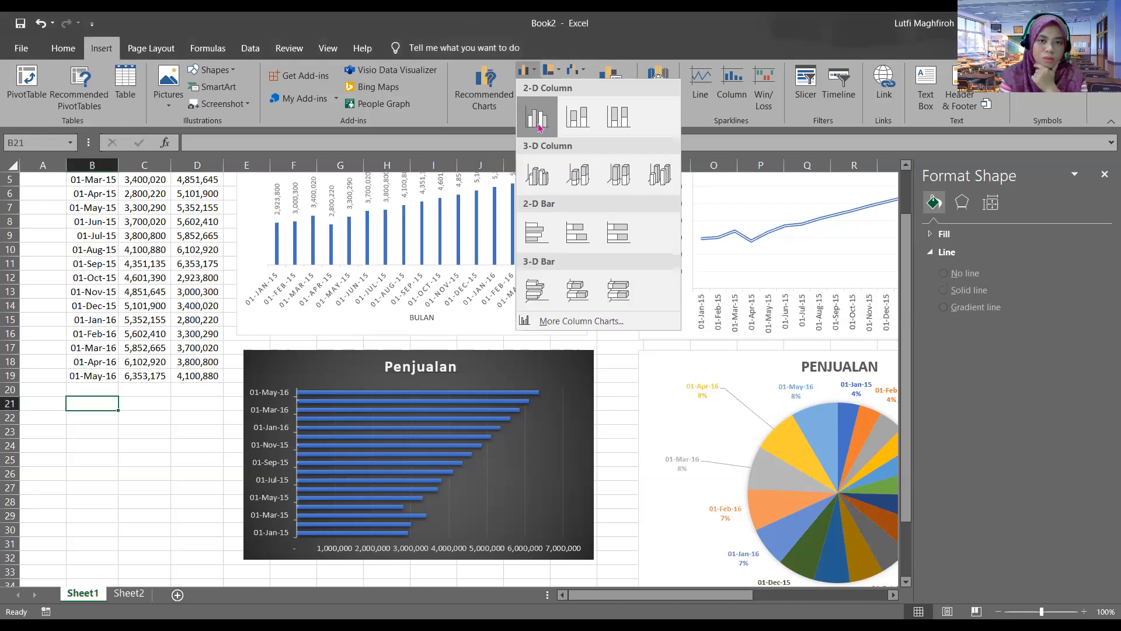
click(539, 128)
mouse_move(342, 341)
mouse_down()
mouse_move(141, 431)
mouse_move(142, 454)
mouse_up()
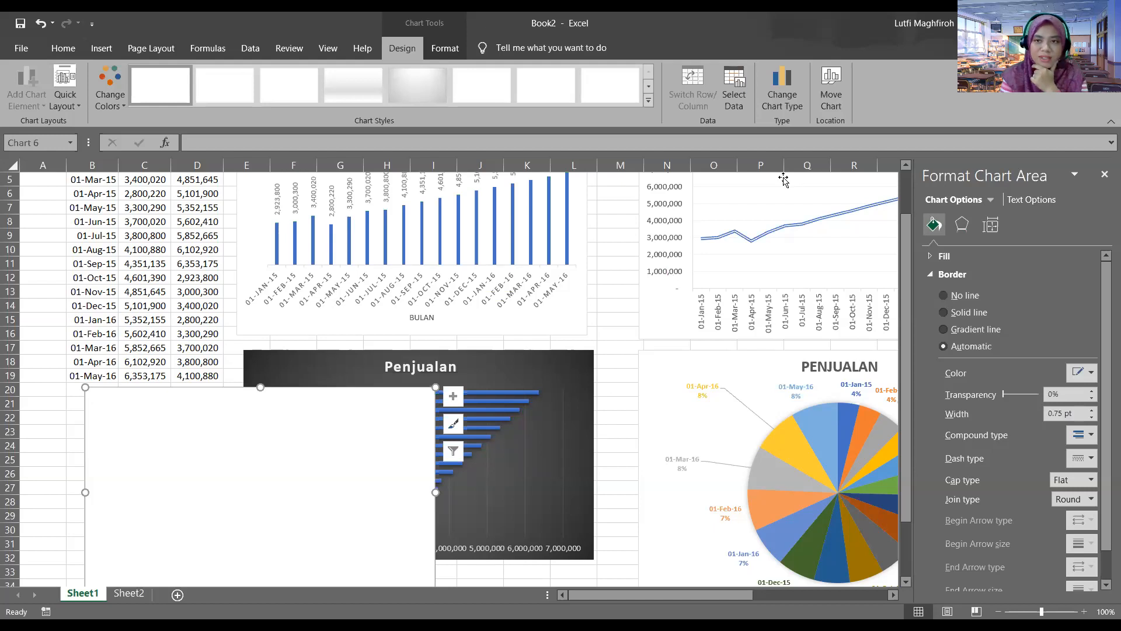
Set the empty chart's data range to the Penjualan column, Sheet1 cells C2:C19
click(734, 88)
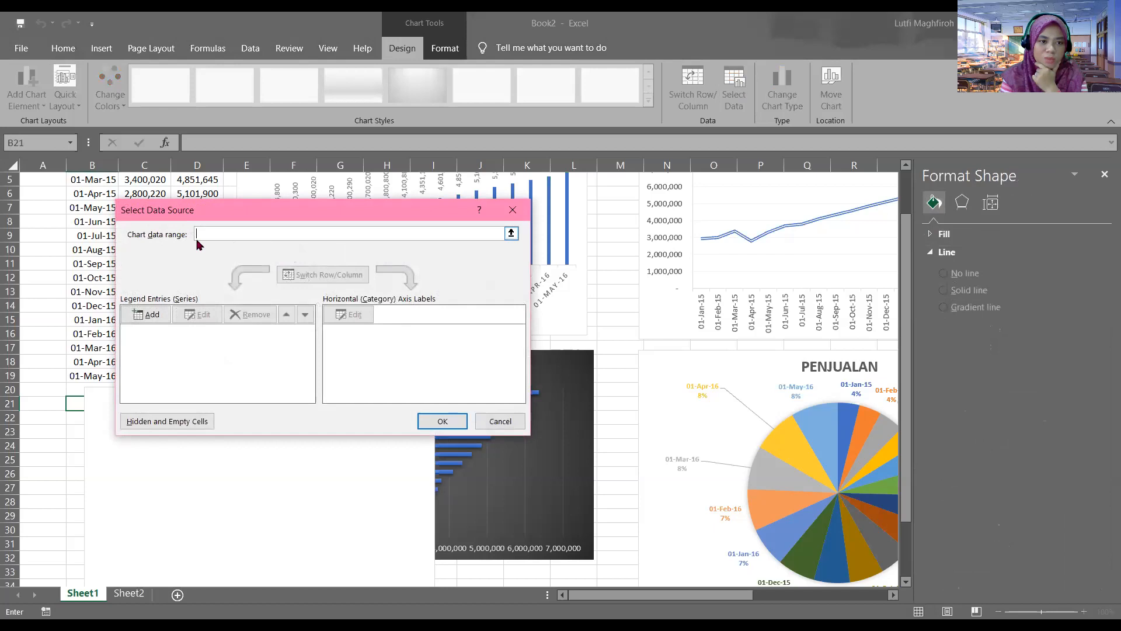
click(512, 234)
drag(358, 212, 566, 233)
click(134, 263)
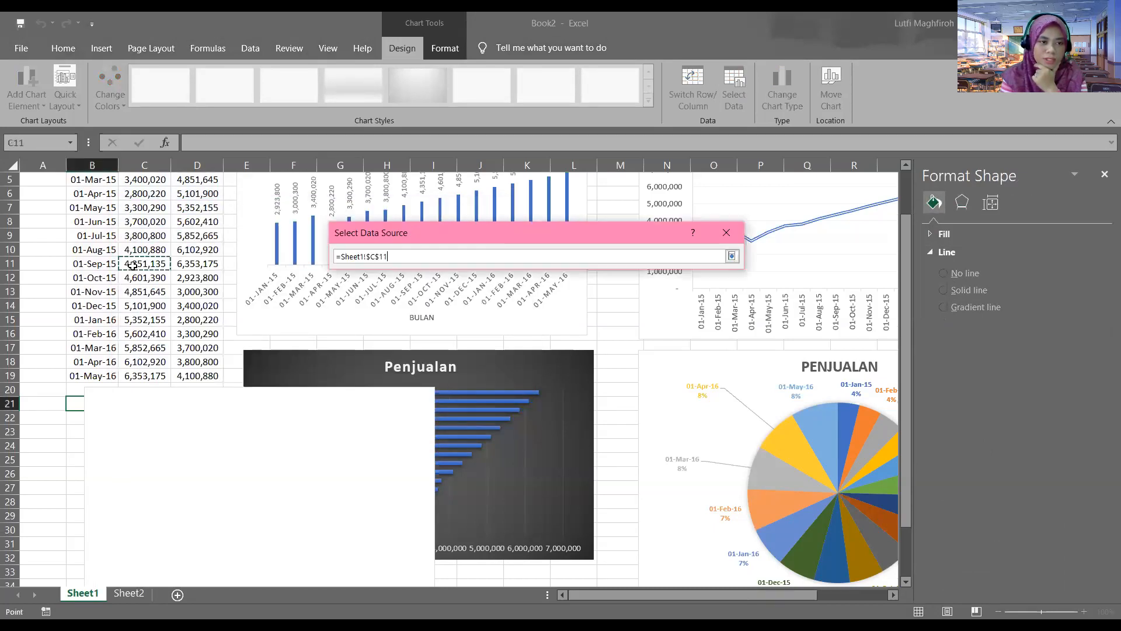
scroll(116, 257, up, 2)
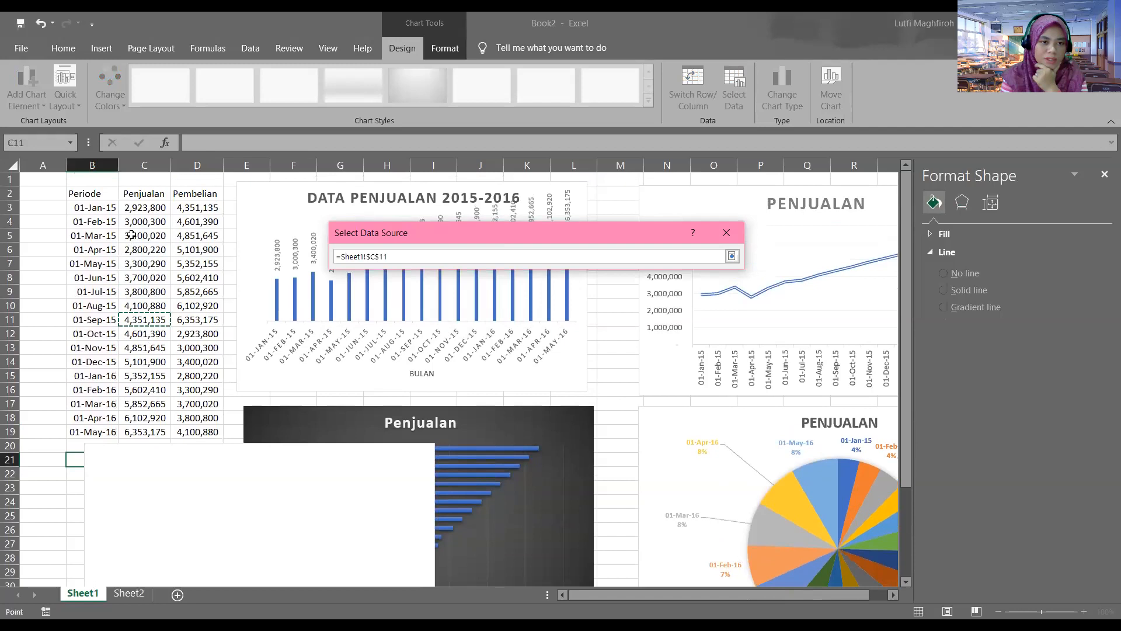
click(144, 198)
drag(144, 198, 144, 432)
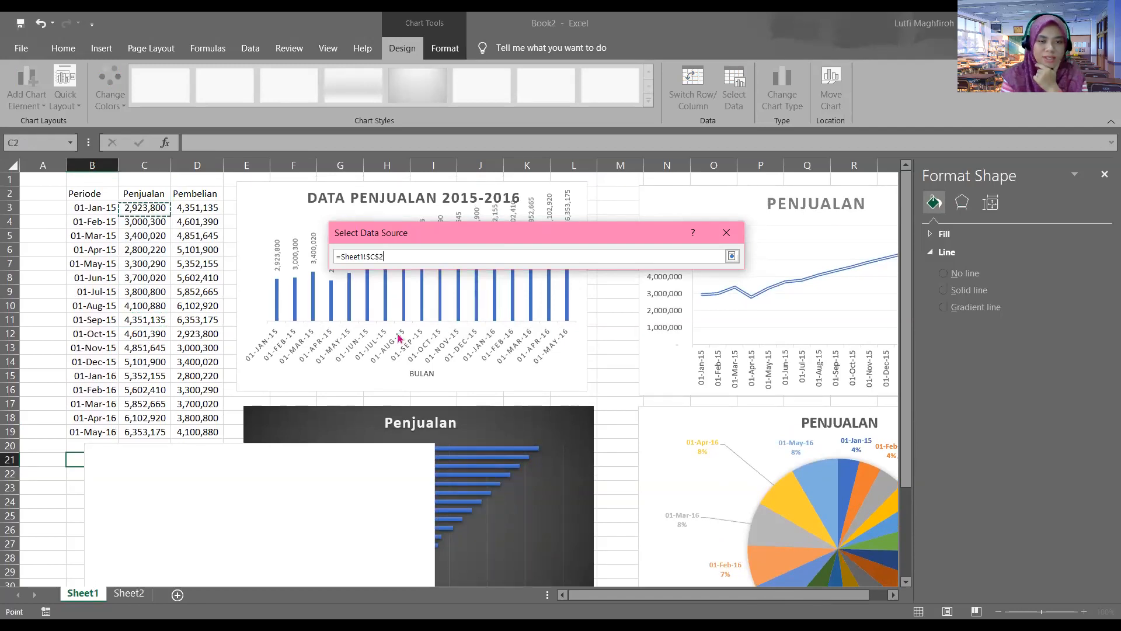
click(732, 257)
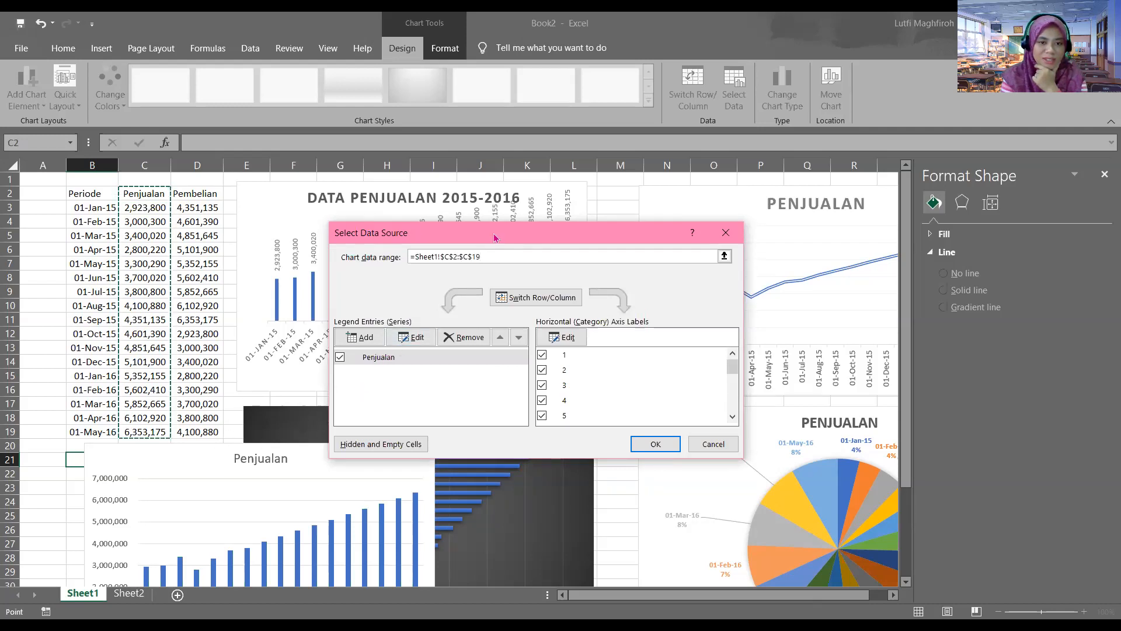
drag(497, 233, 603, 234)
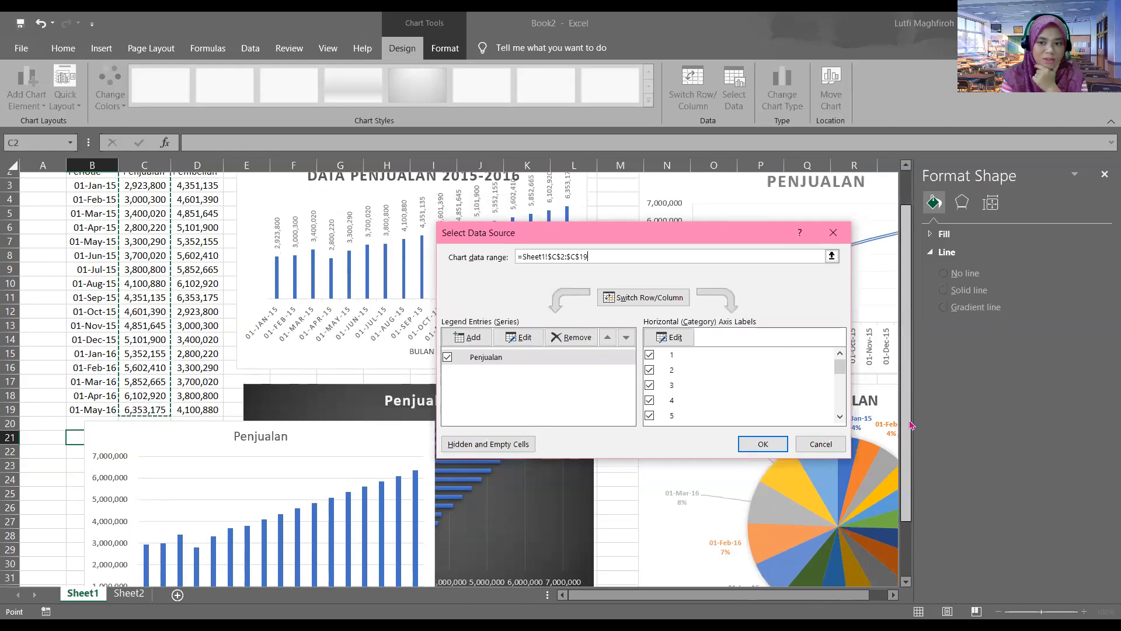
scroll(181, 513, down, 3)
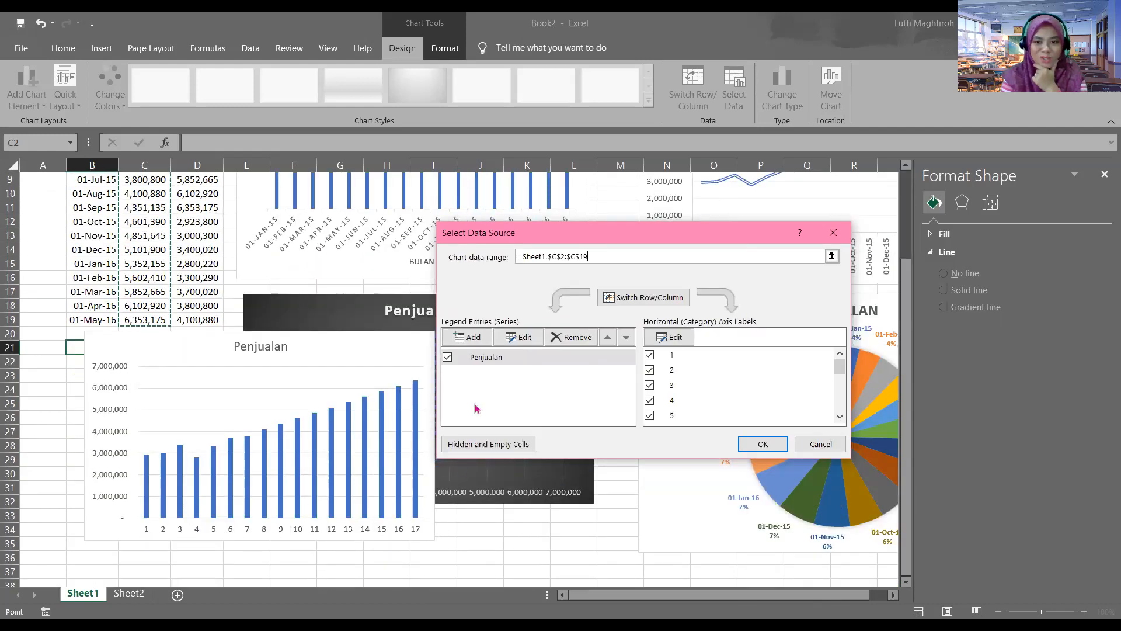
Set the new column chart's horizontal axis labels to the Periode range B2:B19, header included, and check the axis
click(669, 338)
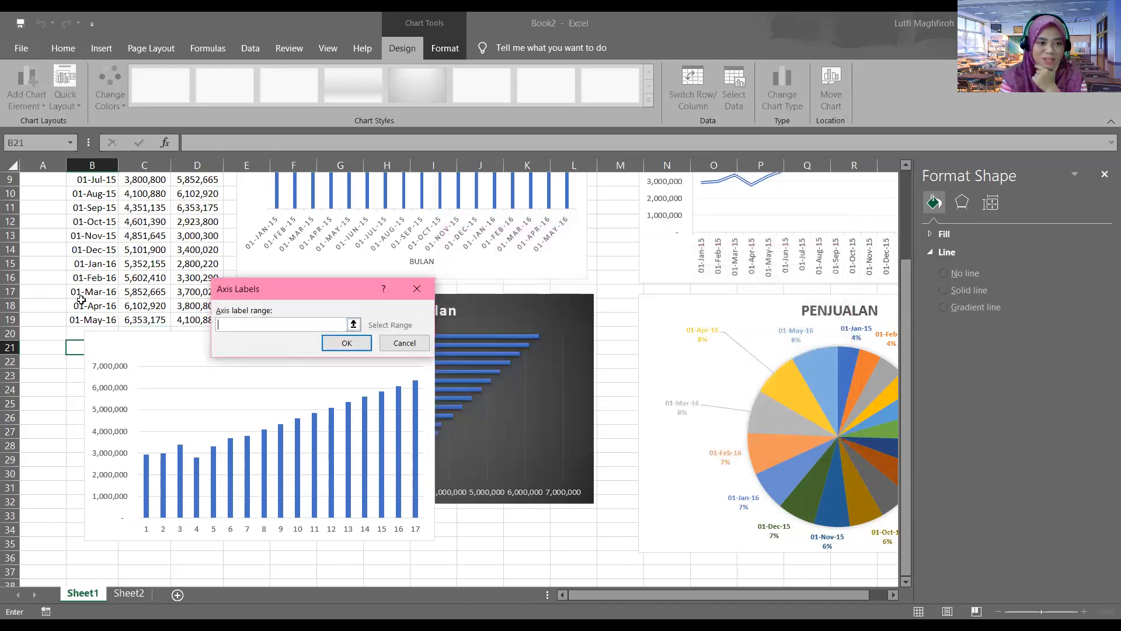
scroll(85, 299, up, 3)
drag(91, 198, 93, 432)
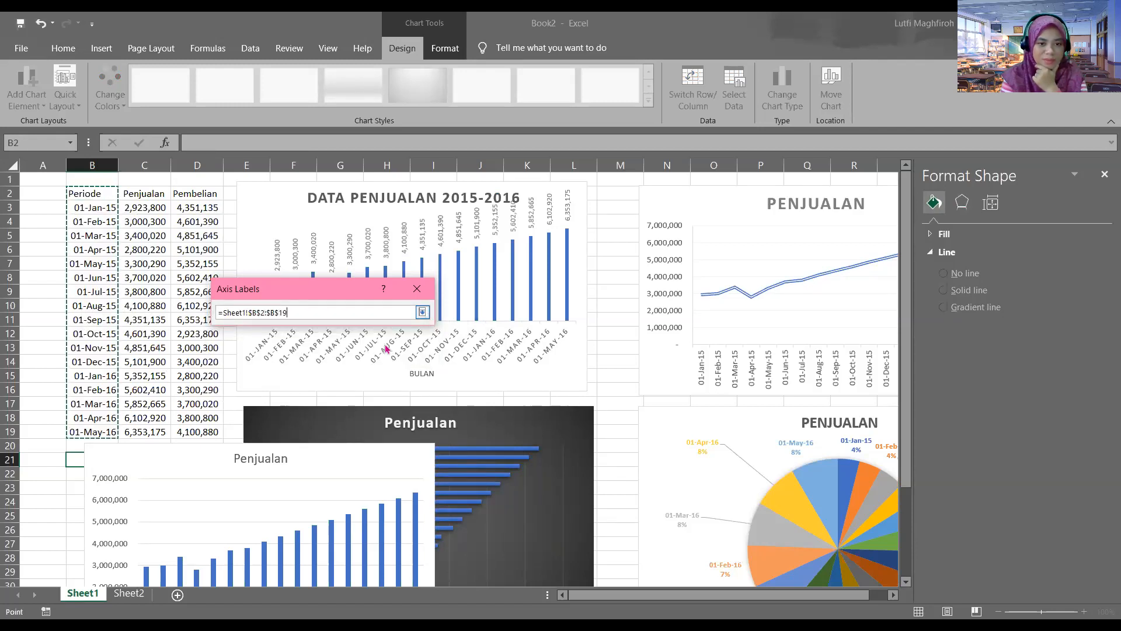
click(422, 312)
click(350, 345)
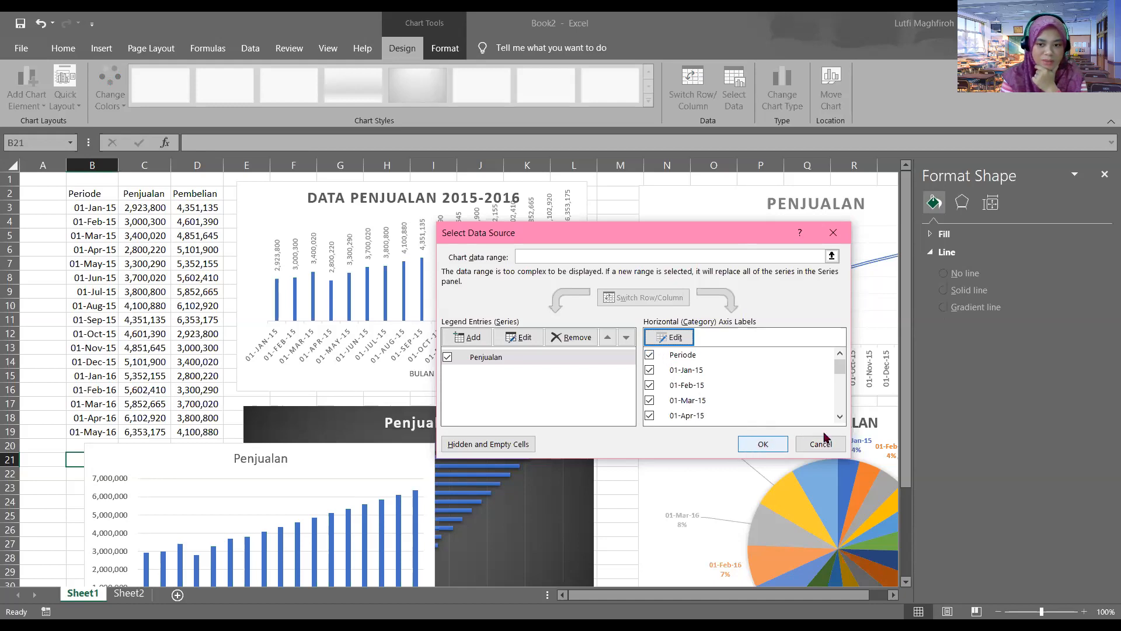
click(754, 445)
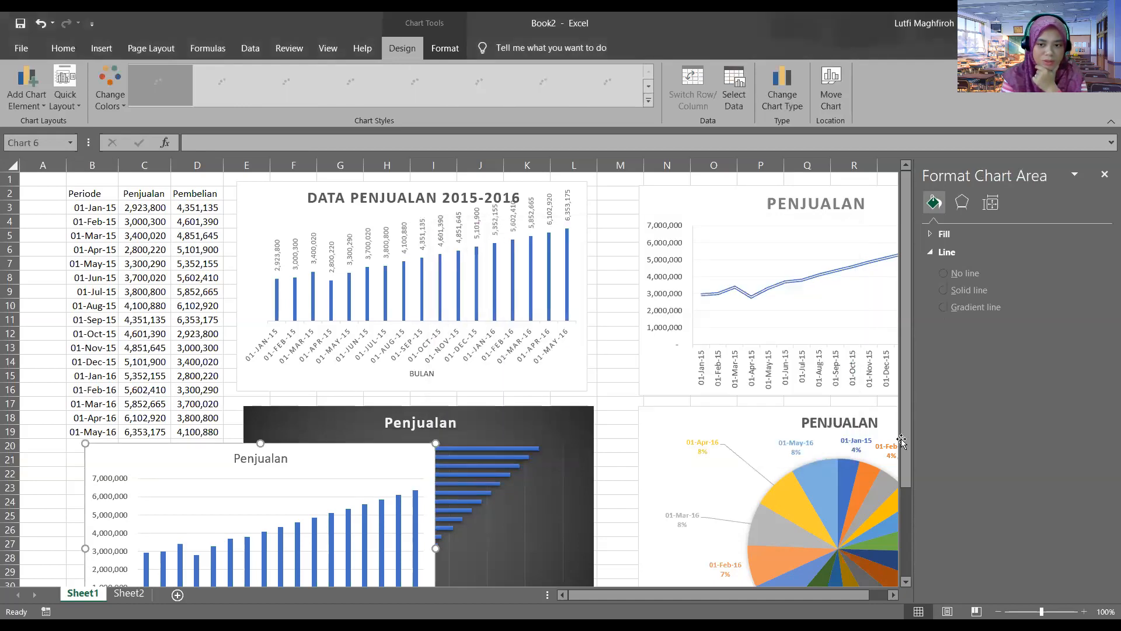
scroll(191, 444, down, 11)
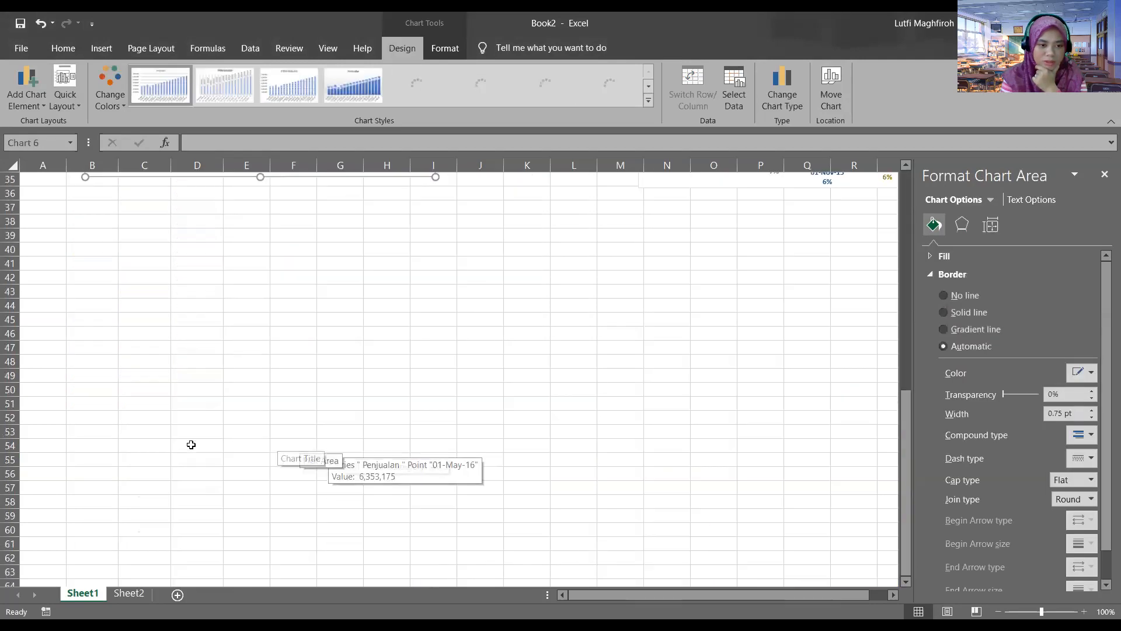
scroll(191, 444, up, 10)
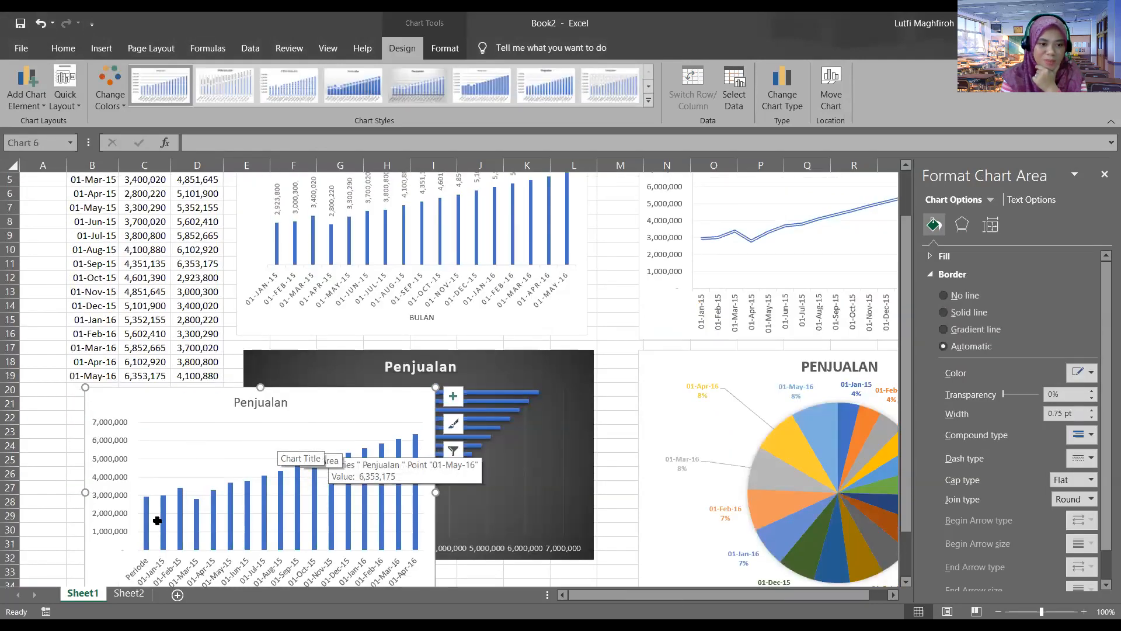
scroll(157, 520, down, 5)
click(147, 366)
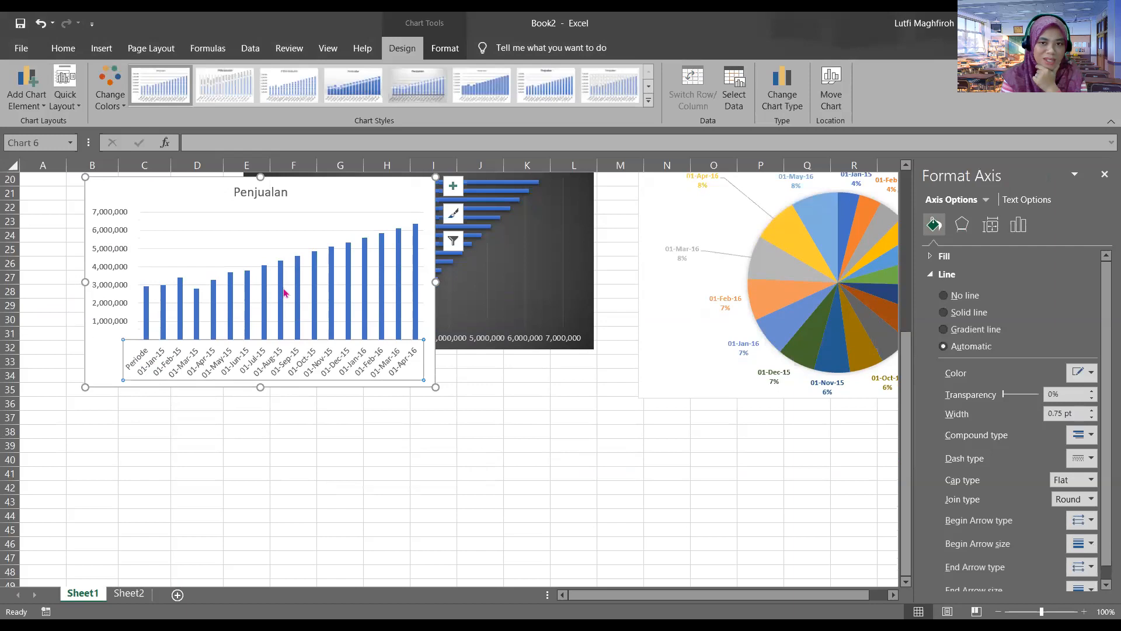
Set the new column chart's horizontal axis label range to B3:B19, leaving out the Periode header
scroll(497, 262, up, 5)
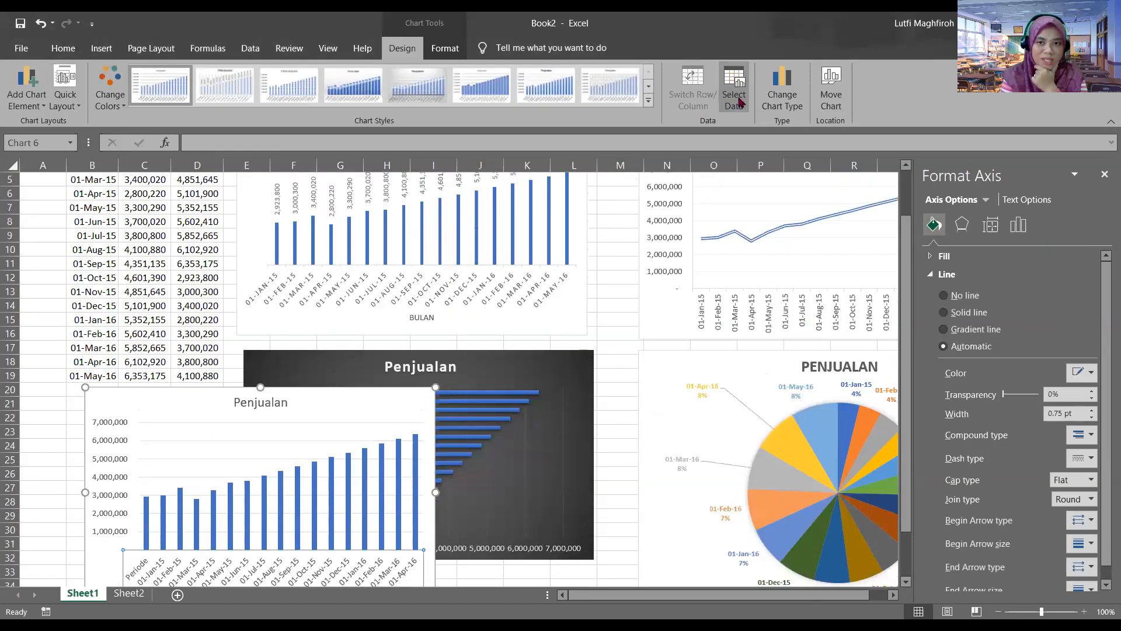
click(735, 97)
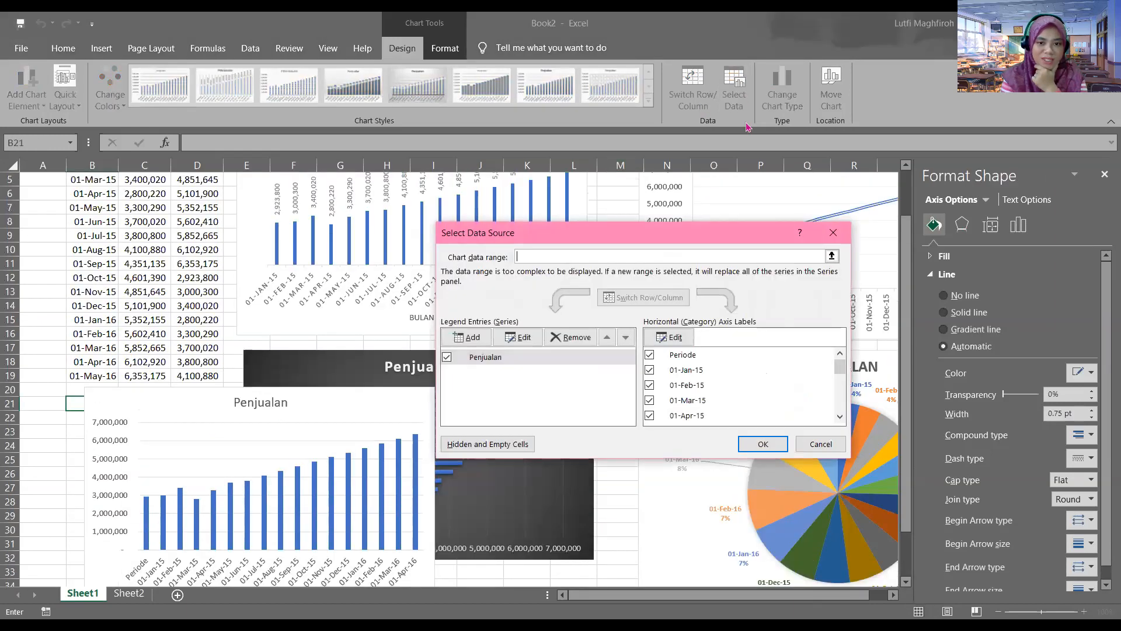
click(668, 338)
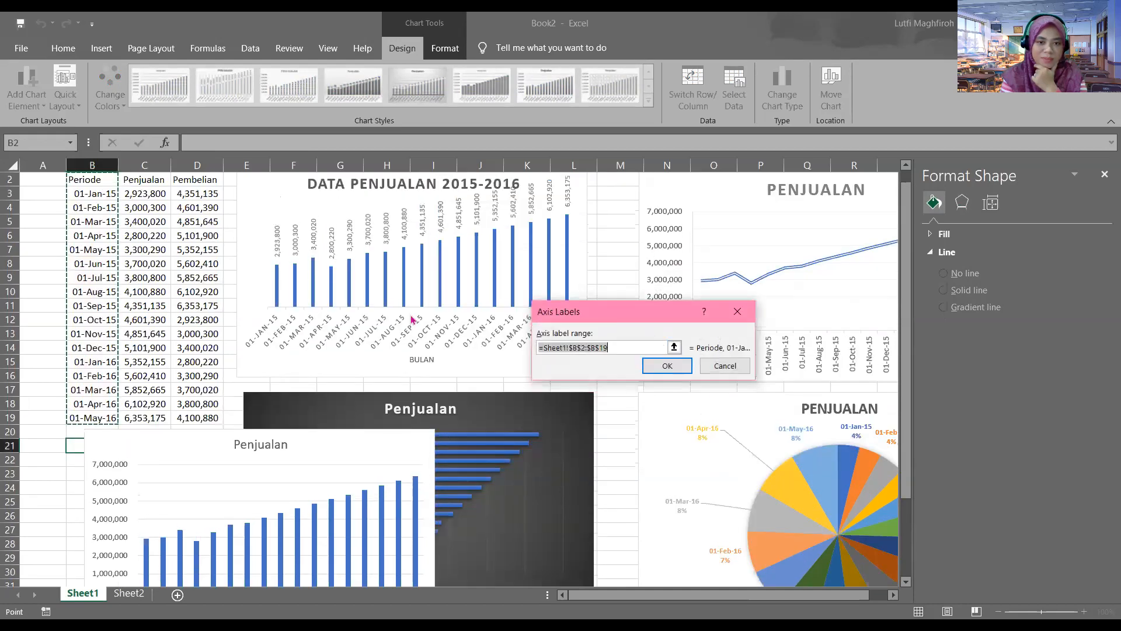
drag(96, 194, 97, 418)
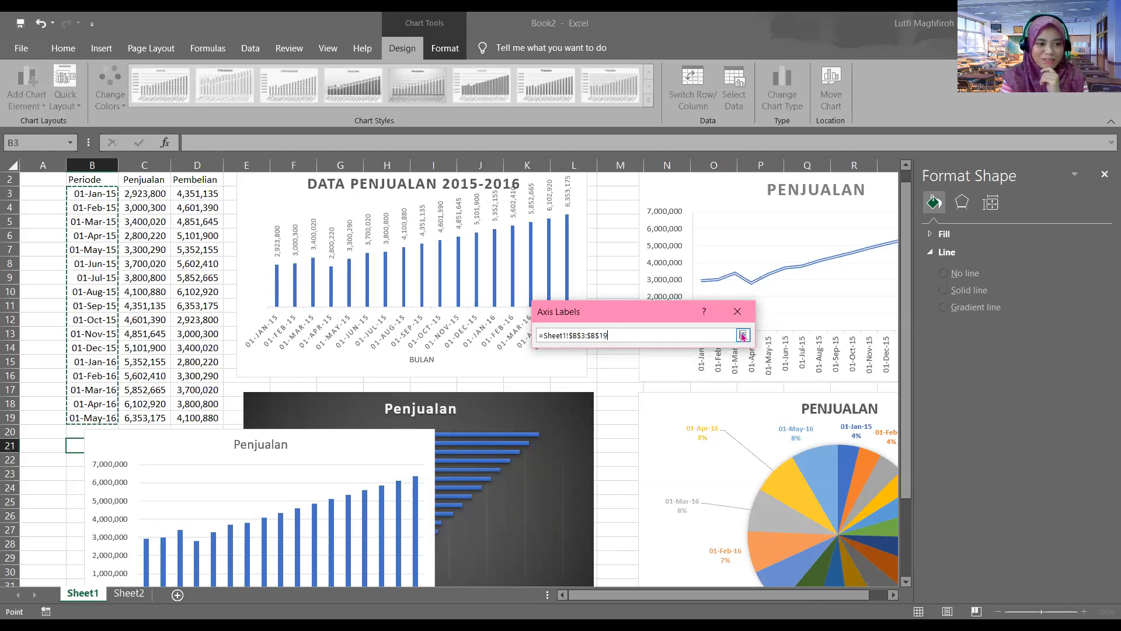
click(743, 336)
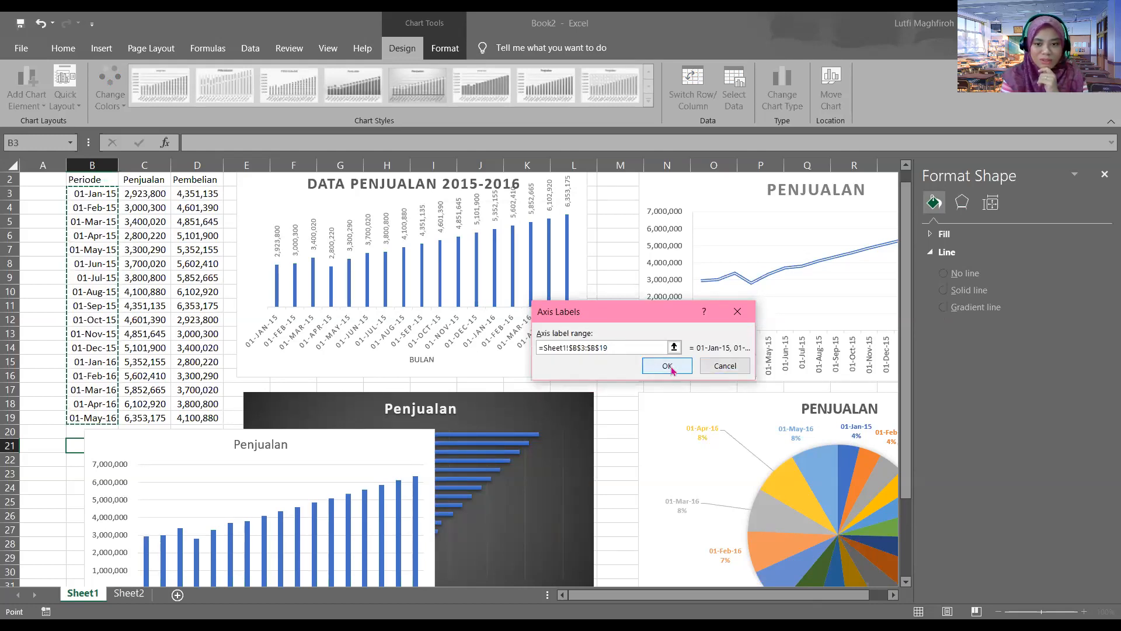
click(667, 367)
drag(844, 379, 842, 425)
click(760, 442)
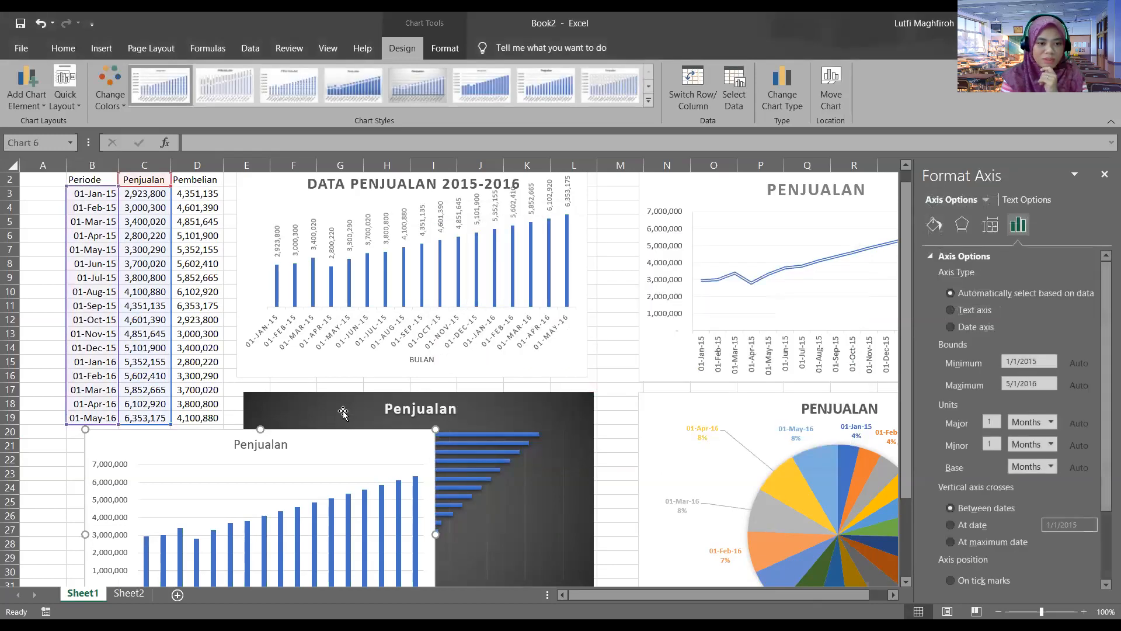
Switch the new Penjualan chart's rows and columns, and switch them back
scroll(800, 281, down, 10)
scroll(801, 283, up, 4)
scroll(803, 282, up, 1)
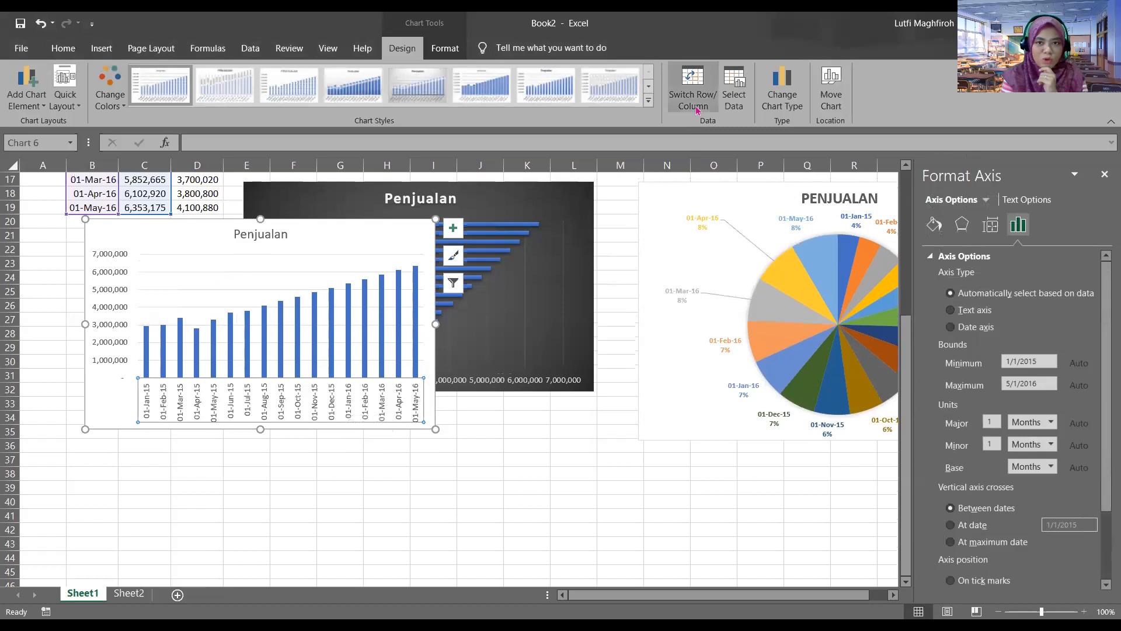
click(695, 107)
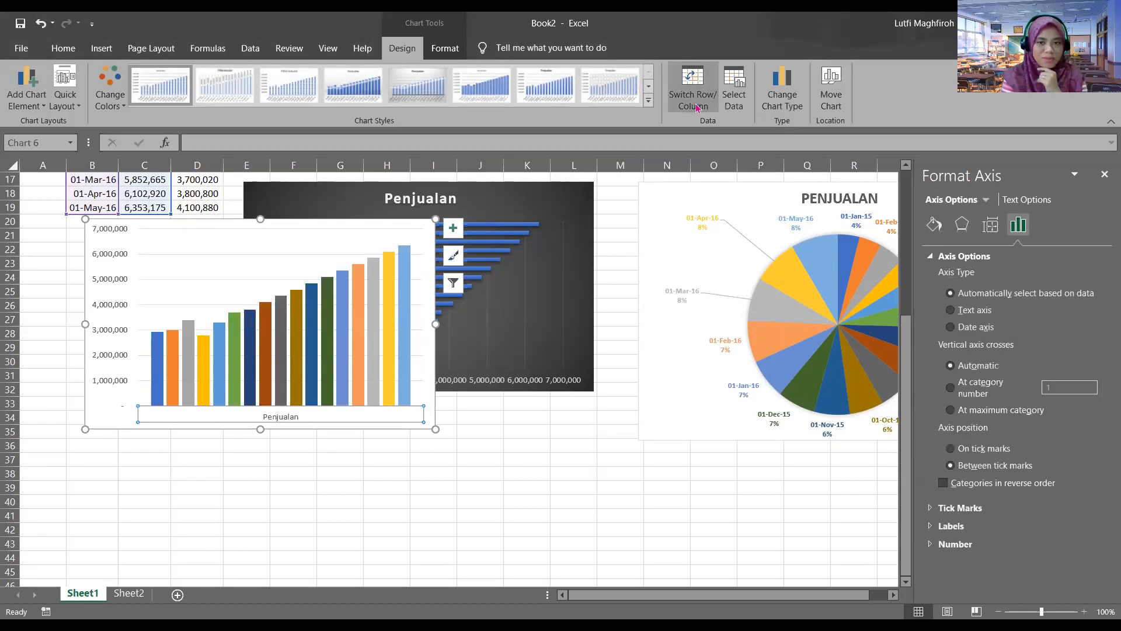
click(695, 107)
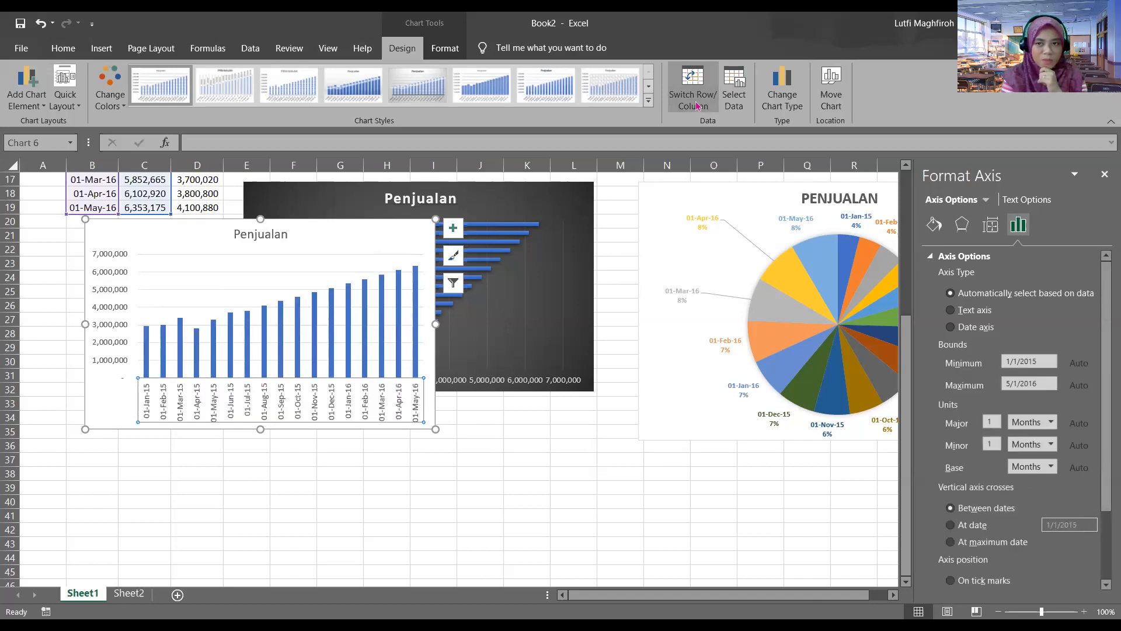
Change the new Penjualan column chart's type to Stacked Line with Markers
click(196, 240)
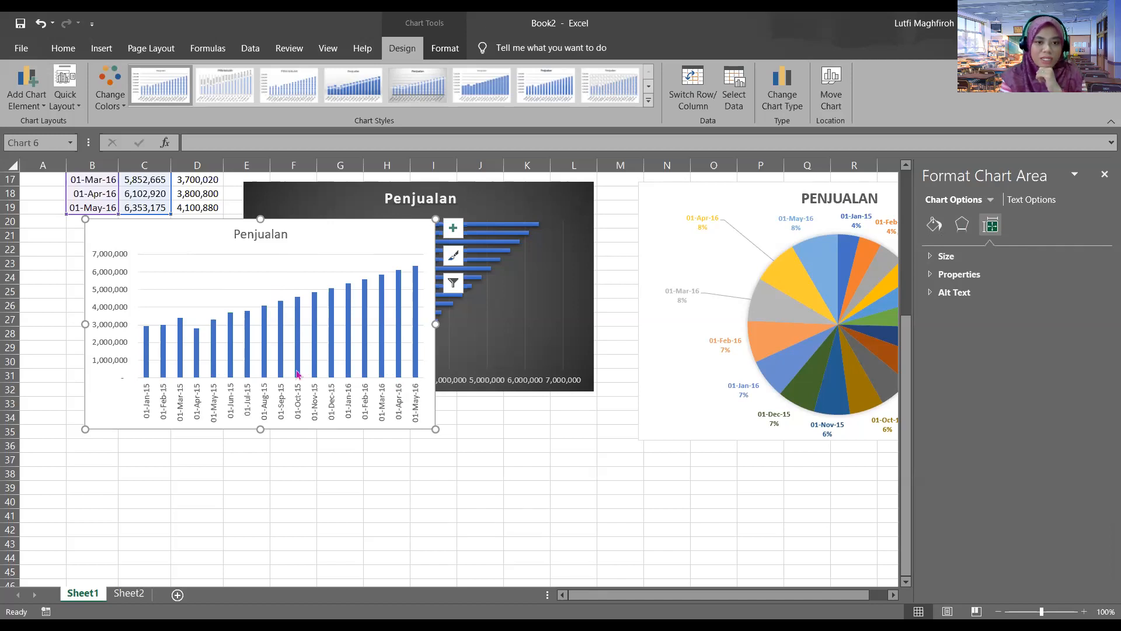
click(793, 107)
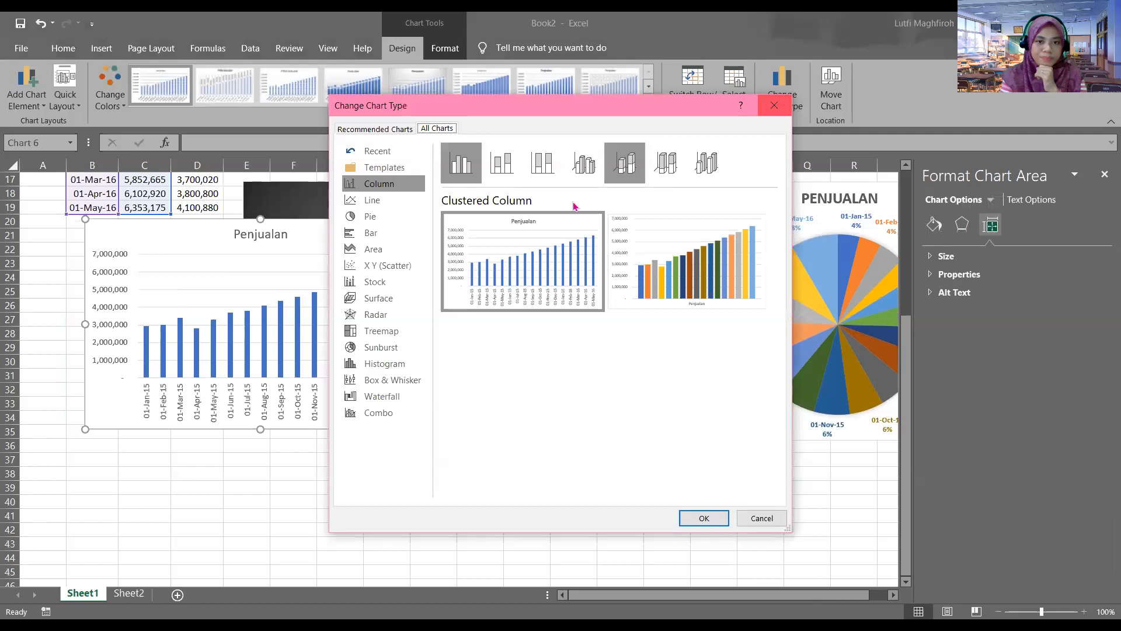
click(389, 199)
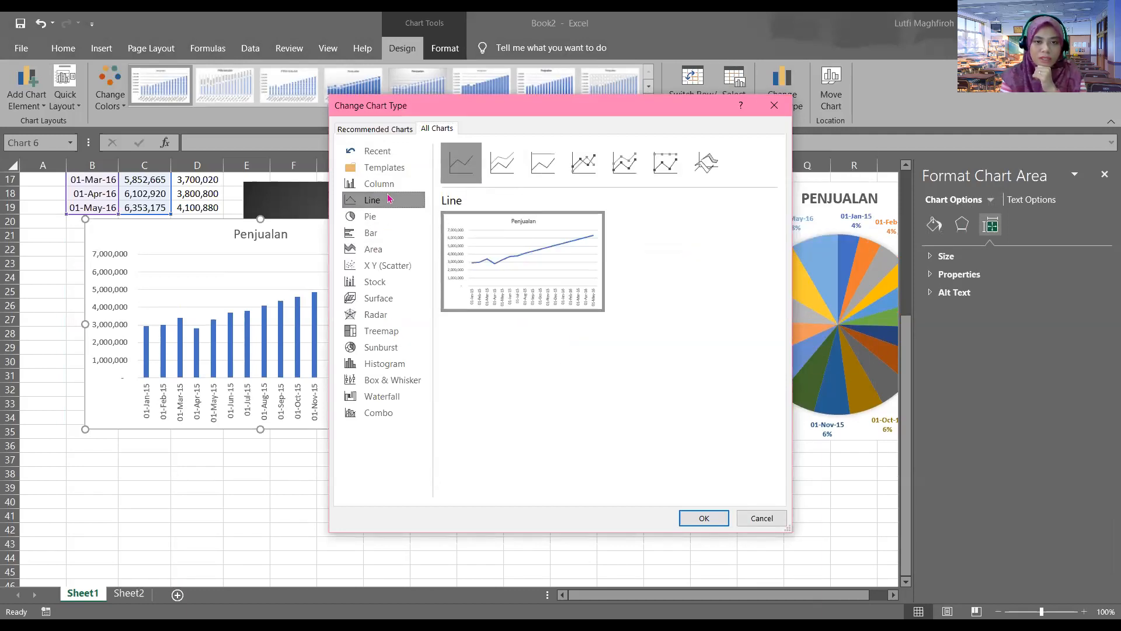
click(622, 179)
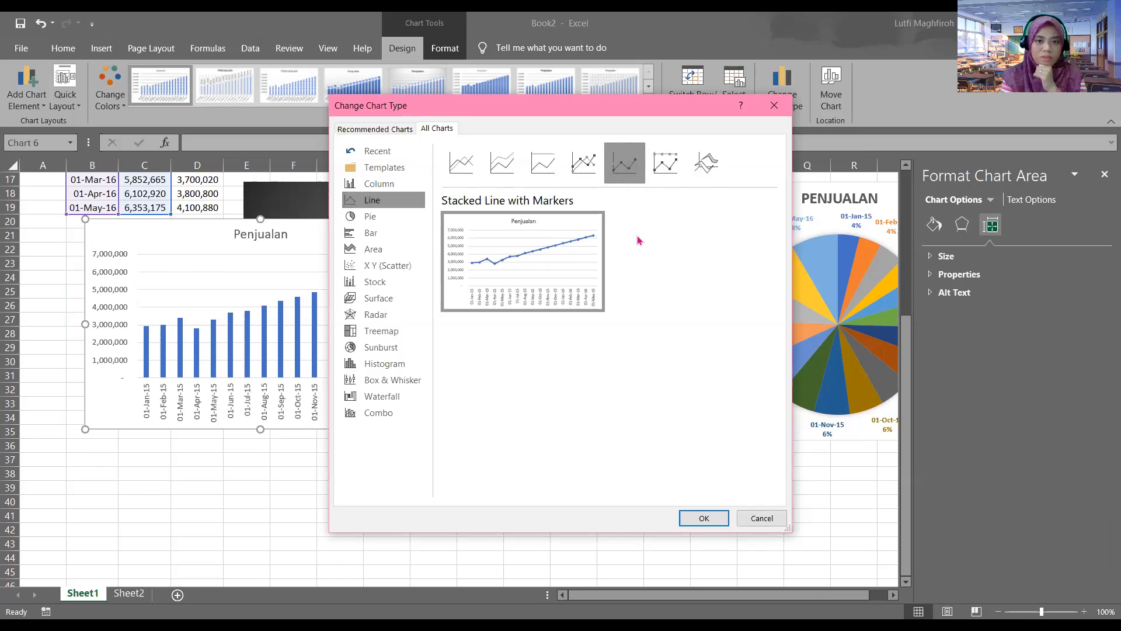
click(703, 519)
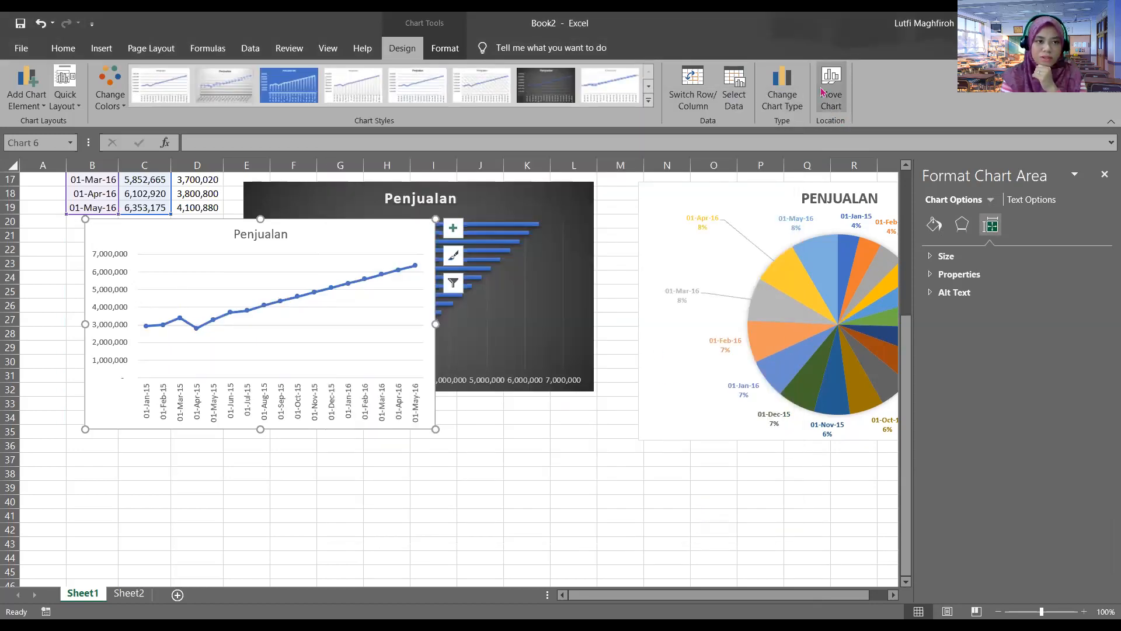
Recolour the Penjualan line chart with a blue monochromatic palette, and return it to the first Colorful palette
click(111, 106)
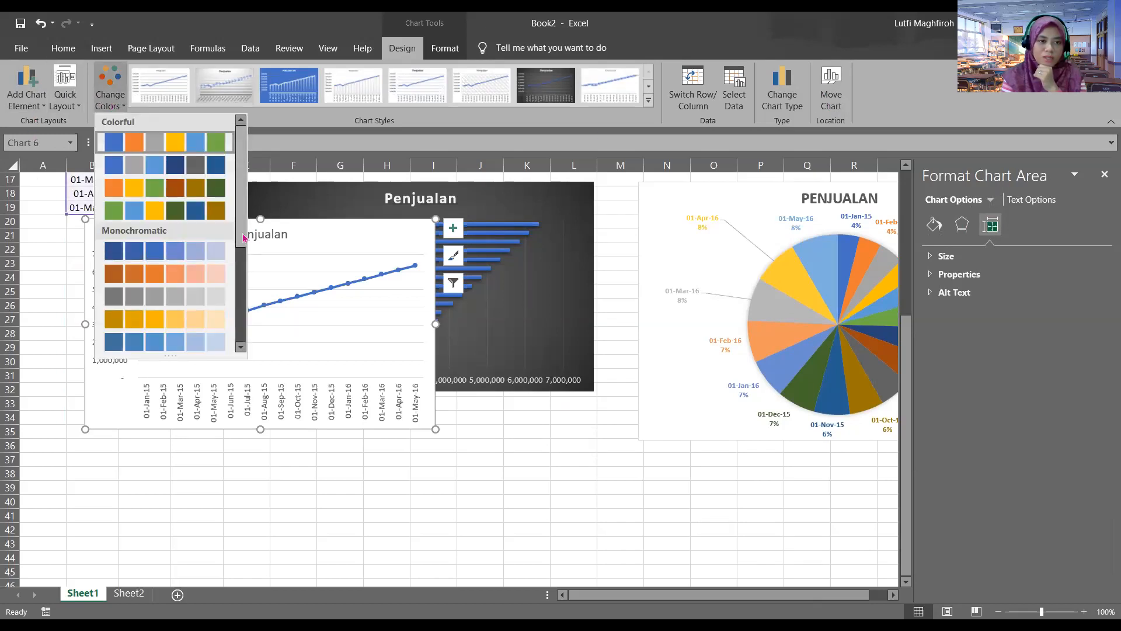
drag(243, 237, 242, 331)
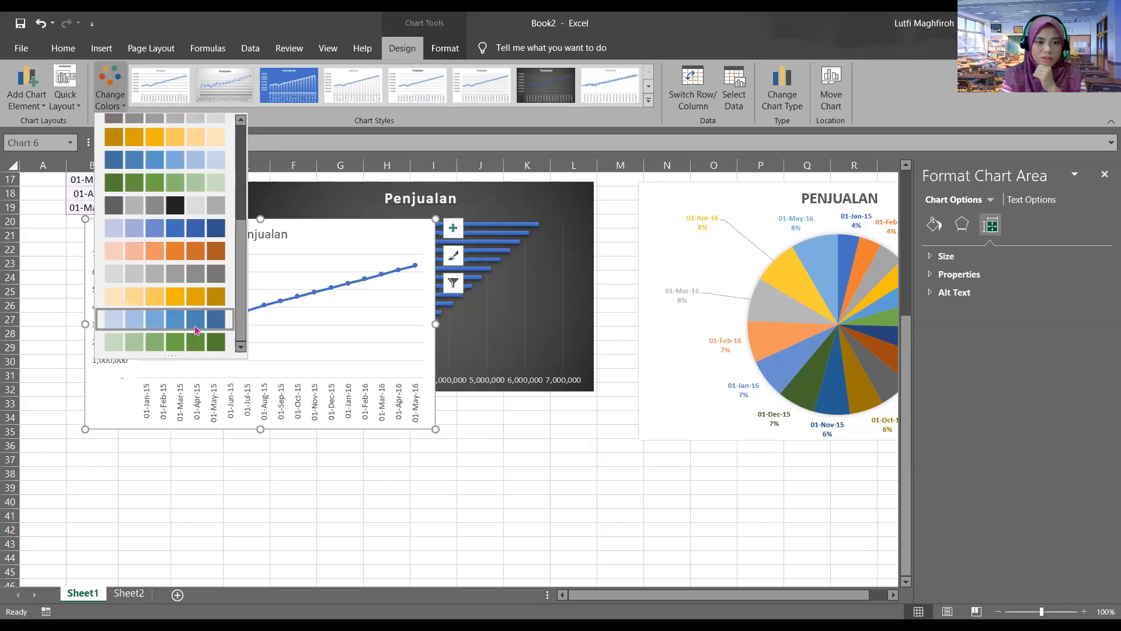
click(195, 330)
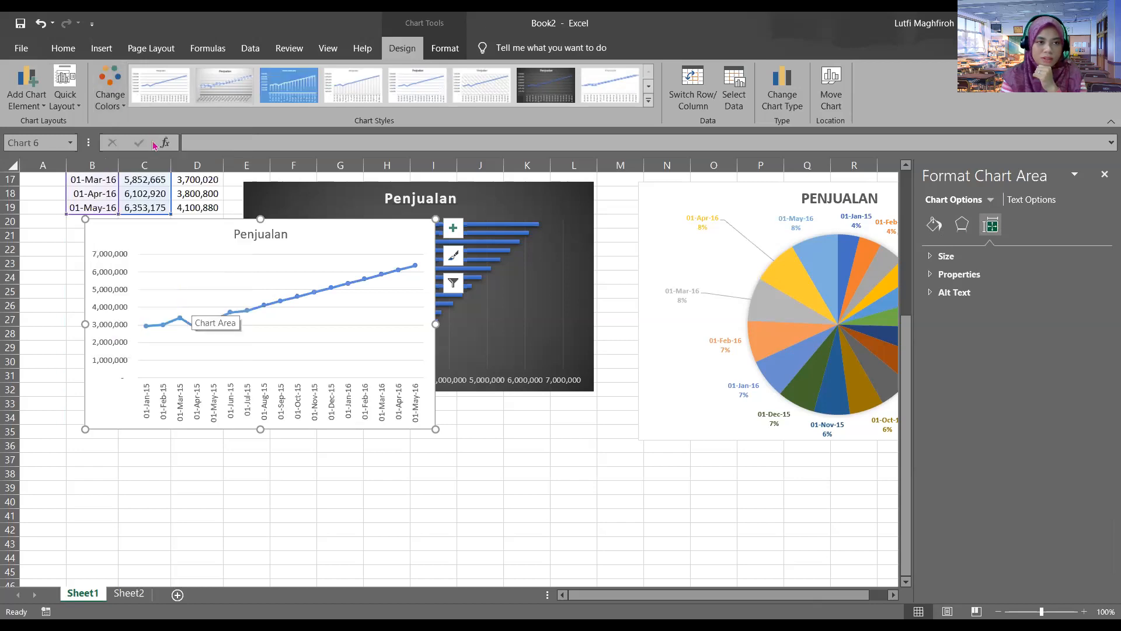
click(117, 101)
scroll(233, 117, up, 5)
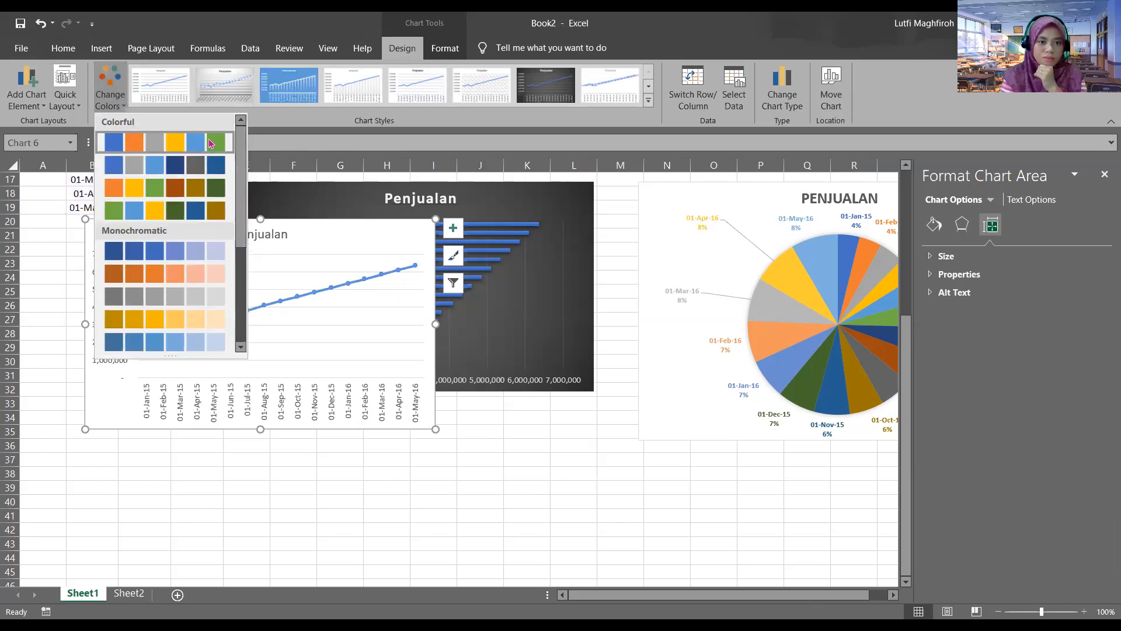
click(493, 512)
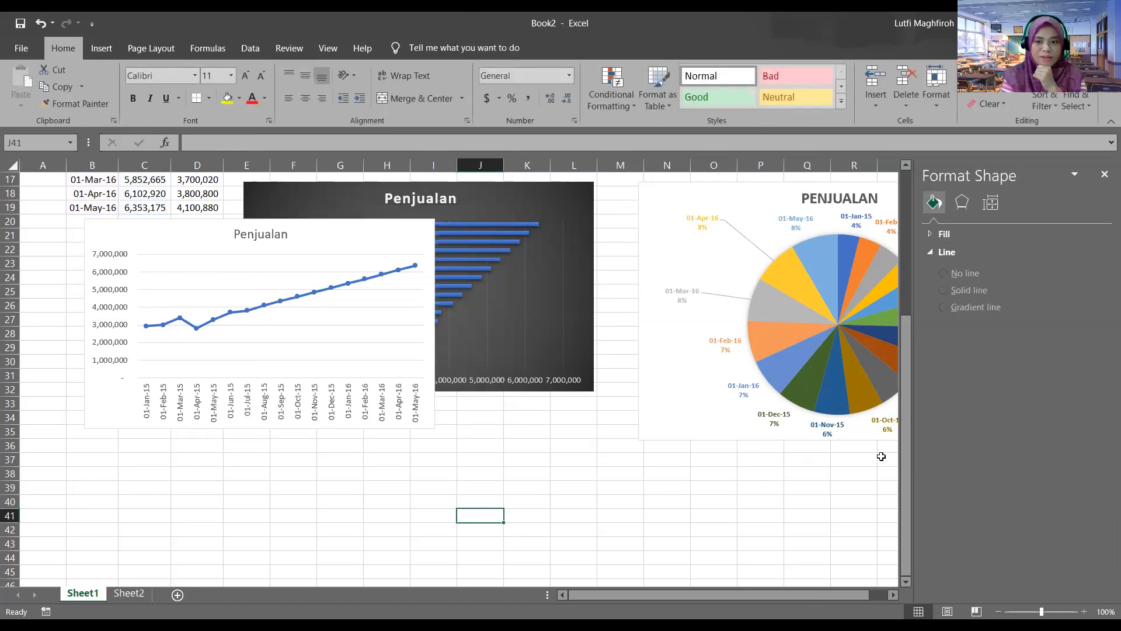
Switch to the grafik.xlsx workbook and move the Penjualan line chart below the data on the series data sheet
drag(907, 421, 926, 260)
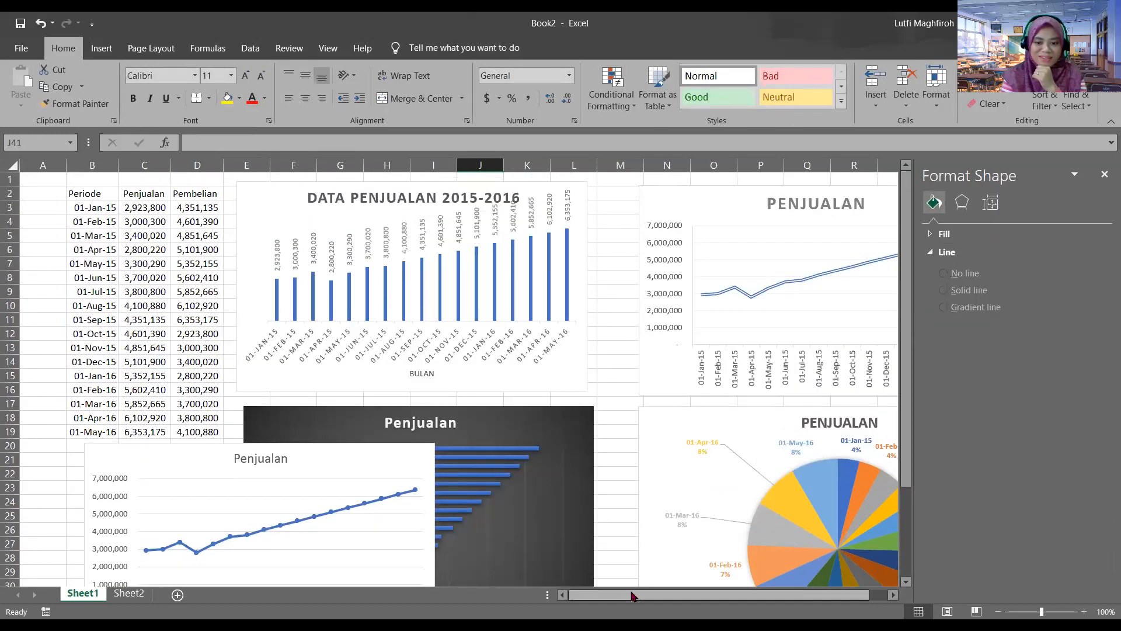
drag(632, 596, 648, 595)
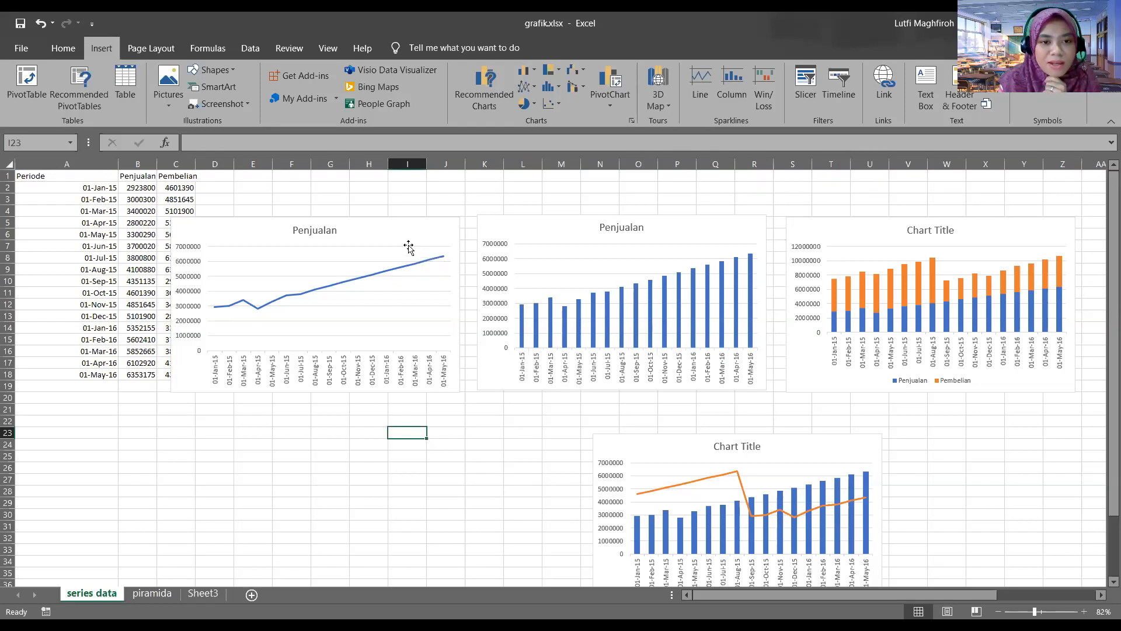
drag(388, 225, 419, 390)
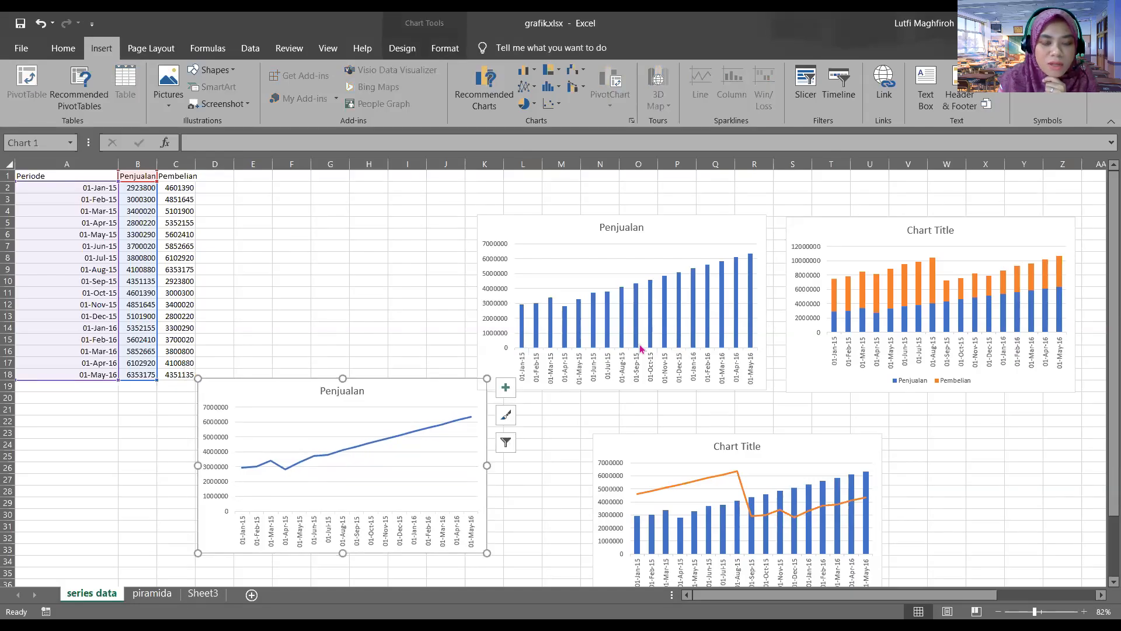
Filter the Penjualan line chart to only the 01-Jan-16 to 01-May-16 categories by excluding every 2015 month
scroll(1105, 399, down, 2)
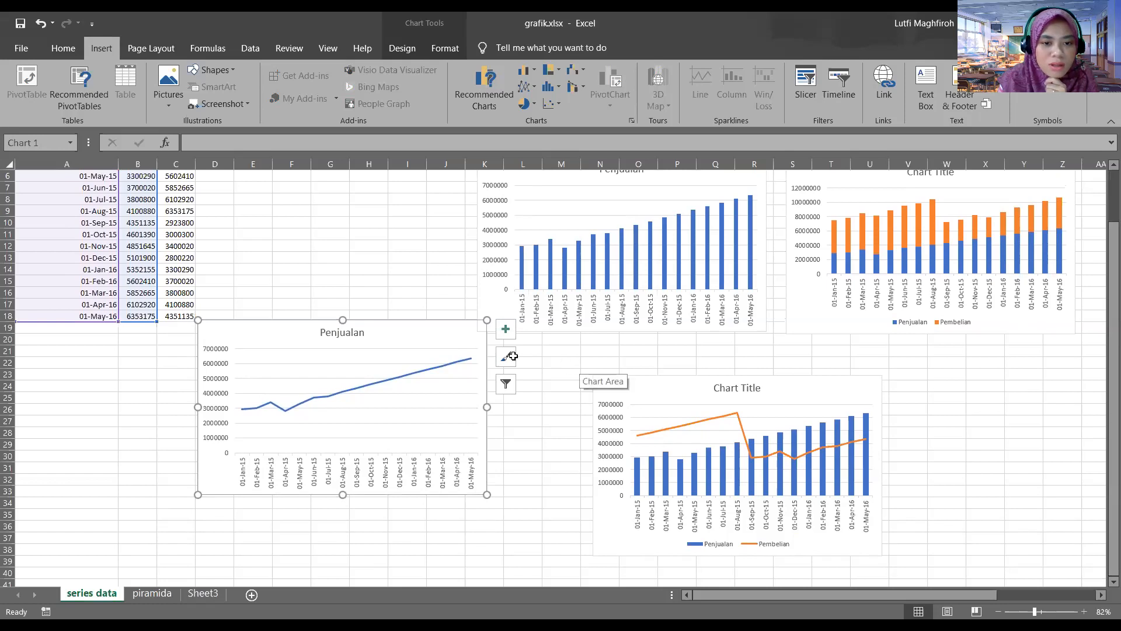
click(505, 385)
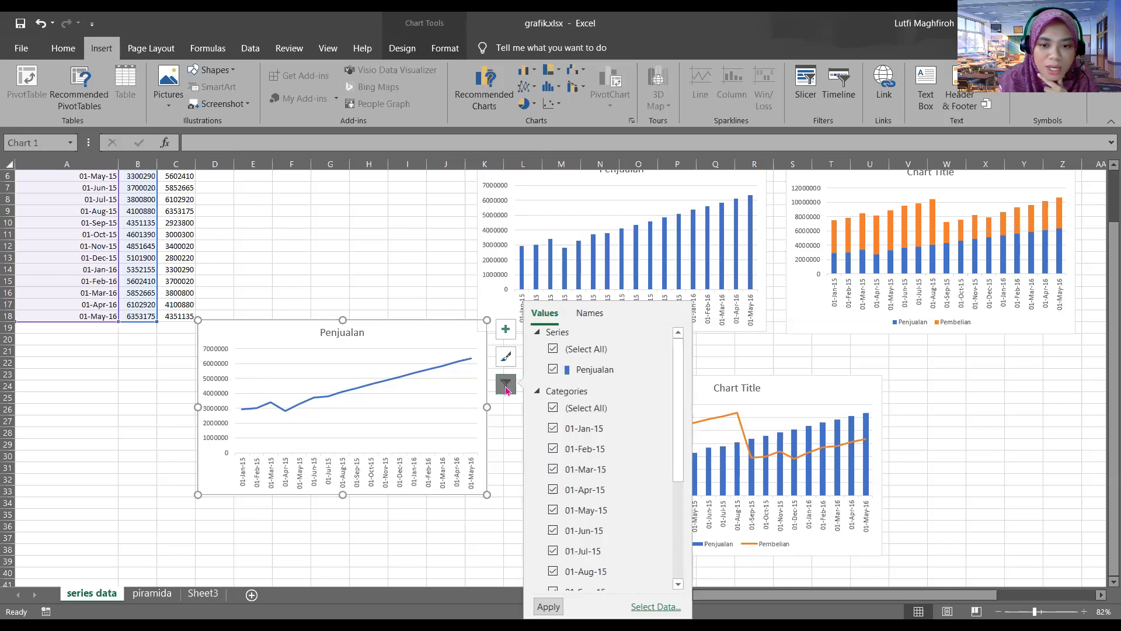
scroll(664, 517, down, 3)
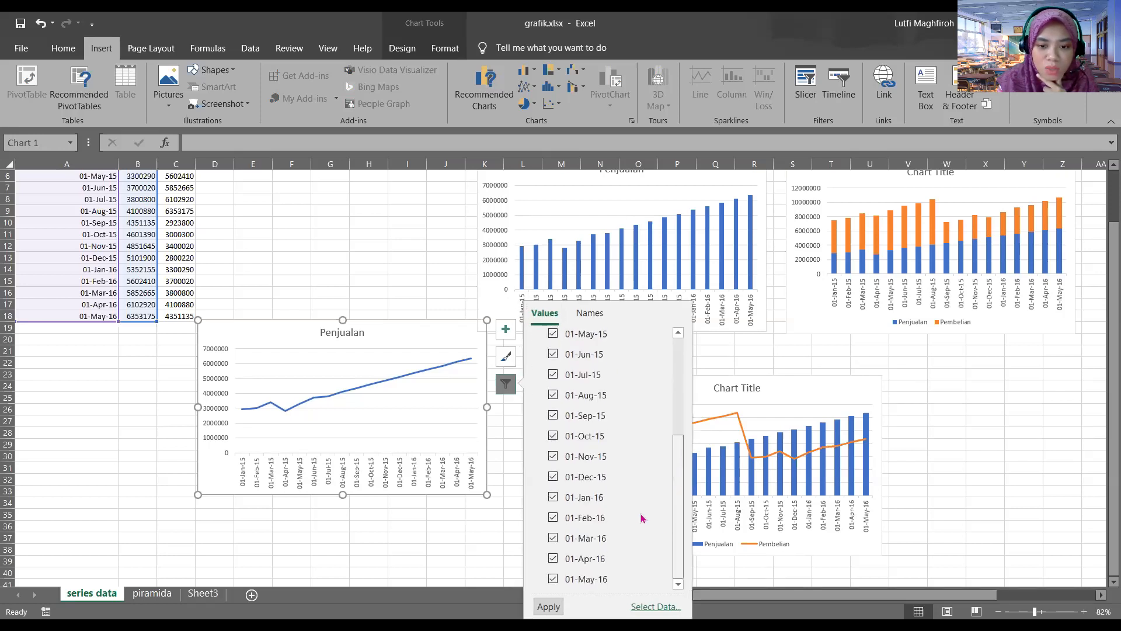
click(553, 476)
click(553, 456)
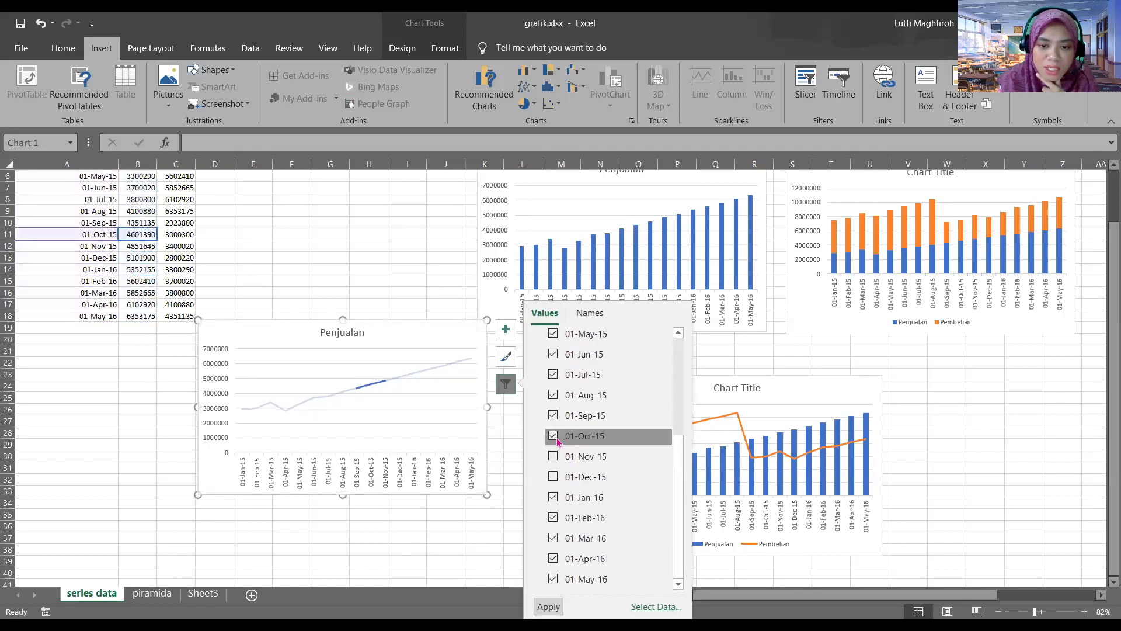
click(553, 436)
click(554, 416)
click(553, 395)
click(553, 375)
click(553, 354)
drag(680, 453, 682, 414)
click(553, 399)
click(553, 378)
click(553, 358)
click(553, 339)
scroll(674, 403, up, 3)
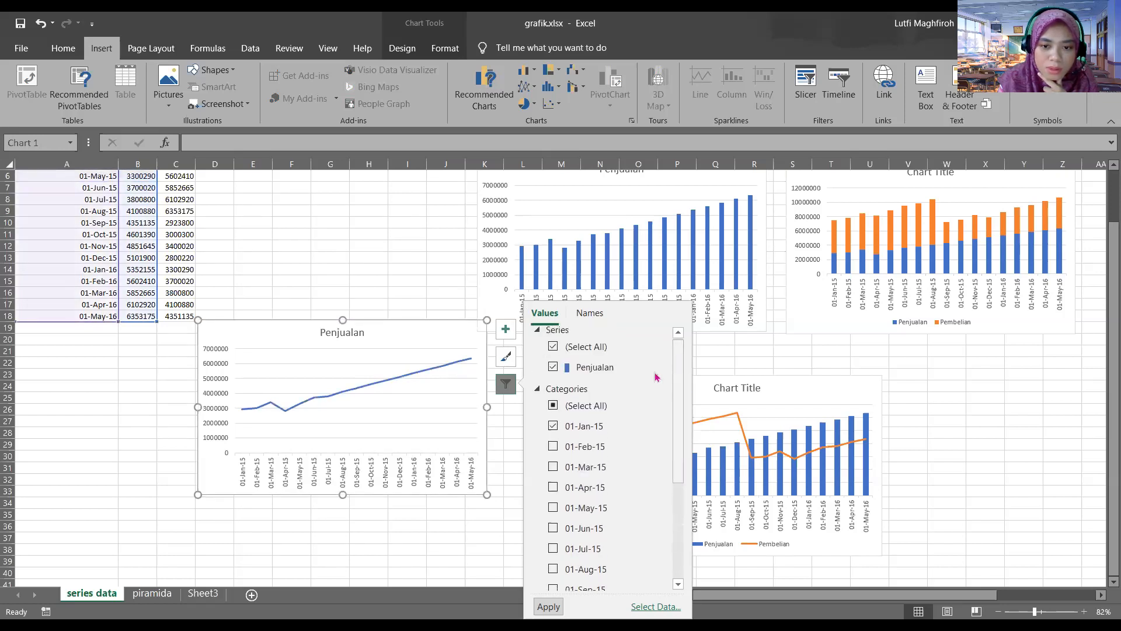
click(571, 426)
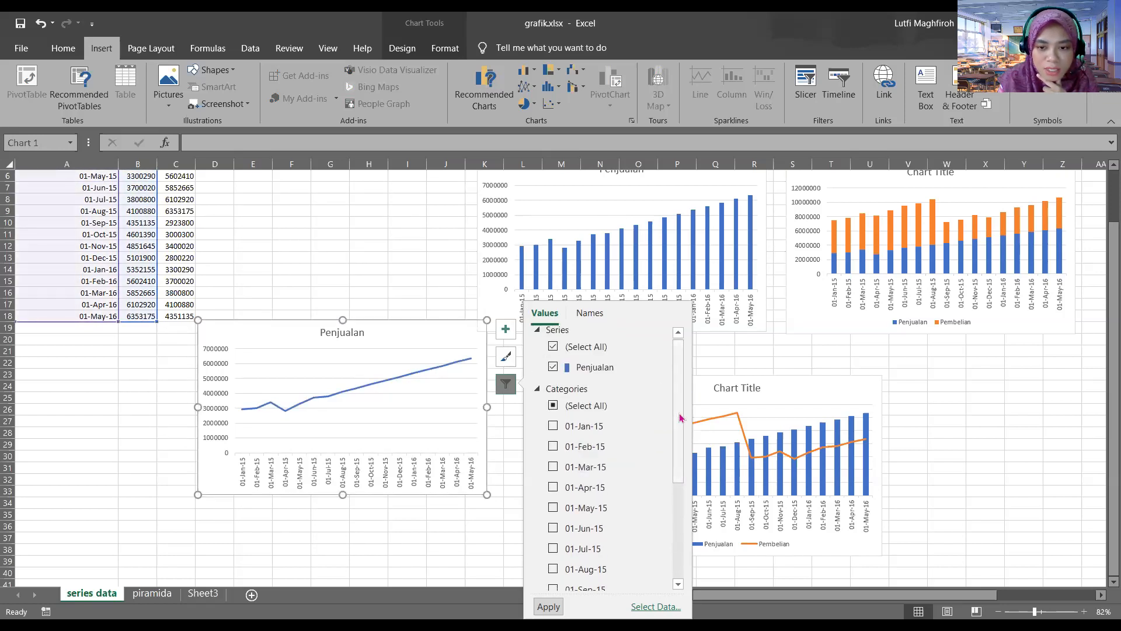
drag(681, 418, 672, 529)
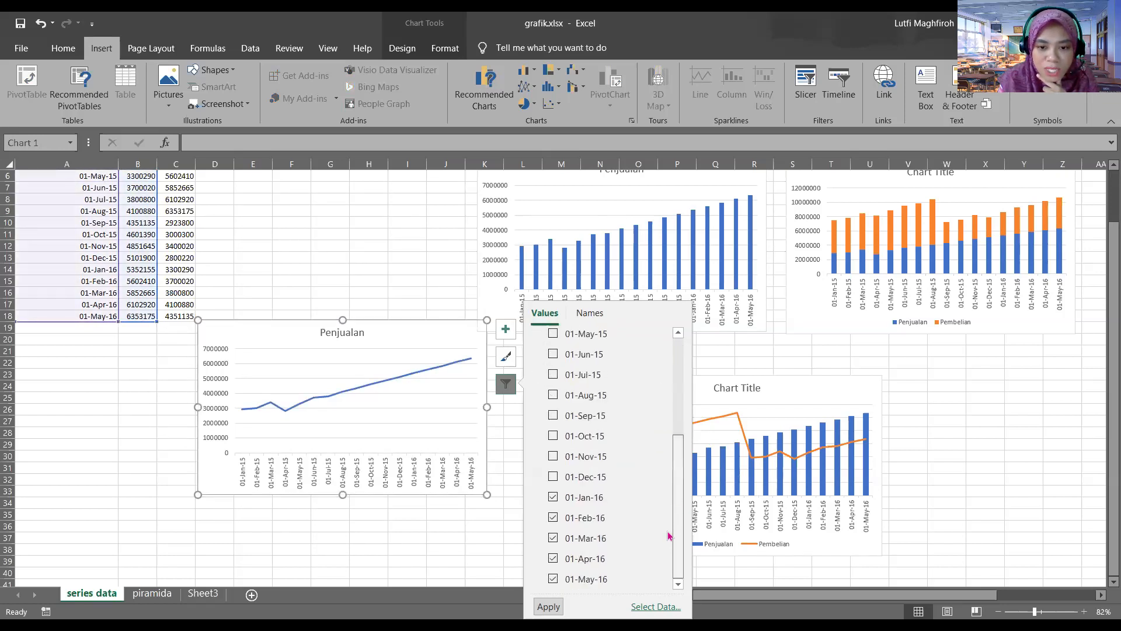
click(549, 607)
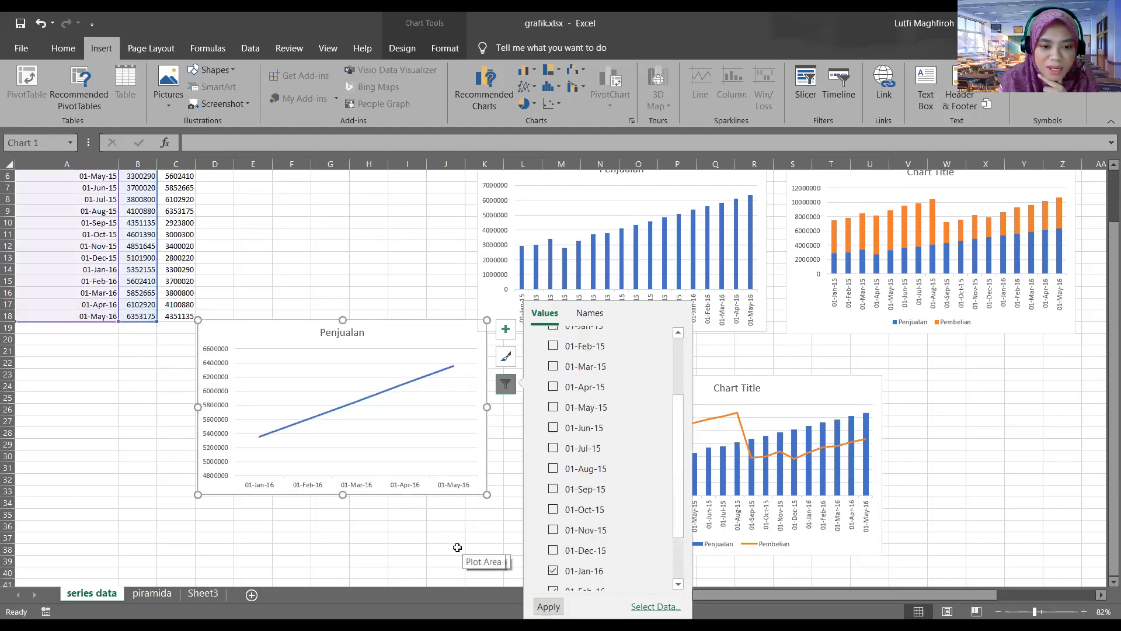
click(420, 526)
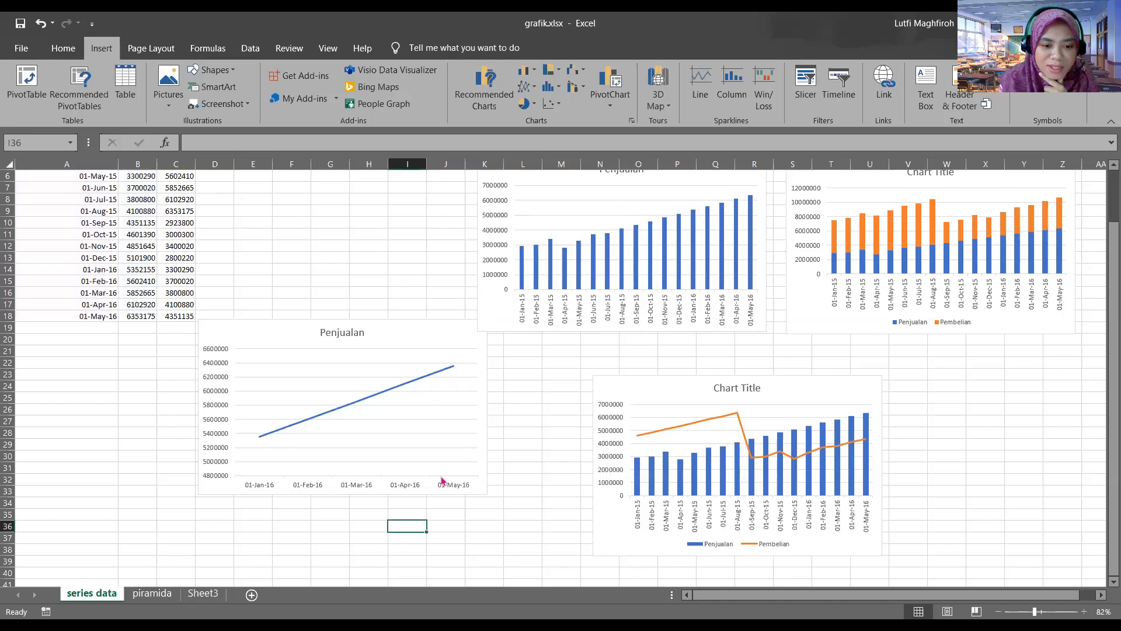
Restore all date categories in the Penjualan line chart's filter
click(421, 351)
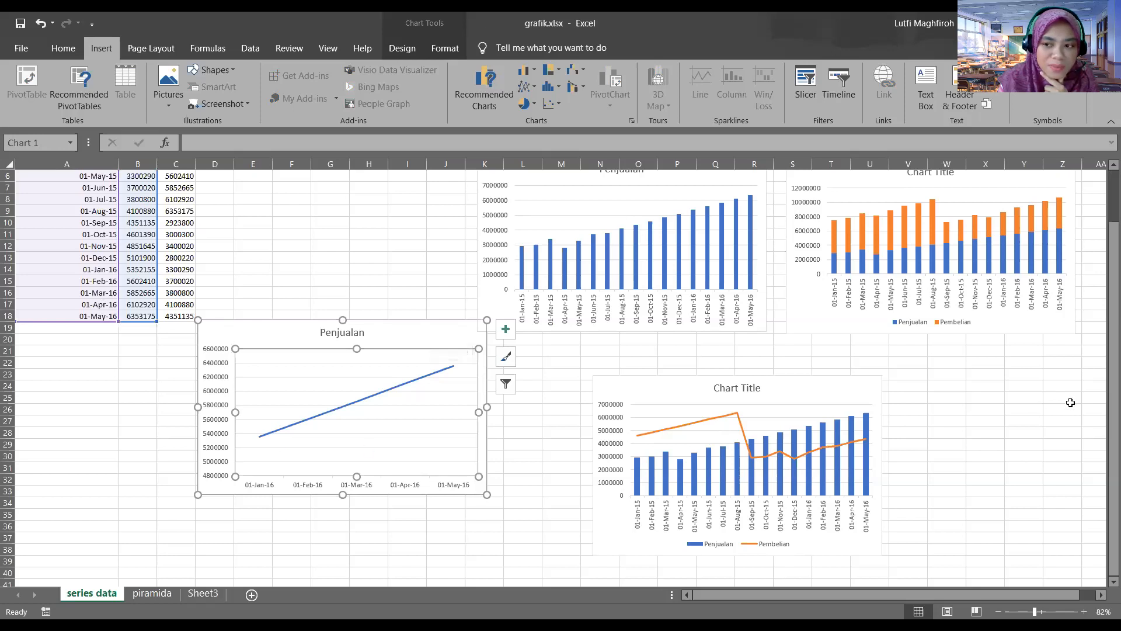
scroll(1101, 408, up, 2)
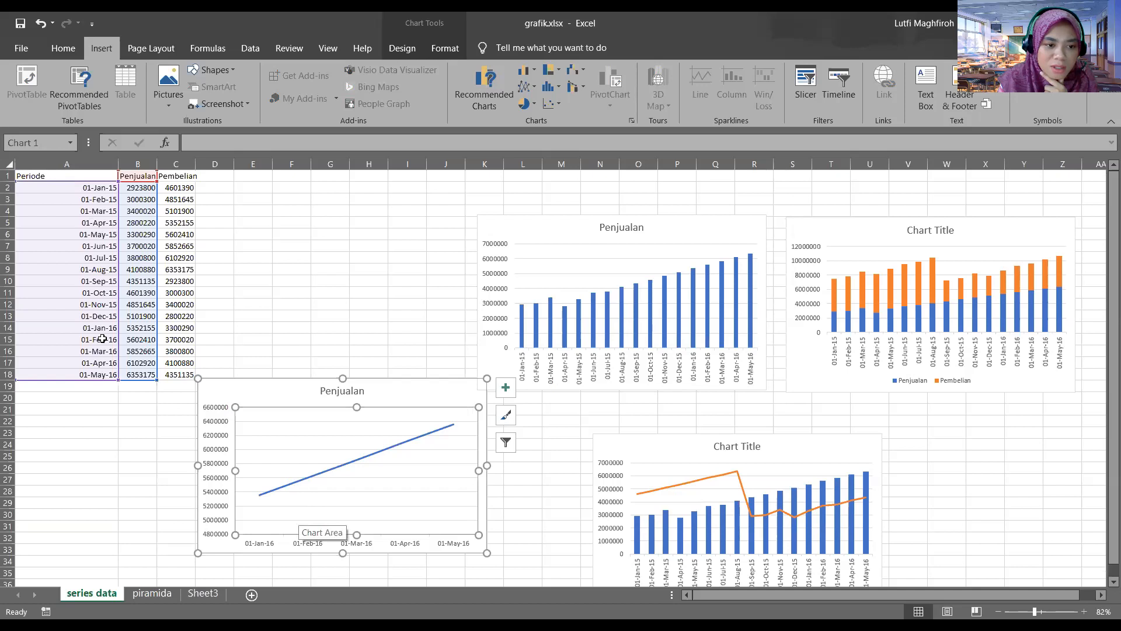
click(256, 392)
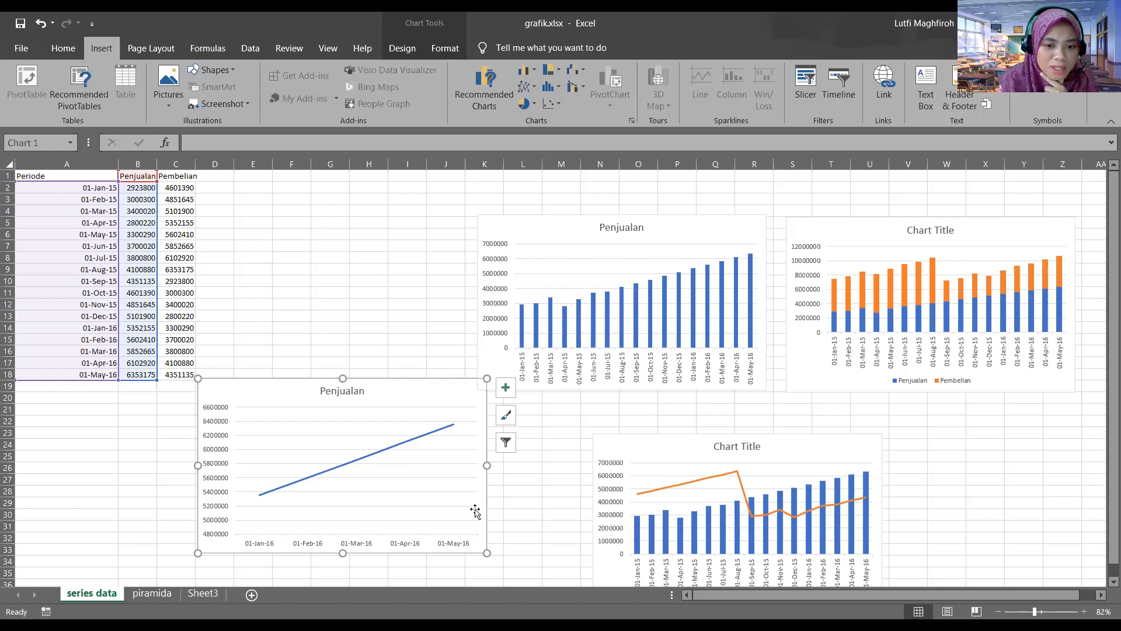
click(506, 445)
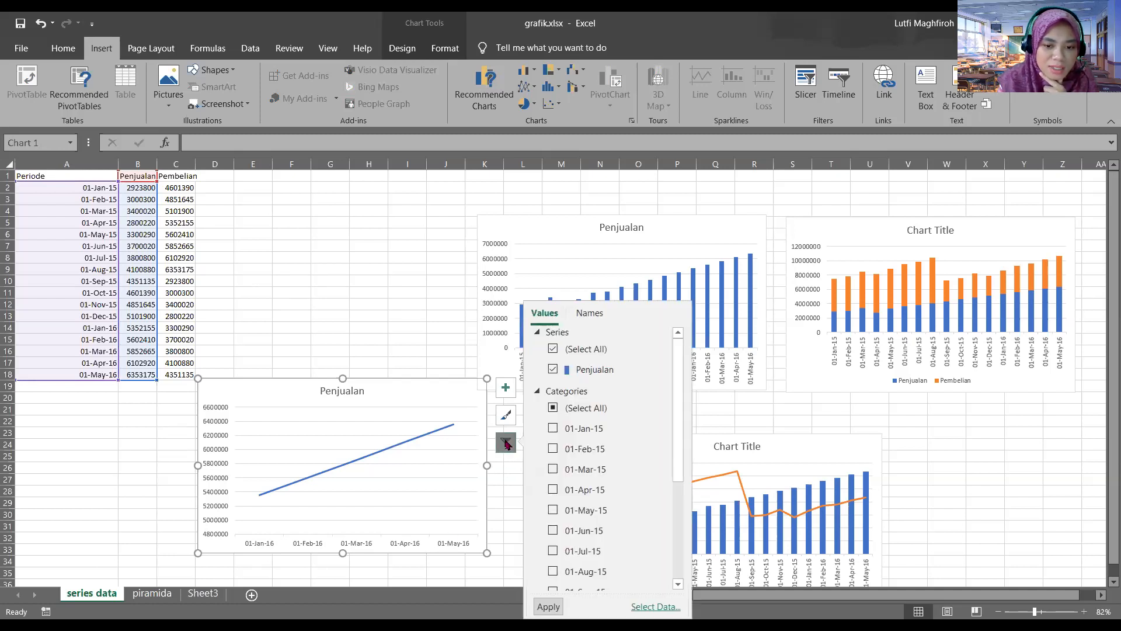
click(576, 408)
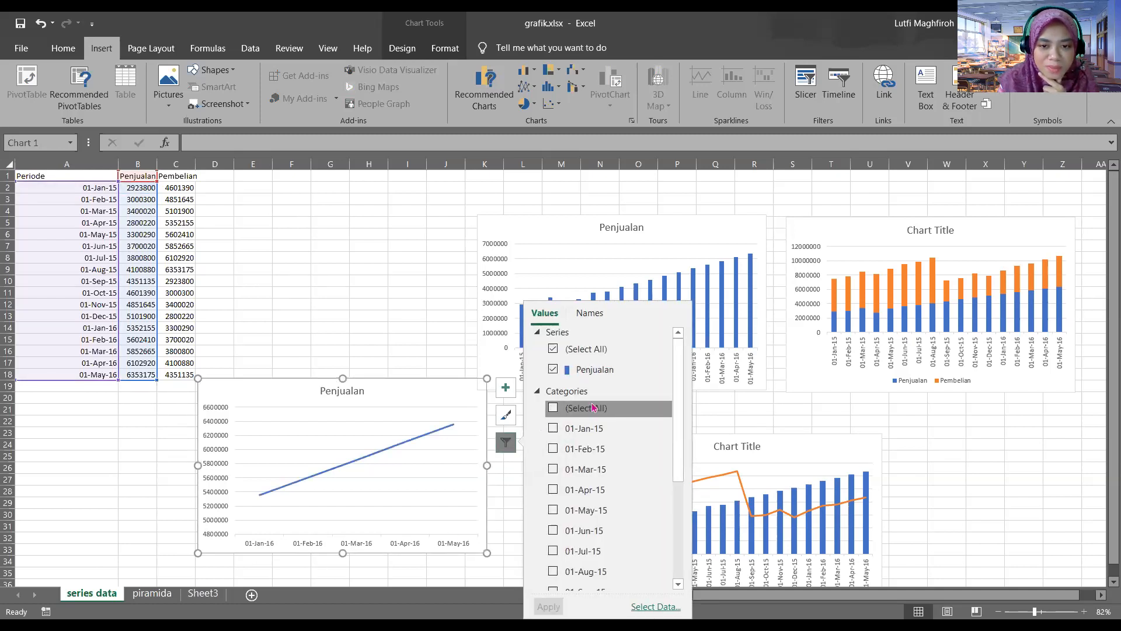
click(559, 408)
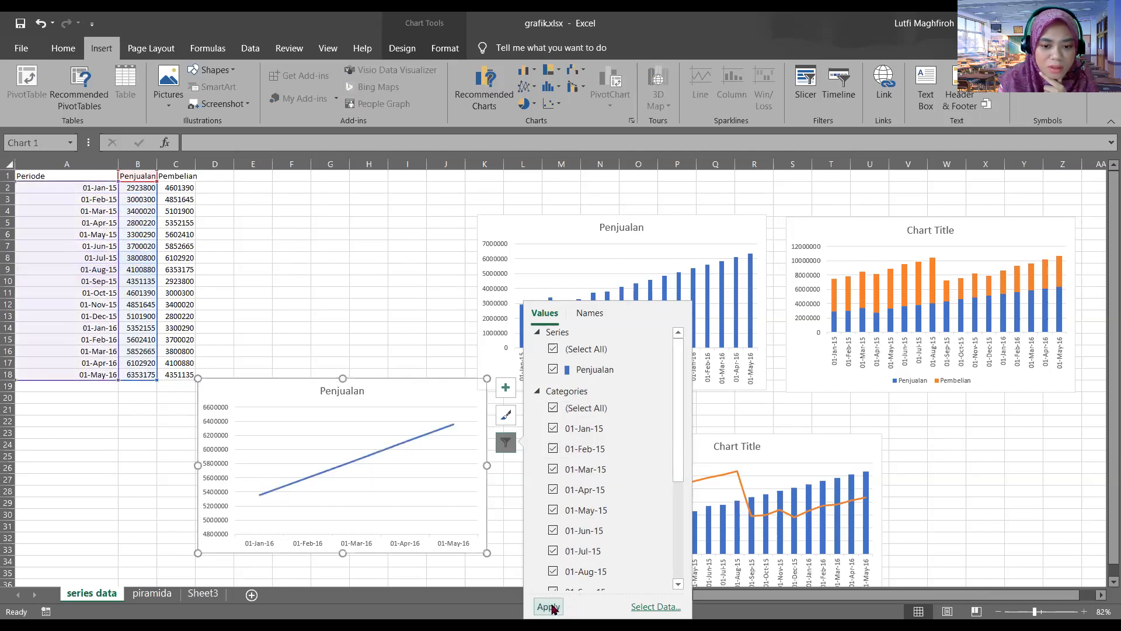
click(551, 607)
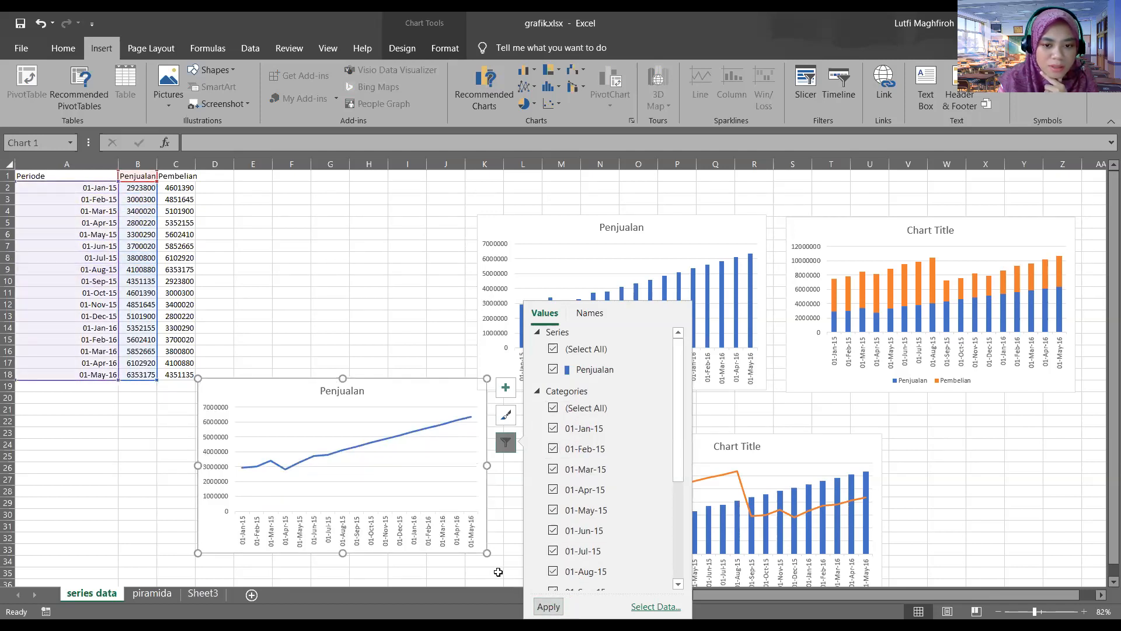
key(Escape)
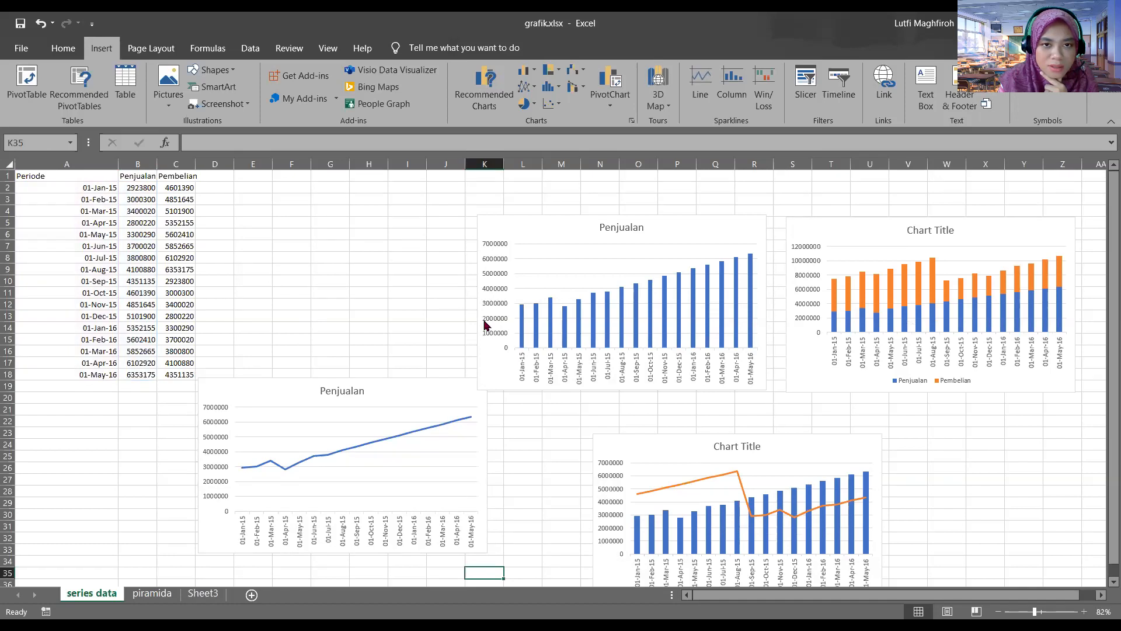
Move the Penjualan line chart up beside the data table, and highlight its source data in A2:B18
drag(372, 390, 375, 205)
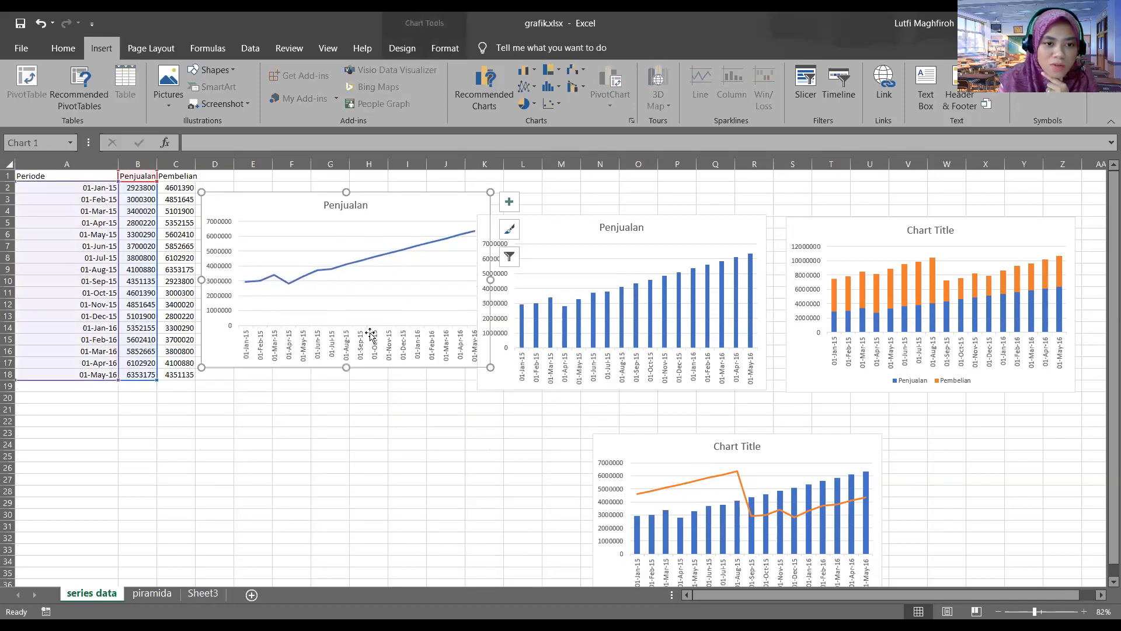
click(365, 443)
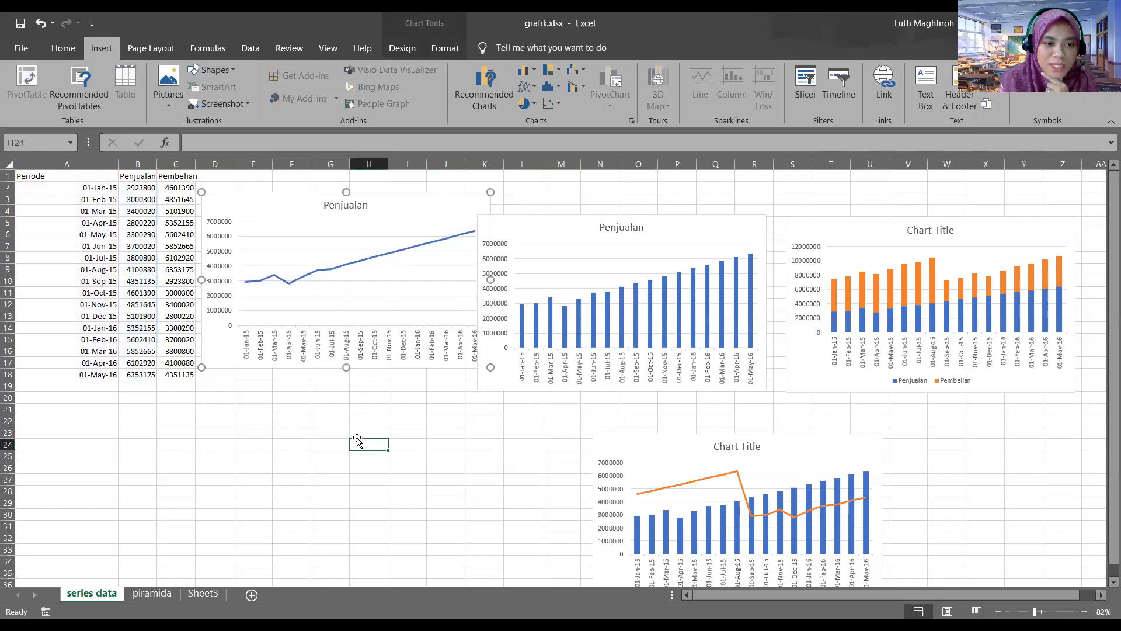
click(240, 209)
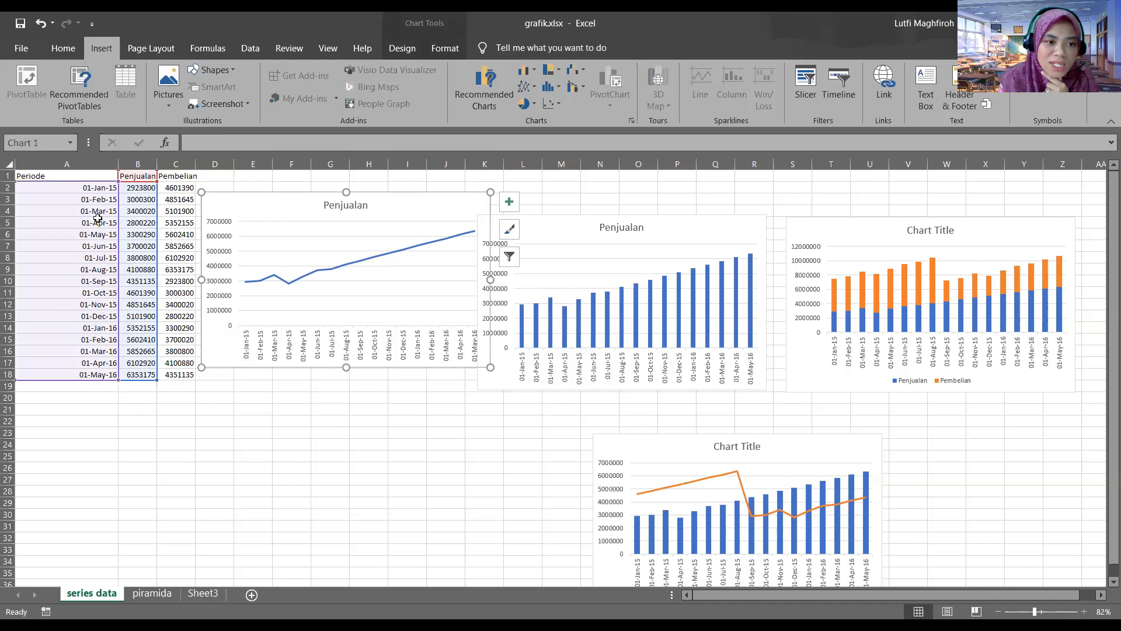
drag(53, 188, 132, 373)
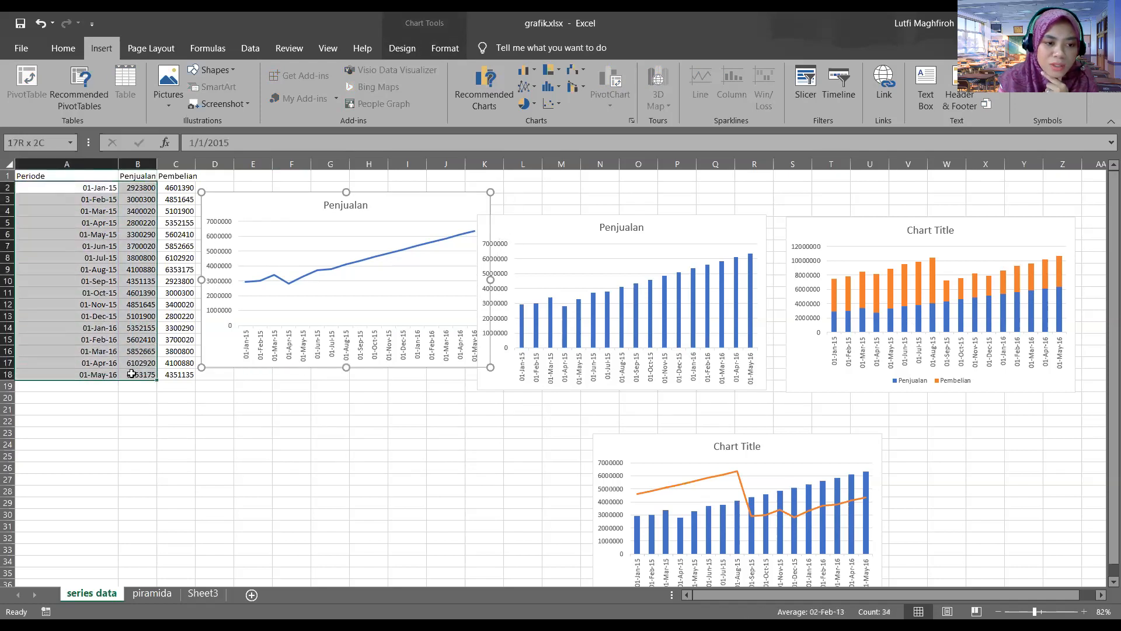
click(268, 201)
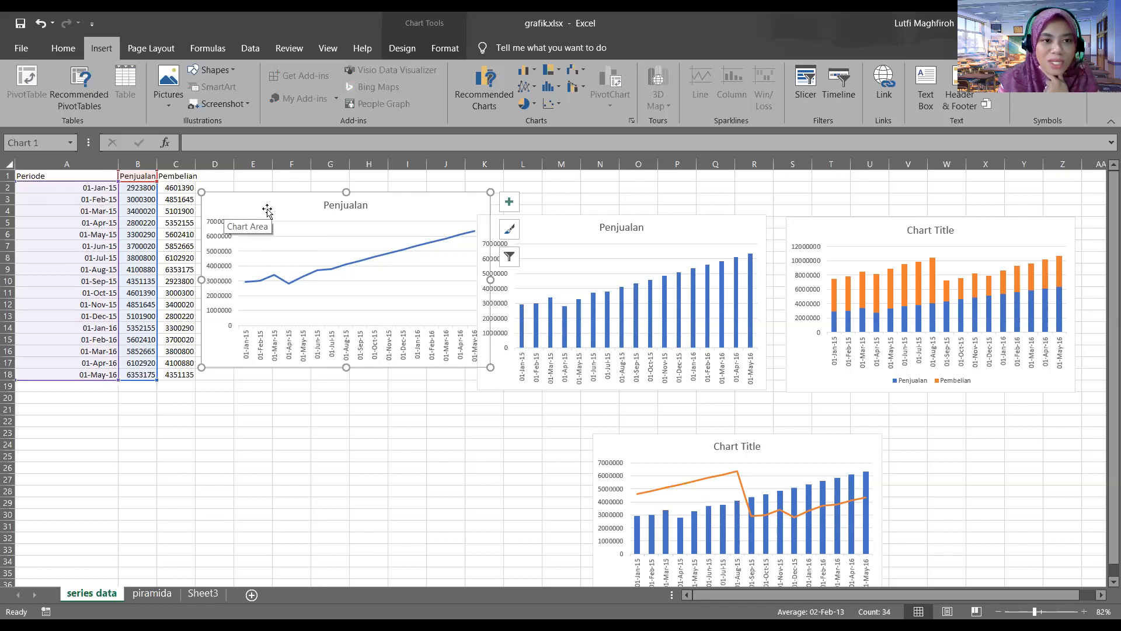
click(64, 52)
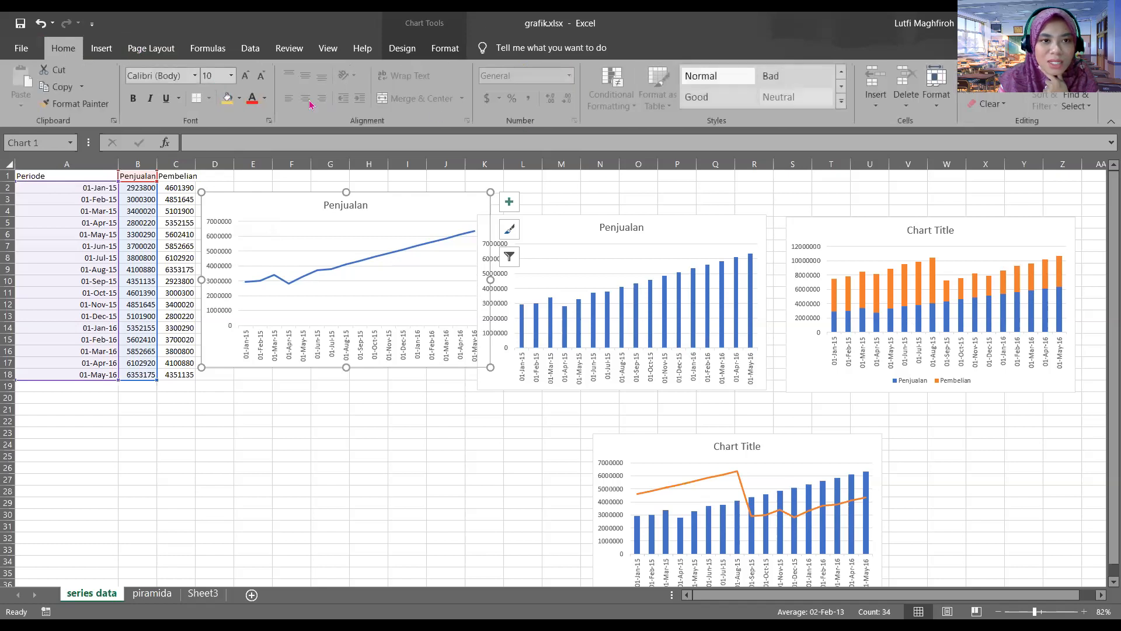
Move the Penjualan line chart below the data table and apply the quick layout with a vertical axis title and right-hand legend
click(402, 49)
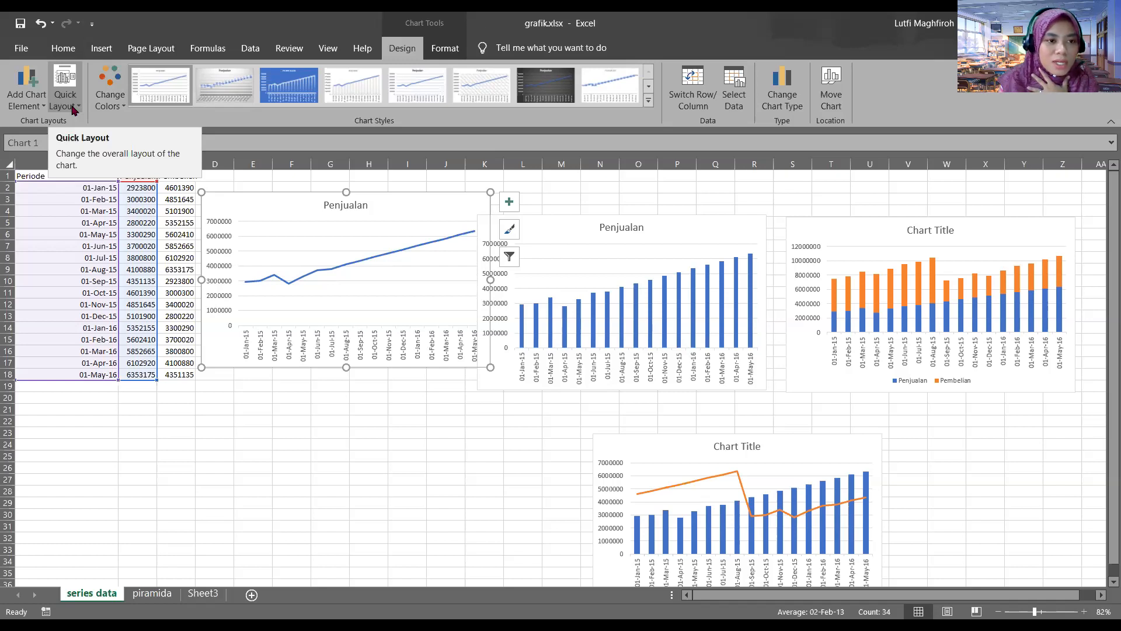
drag(259, 199, 233, 391)
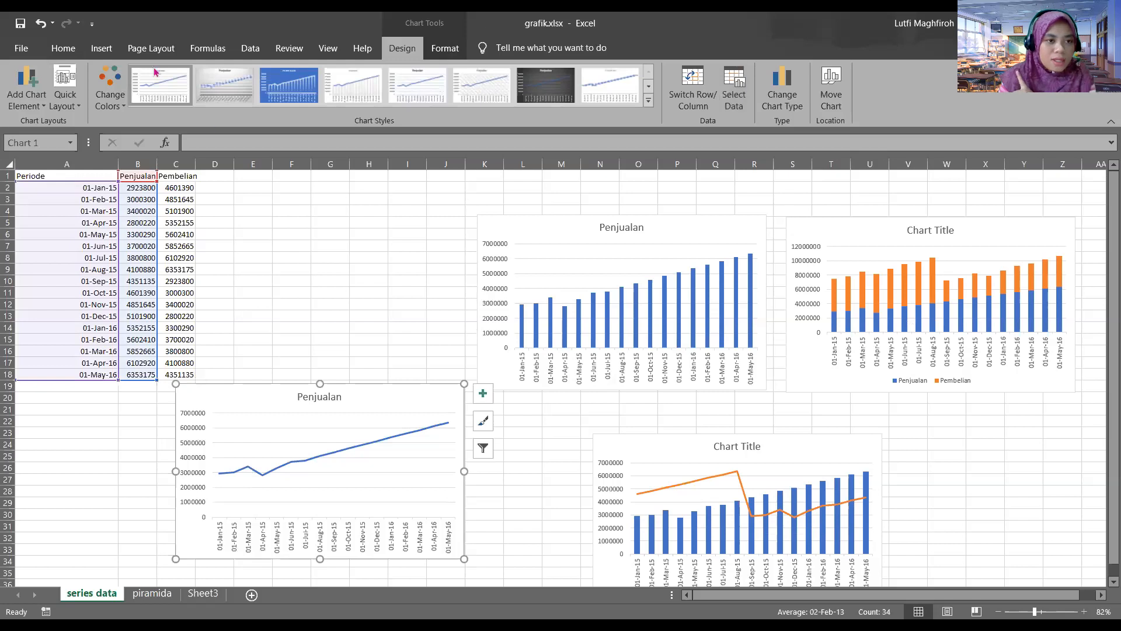
click(66, 99)
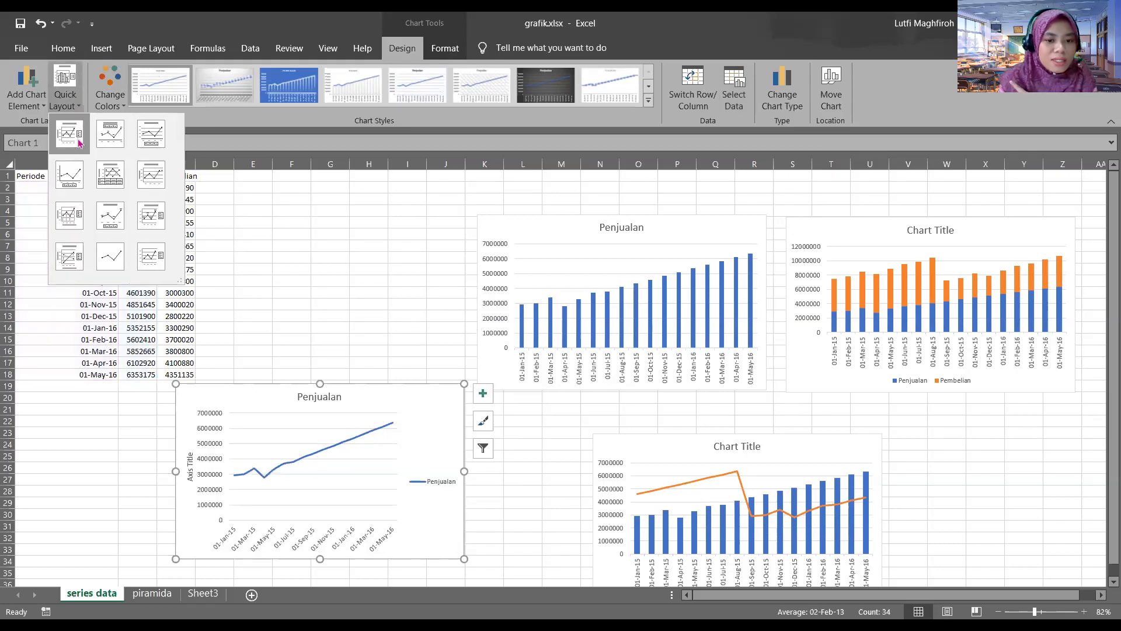
click(80, 144)
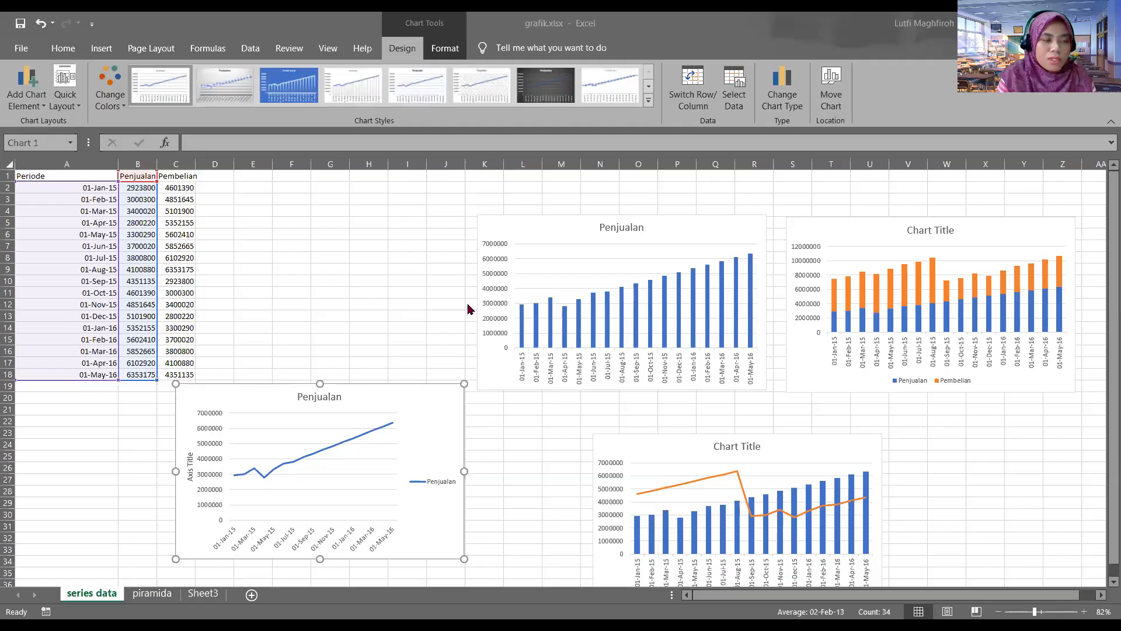
Try the quick layout with a data table on the Penjualan line chart, and apply the one with both axis titles and a right-hand legend
click(71, 102)
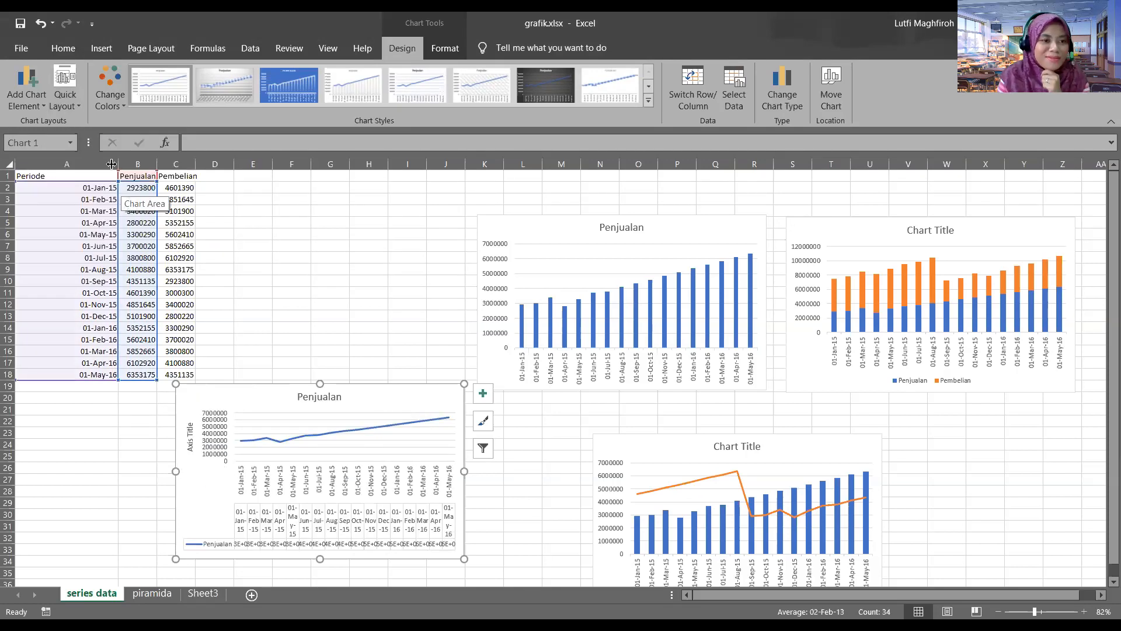
click(79, 104)
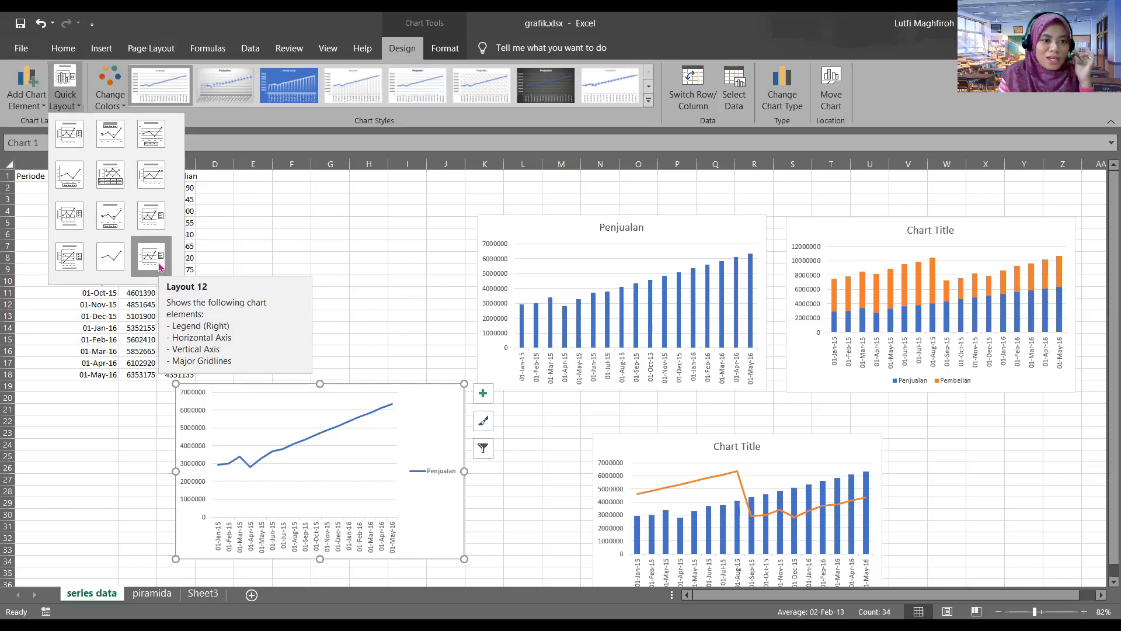
click(69, 269)
click(368, 292)
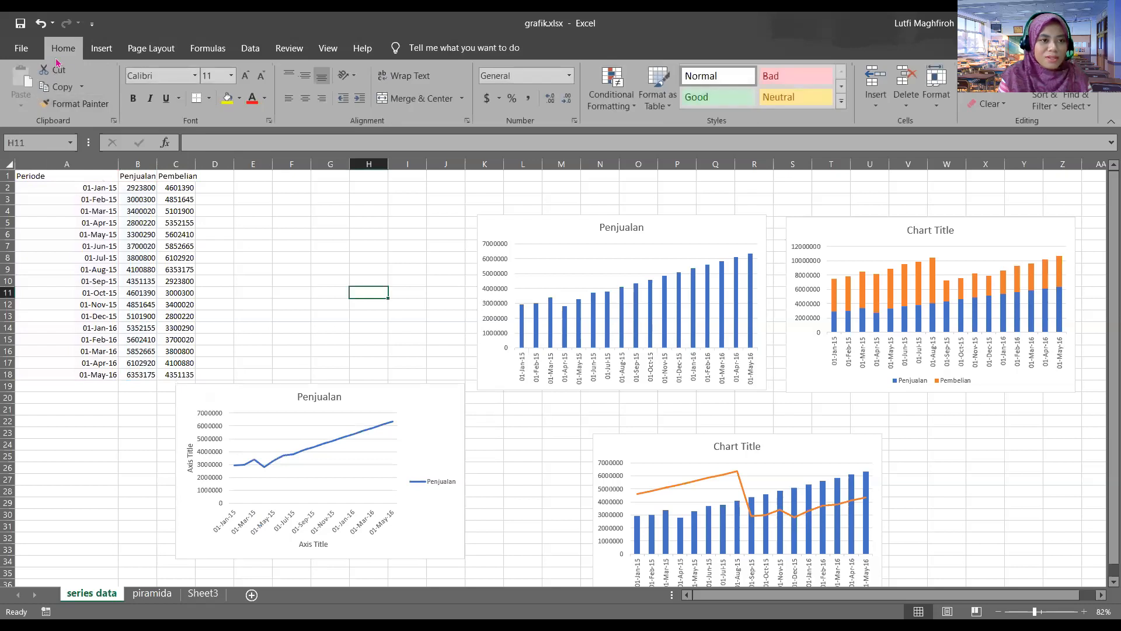